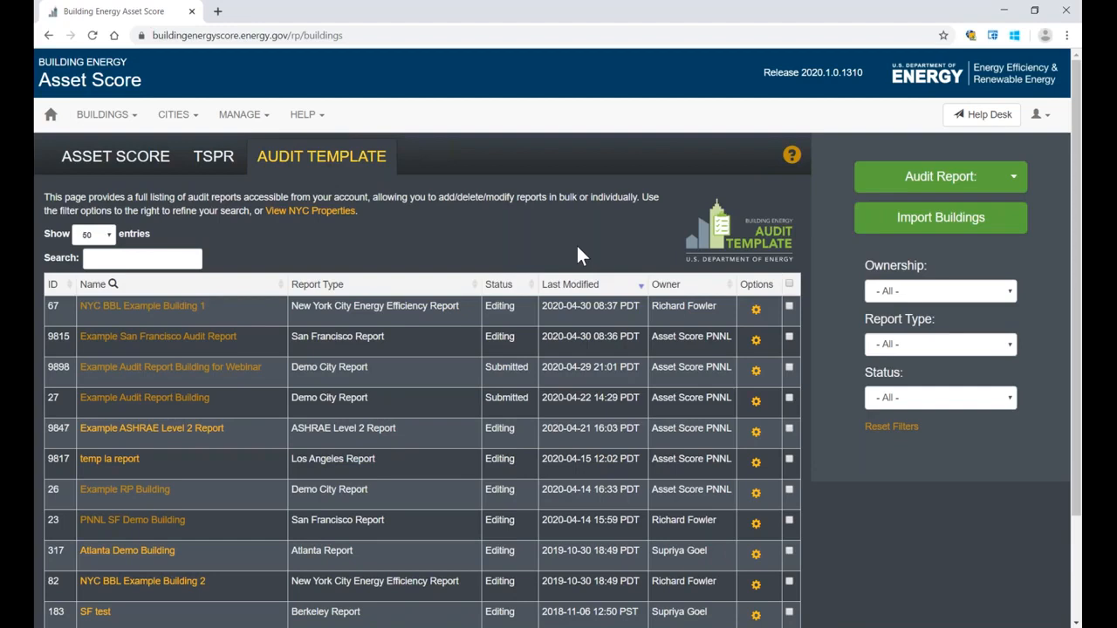
# Step: Filter the audit report list by the Submitted status, and reset the filters
pyautogui.click(919, 350)
pyautogui.click(919, 350)
pyautogui.click(893, 399)
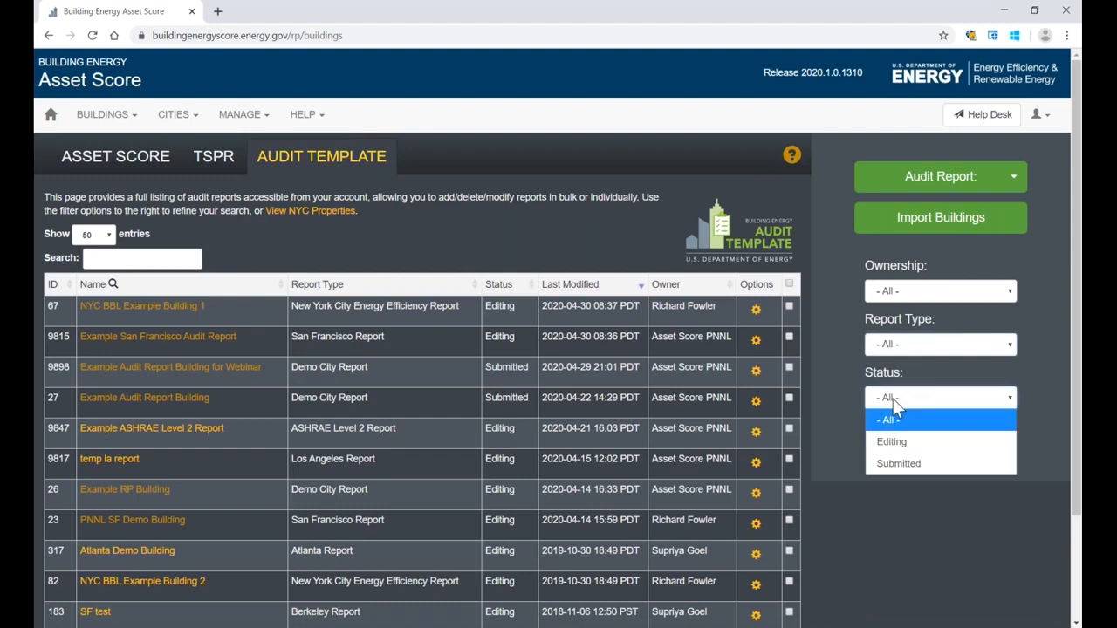
pyautogui.click(888, 464)
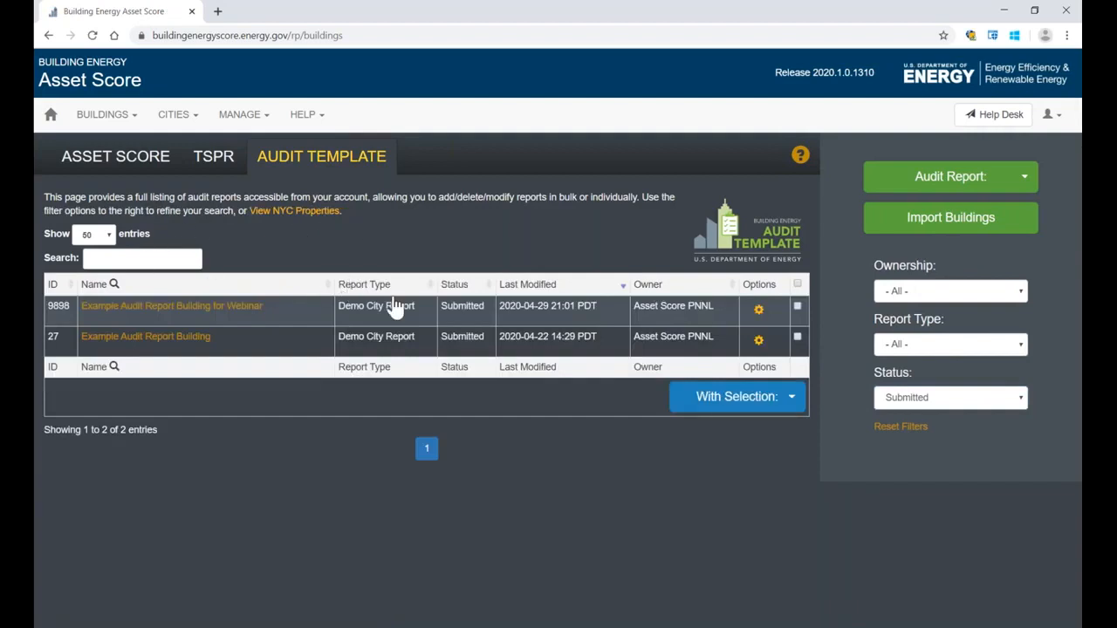
pyautogui.click(889, 434)
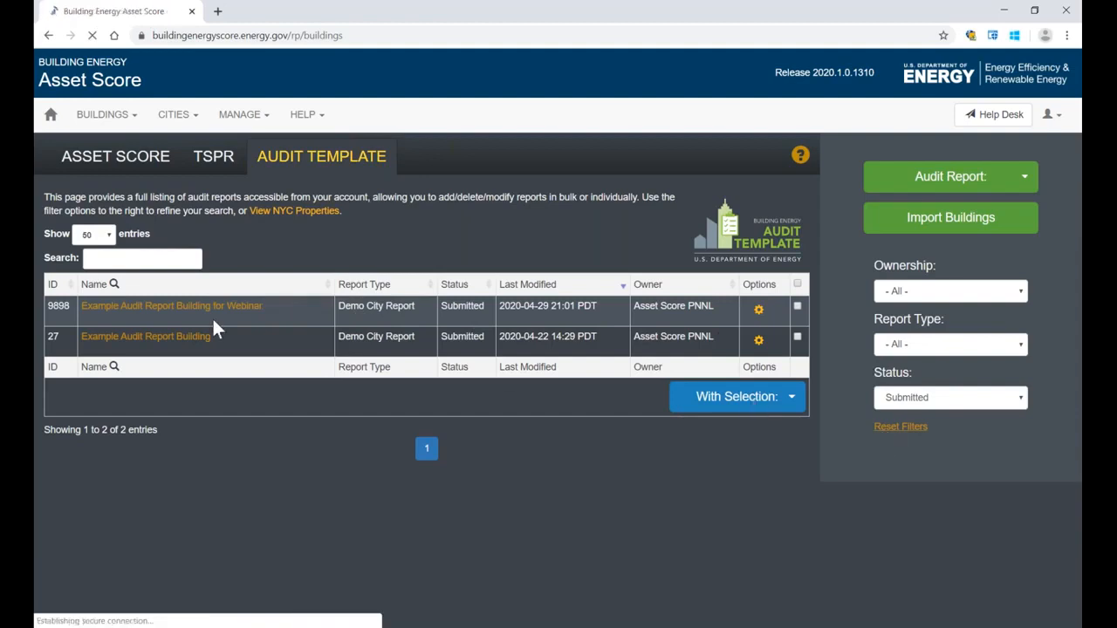
# Step: Search the audit report list for "example" and clear the search term
pyautogui.click(165, 259)
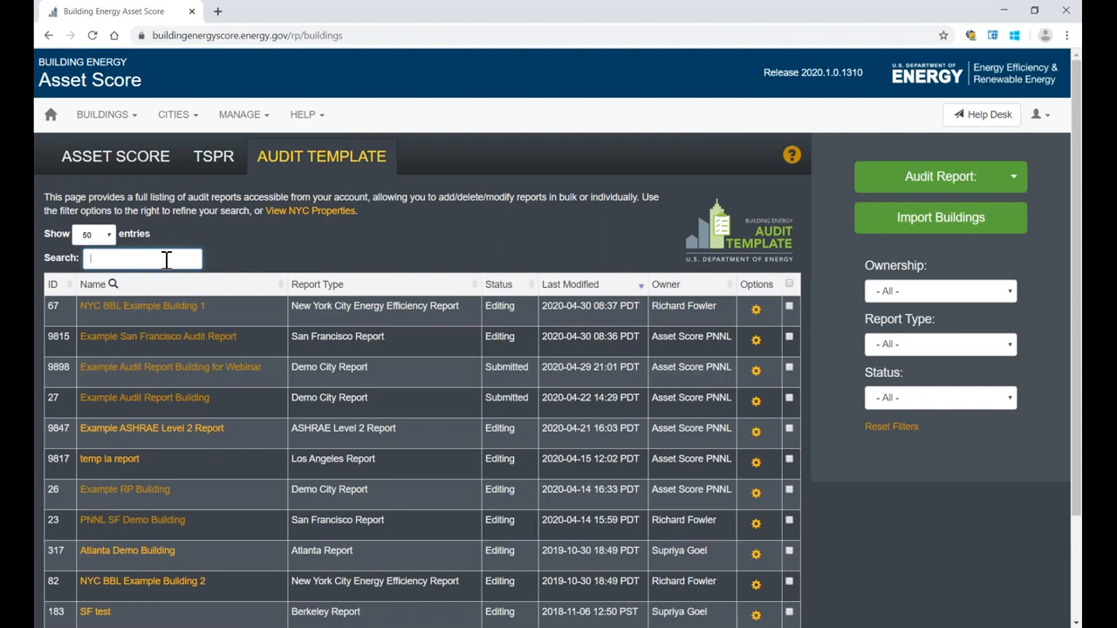
pyautogui.write('example')
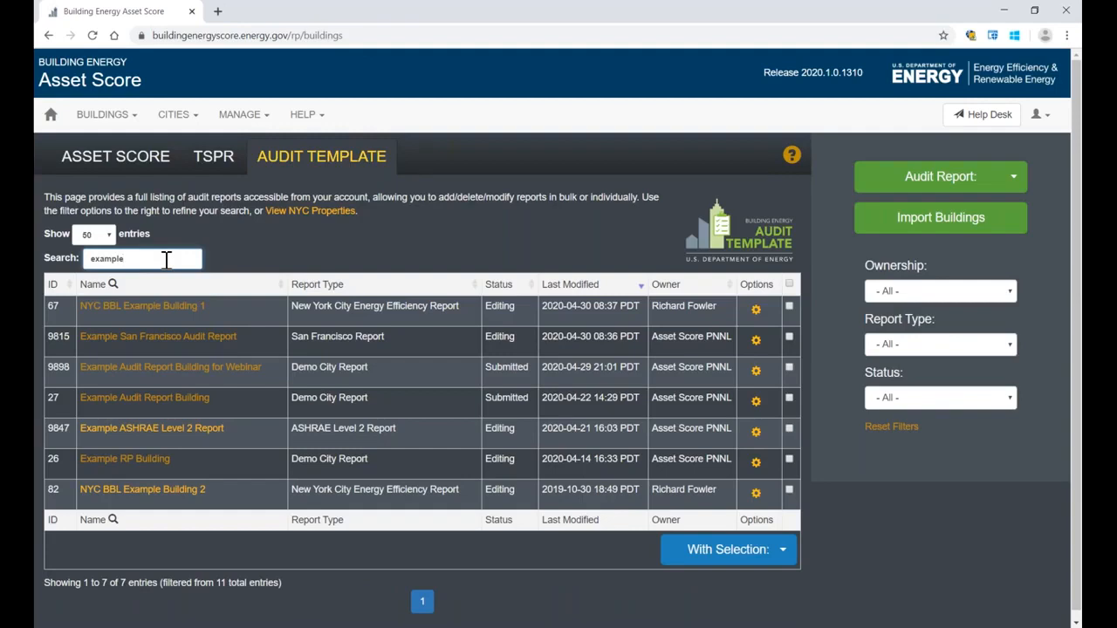
pyautogui.moveTo(165, 259); pyautogui.dragTo(85, 259)
pyautogui.press('BackSpace')
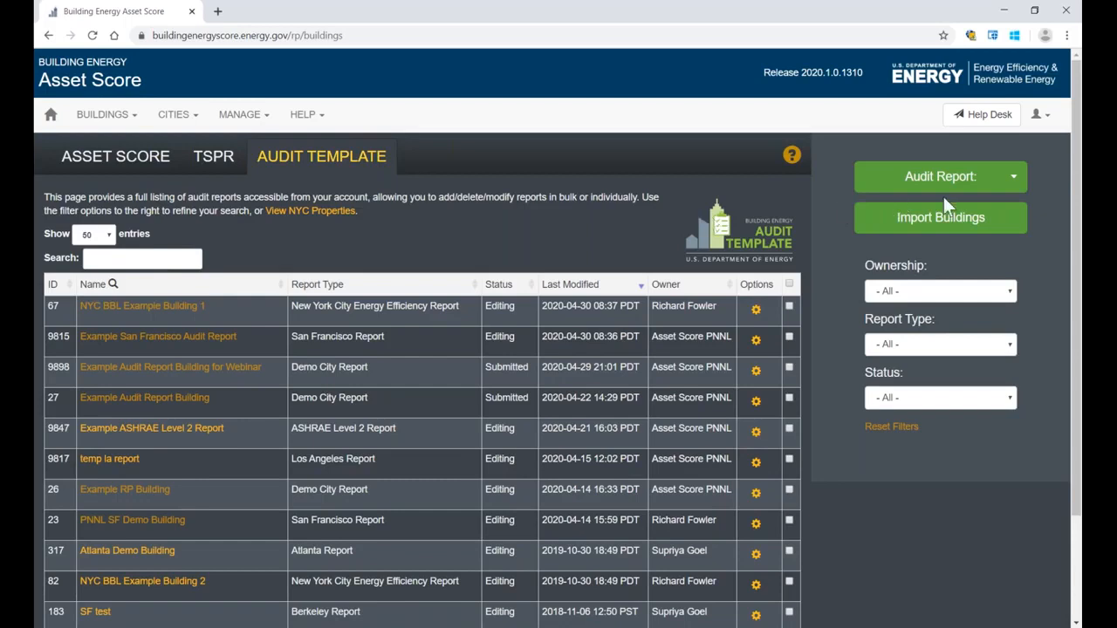
# Step: Start a new Other City audit report and choose Demo City Report as its report type
pyautogui.click(1012, 182)
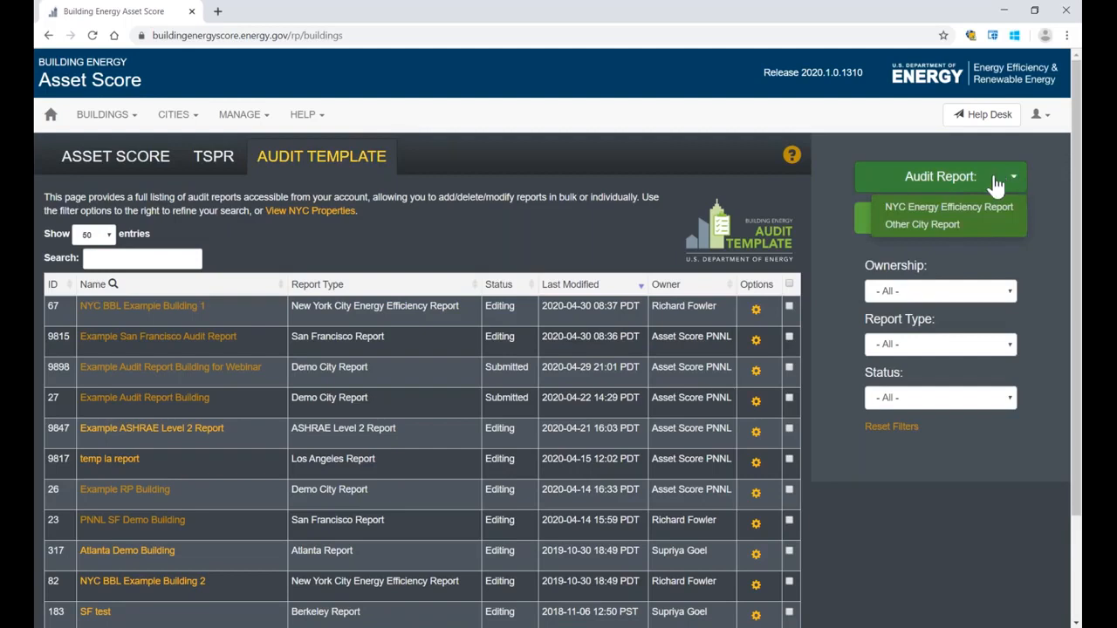
pyautogui.click(922, 225)
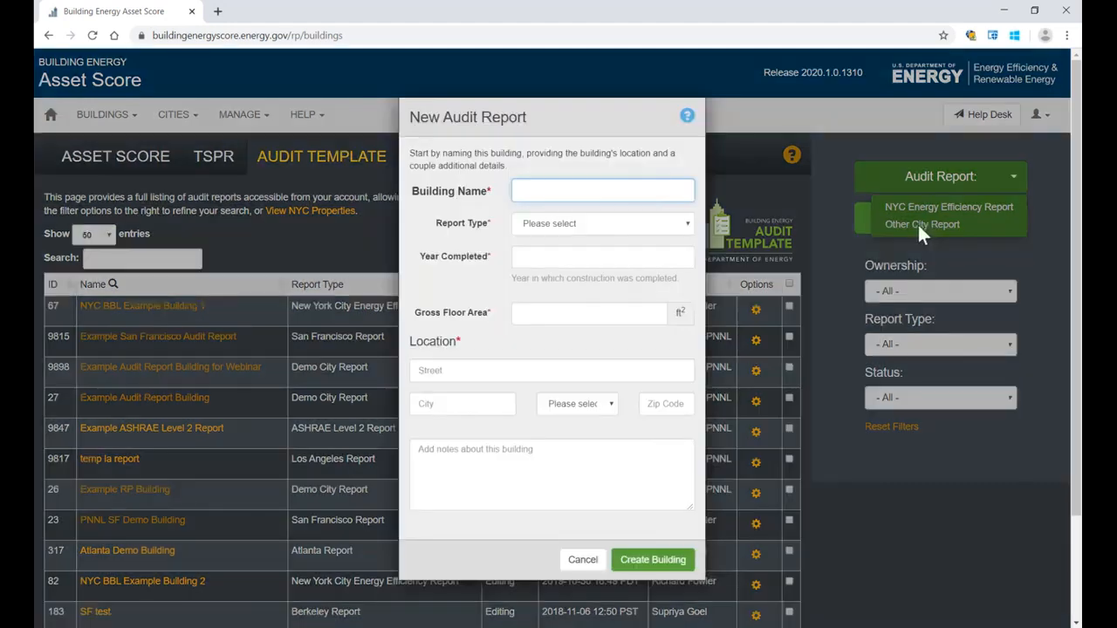
pyautogui.click(676, 224)
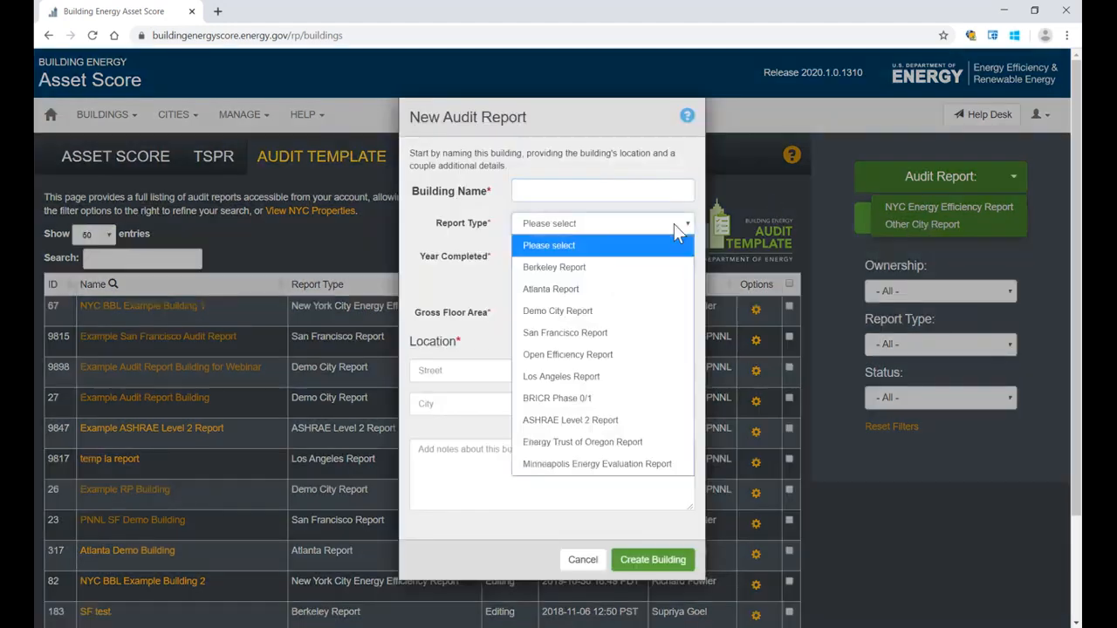
pyautogui.click(567, 311)
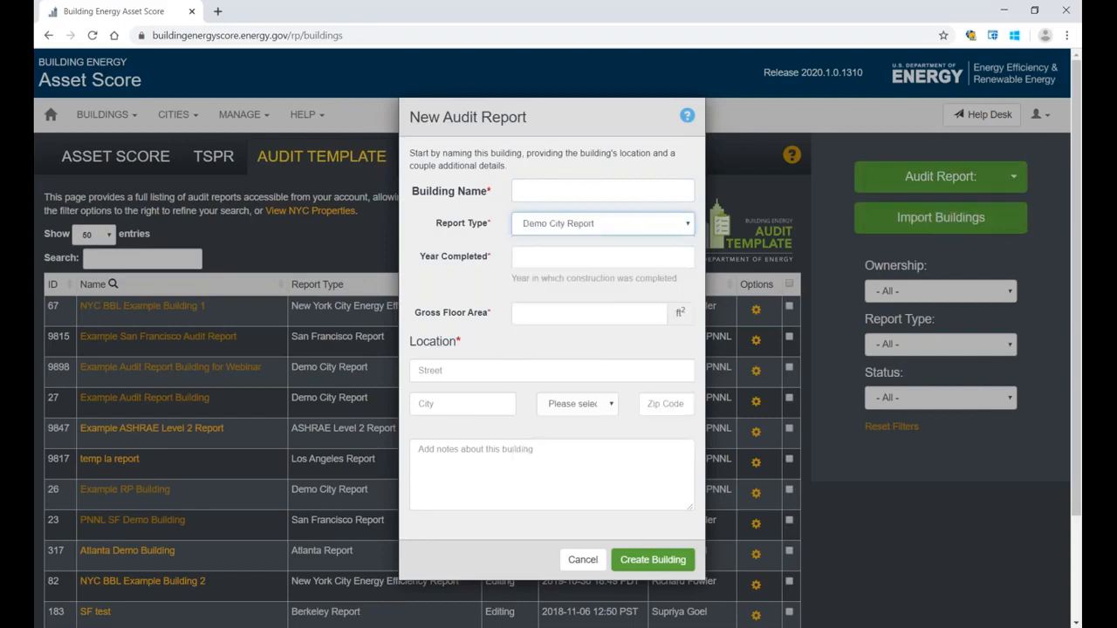
# Step: Name the building "building x" and enter 2000 as the year completed and 20000 ft² as the gross floor area
pyautogui.click(579, 185)
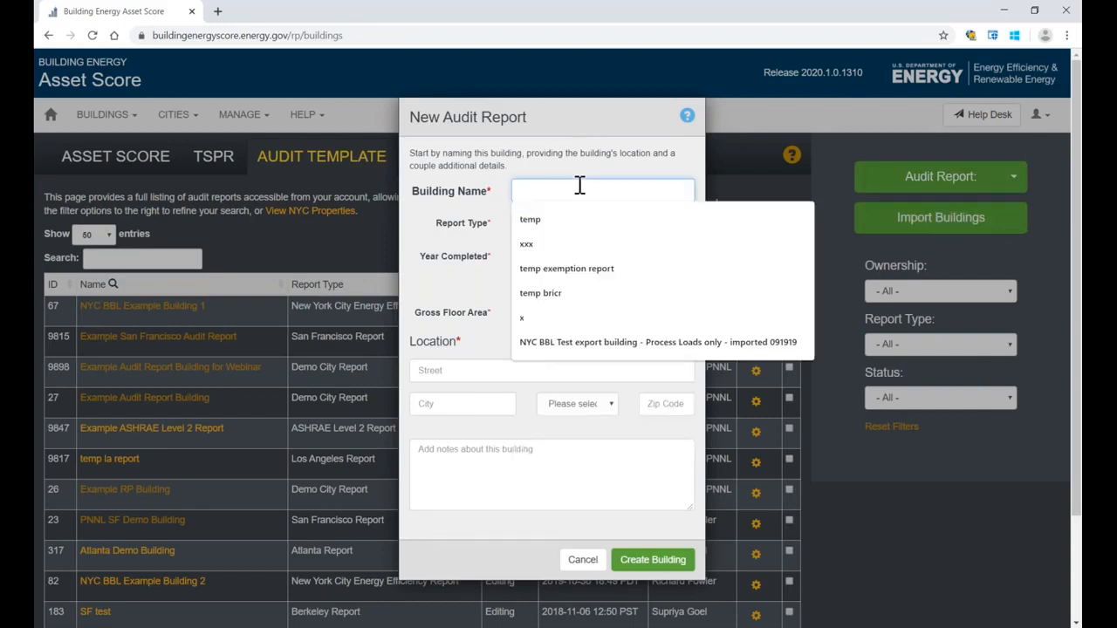
pyautogui.write('buil')
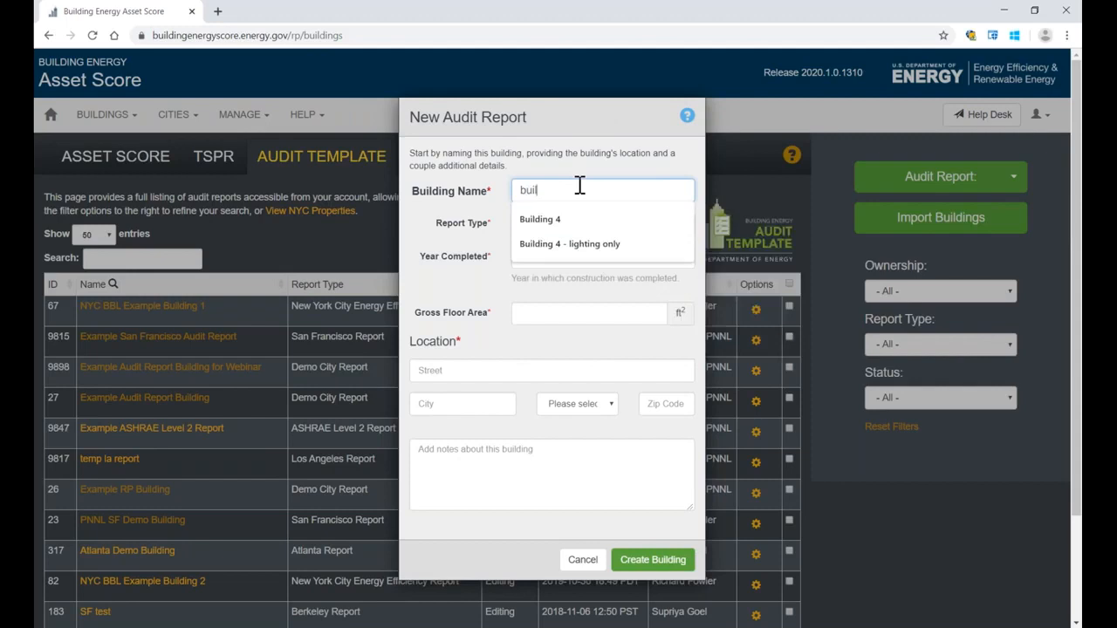
pyautogui.write('ding x')
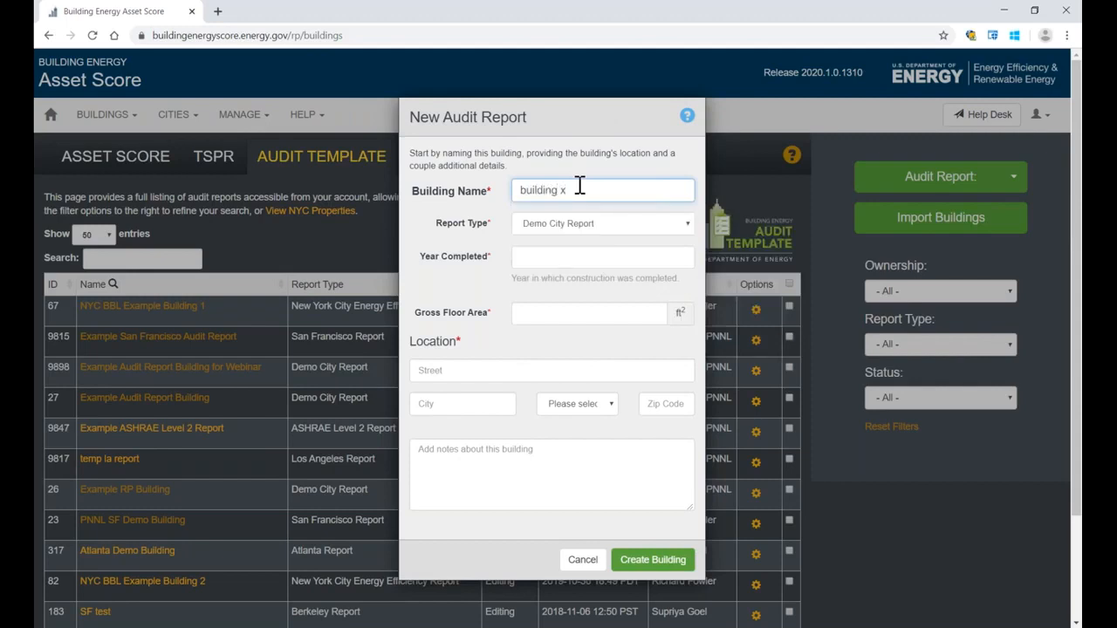
pyautogui.click(566, 260)
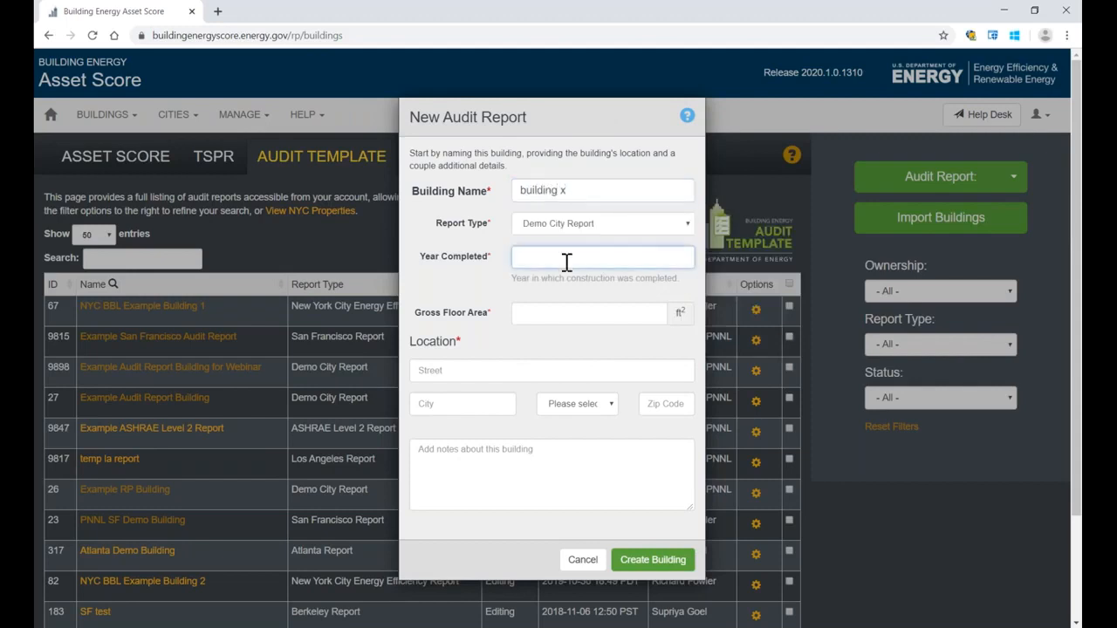
pyautogui.write('2000')
pyautogui.press('Tab')
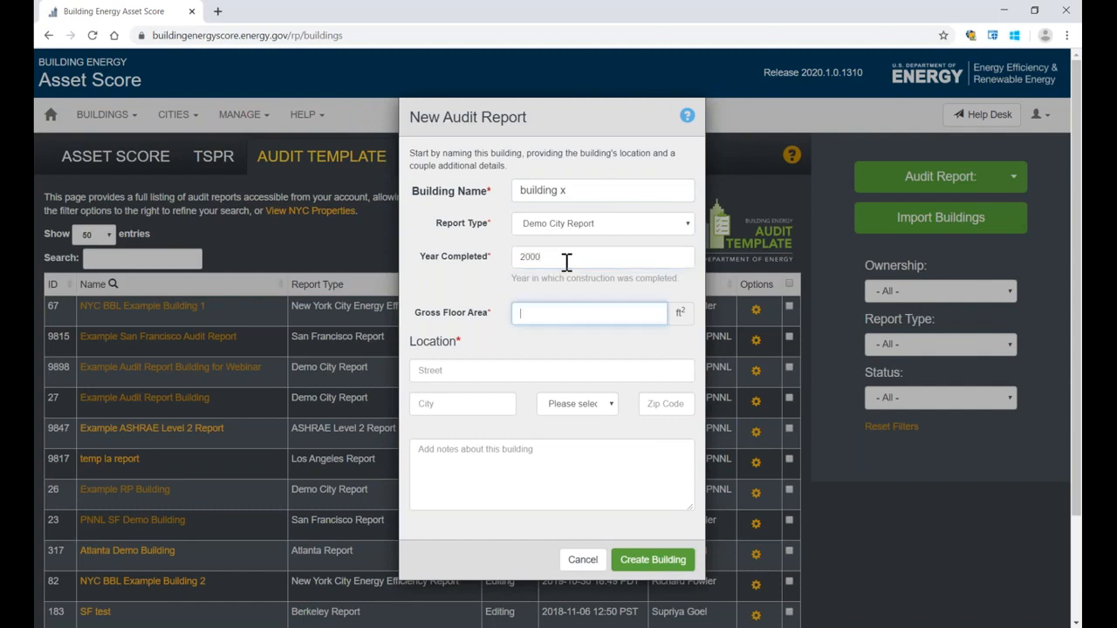
pyautogui.write('20000')
# Step: Fill in the building's location from the saved address suggestion for Chicaco
pyautogui.click(502, 403)
pyautogui.write('Chicaco')
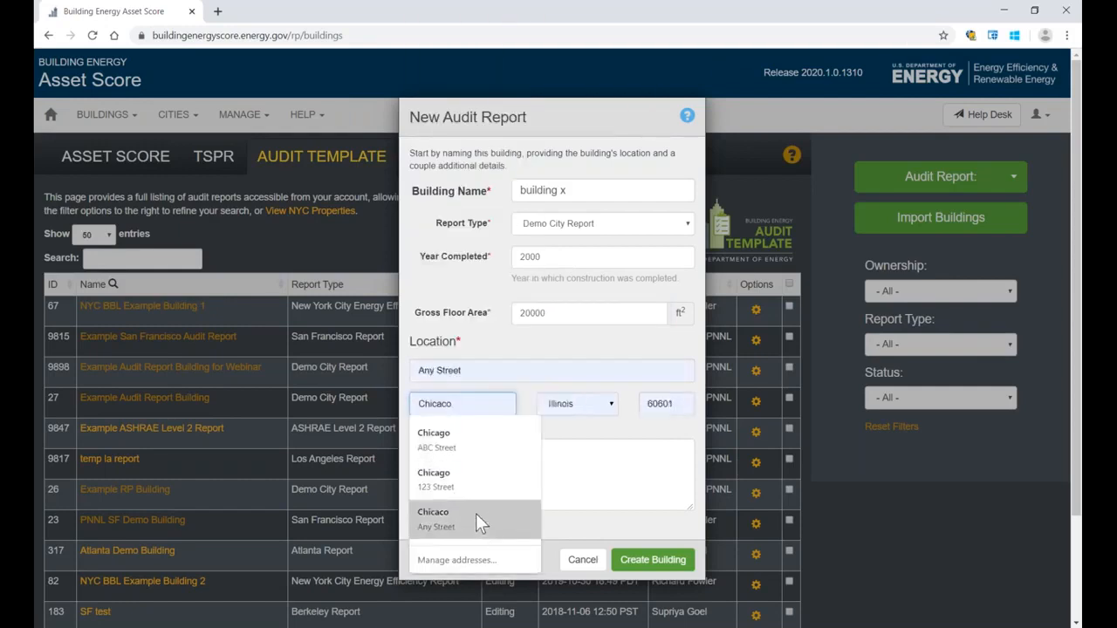
pyautogui.click(476, 515)
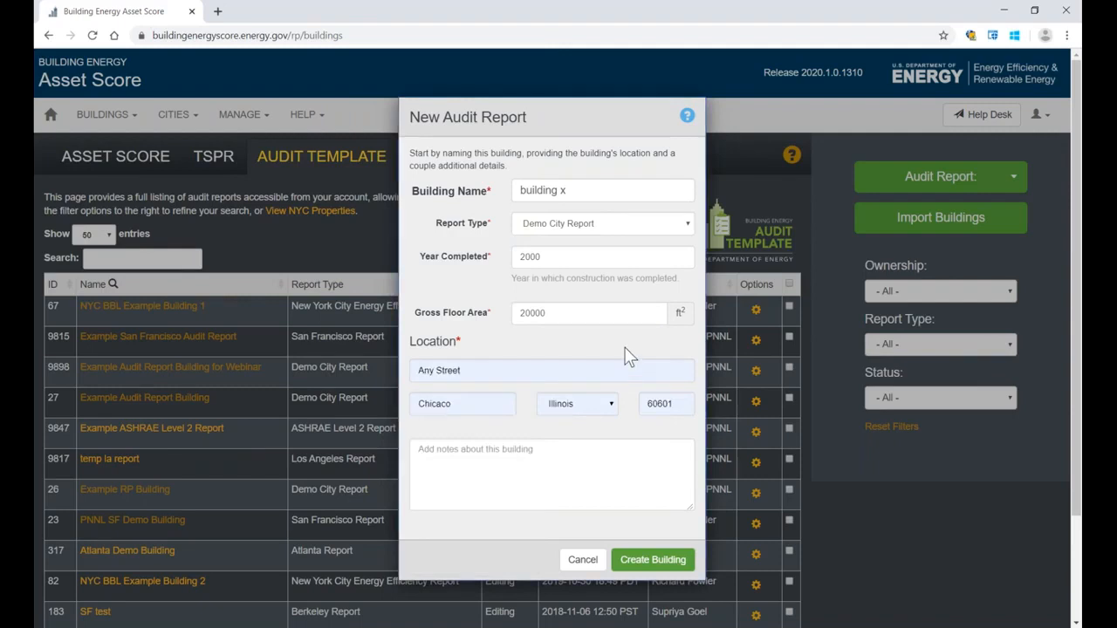
# Step: Clear the year completed, enter 2000 again and create the building
pyautogui.click(463, 260)
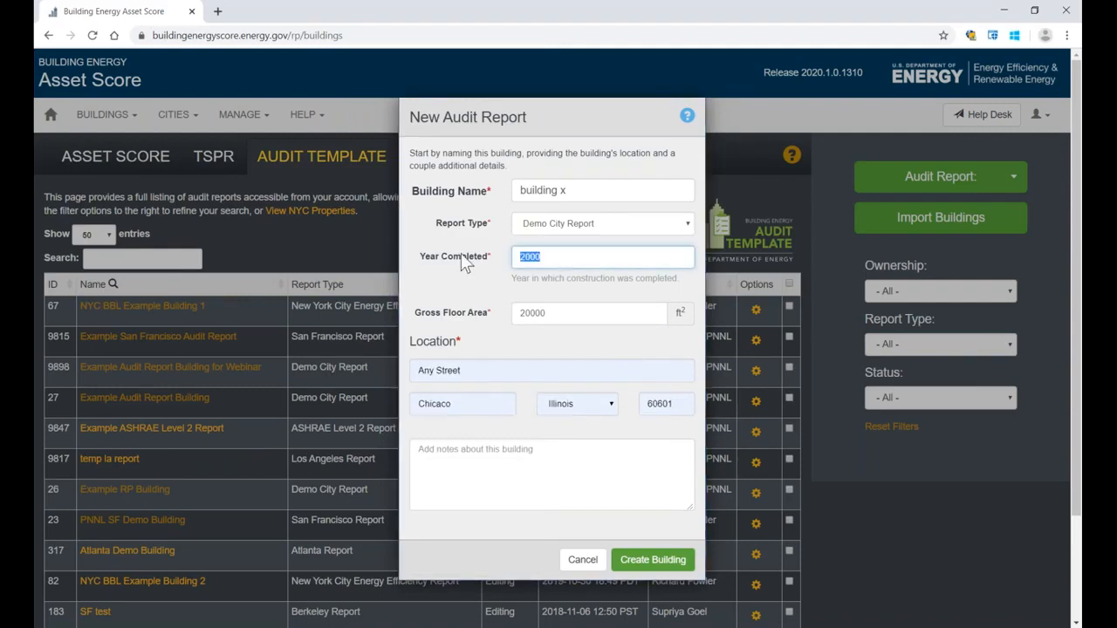
pyautogui.press('BackSpace')
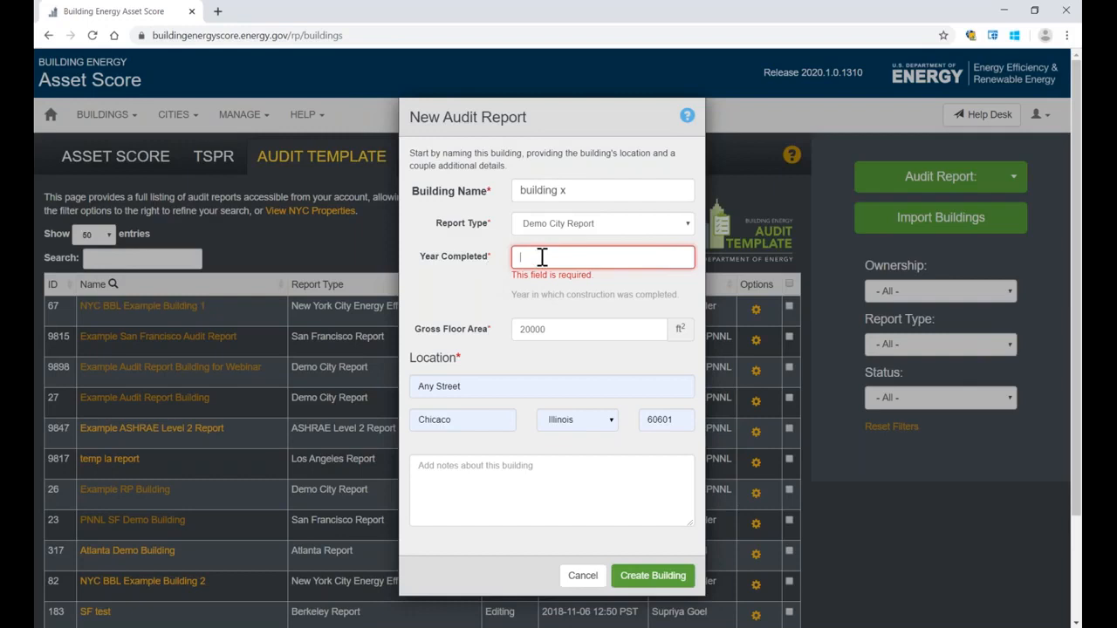
pyautogui.write('2000')
pyautogui.click(498, 268)
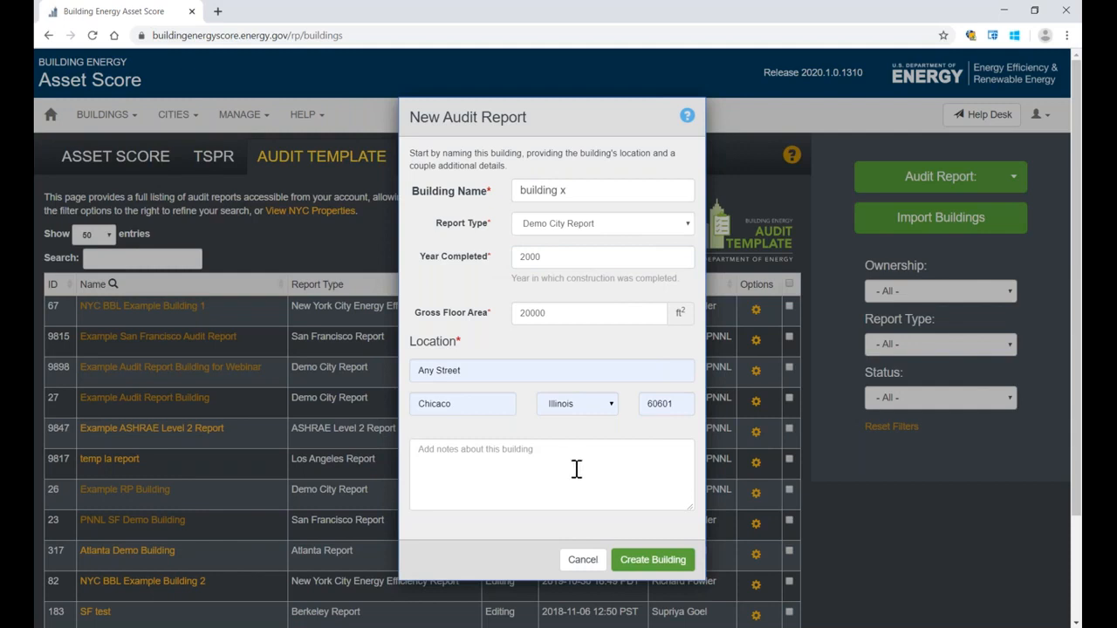
pyautogui.click(653, 560)
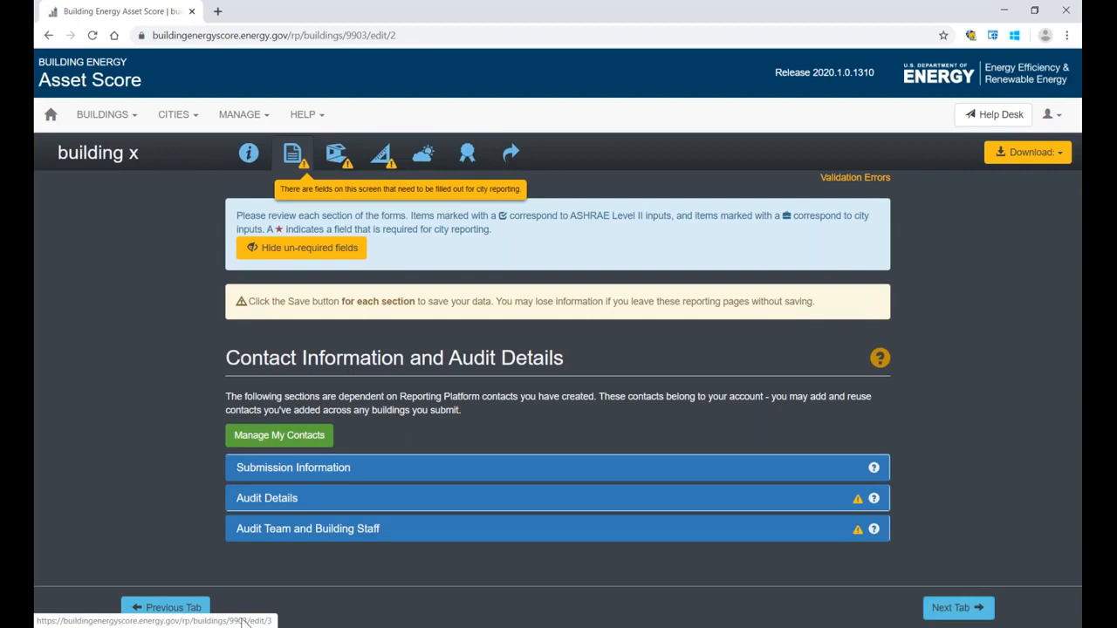
# Step: Return to the Building Information section, rename the building to "building y" and save the section
pyautogui.click(177, 611)
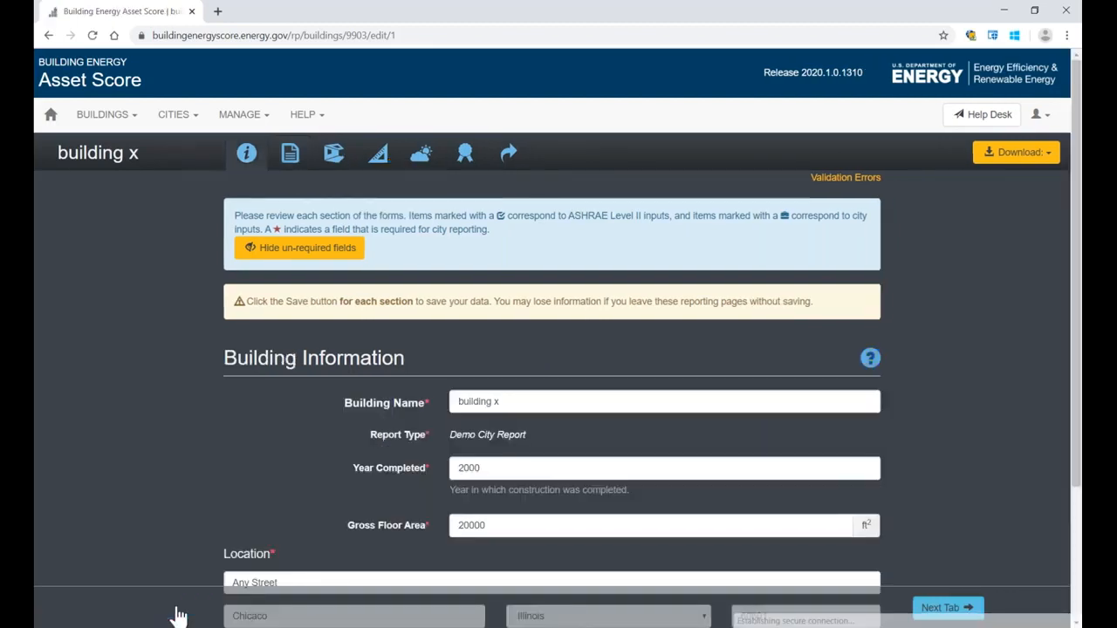
pyautogui.scroll(-2, 195, 379)
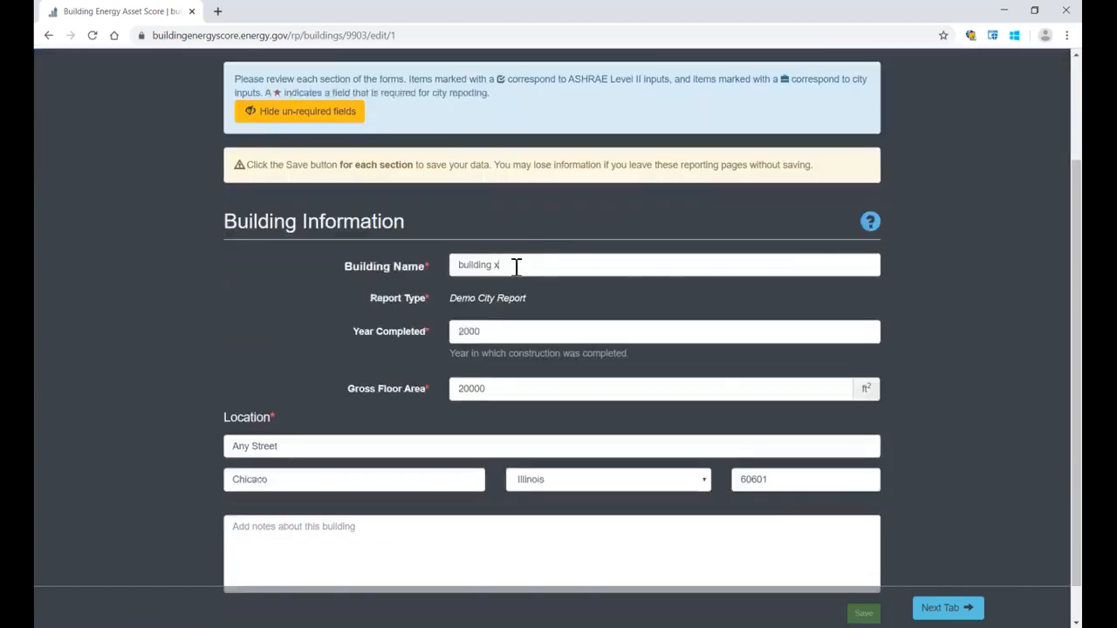
pyautogui.press('BackSpace')
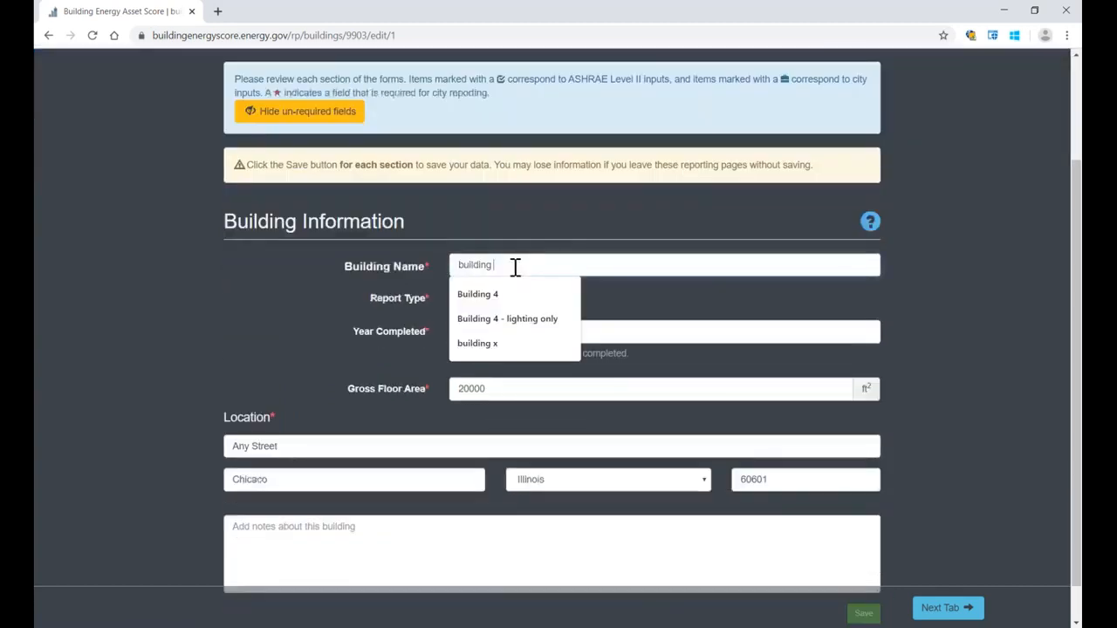
pyautogui.write('y')
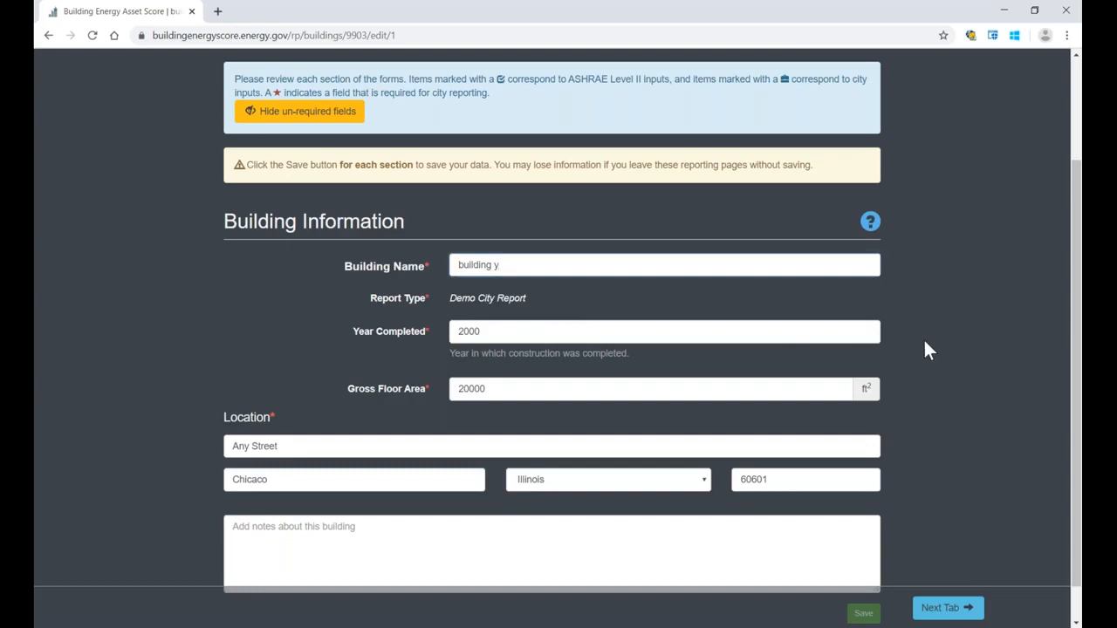
pyautogui.scroll(-1, 932, 353)
pyautogui.click(861, 573)
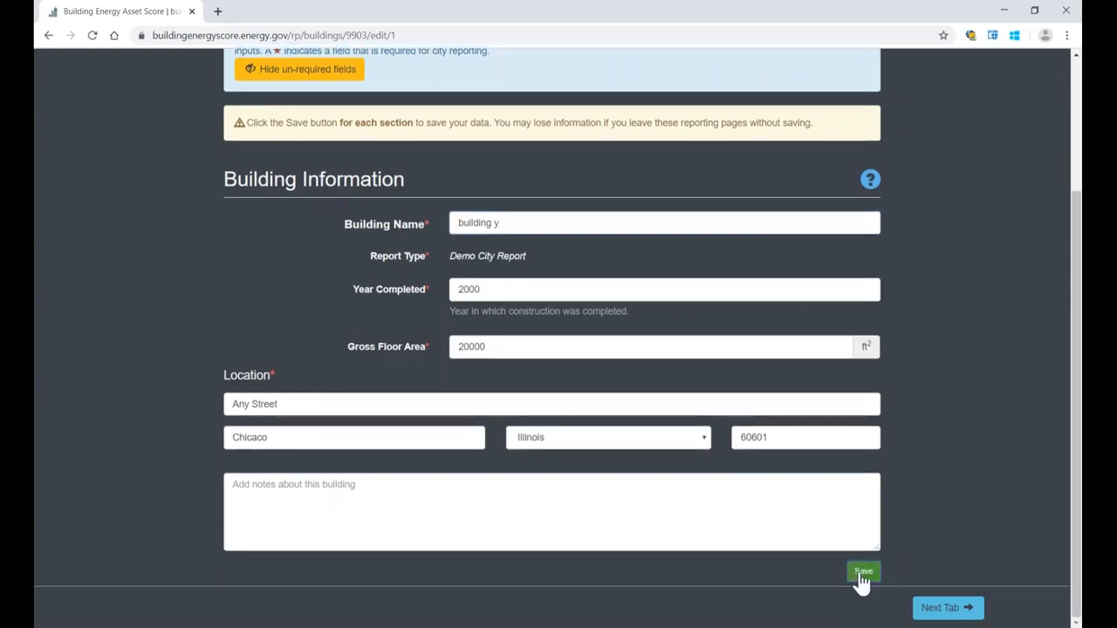
# Step: Expand Audit Details in the Contact Information and Audit Details section and hide the un-required fields
pyautogui.click(923, 610)
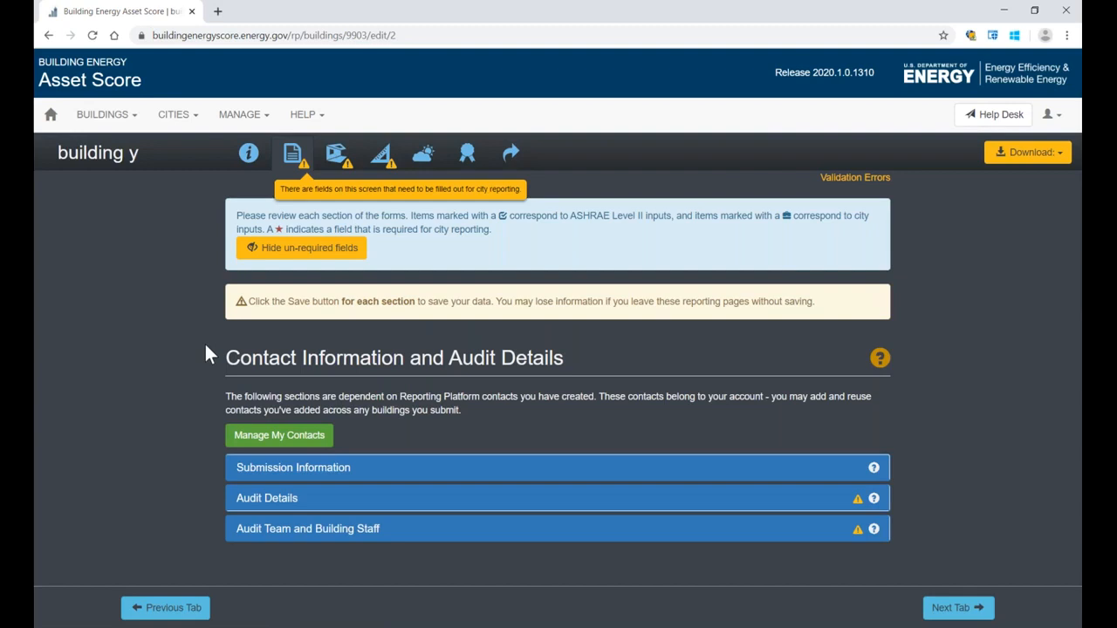
pyautogui.moveTo(211, 354); pyautogui.dragTo(576, 359)
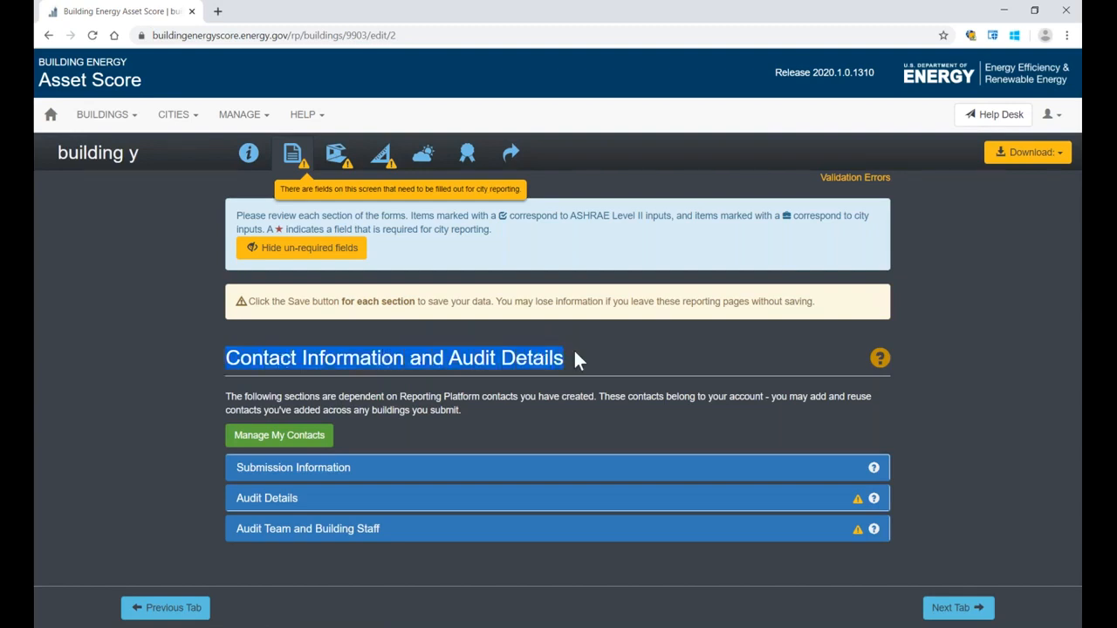
pyautogui.click(575, 356)
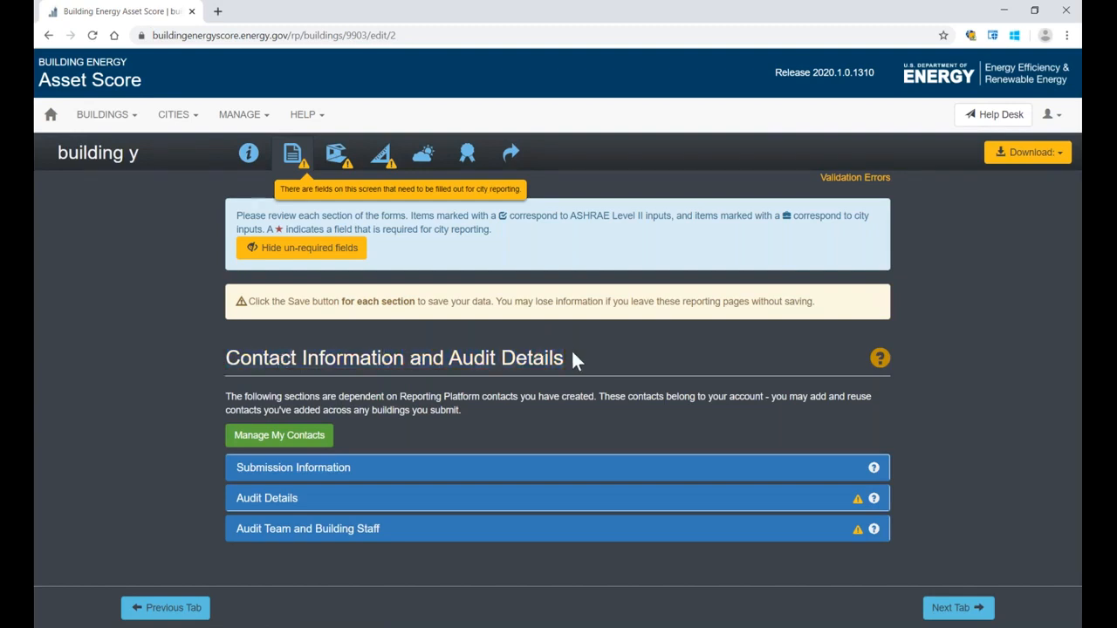
pyautogui.click(272, 506)
pyautogui.scroll(-3, 157, 377)
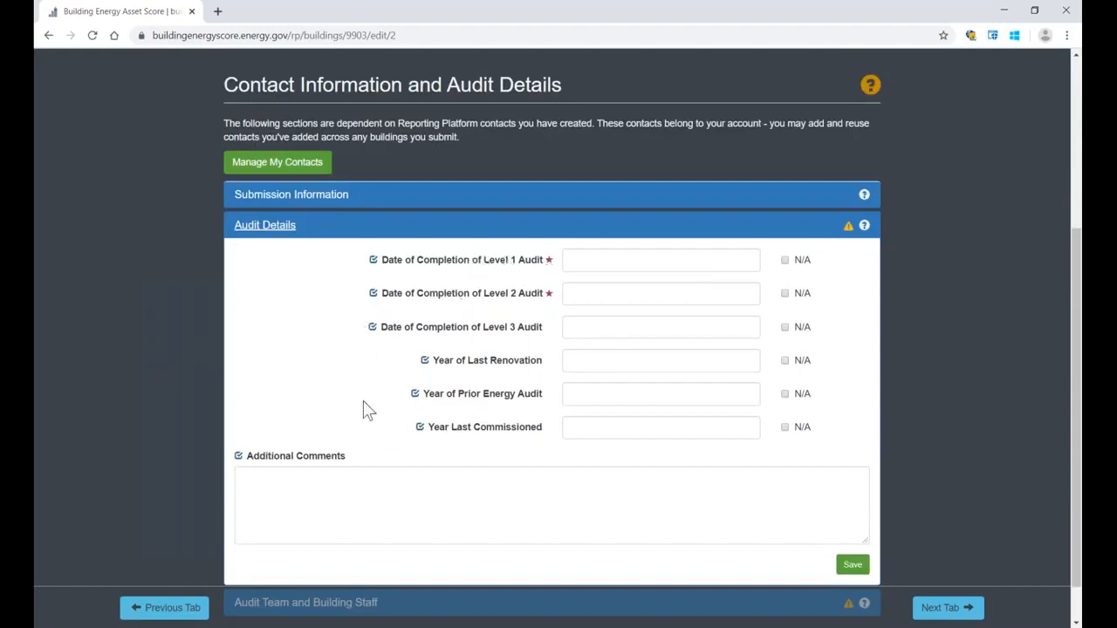
pyautogui.scroll(1, 323, 374)
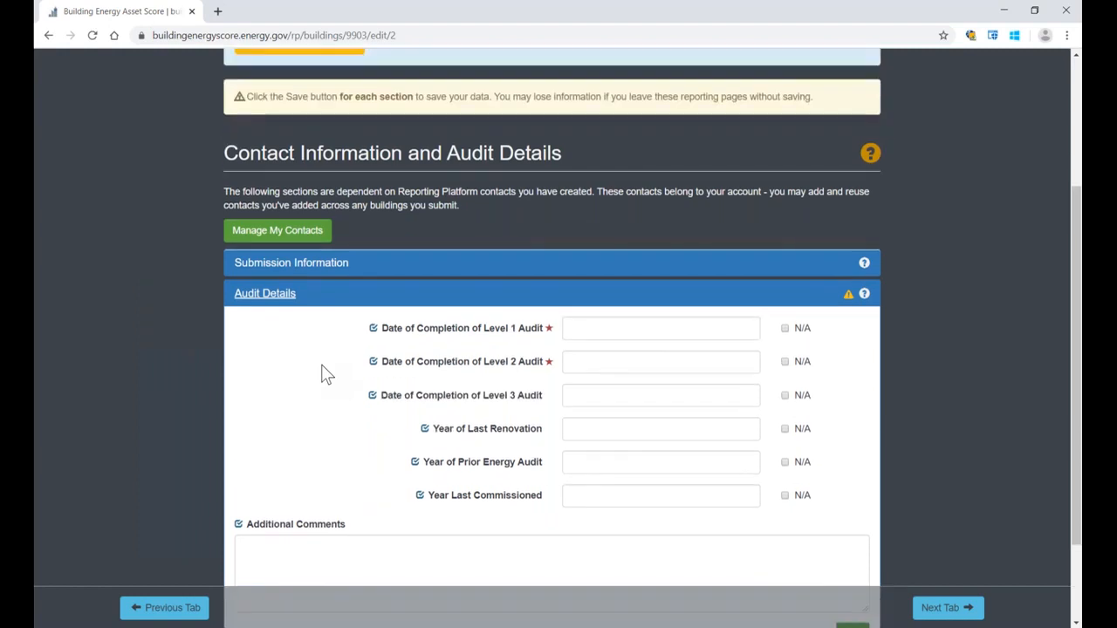
pyautogui.scroll(2, 323, 373)
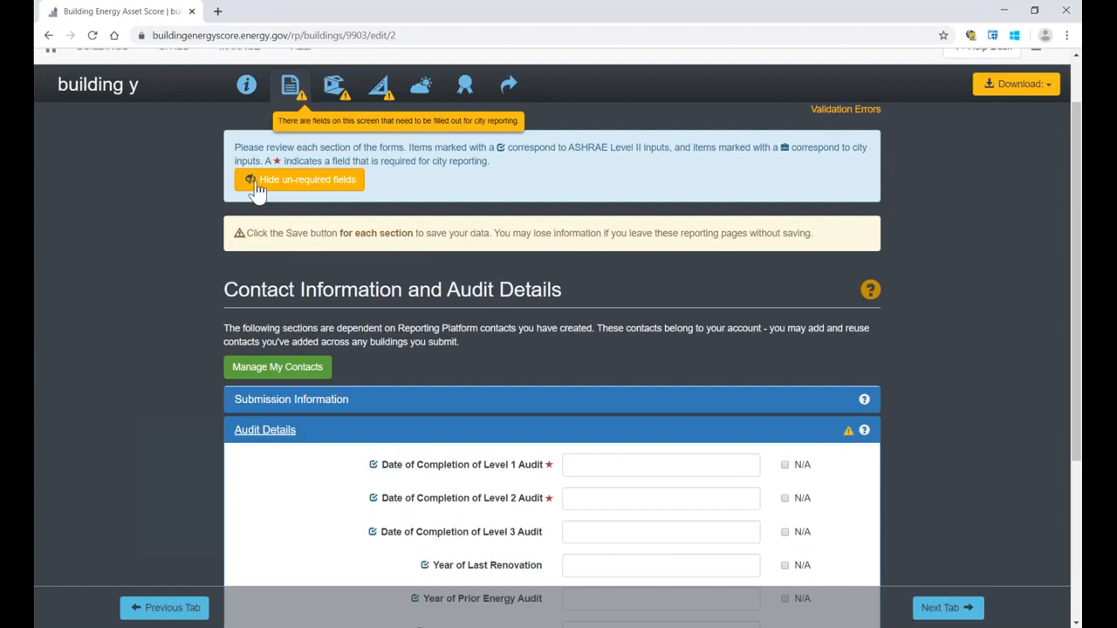
pyautogui.click(255, 183)
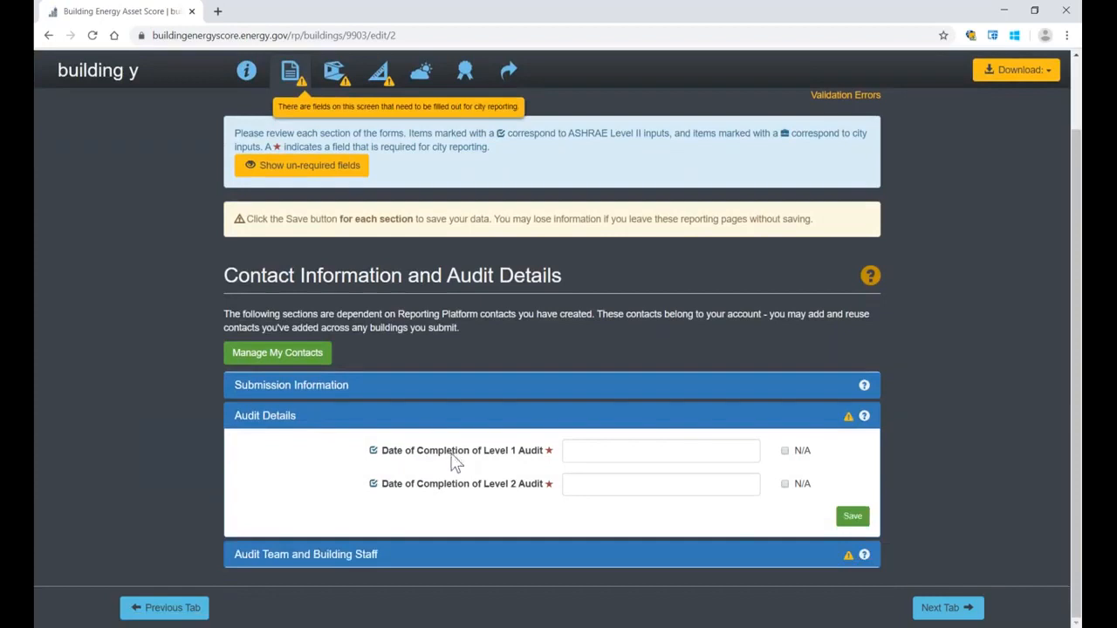
# Step: Set the date of completion of the Level 1 audit to 2020-04-01
pyautogui.click(580, 451)
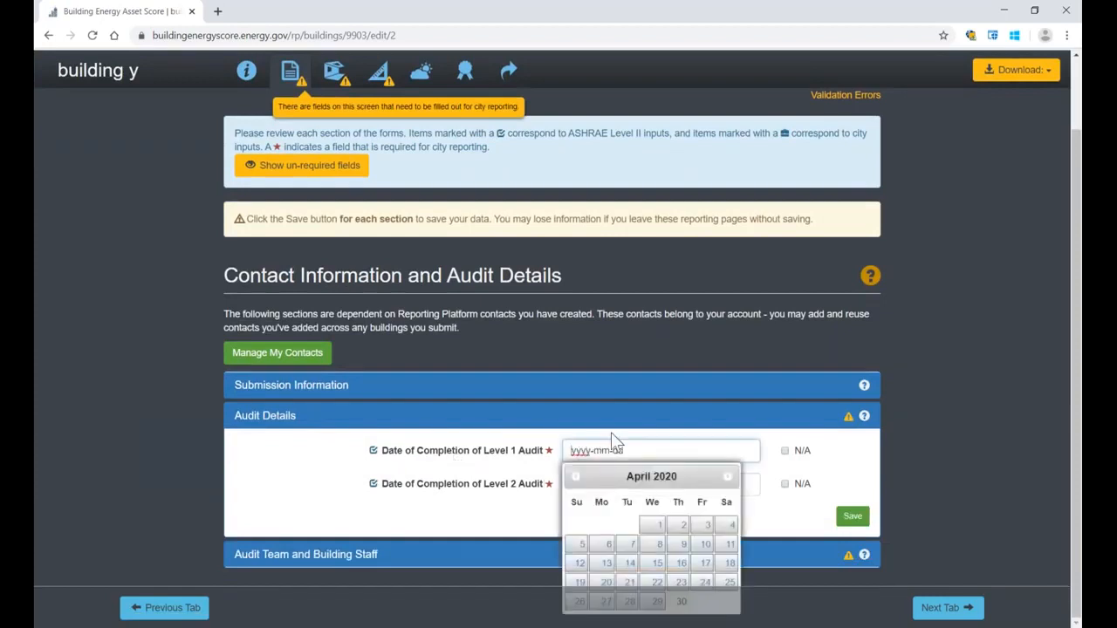
pyautogui.write('020-04-01')
pyautogui.click(611, 434)
pyautogui.click(593, 451)
pyautogui.write('2015')
pyautogui.click(649, 528)
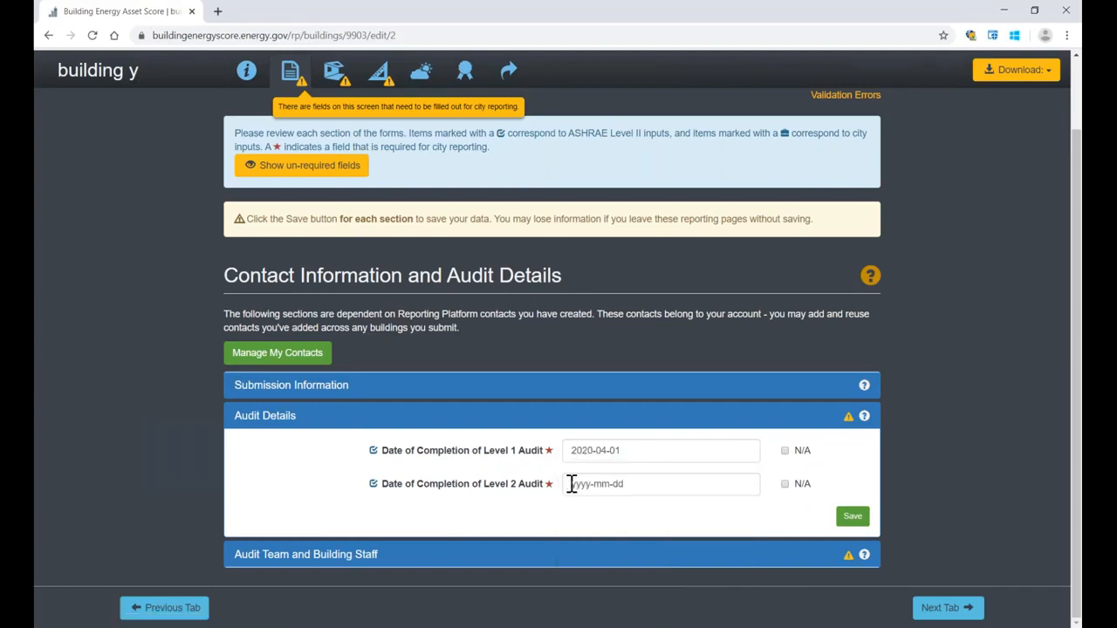
# Step: Expand the Audit Team and Building Staff section and examine its Auditor and Building Owner entries
pyautogui.moveTo(583, 451); pyautogui.dragTo(593, 451)
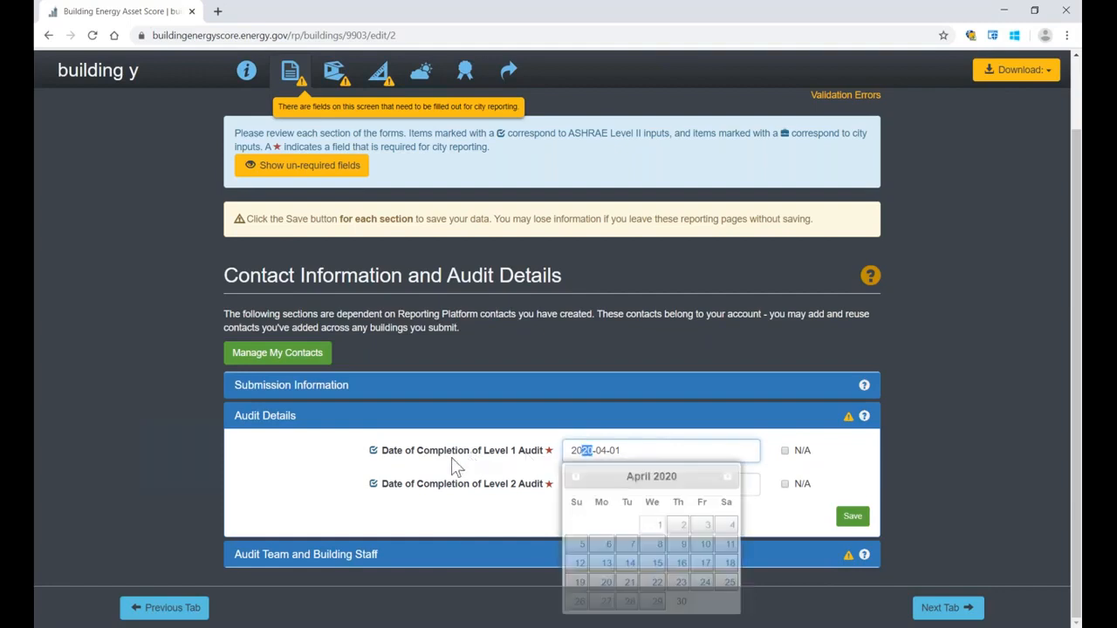
pyautogui.click(102, 437)
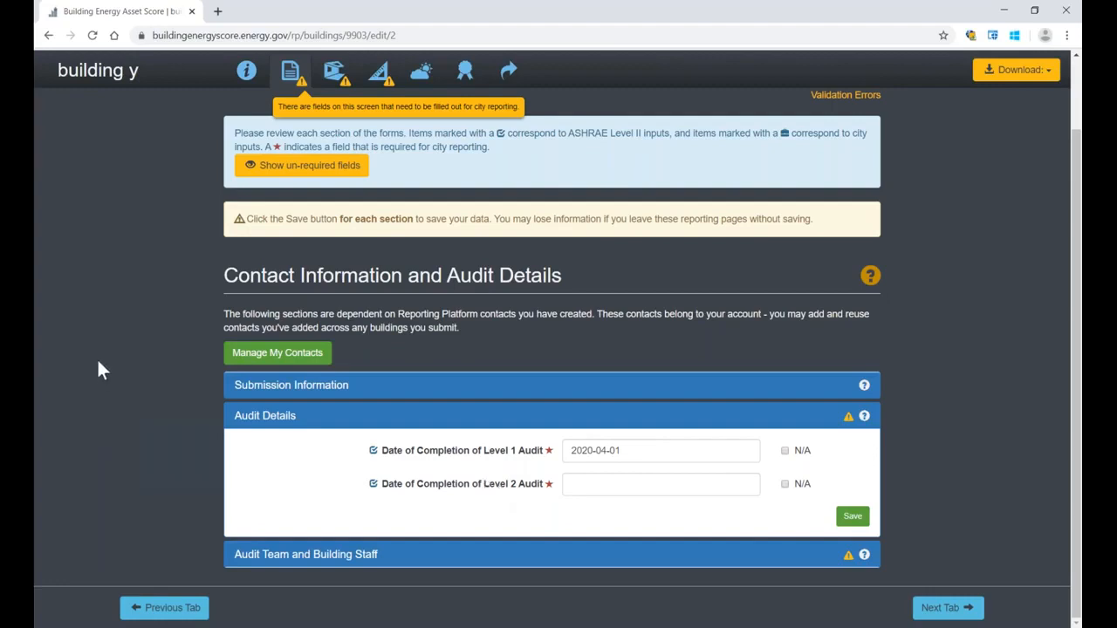
pyautogui.click(245, 556)
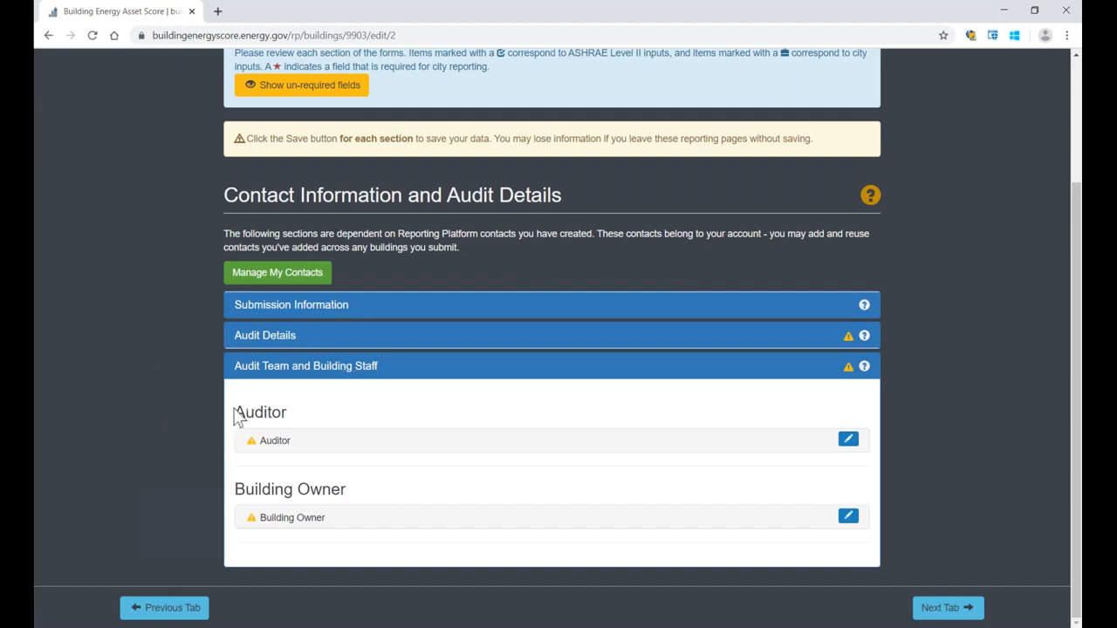
pyautogui.moveTo(235, 410); pyautogui.dragTo(293, 421)
pyautogui.moveTo(236, 490); pyautogui.dragTo(347, 494)
pyautogui.click(183, 395)
# Step: View the example auditor's details in the Audit Template contacts, cancel editing and return to the building
pyautogui.click(257, 275)
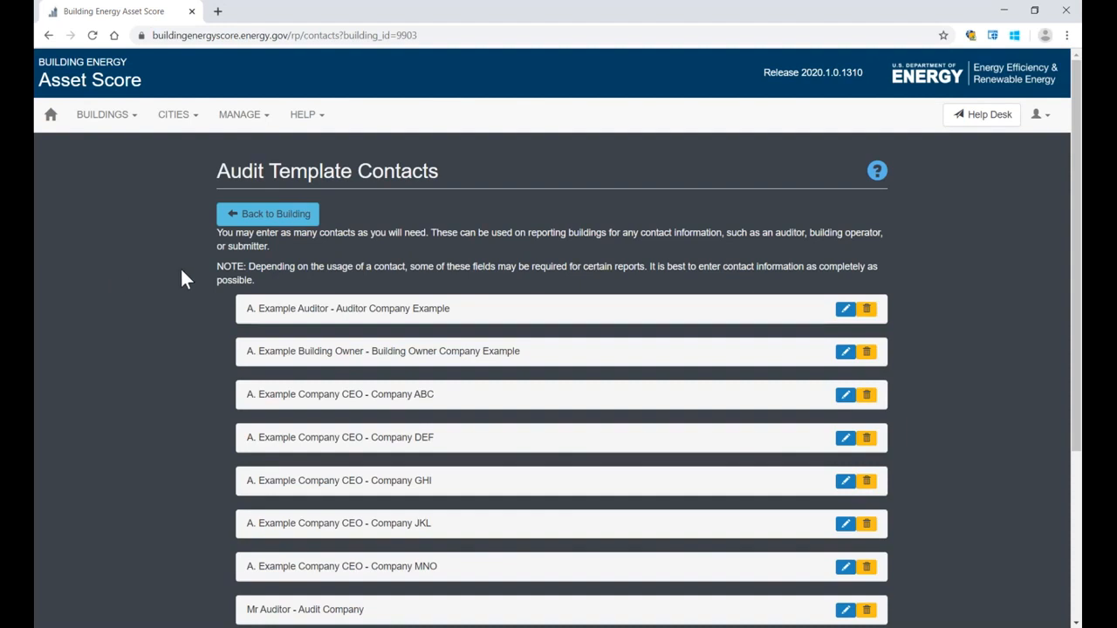
pyautogui.click(844, 310)
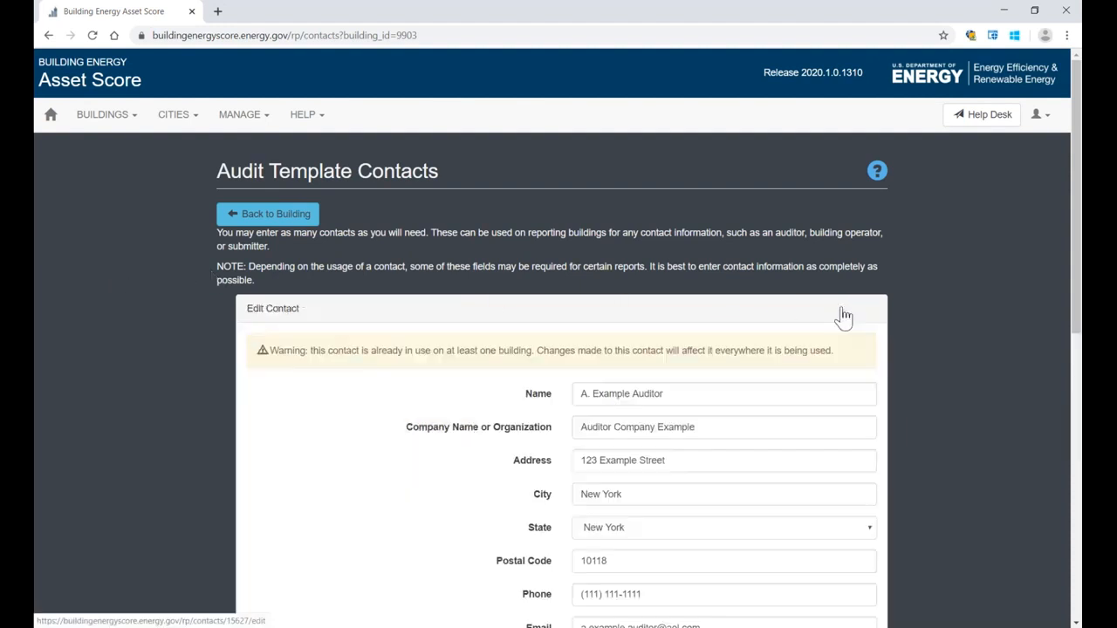
pyautogui.scroll(-2, 833, 316)
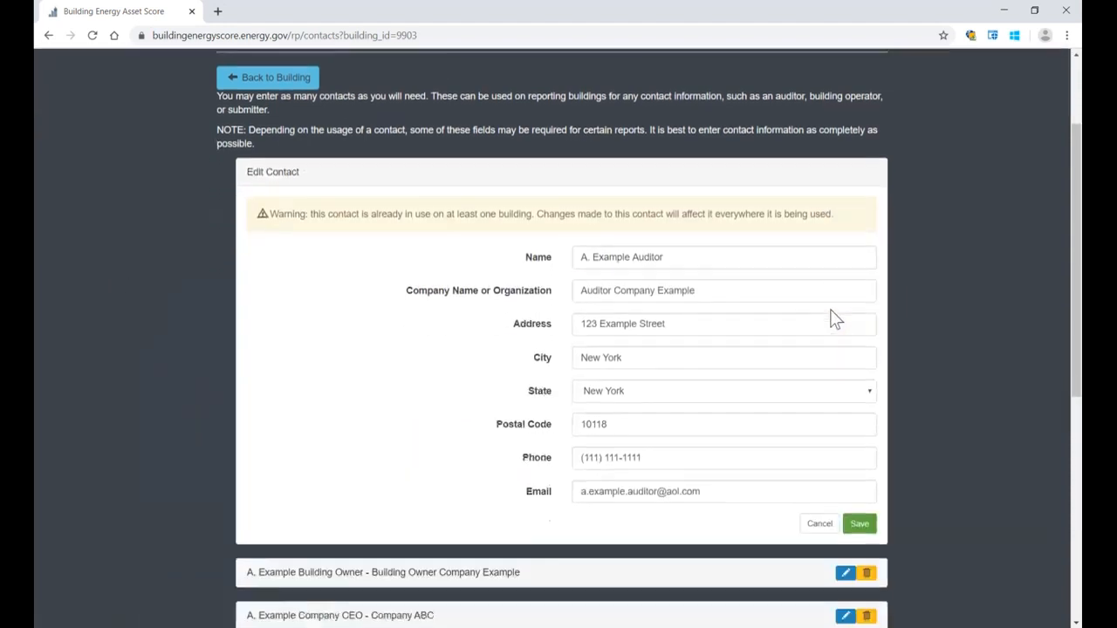
pyautogui.click(819, 526)
pyautogui.scroll(2, 909, 359)
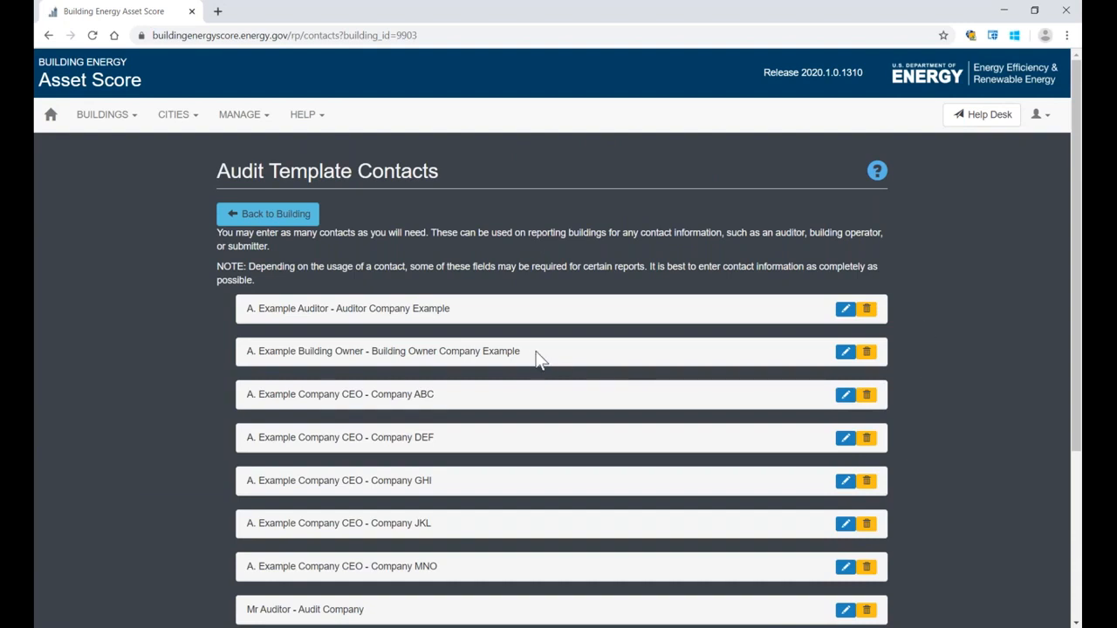
pyautogui.click(262, 223)
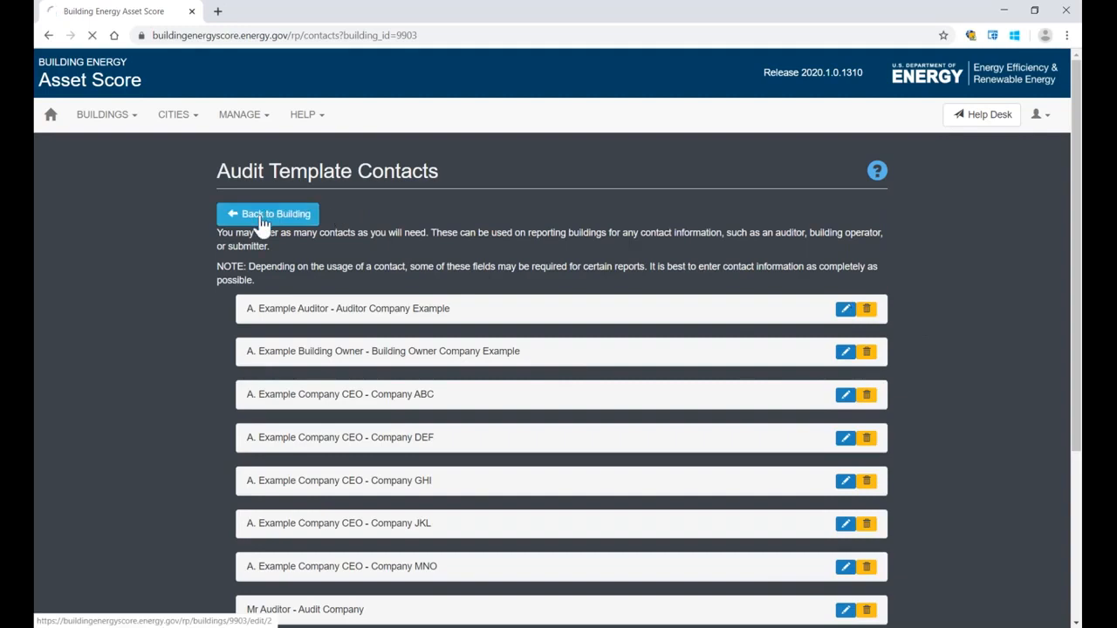
# Step: Assign the example auditor contact as the building's auditor and save the entry
pyautogui.scroll(-2, 141, 305)
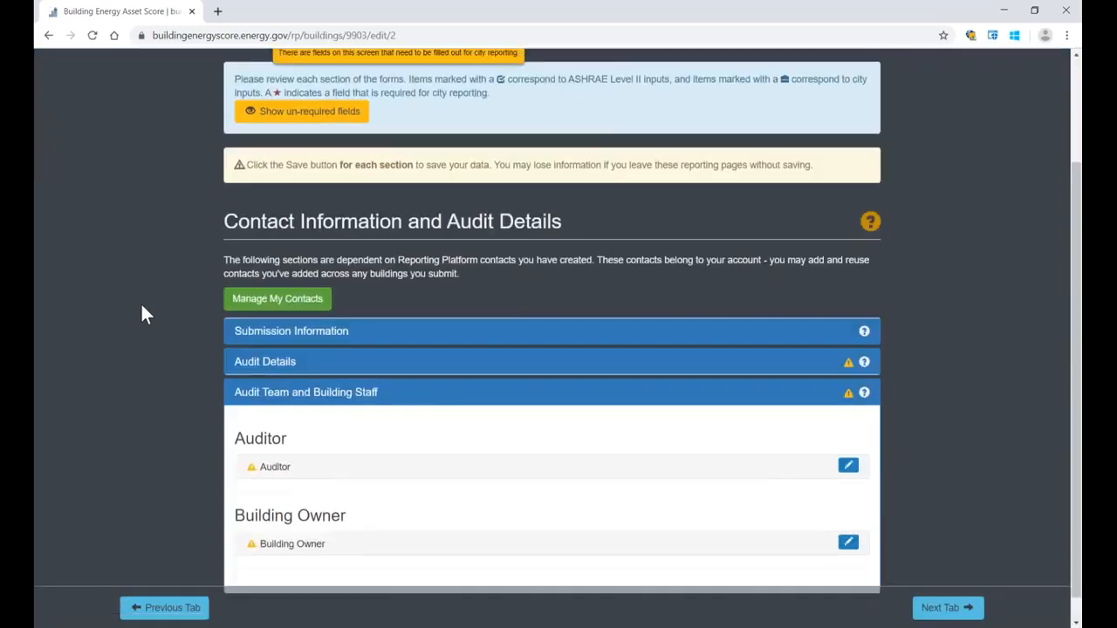
pyautogui.scroll(-1, 144, 314)
pyautogui.click(847, 440)
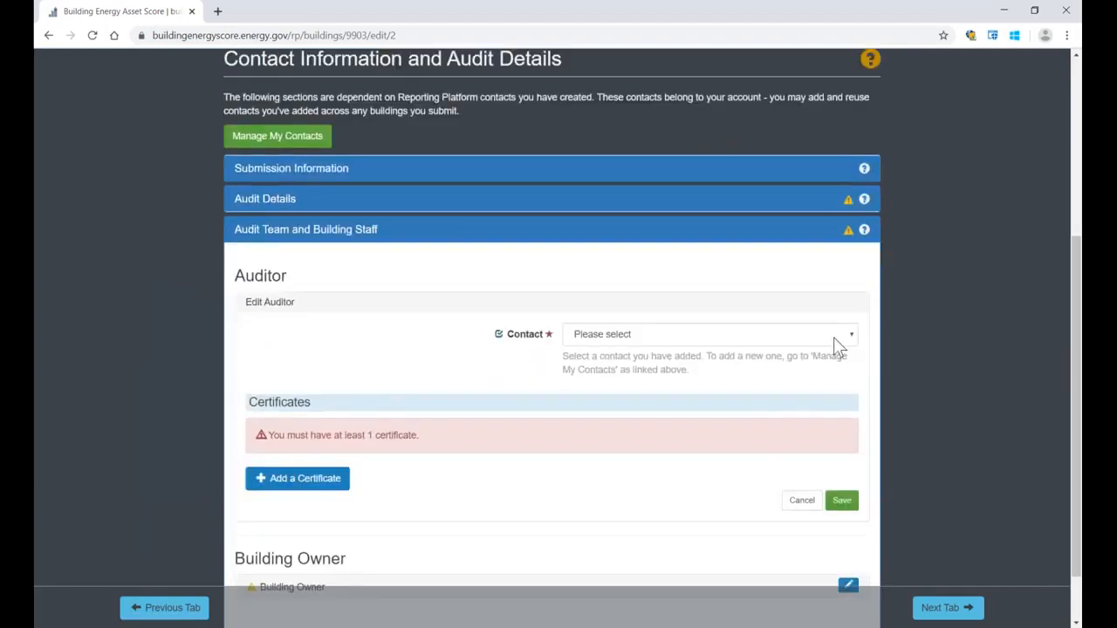
pyautogui.click(834, 337)
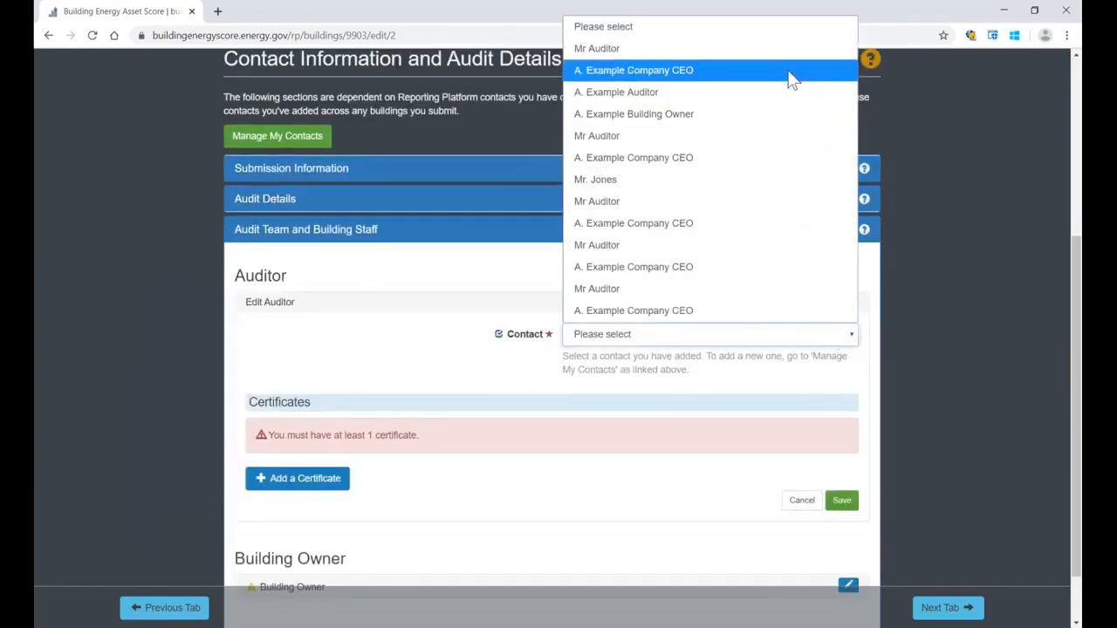
pyautogui.click(775, 96)
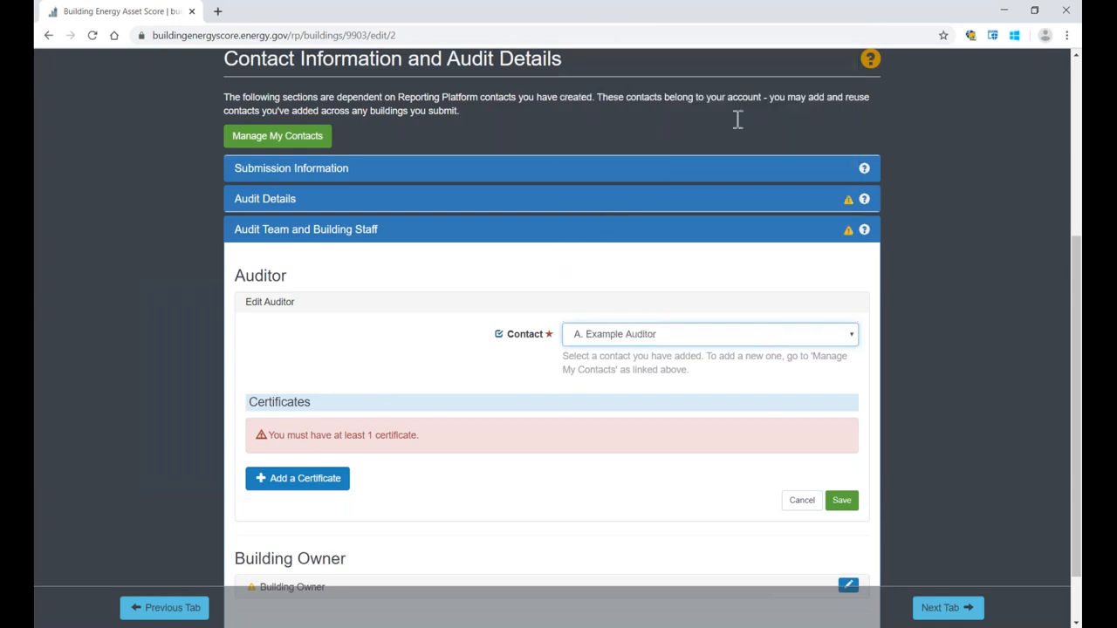
pyautogui.click(841, 502)
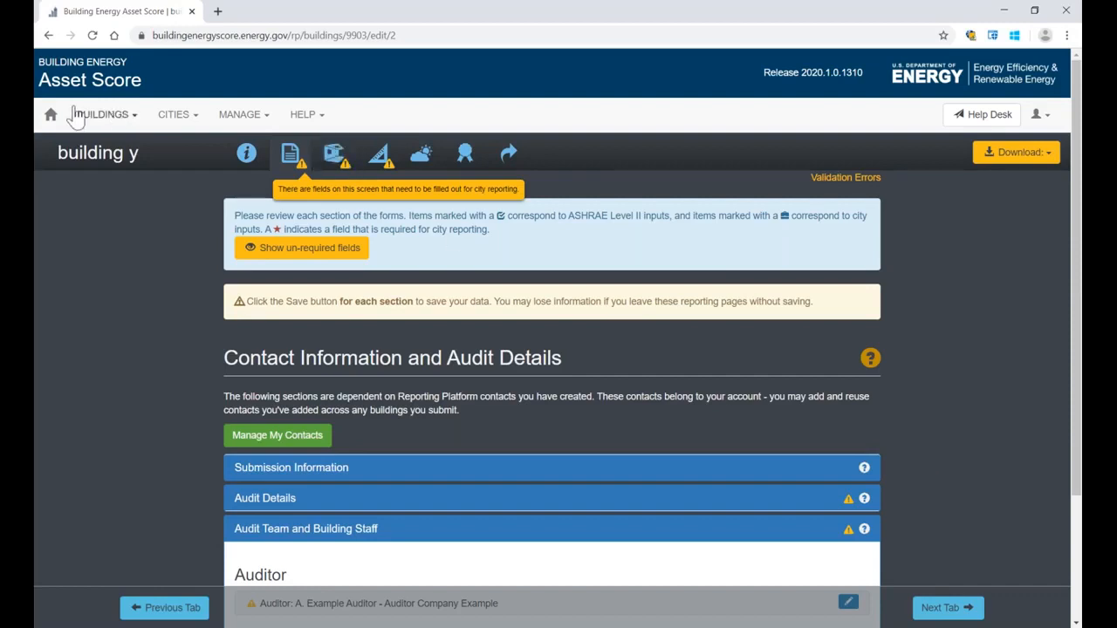
# Step: Return to the audit report list and open the submitted report "Example Audit Report Building for Webinar"
pyautogui.click(49, 118)
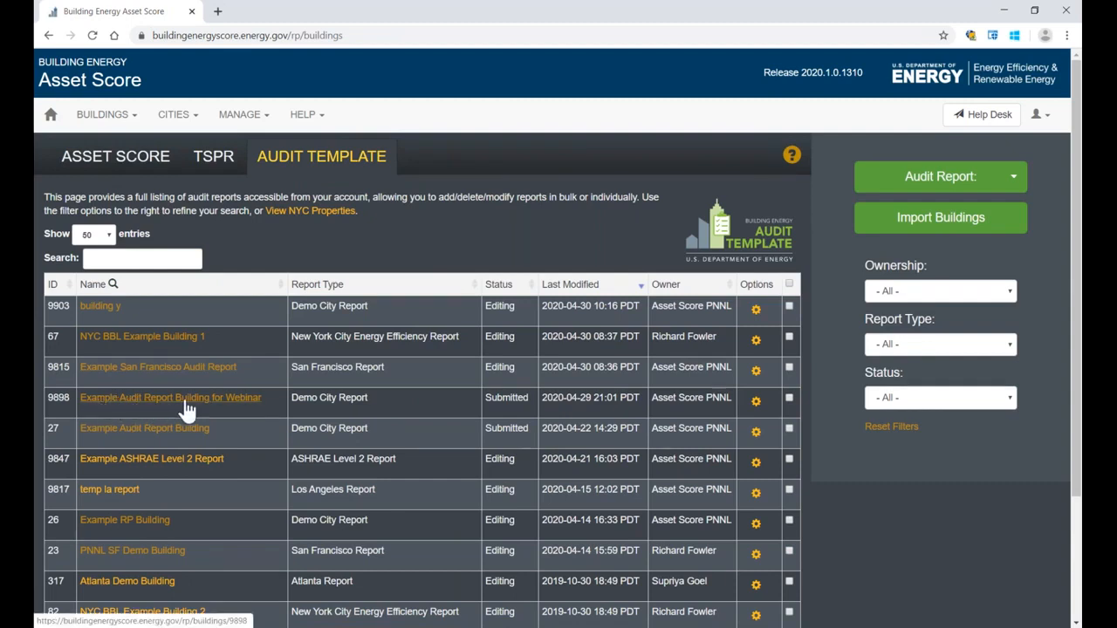
pyautogui.moveTo(485, 397); pyautogui.dragTo(529, 397)
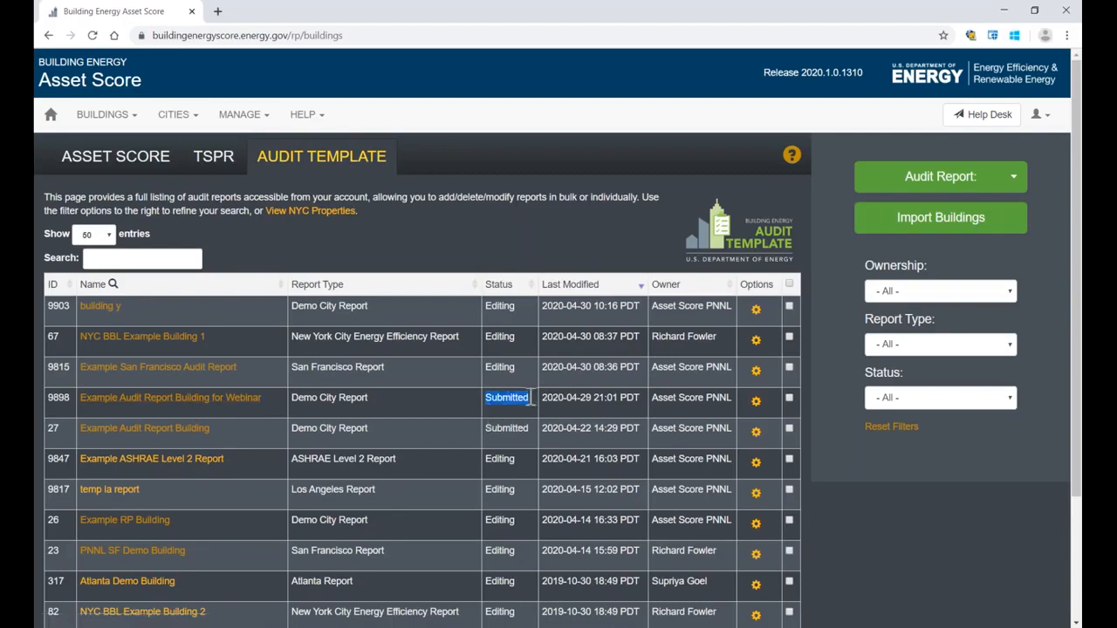
pyautogui.click(226, 401)
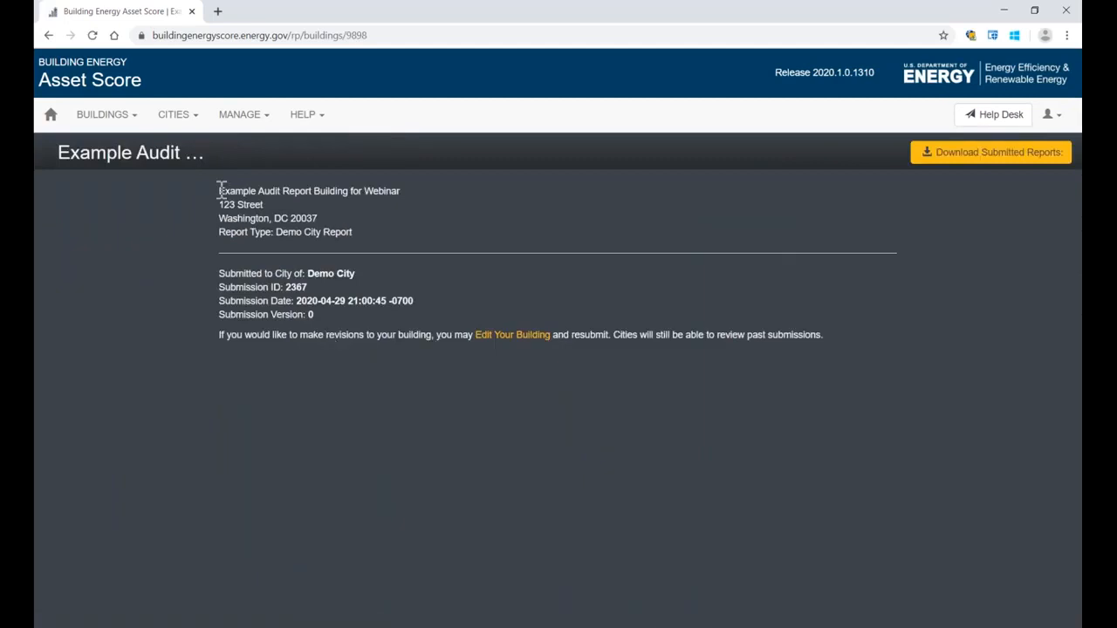
# Step: Examine the submitted report's building details, city, submission ID, submission date and version
pyautogui.moveTo(221, 190); pyautogui.dragTo(371, 237)
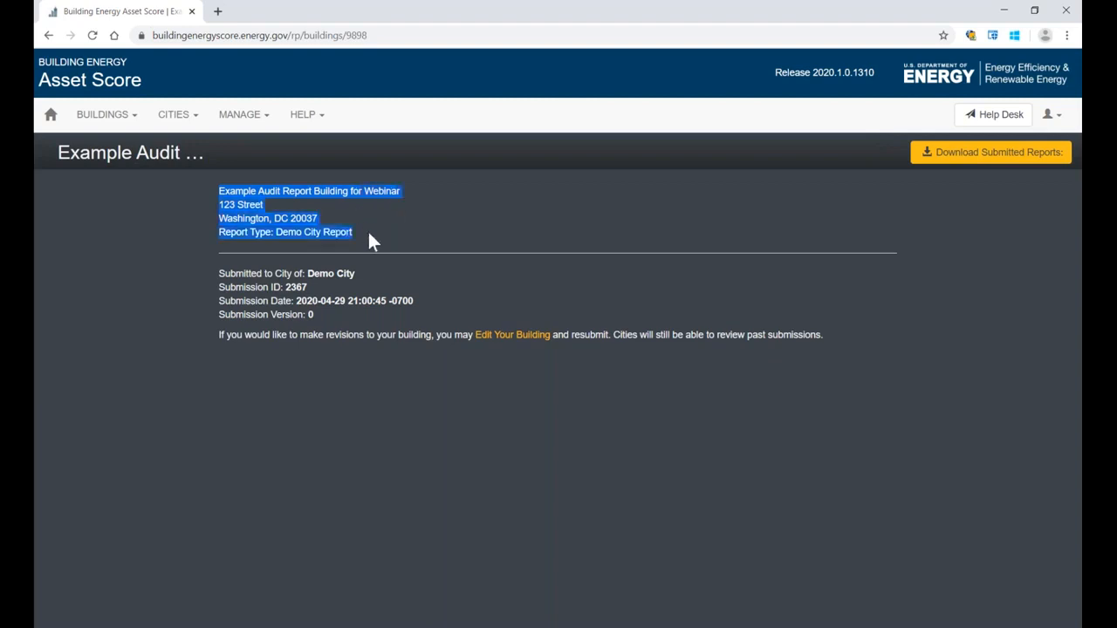
pyautogui.click(367, 232)
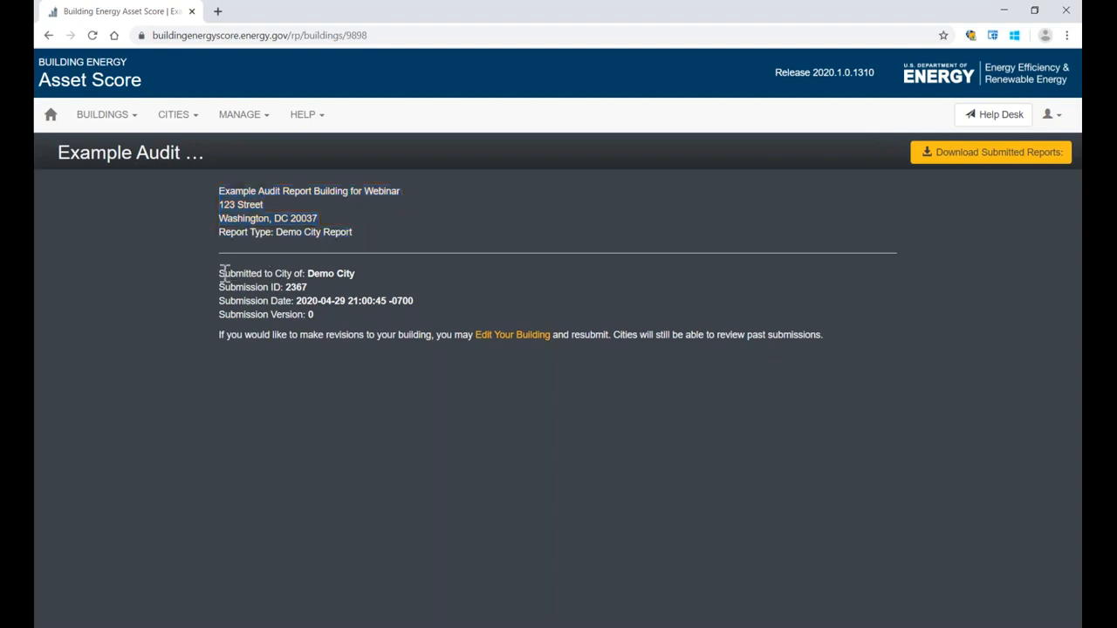
pyautogui.moveTo(222, 275); pyautogui.dragTo(285, 285)
pyautogui.click(240, 297)
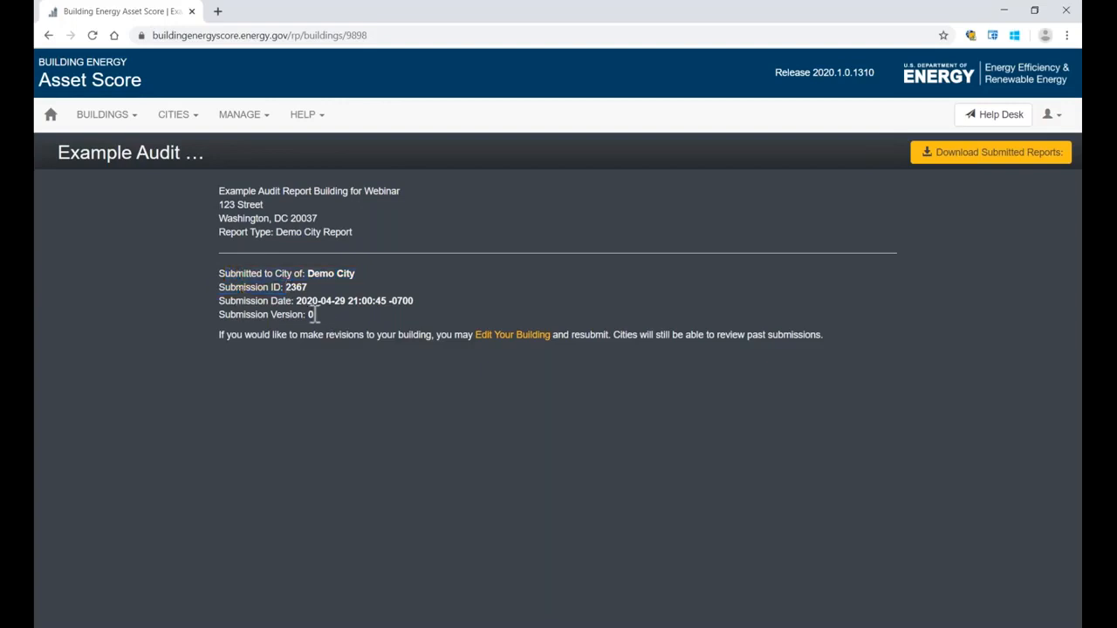
pyautogui.moveTo(313, 316); pyautogui.dragTo(211, 305)
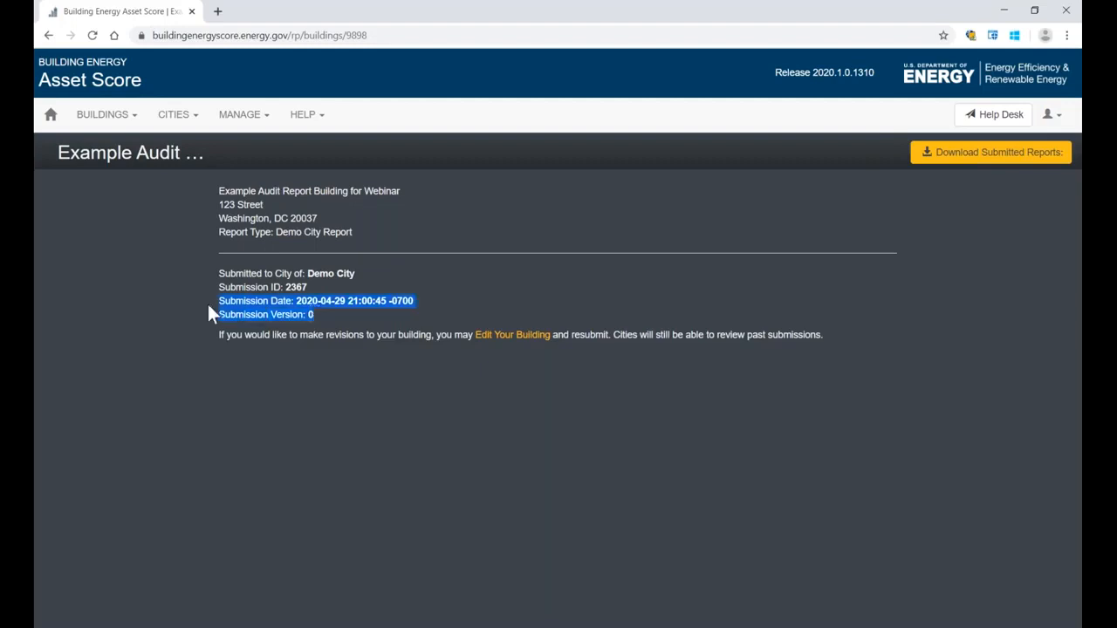
pyautogui.click(213, 304)
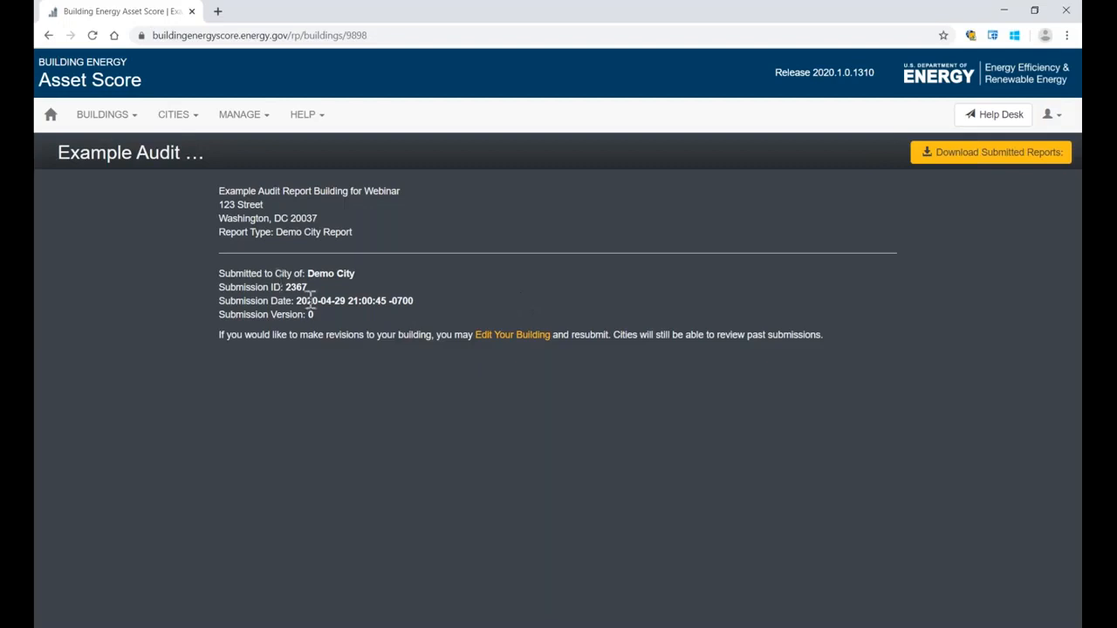
pyautogui.moveTo(296, 300); pyautogui.dragTo(319, 300)
pyautogui.moveTo(320, 300); pyautogui.dragTo(418, 301)
pyautogui.click(416, 300)
# Step: Reopen the submitted building for editing and change its name to "Example Audit Report Building for Webinar - resubmit"
pyautogui.click(505, 335)
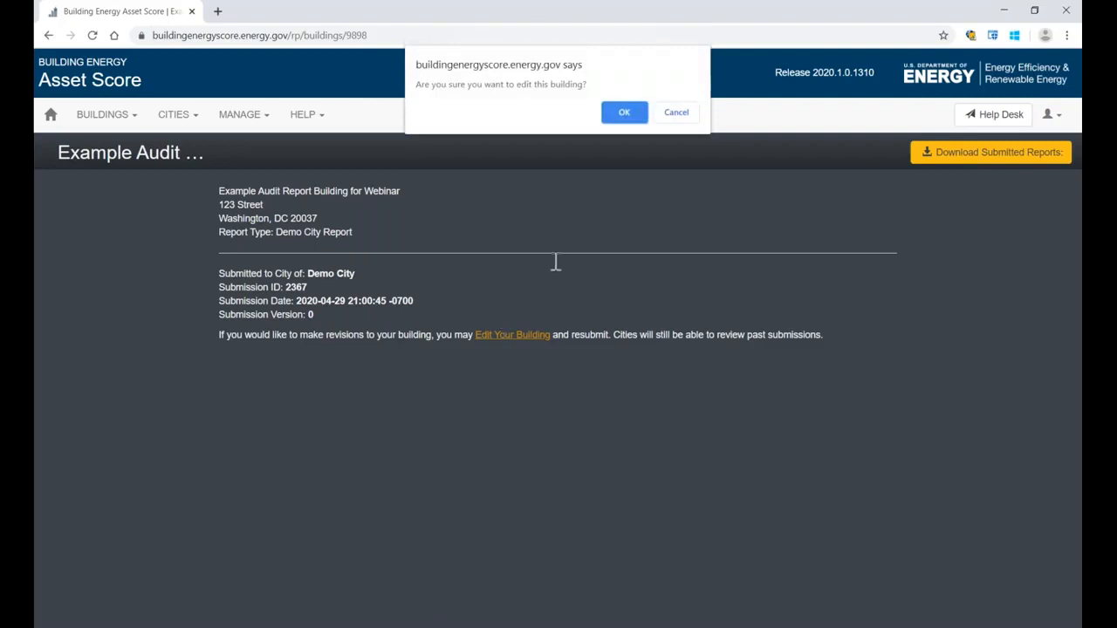
pyautogui.click(625, 114)
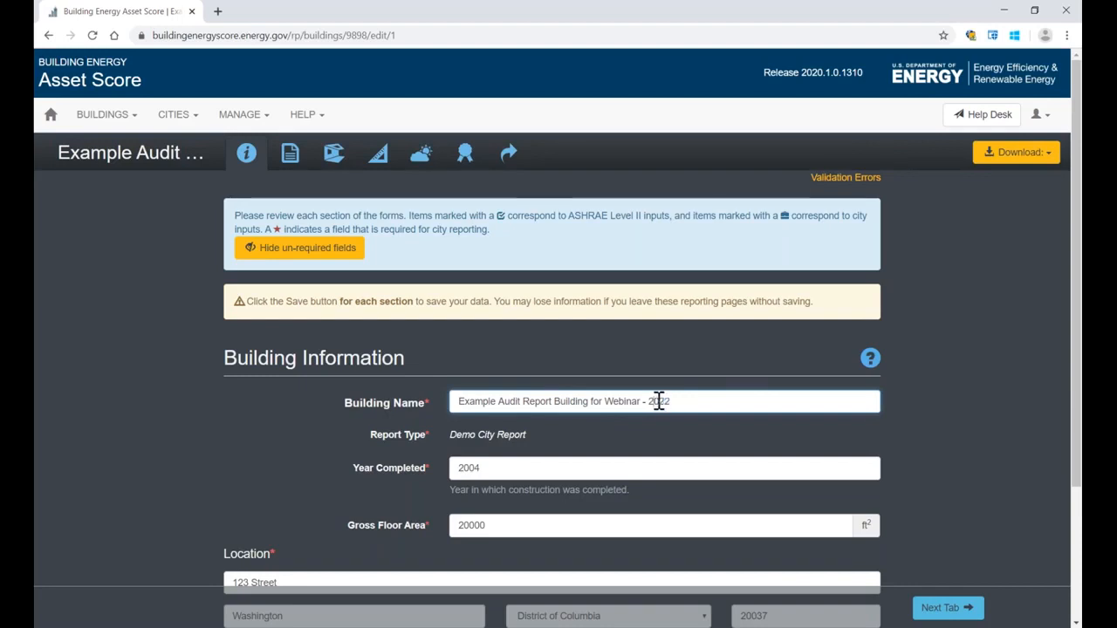
pyautogui.doubleClick(661, 399)
pyautogui.write('resubmit')
pyautogui.moveTo(661, 400); pyautogui.dragTo(689, 398)
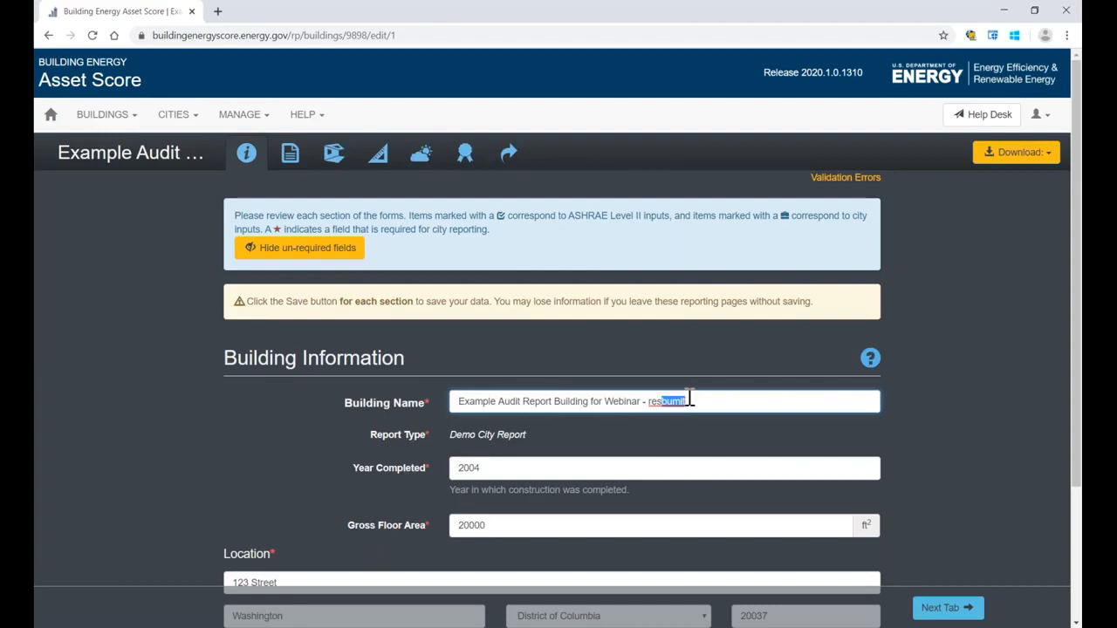
pyautogui.write('ubmit')
pyautogui.click(691, 372)
pyautogui.scroll(-2, 690, 369)
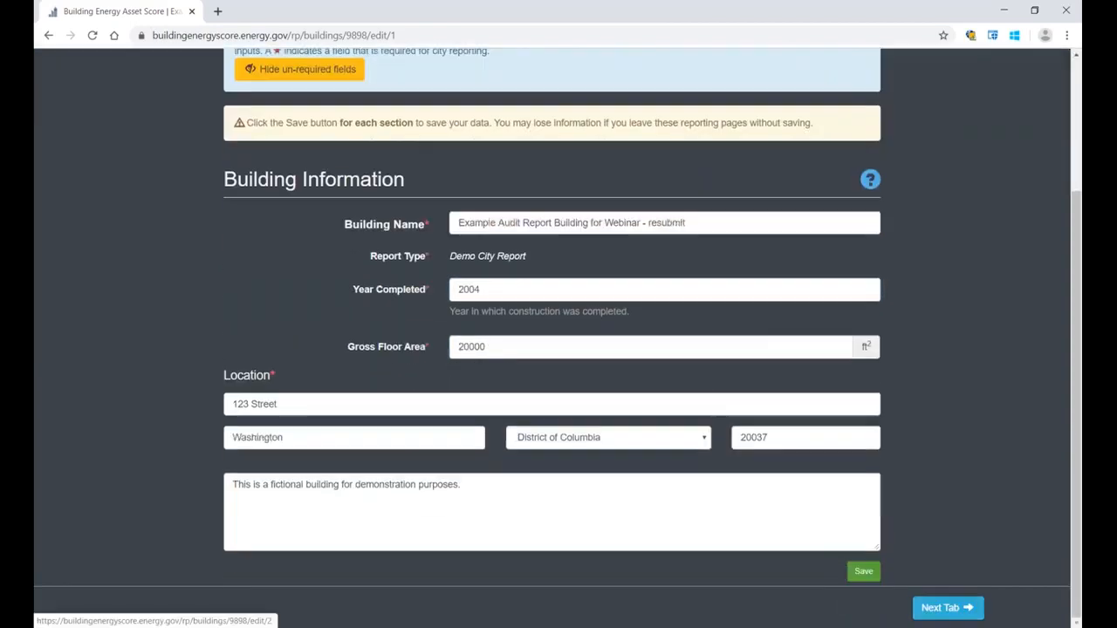
# Step: Go to Contact Information and Audit Details and review the audit completion dates under Audit Details
pyautogui.click(948, 607)
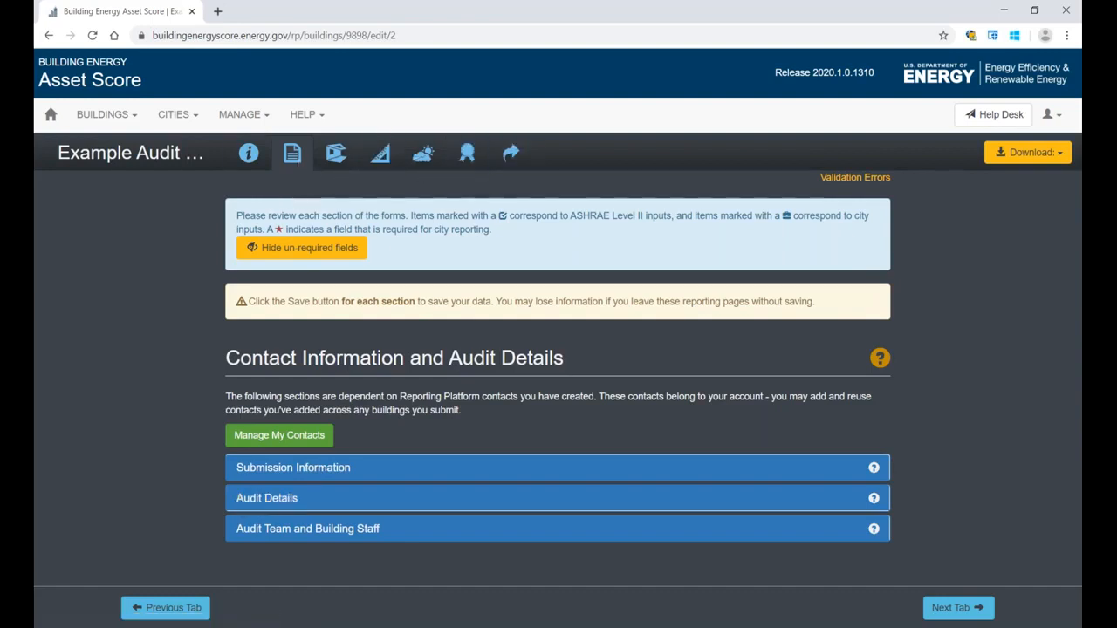
pyautogui.click(267, 503)
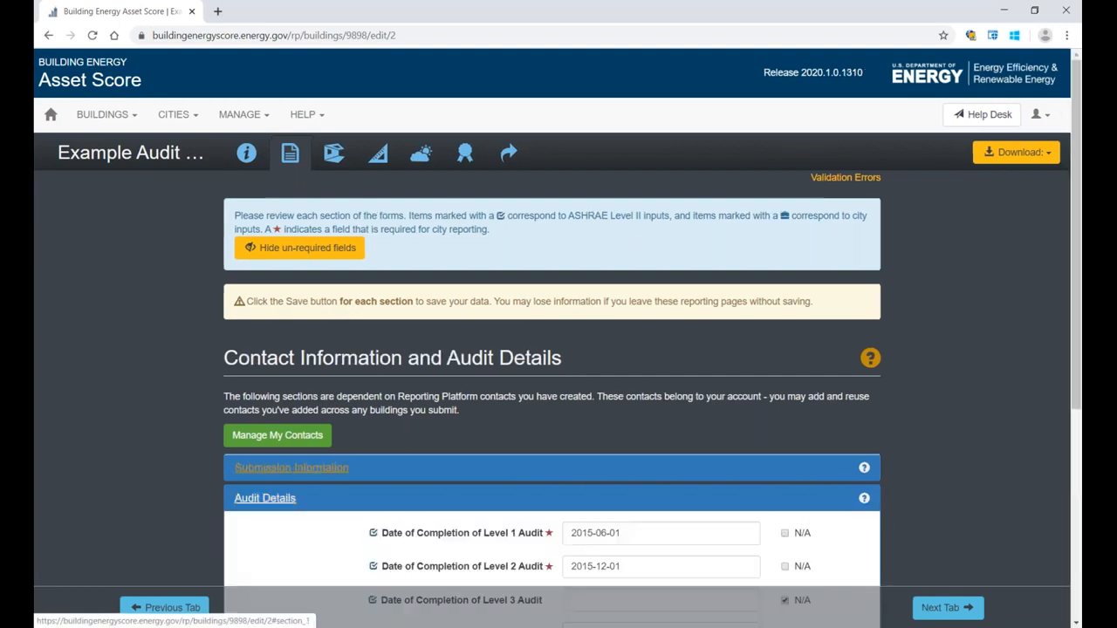
pyautogui.scroll(-4, 291, 472)
pyautogui.scroll(4, 291, 473)
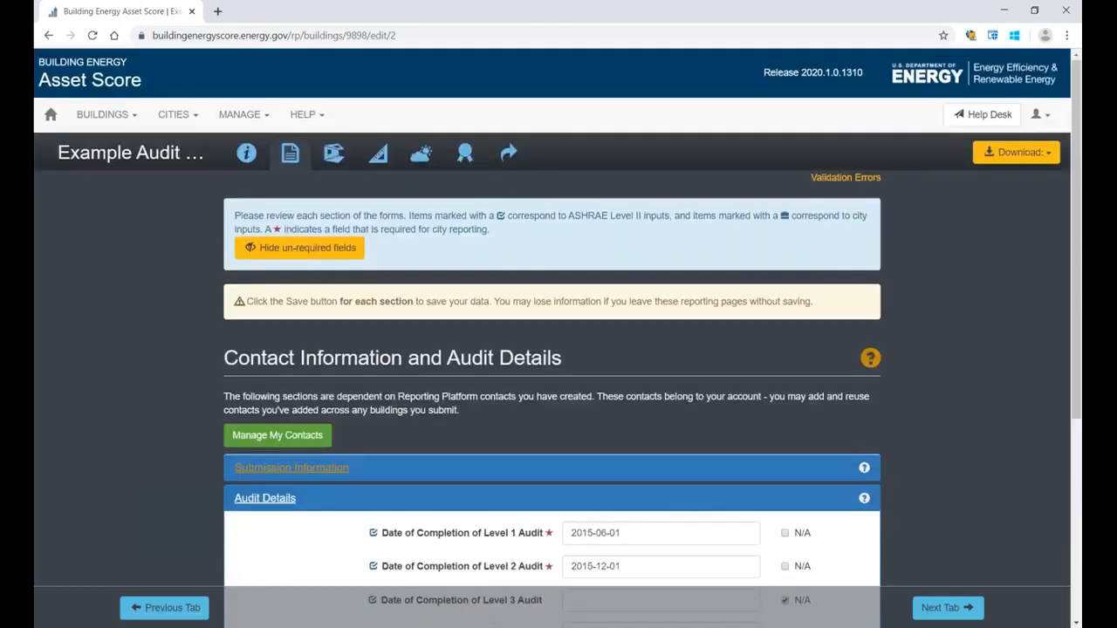
pyautogui.scroll(-3, 291, 472)
pyautogui.scroll(3, 337, 216)
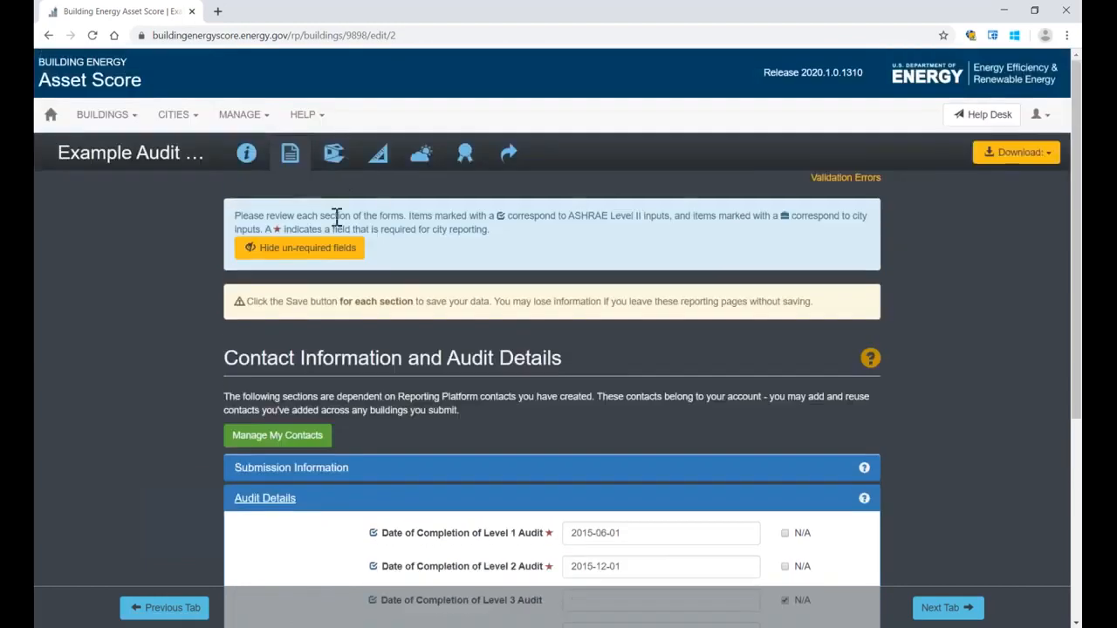
# Step: Examine the Building Characteristics and Use Types sections of the Facility Description
pyautogui.click(333, 153)
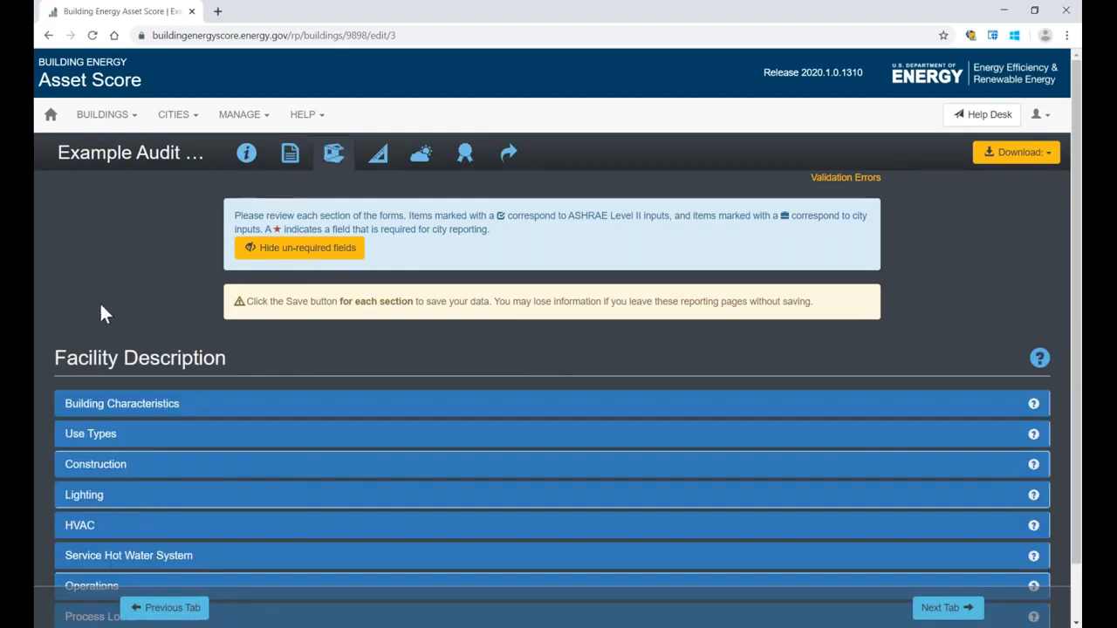
pyautogui.click(96, 408)
pyautogui.scroll(-2, 103, 336)
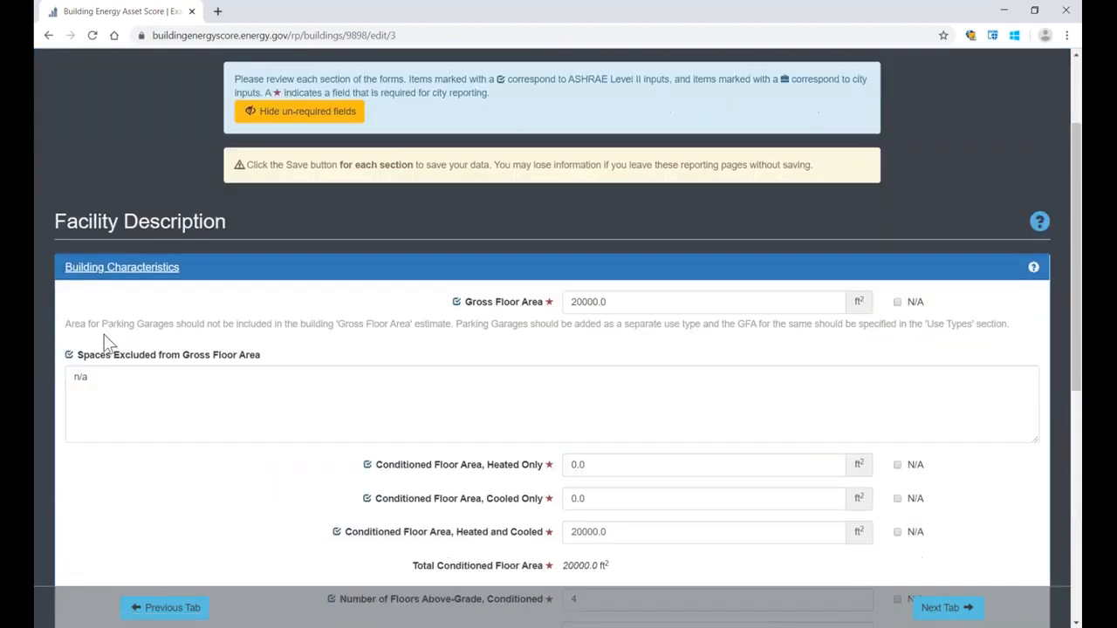
pyautogui.scroll(1, 103, 343)
pyautogui.scroll(-1, 419, 323)
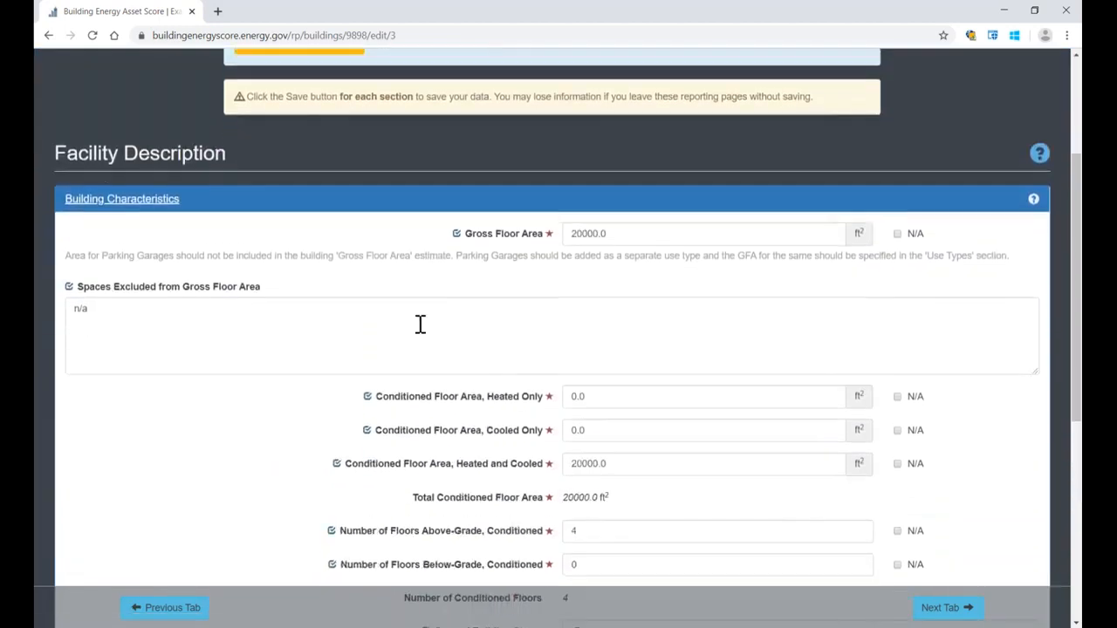
pyautogui.scroll(-2, 420, 324)
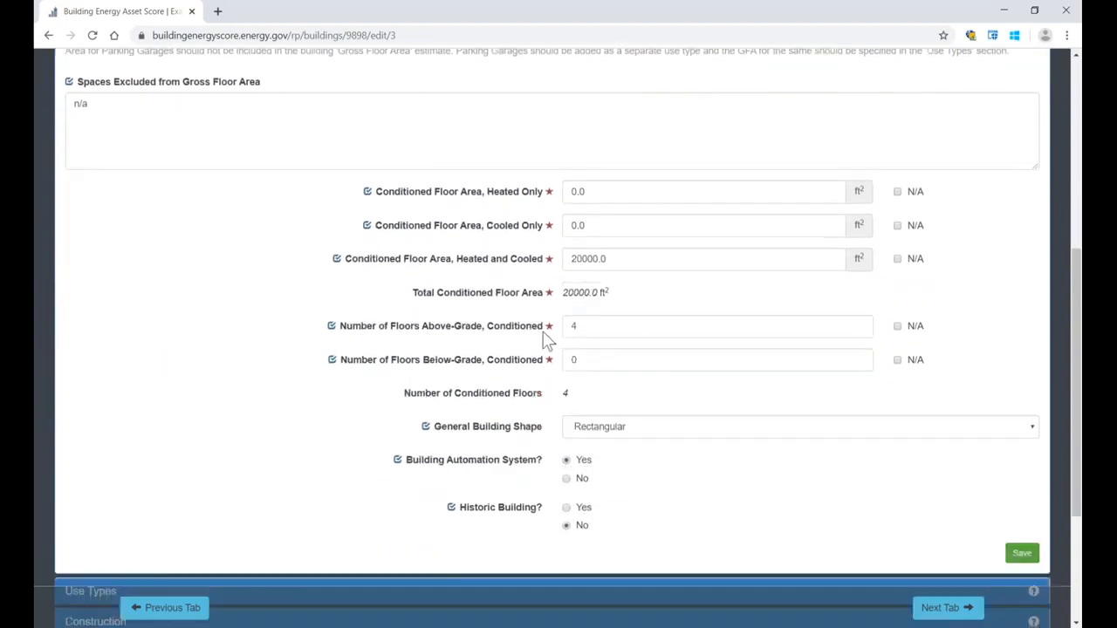
pyautogui.doubleClick(587, 326)
pyautogui.scroll(-1, 558, 375)
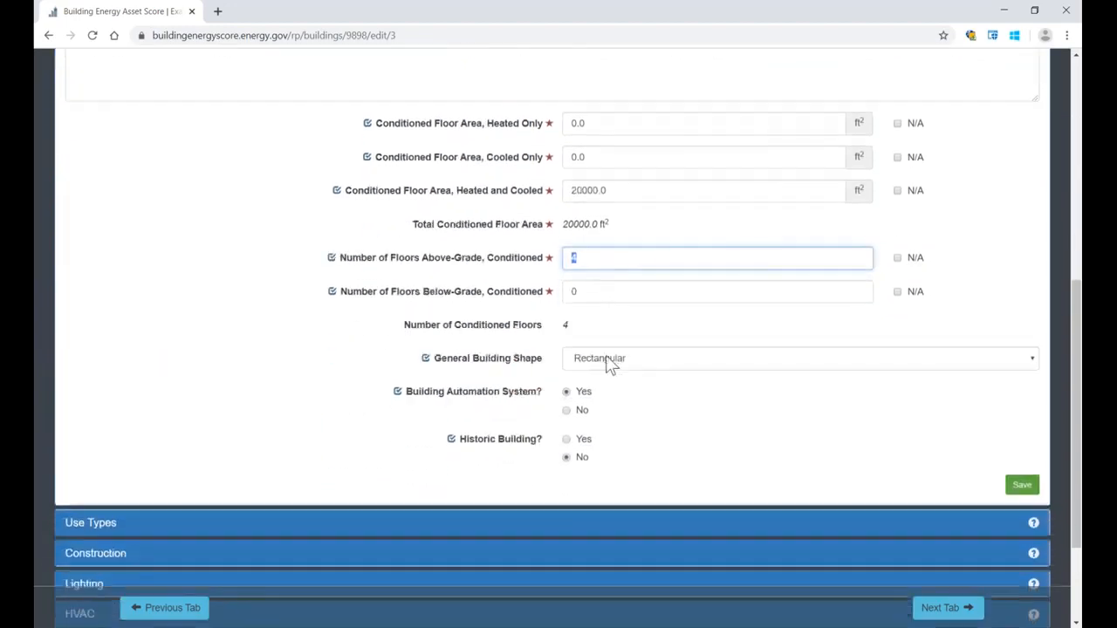
pyautogui.scroll(-1, 92, 450)
pyautogui.click(90, 454)
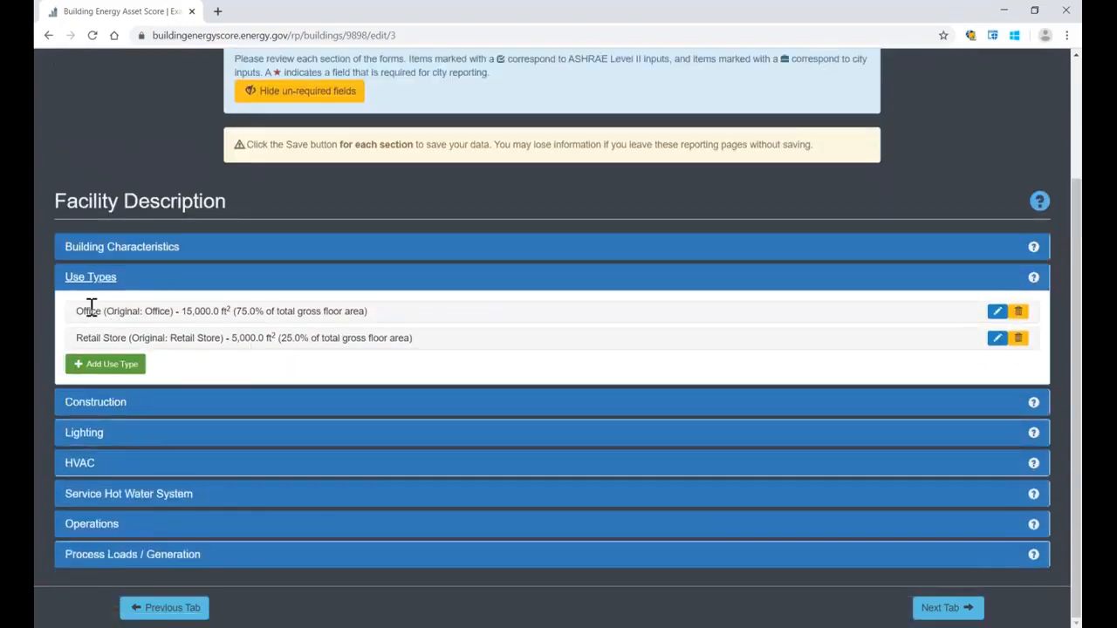
pyautogui.moveTo(75, 312); pyautogui.dragTo(106, 337)
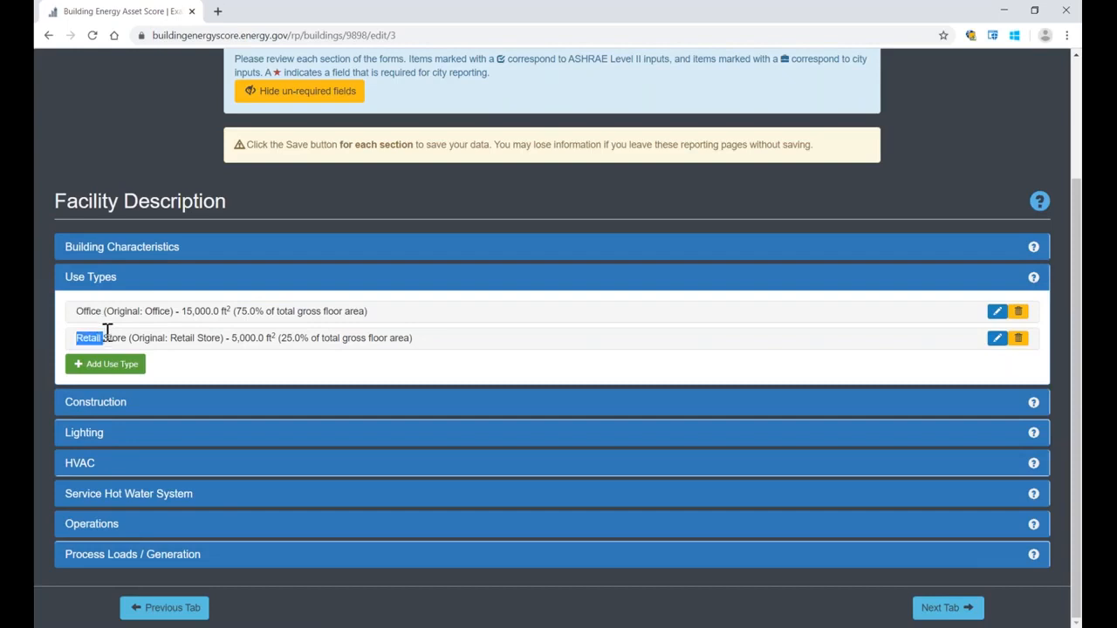
# Step: Examine the Retail Store use type's floor area and share, and open its entry to review the occupancy, HVAC and lighting fields
pyautogui.click(183, 316)
pyautogui.moveTo(229, 338); pyautogui.dragTo(264, 338)
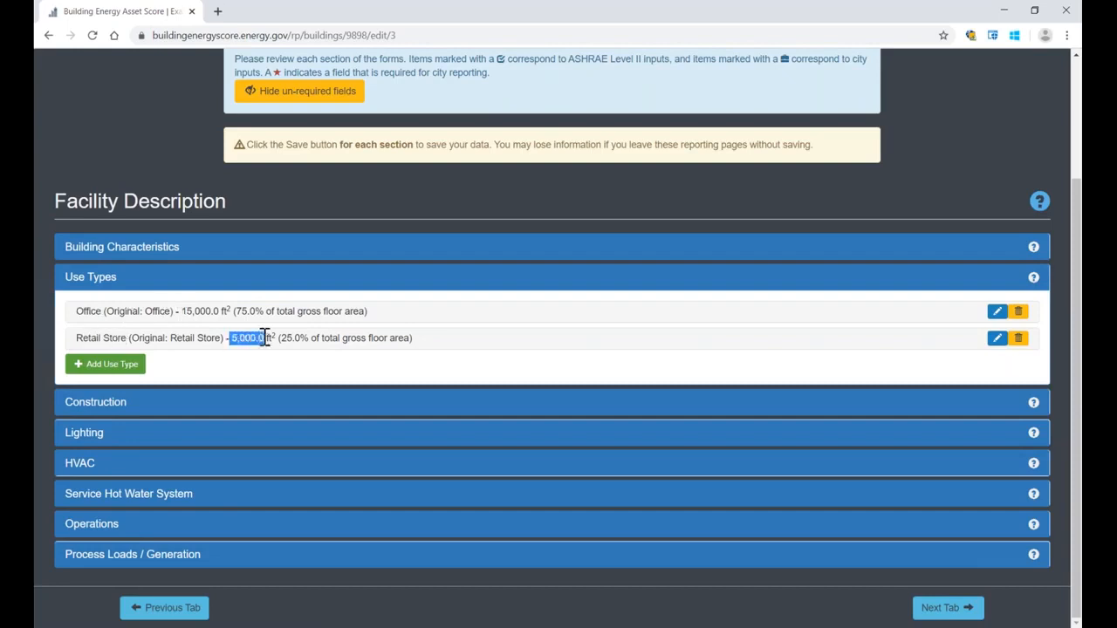
pyautogui.moveTo(280, 338); pyautogui.dragTo(417, 345)
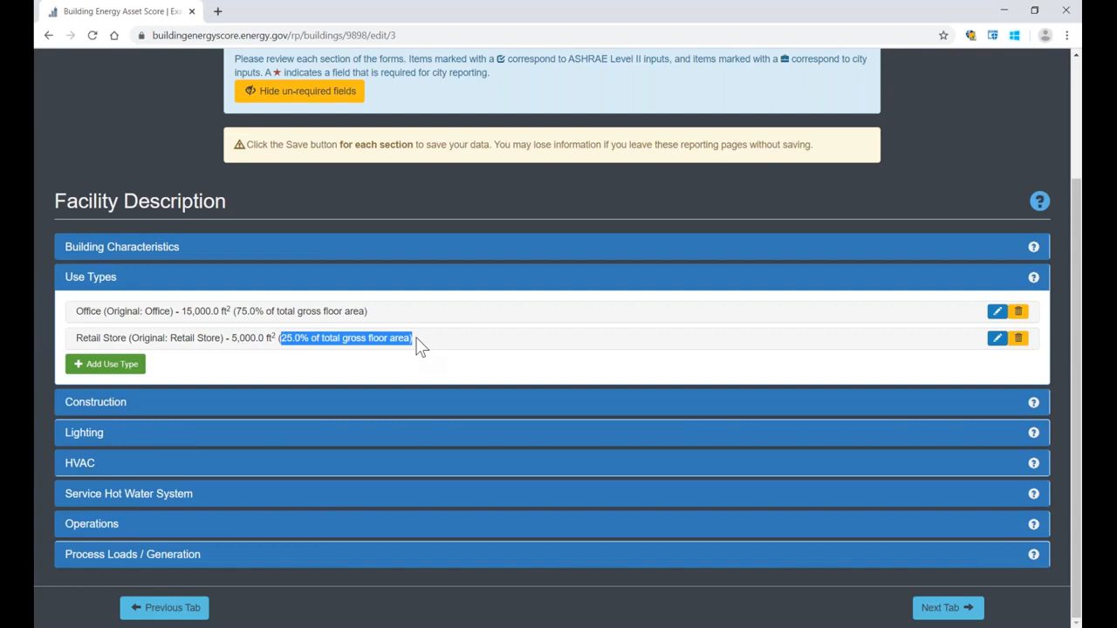
pyautogui.click(419, 338)
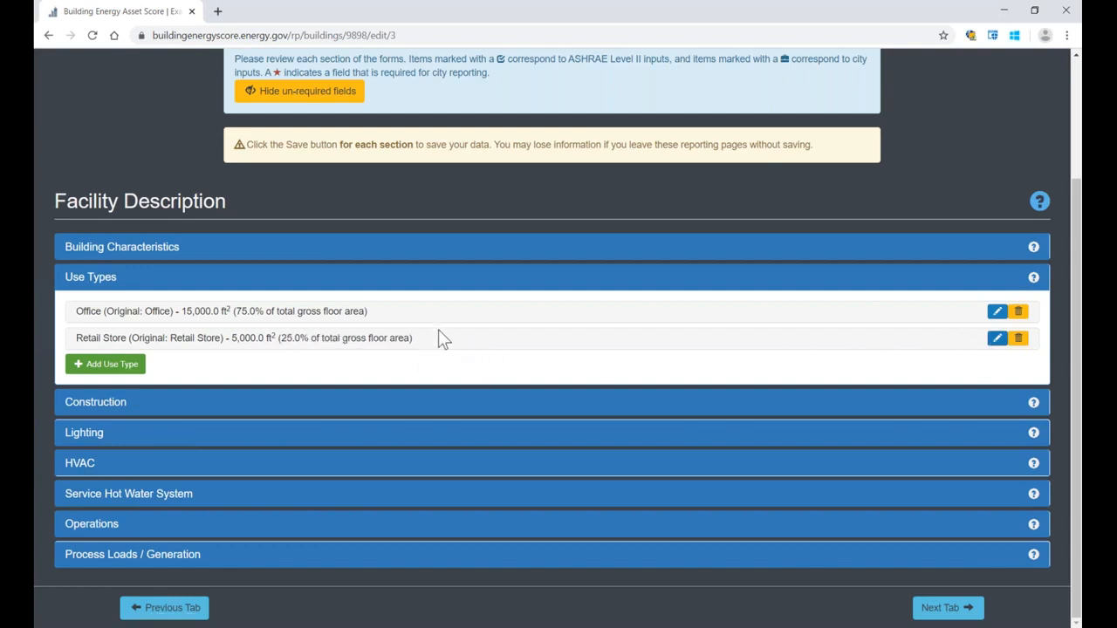
pyautogui.click(996, 338)
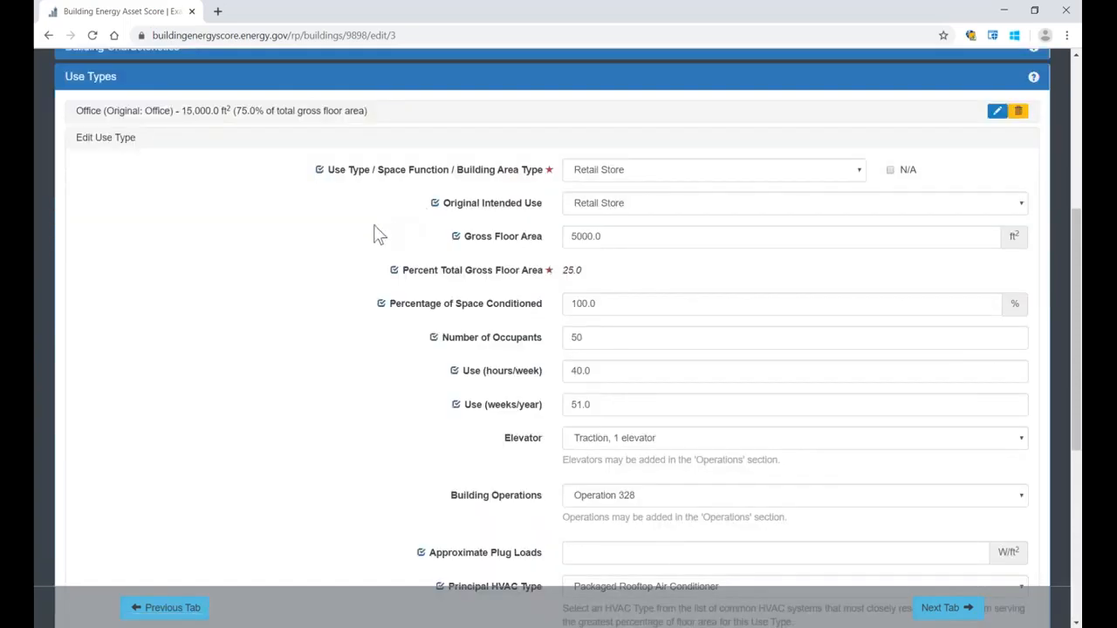
pyautogui.scroll(-2, 375, 233)
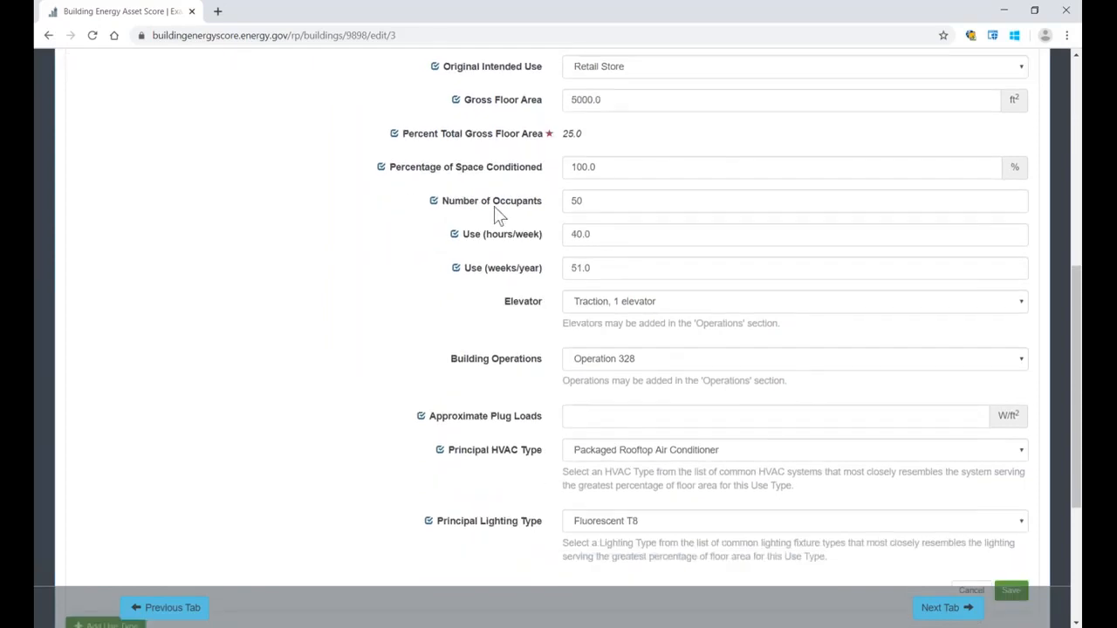
pyautogui.scroll(2, 524, 201)
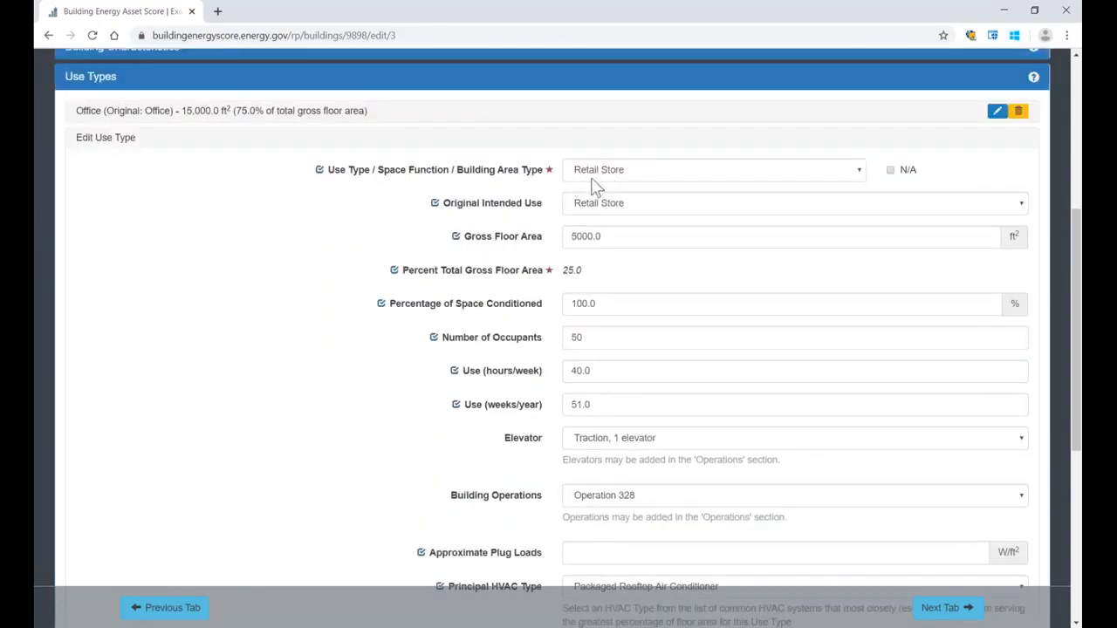
pyautogui.scroll(-1, 475, 227)
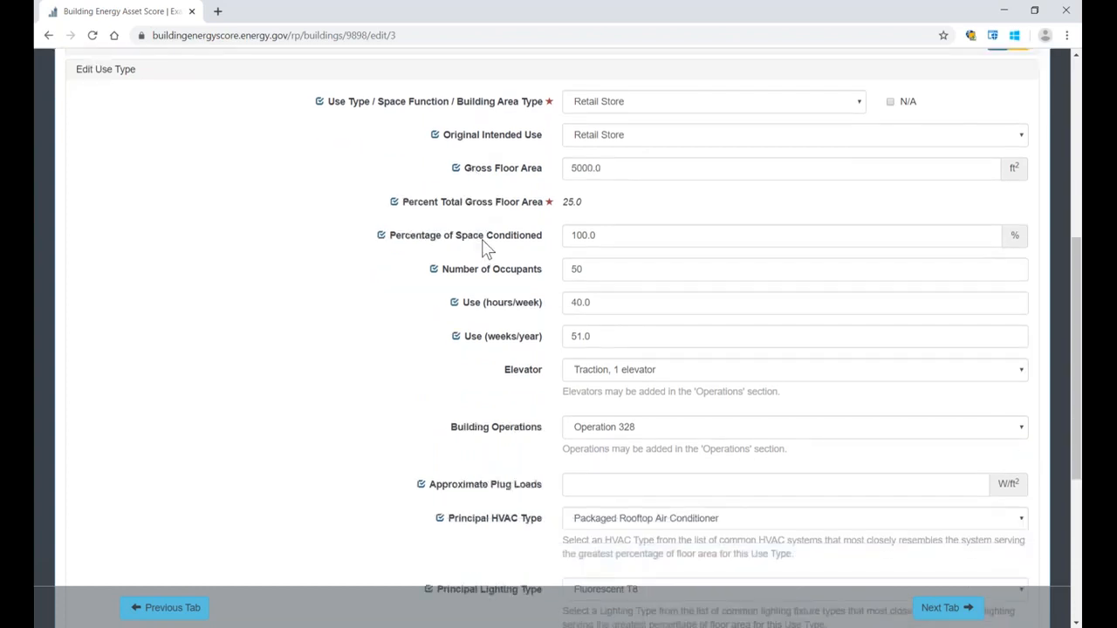
pyautogui.scroll(-2, 498, 250)
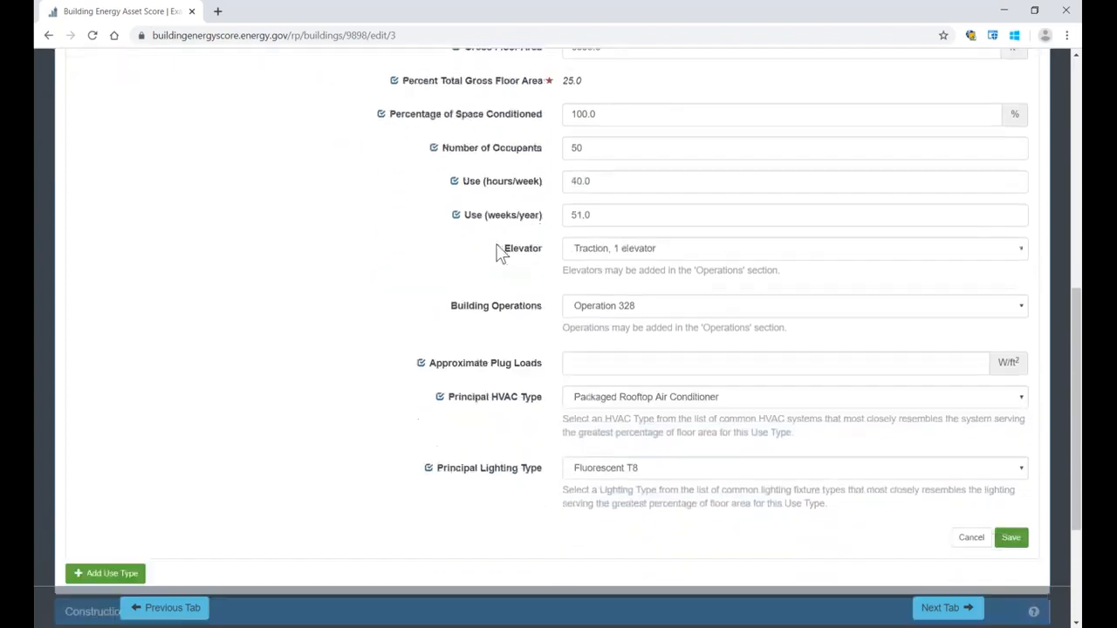
pyautogui.scroll(-1, 500, 252)
pyautogui.scroll(-1, 500, 252)
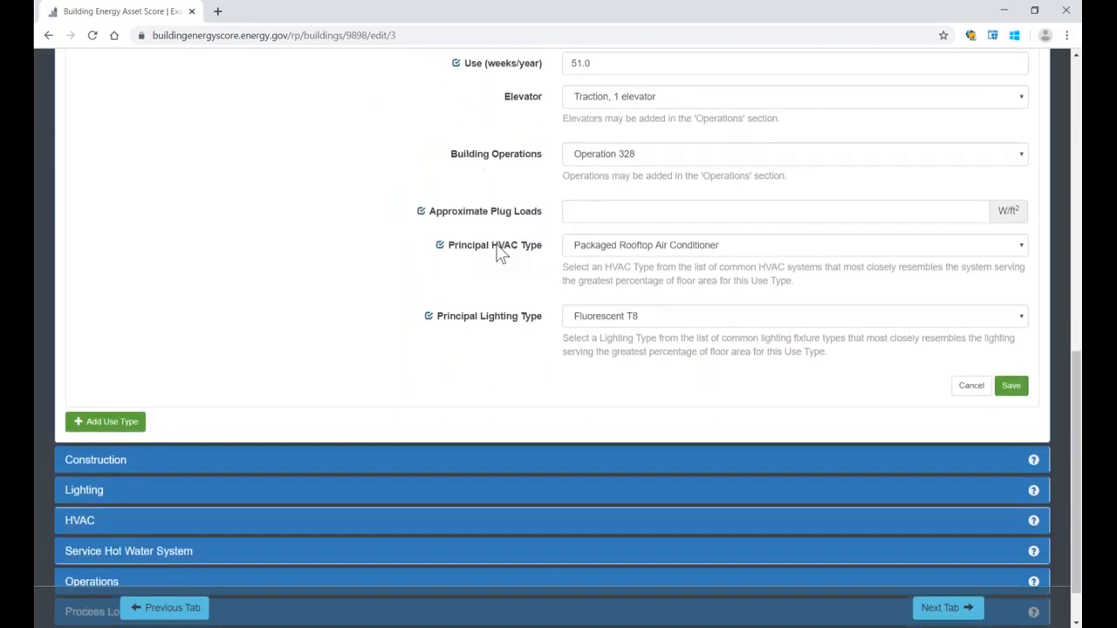
# Step: Examine the roof, skylight and wall entries in the Construction section of the Facility Description
pyautogui.click(94, 462)
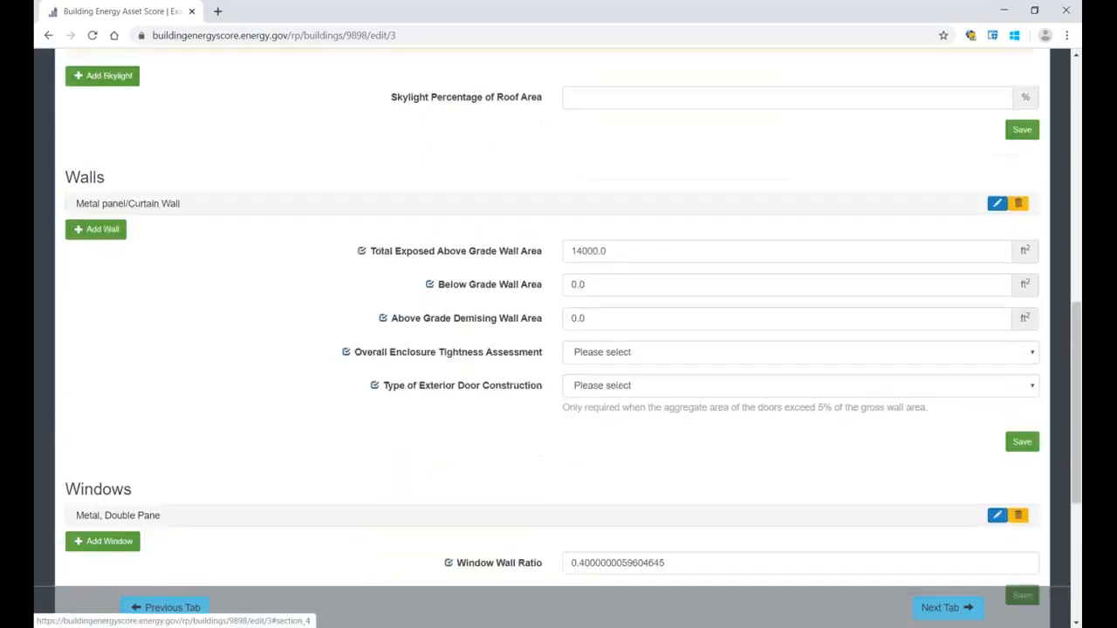
pyautogui.scroll(3, 451, 297)
pyautogui.scroll(2, 446, 297)
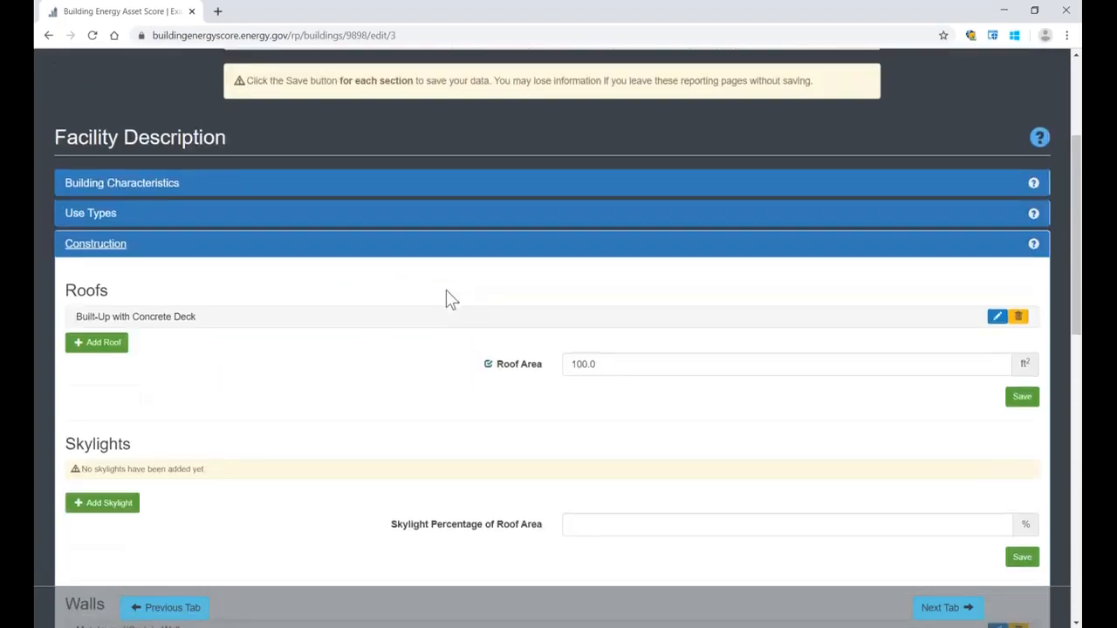
pyautogui.scroll(1, 219, 282)
pyautogui.scroll(-1, 194, 337)
pyautogui.scroll(-2, 175, 320)
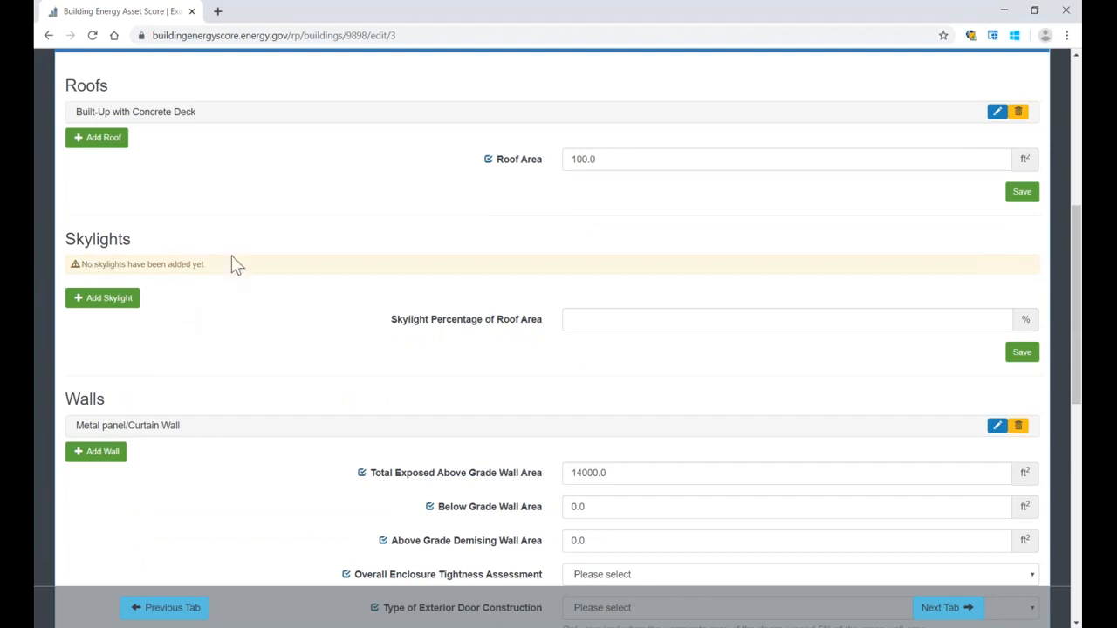
pyautogui.moveTo(225, 265); pyautogui.dragTo(76, 270)
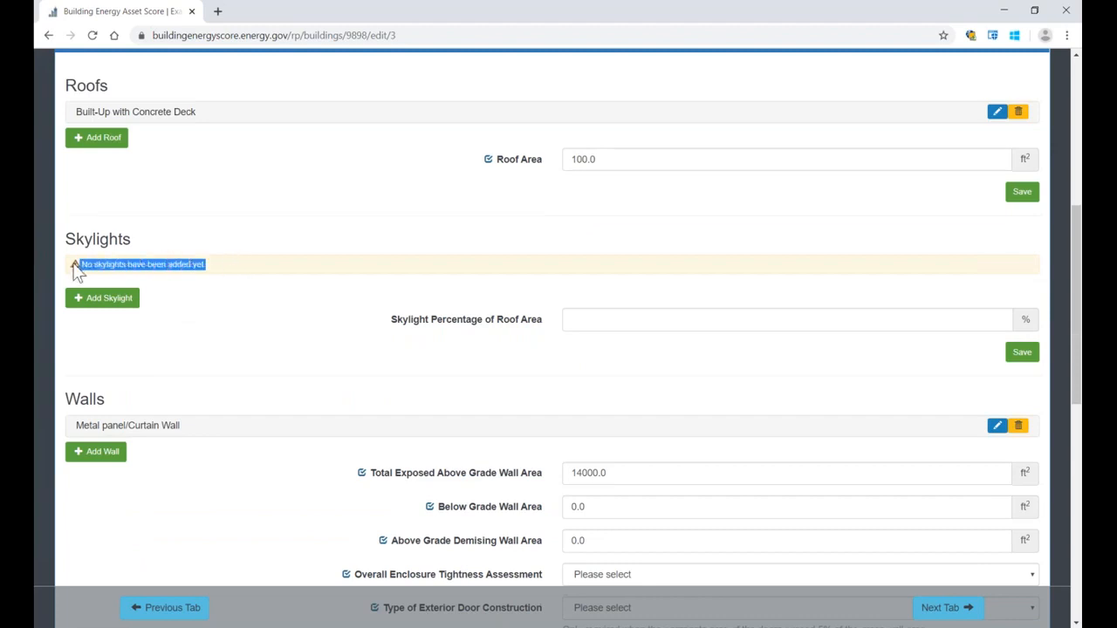
pyautogui.click(182, 281)
pyautogui.moveTo(207, 266); pyautogui.dragTo(83, 263)
pyautogui.click(197, 245)
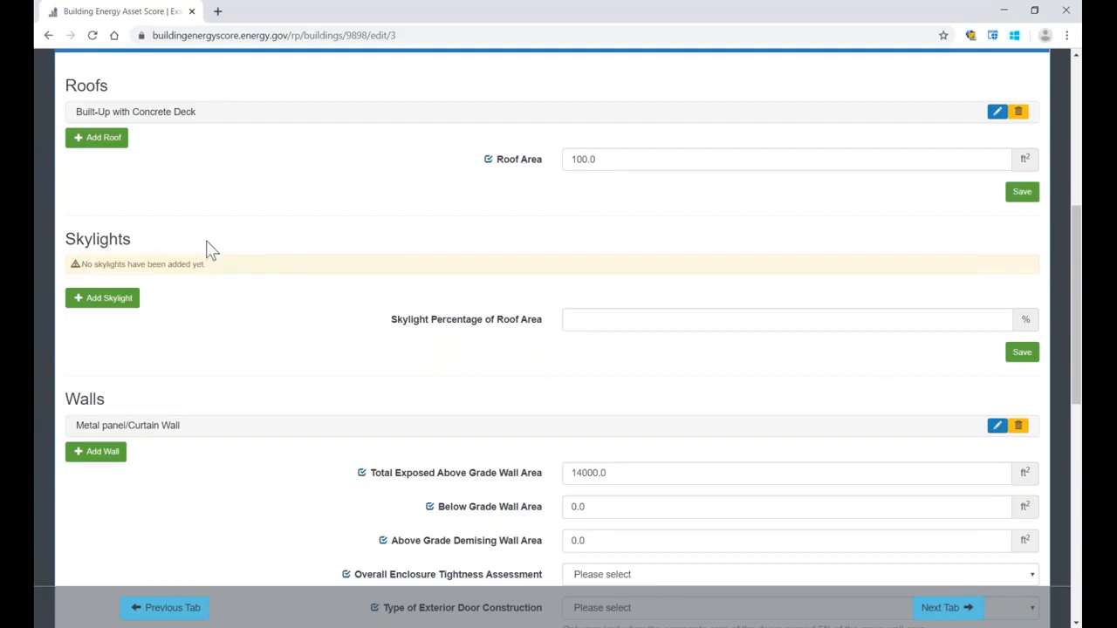
pyautogui.moveTo(219, 269); pyautogui.dragTo(82, 264)
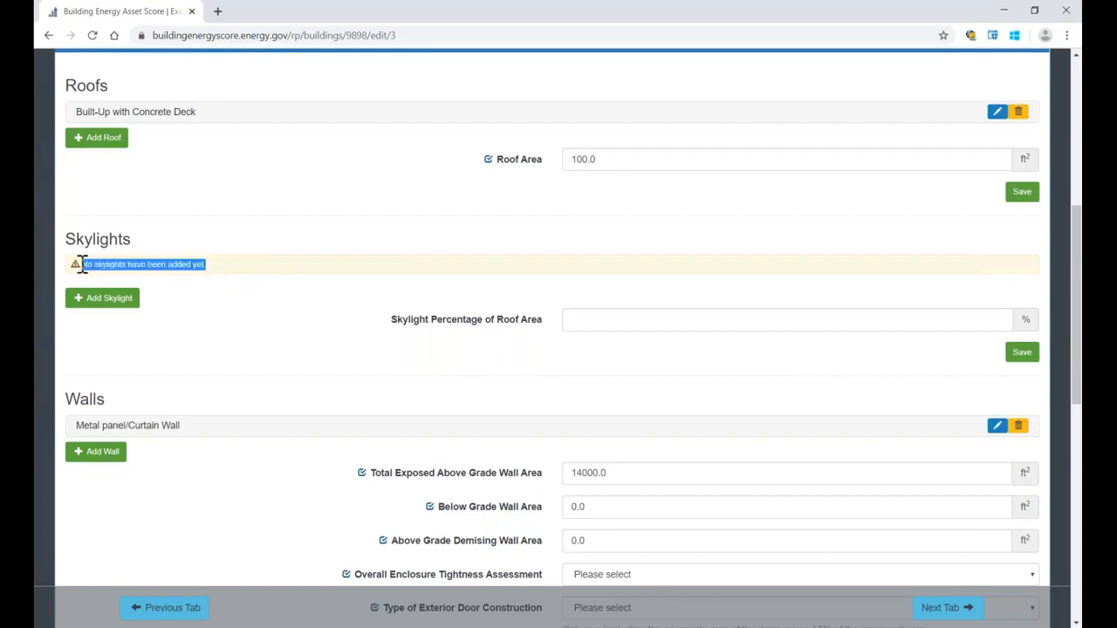
pyautogui.click(210, 246)
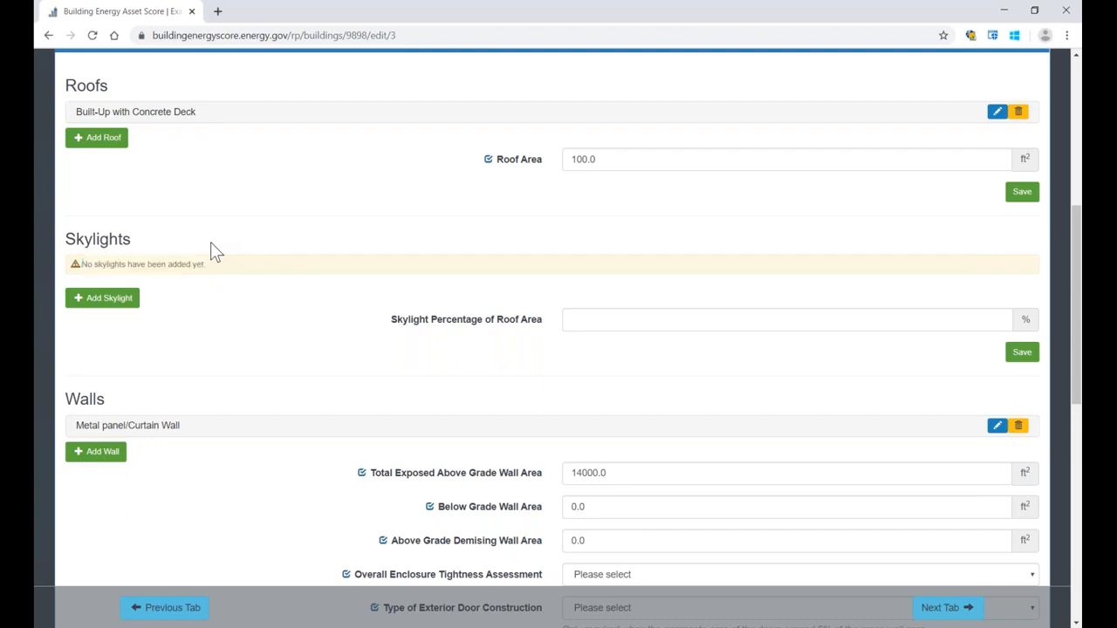
pyautogui.scroll(-5, 210, 250)
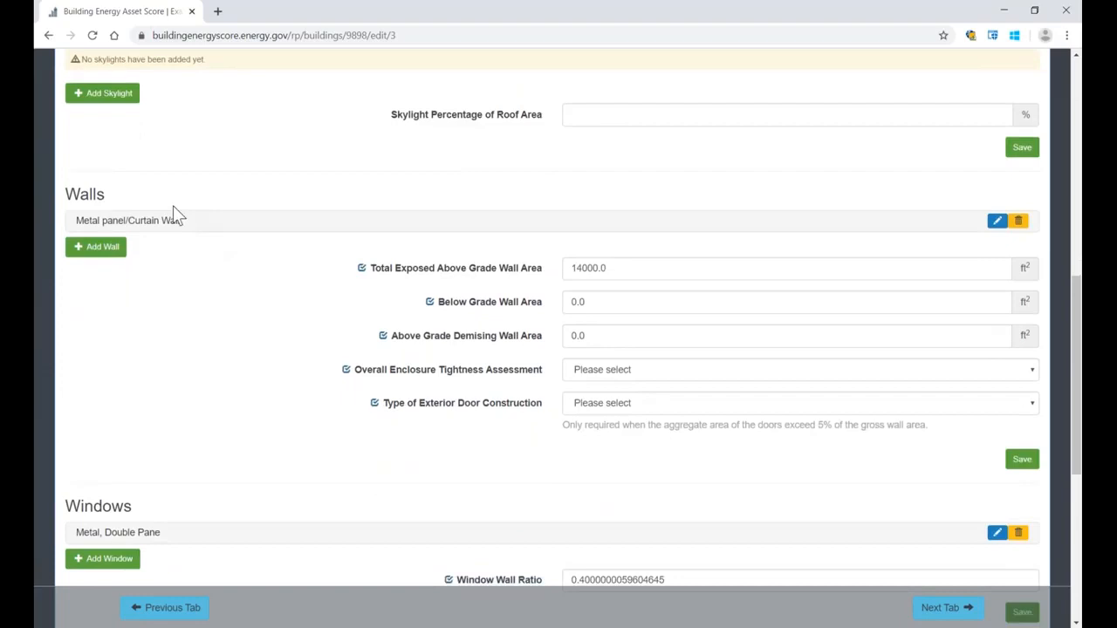
# Step: Set the Roof R Value of the Built-Up with Concrete Deck roof to 3 and save the roof
pyautogui.scroll(4, 173, 205)
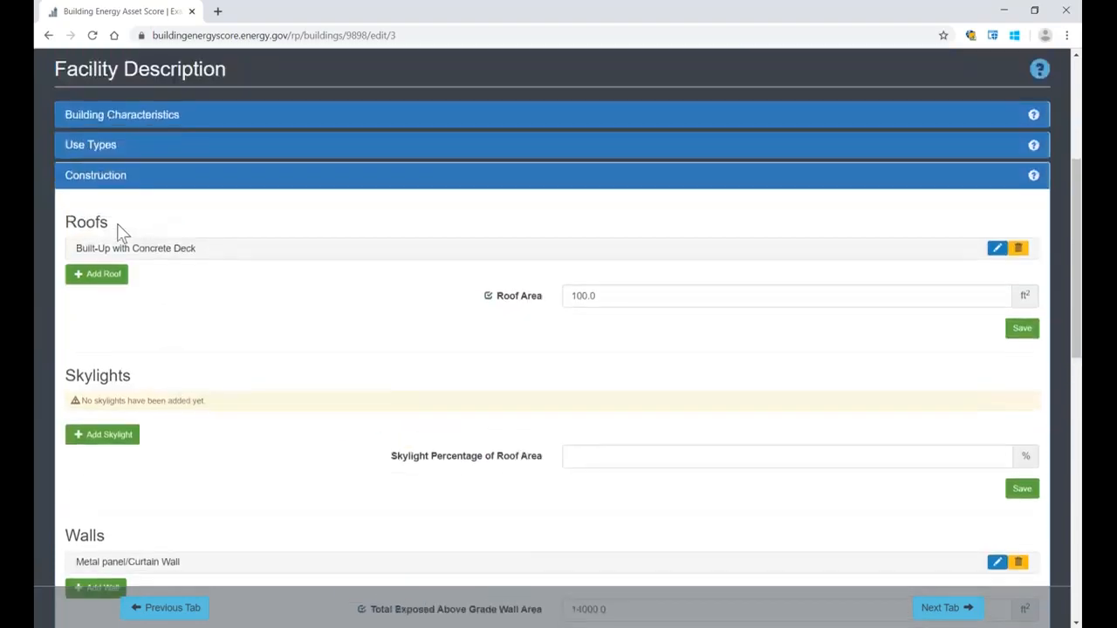
pyautogui.click(995, 249)
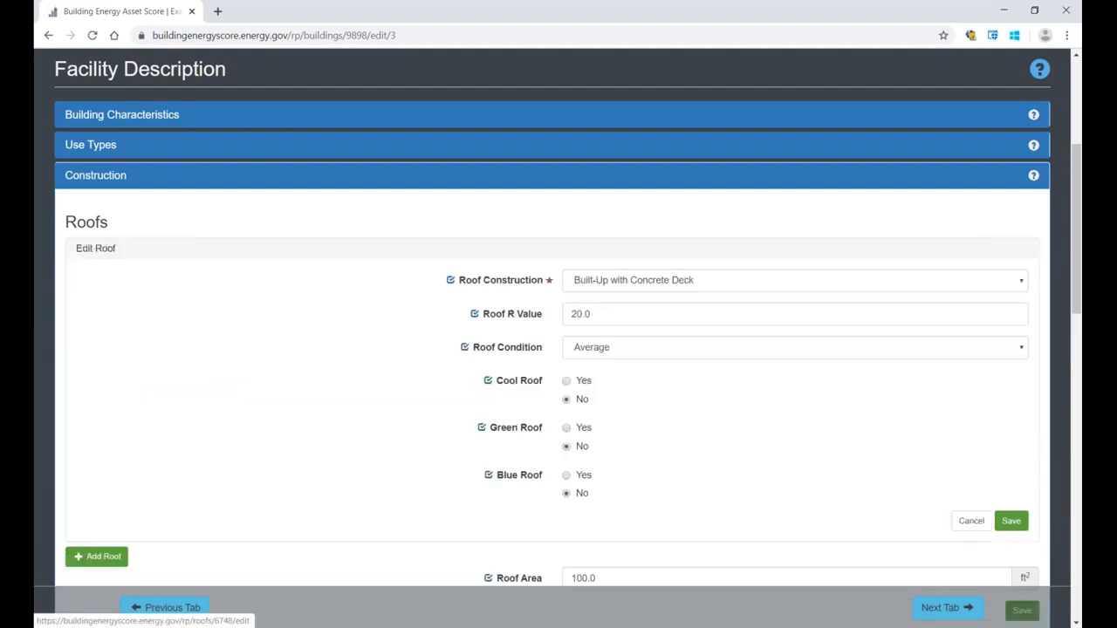
pyautogui.click(645, 316)
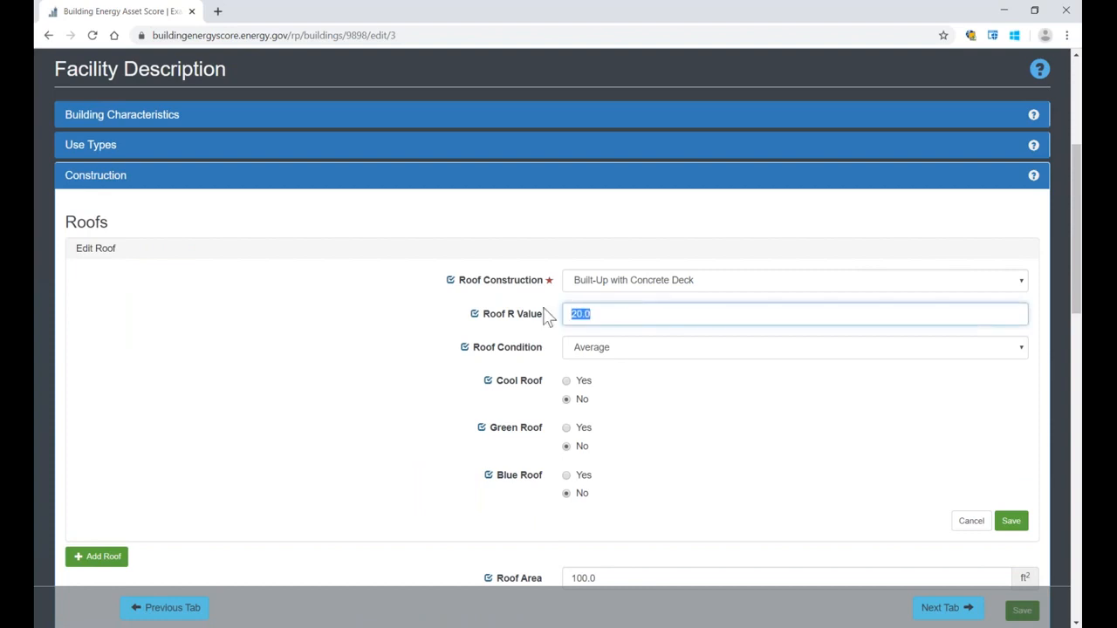
pyautogui.write('30')
pyautogui.click(1015, 524)
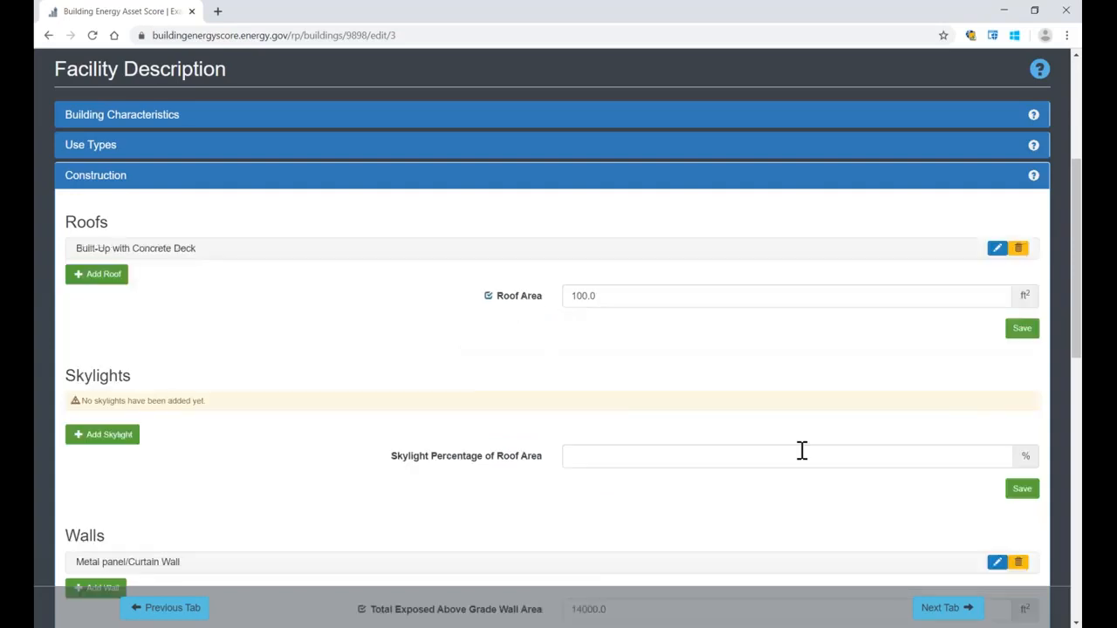
# Step: Add a fixture in the Lighting section with lighting type LED and the Standard Electronic ballast type
pyautogui.scroll(-6, 802, 450)
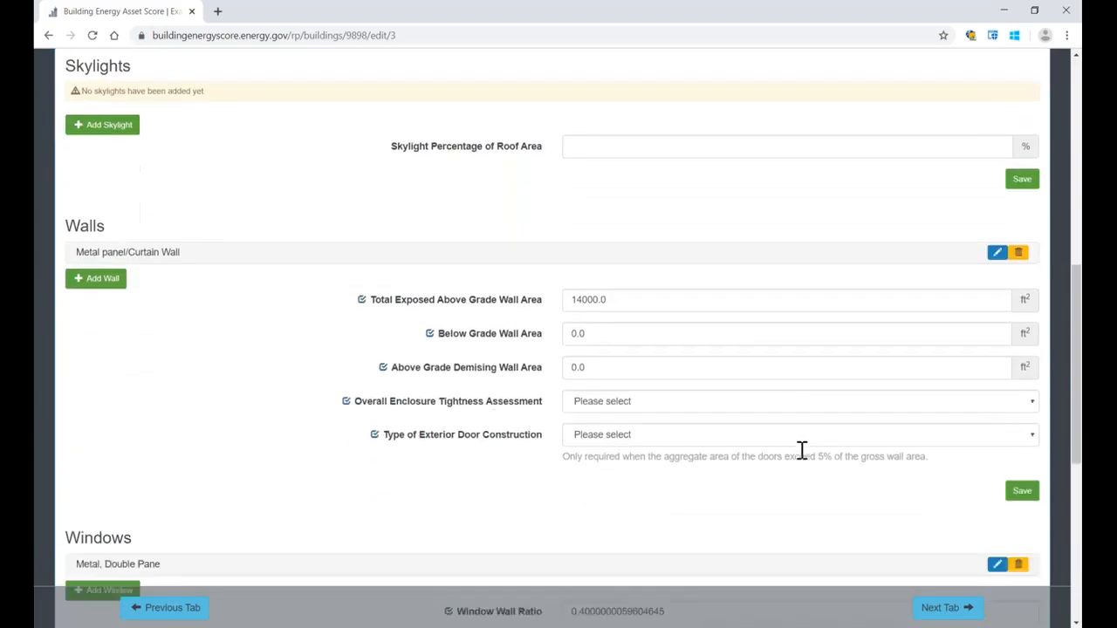
pyautogui.scroll(-4, 802, 451)
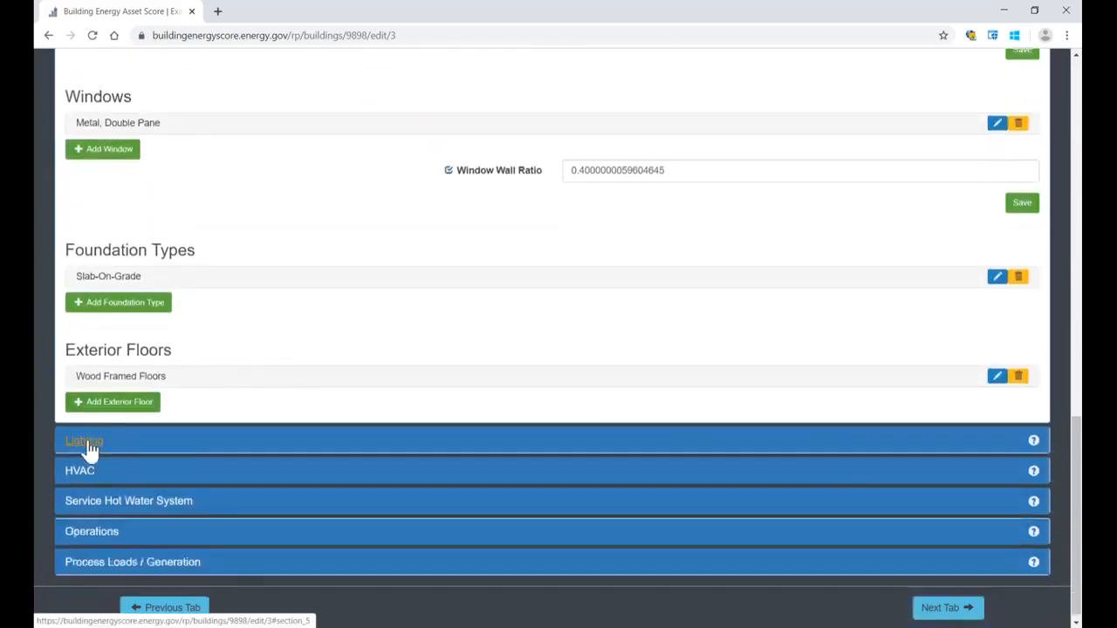
pyautogui.click(87, 443)
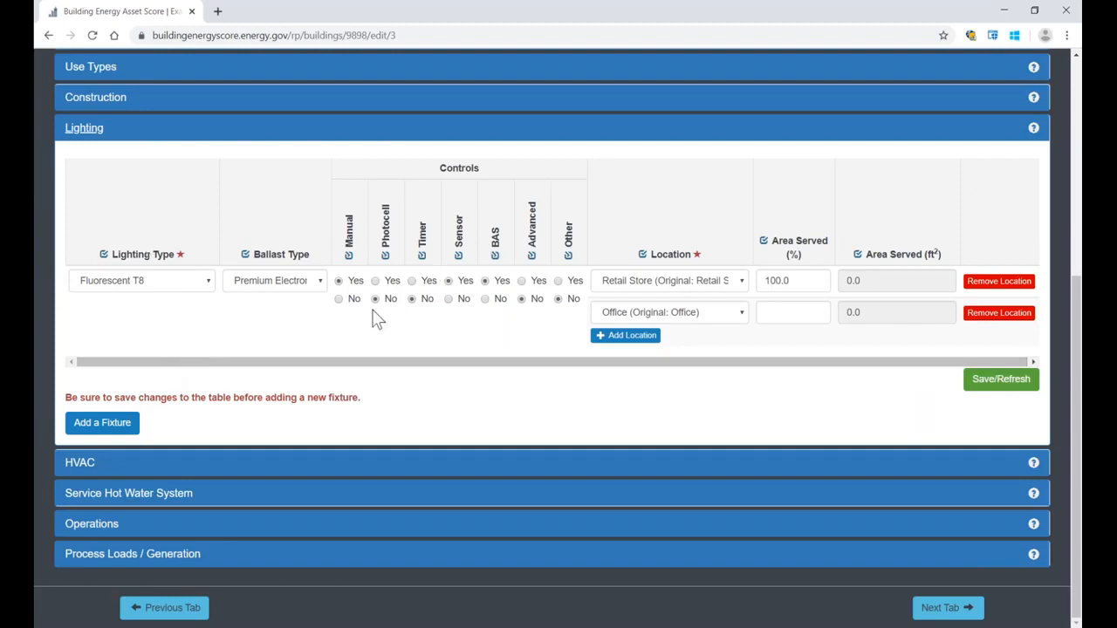
pyautogui.click(97, 427)
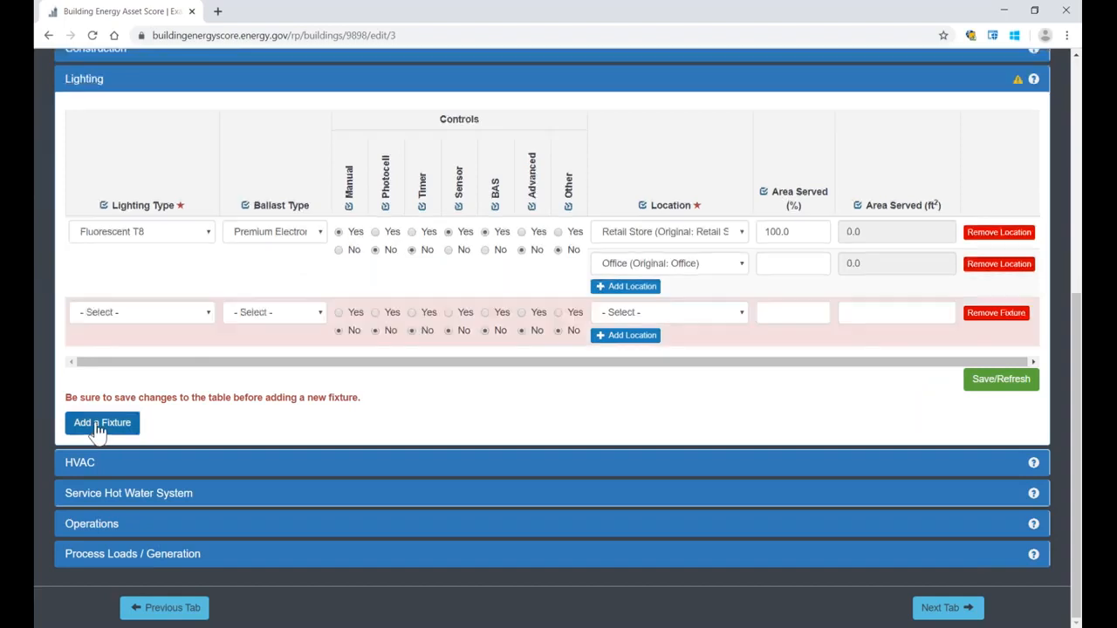
pyautogui.click(200, 314)
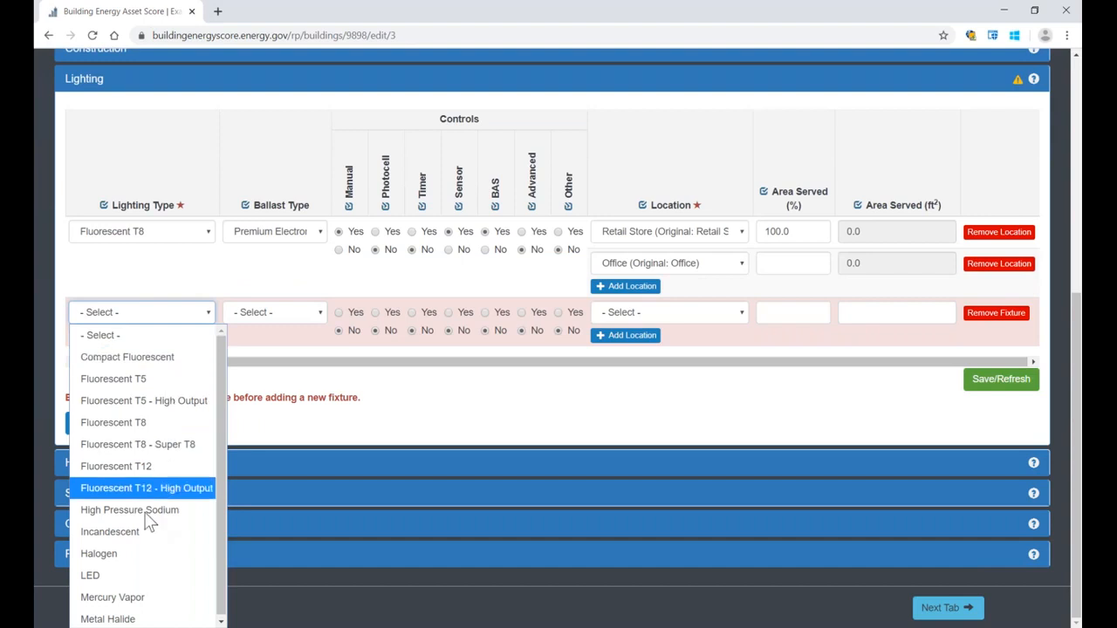
pyautogui.click(153, 587)
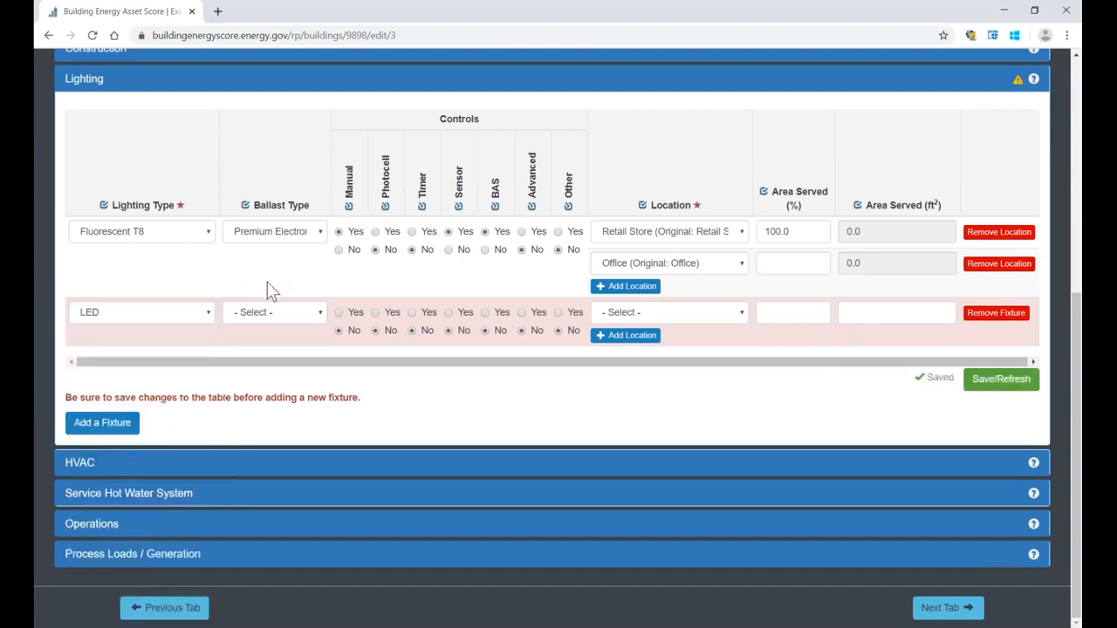
pyautogui.click(290, 319)
pyautogui.click(280, 380)
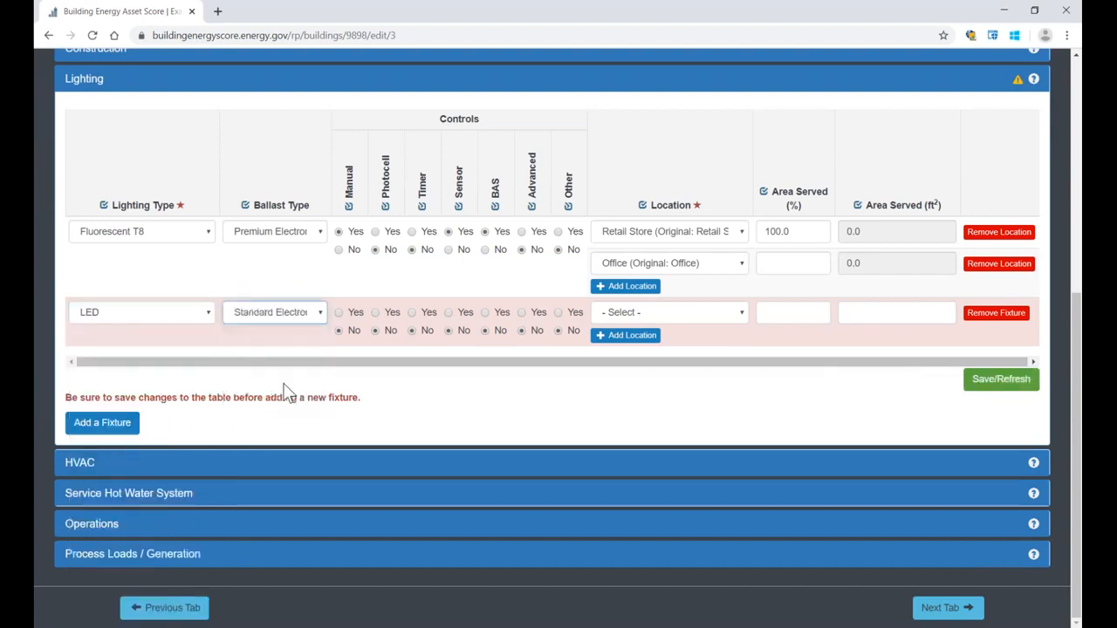
# Step: Give the LED fixture Photocell and Timer controls, and assign it to the Retail Store with 100% area served
pyautogui.click(374, 312)
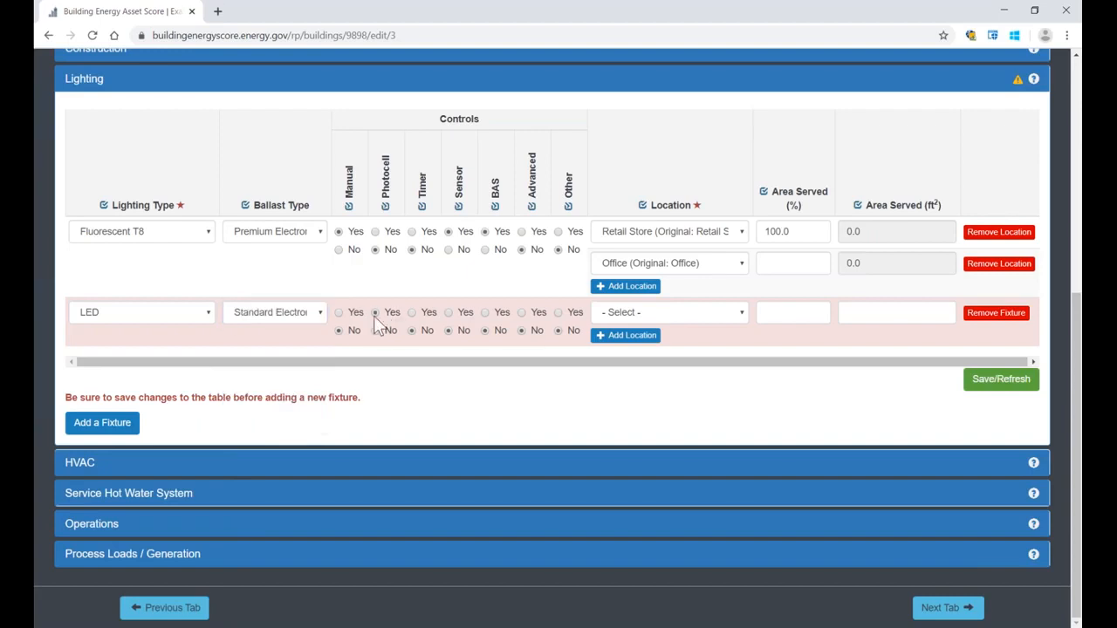
pyautogui.click(420, 316)
pyautogui.click(731, 313)
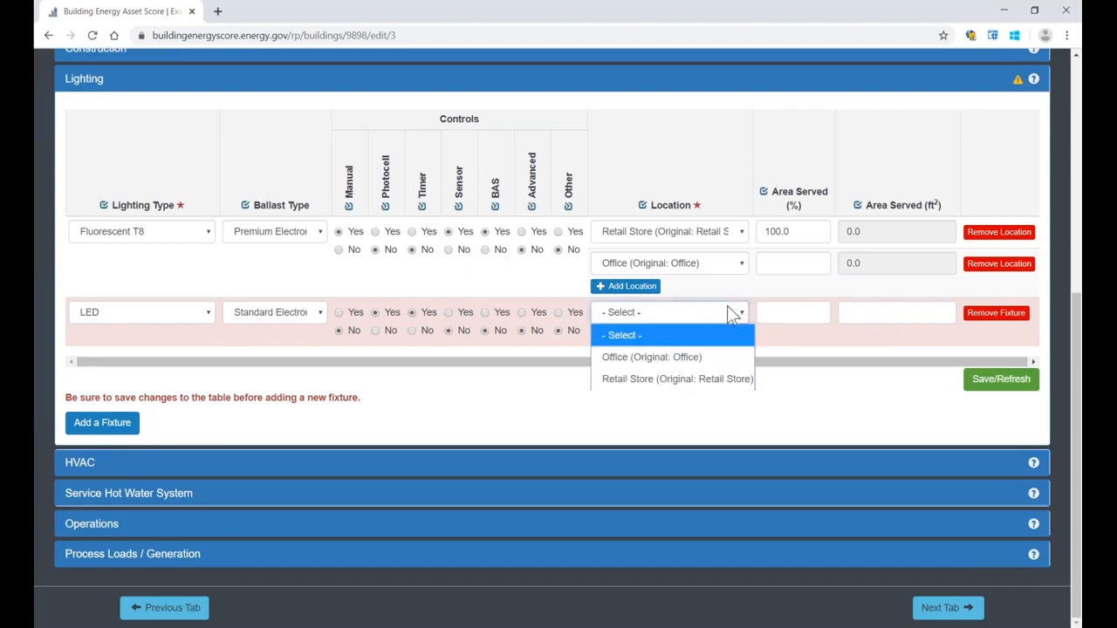
pyautogui.click(713, 380)
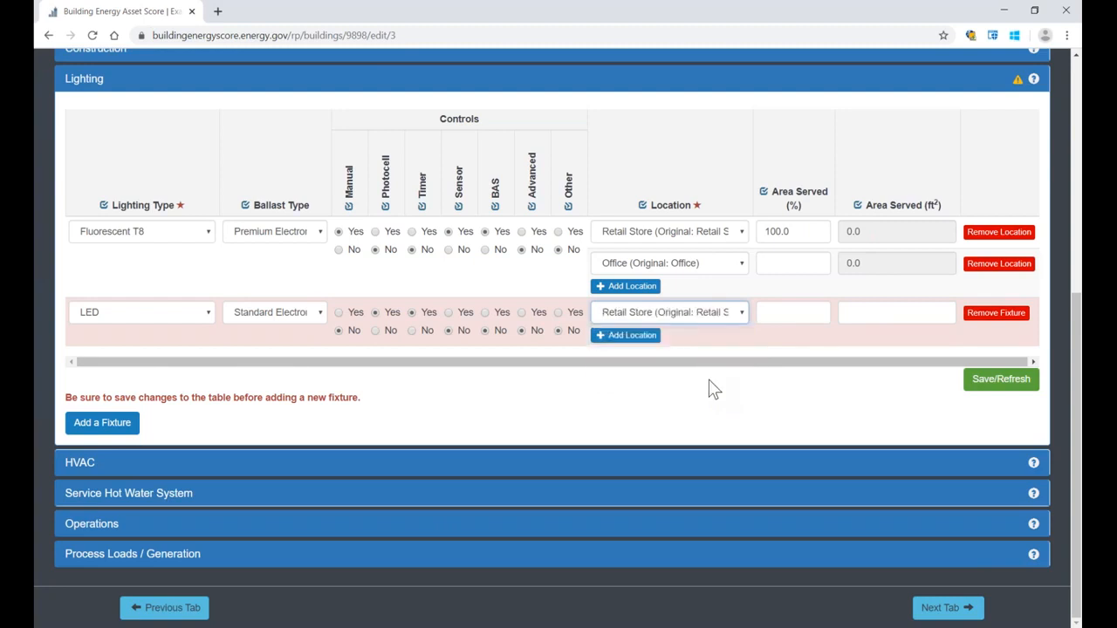
pyautogui.click(774, 307)
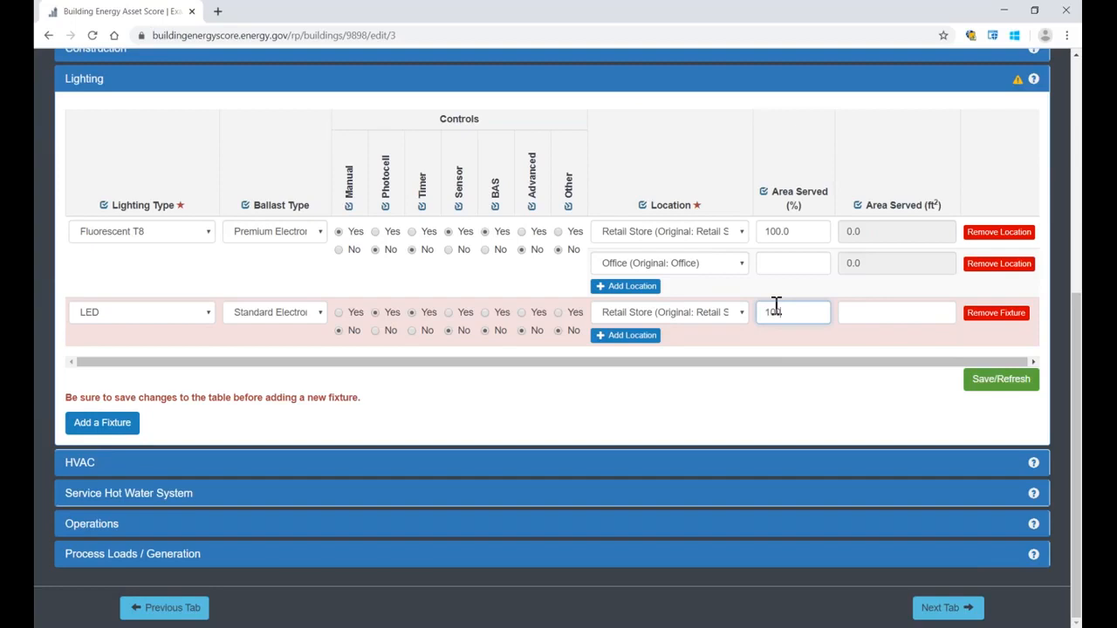
pyautogui.click(786, 378)
# Step: Check the Area Served (ft²) column and save the lighting table with the LED fixture
pyautogui.moveTo(773, 192); pyautogui.dragTo(938, 209)
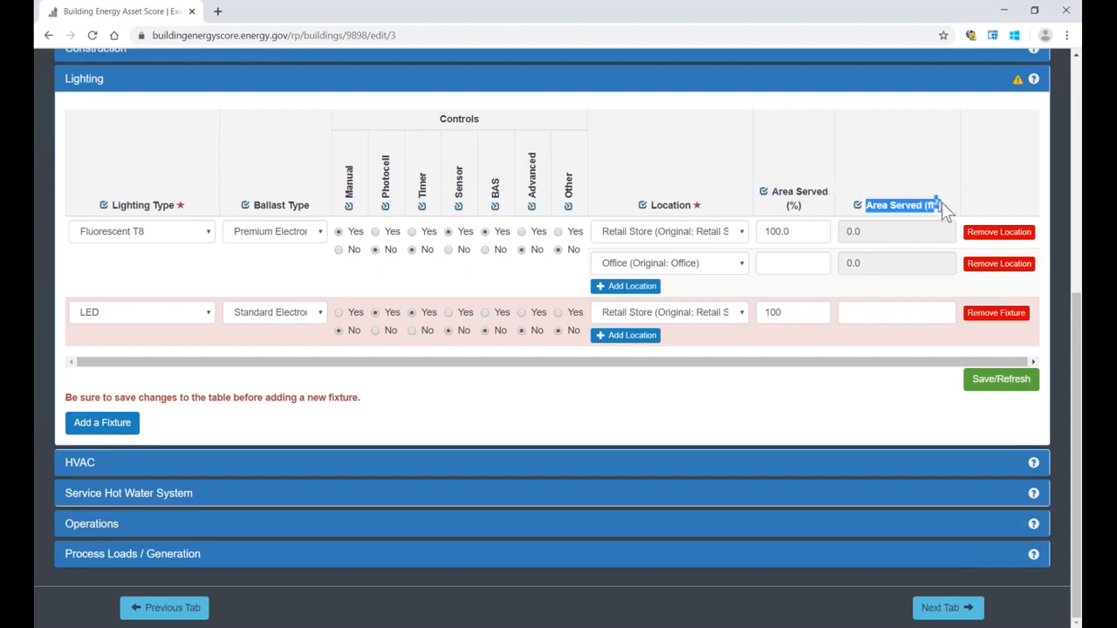
pyautogui.click(863, 421)
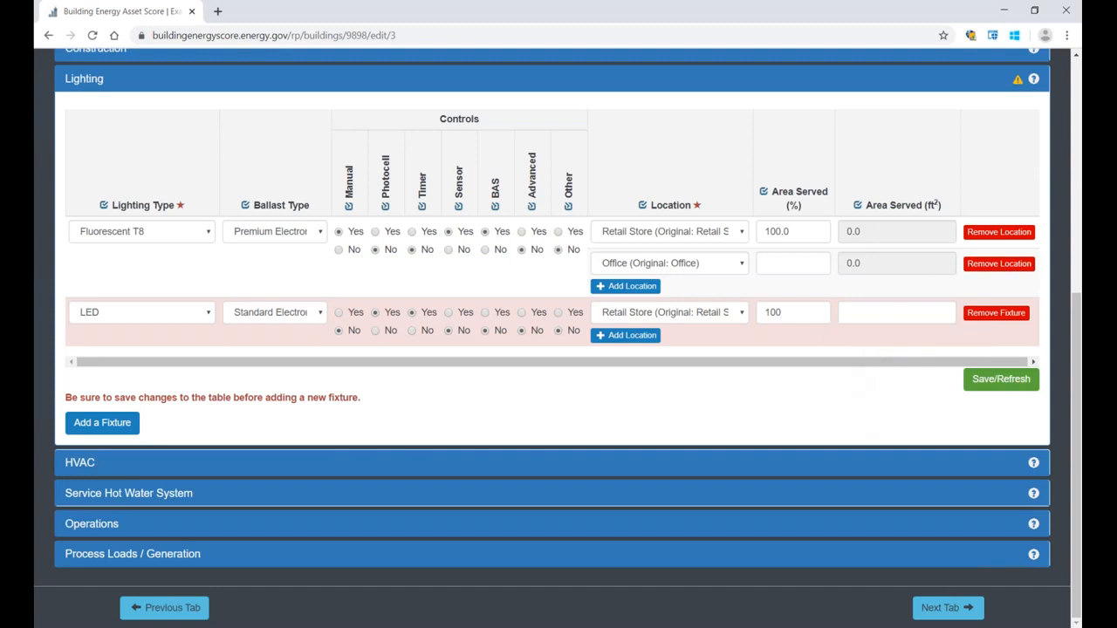
pyautogui.click(909, 313)
pyautogui.click(986, 382)
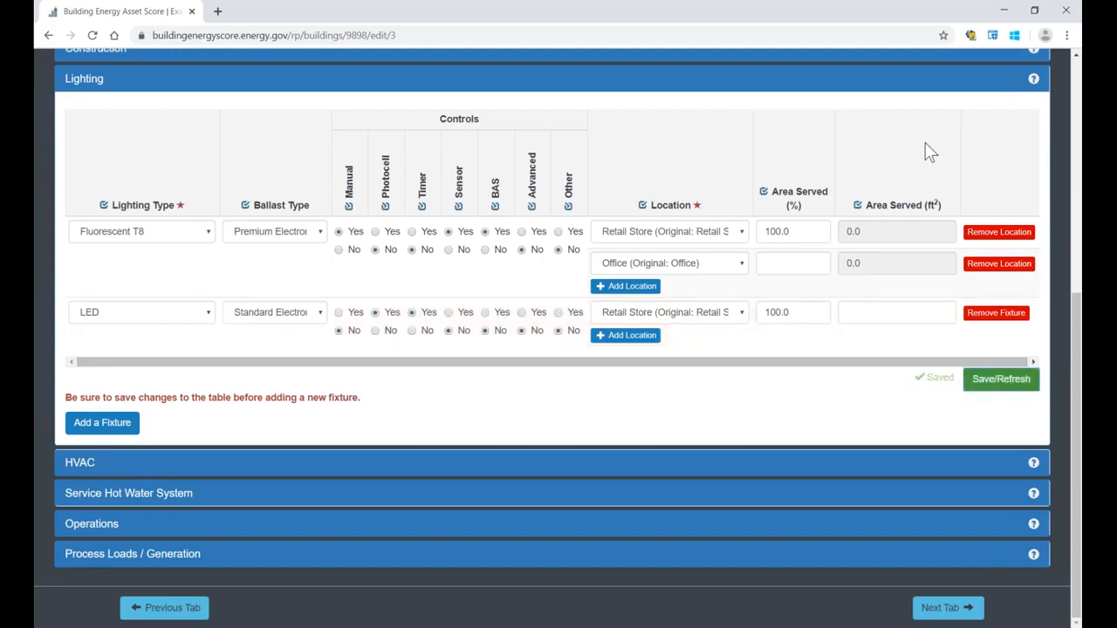
# Step: Clear the LED fixture's Area Served (%), save the lighting table, and remove the LED fixture
pyautogui.click(774, 312)
pyautogui.moveTo(774, 313); pyautogui.dragTo(759, 313)
pyautogui.press('BackSpace')
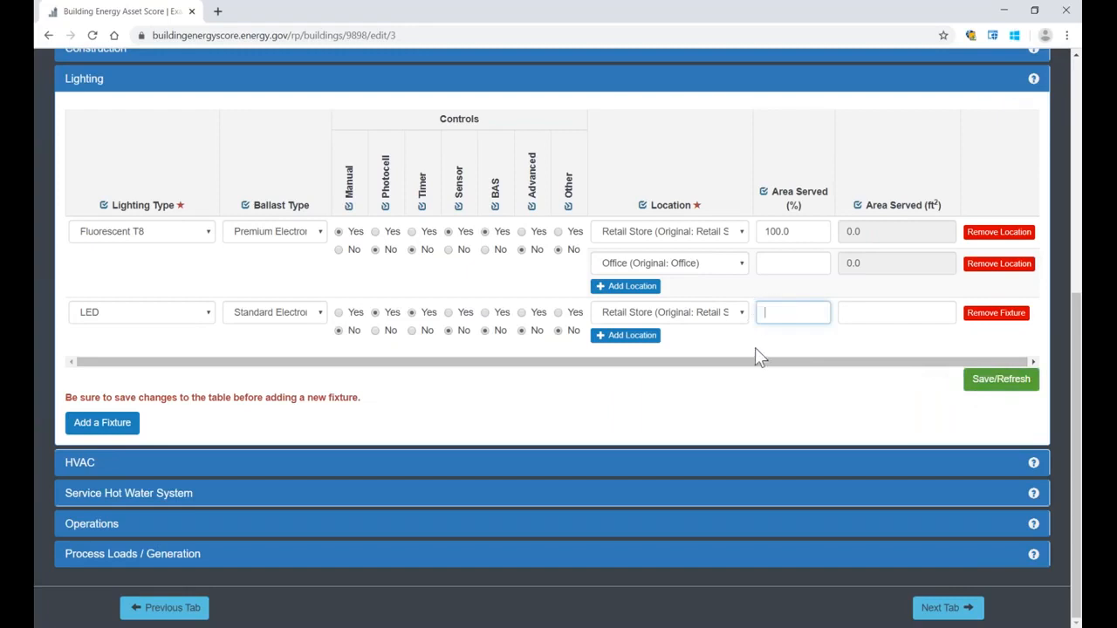
pyautogui.click(990, 383)
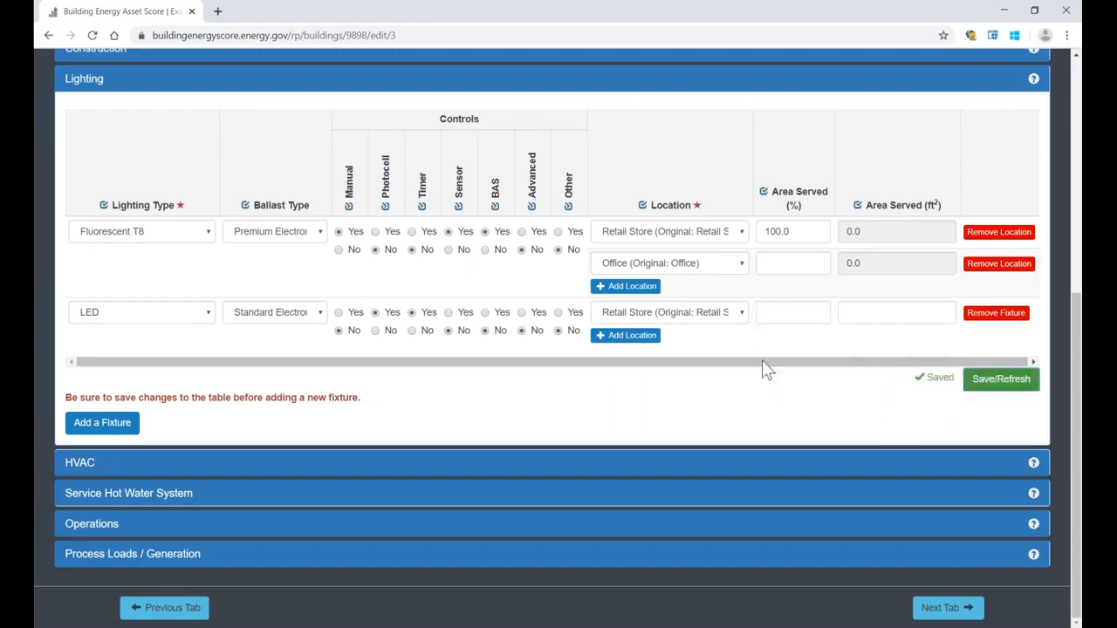
pyautogui.click(988, 323)
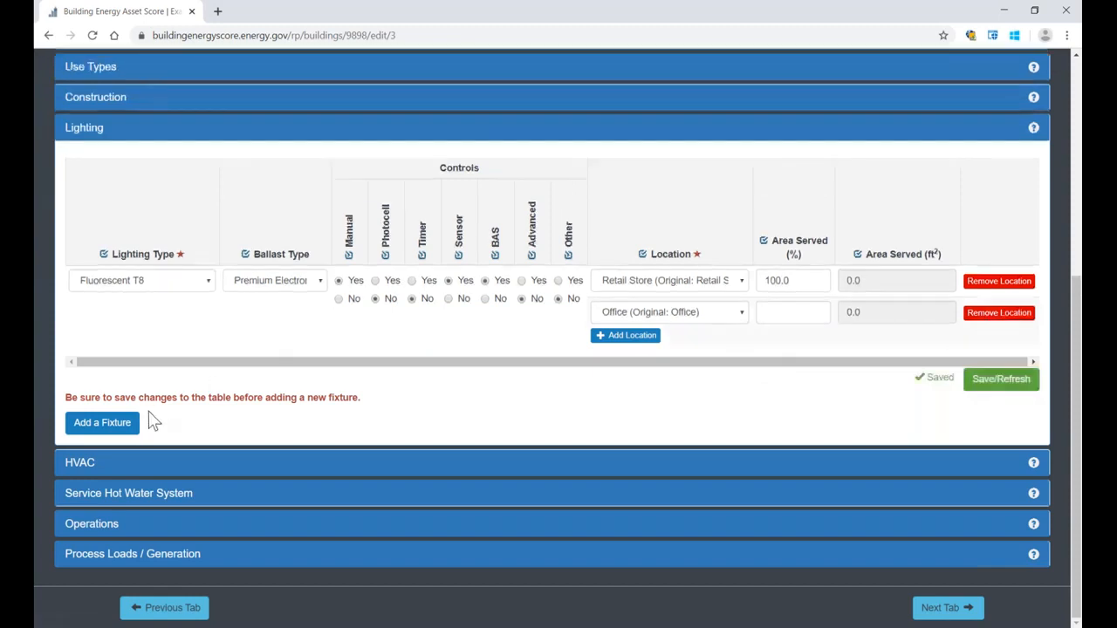
pyautogui.click(117, 426)
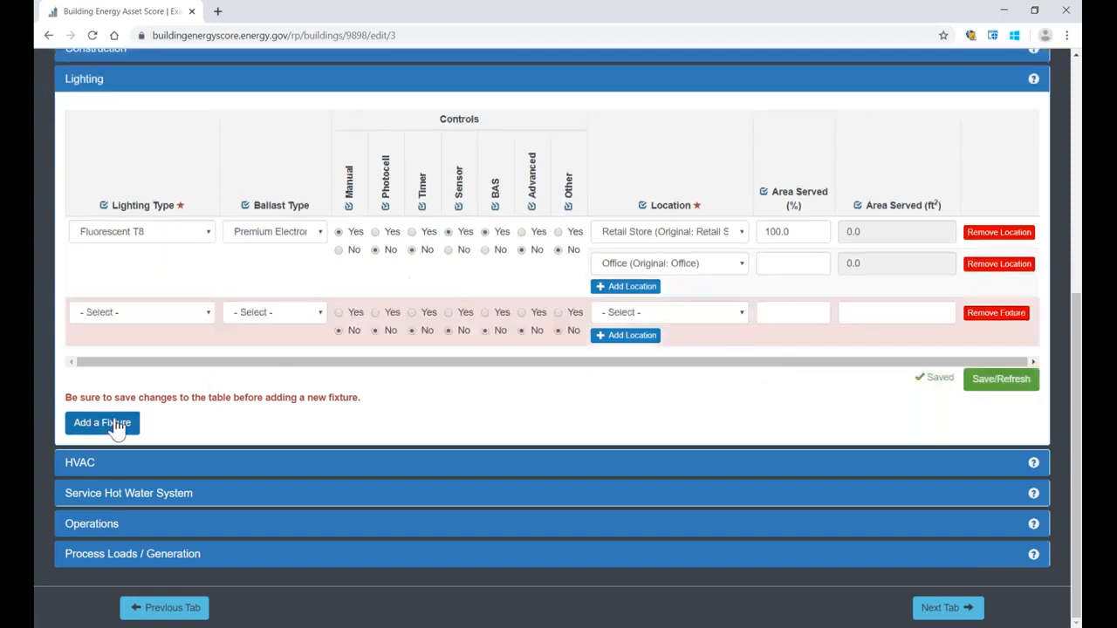
pyautogui.click(187, 316)
pyautogui.click(114, 575)
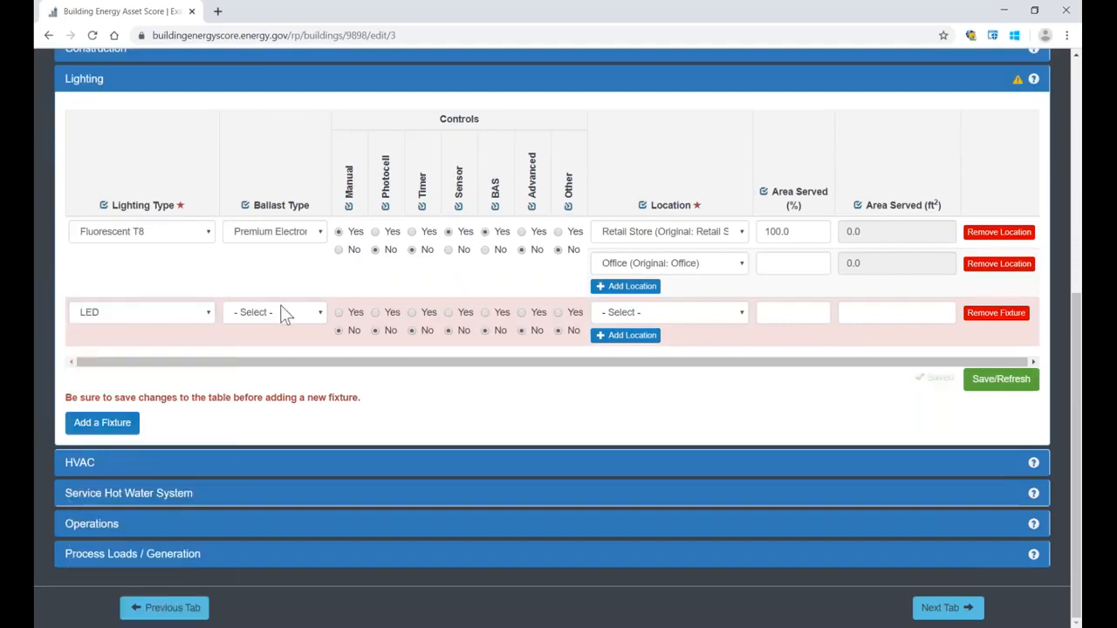
pyautogui.moveTo(1018, 86)
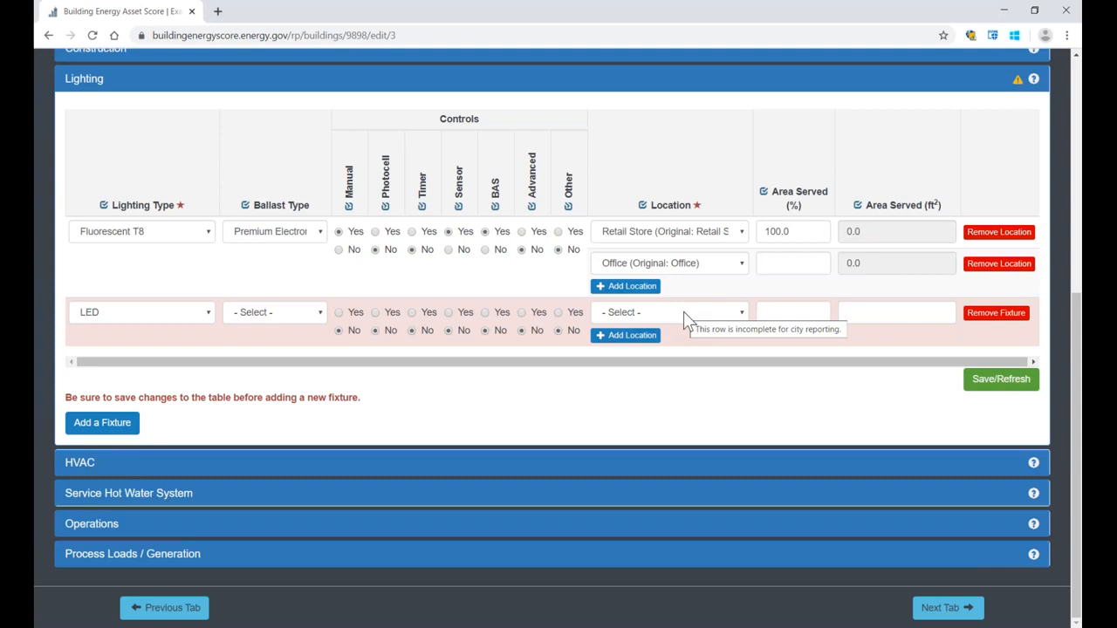
pyautogui.click(996, 315)
pyautogui.click(982, 388)
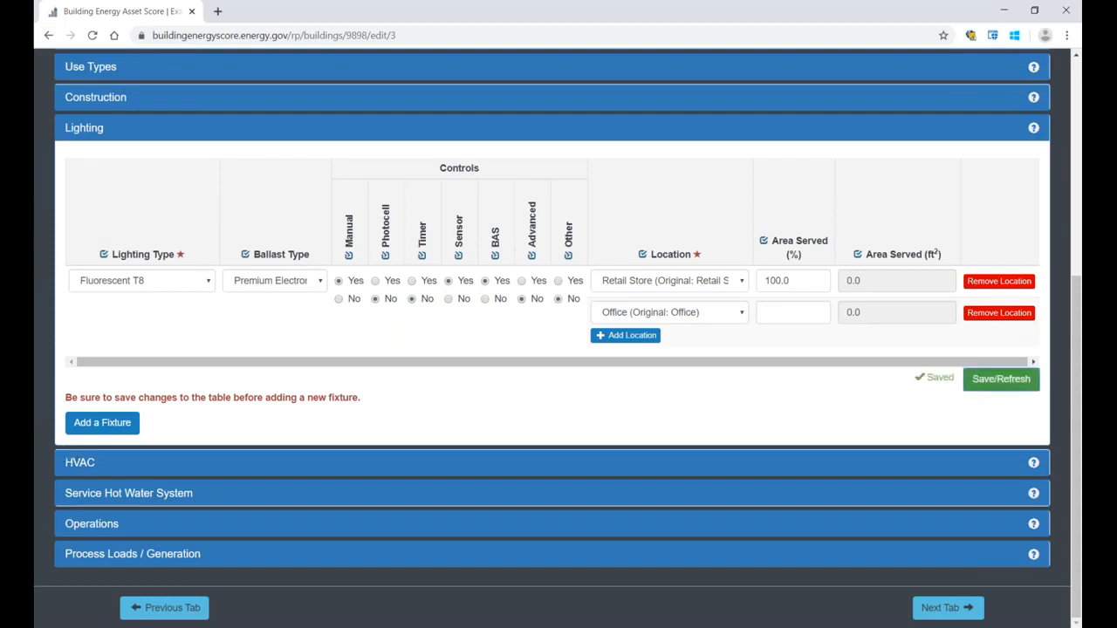
# Step: Delete the Packaged Rooftop Air Conditioner system from the HVAC section
pyautogui.click(75, 468)
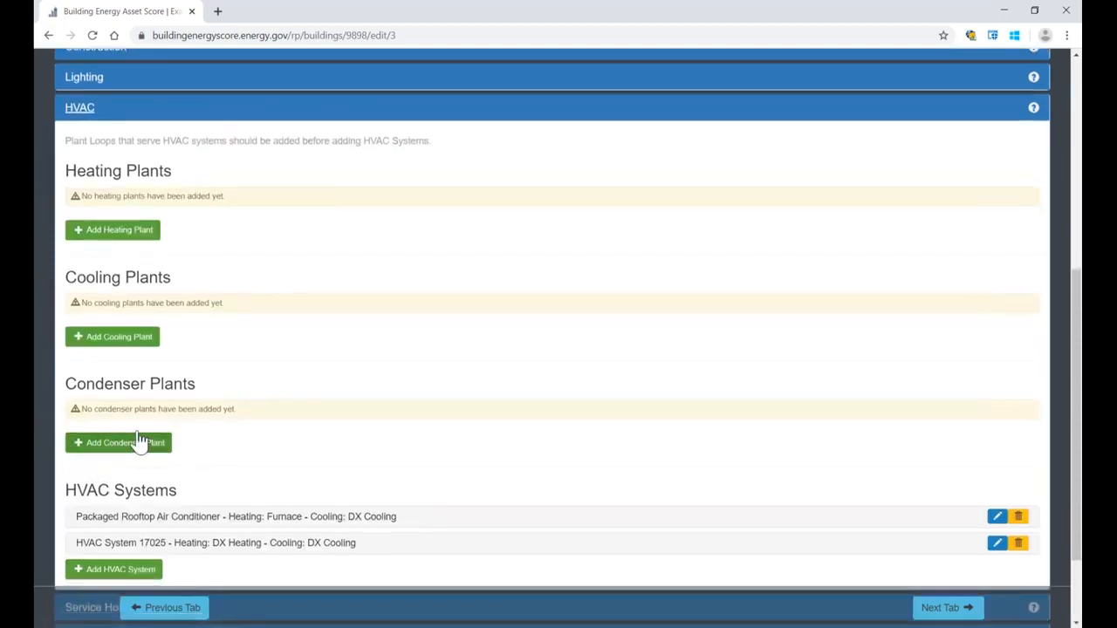
pyautogui.scroll(-2, 175, 436)
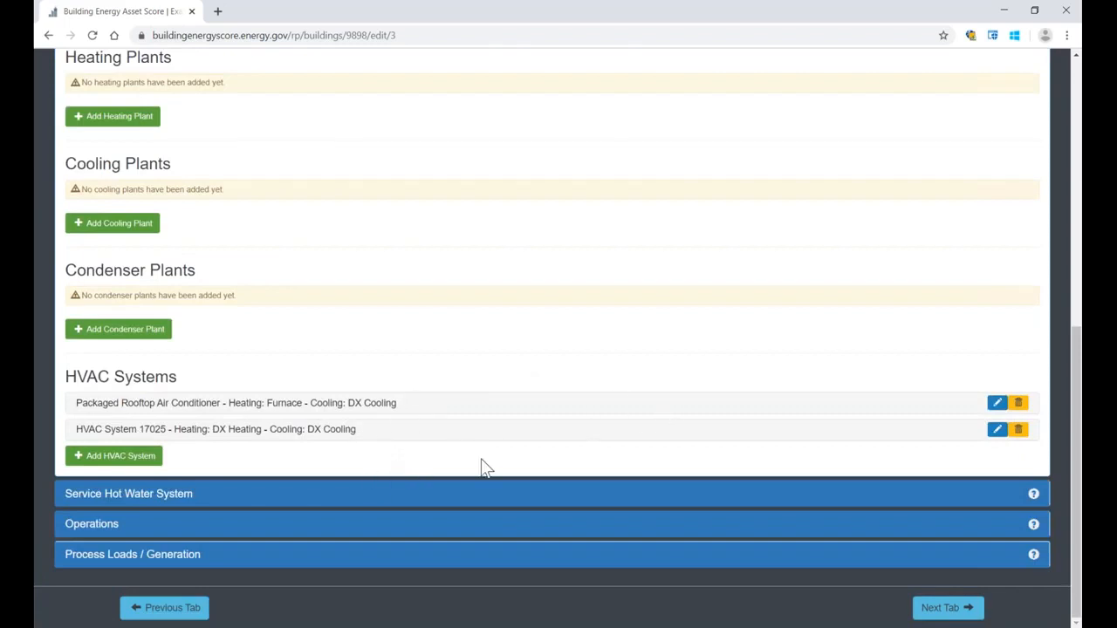
pyautogui.click(1020, 407)
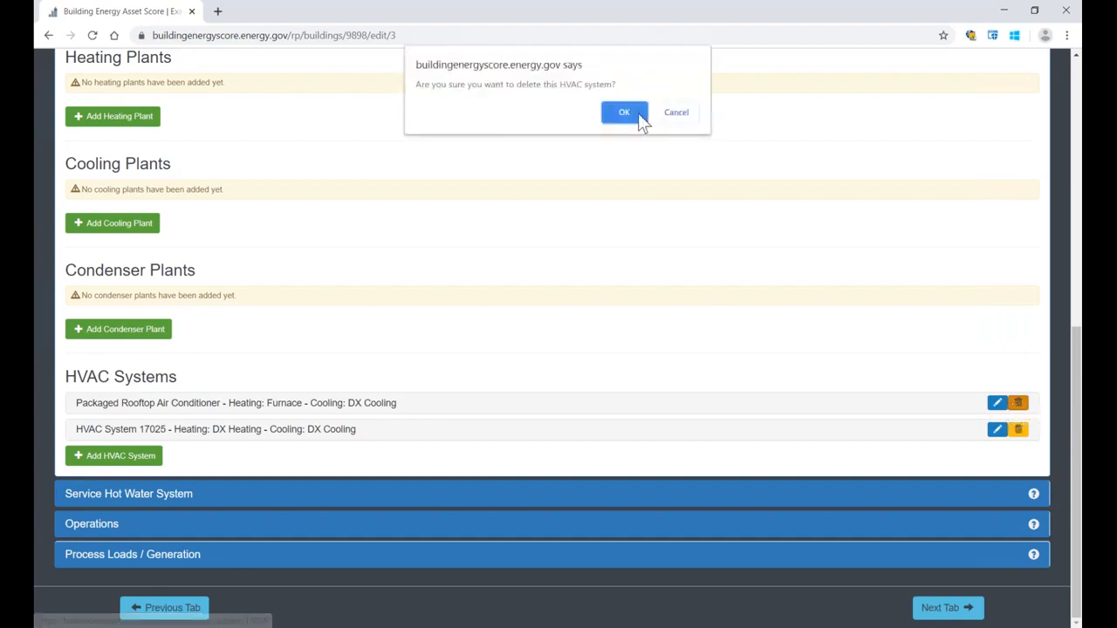
pyautogui.click(637, 112)
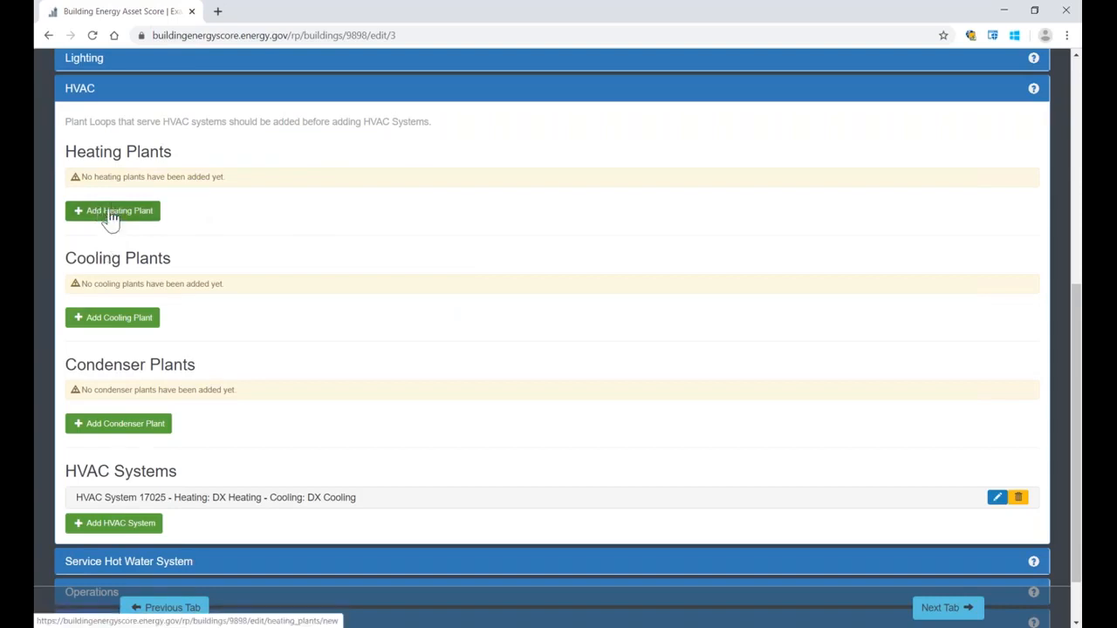
# Step: Add a heating plant of type Hot Water Boiler and mark its Venting Type as N/A
pyautogui.click(111, 214)
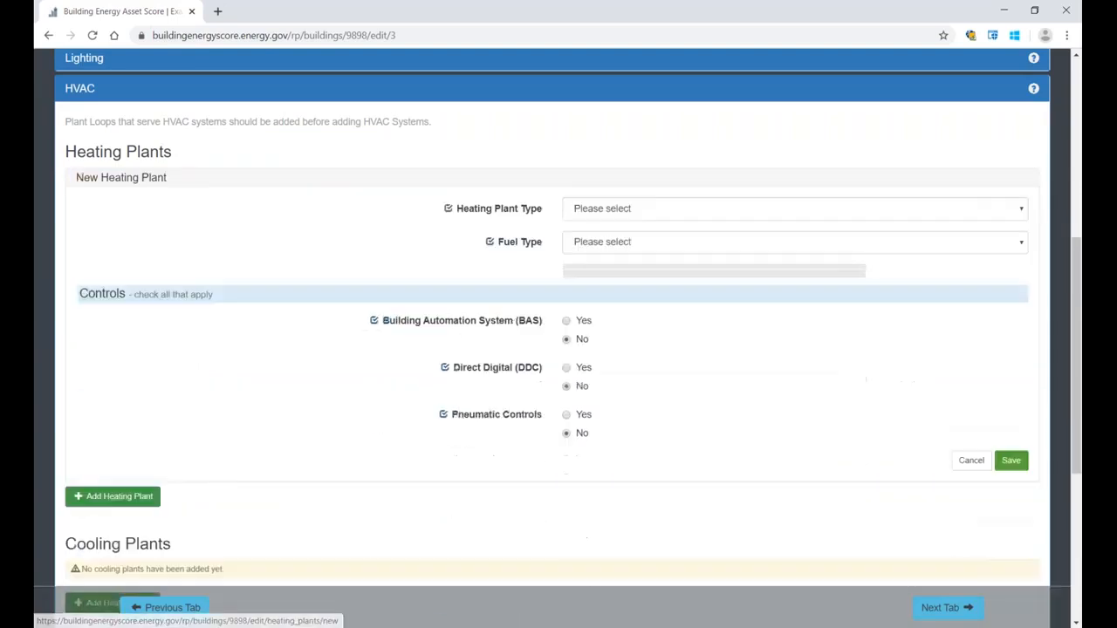
pyautogui.click(603, 212)
pyautogui.click(616, 254)
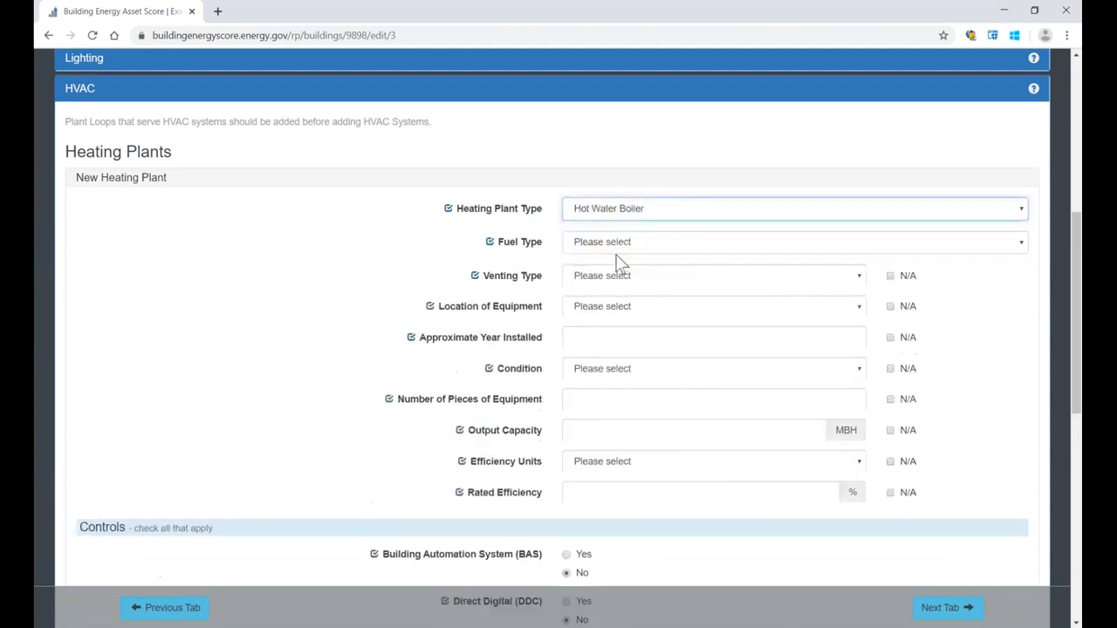
pyautogui.scroll(-1, 602, 257)
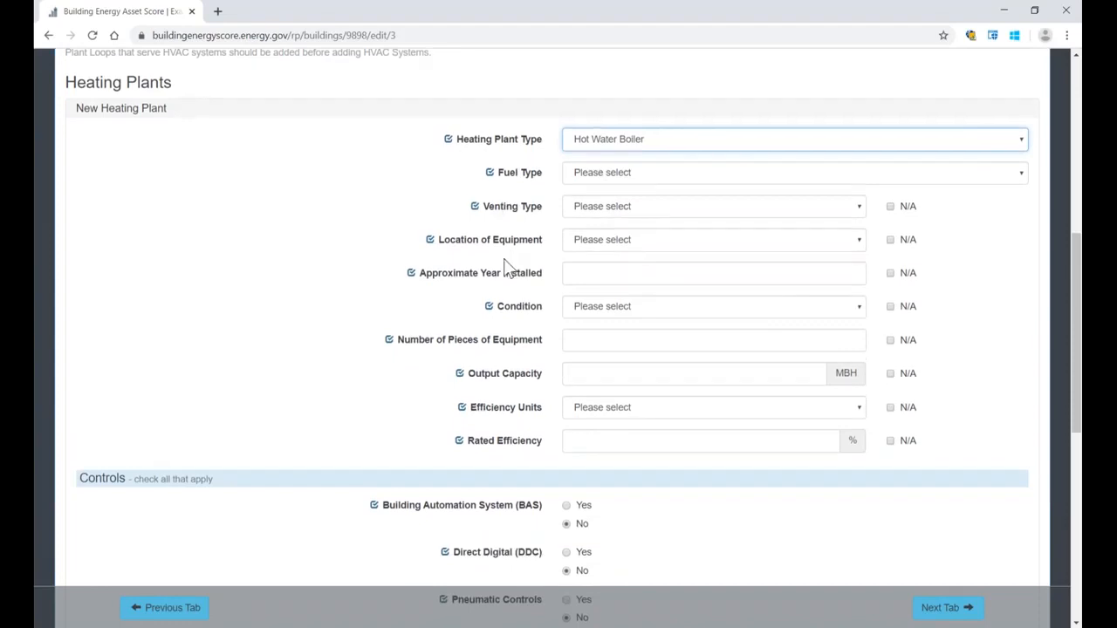
pyautogui.scroll(-3, 503, 258)
pyautogui.scroll(2, 504, 259)
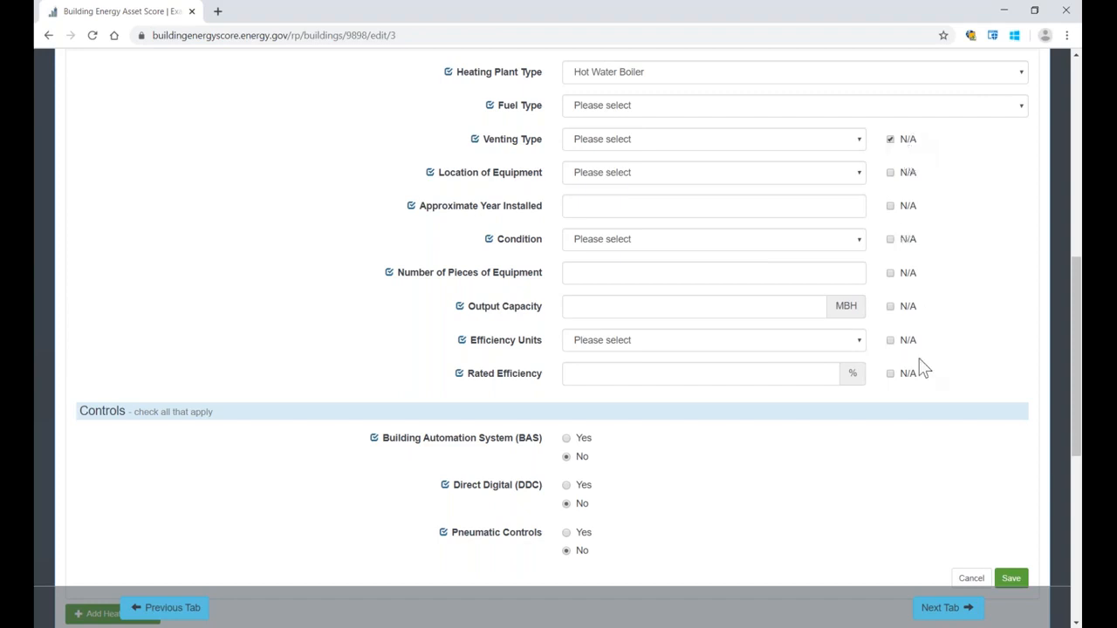
# Step: Set the boiler's Condition to Excellent and Number of Pieces of Equipment to 1, and save the heating plant
pyautogui.click(855, 241)
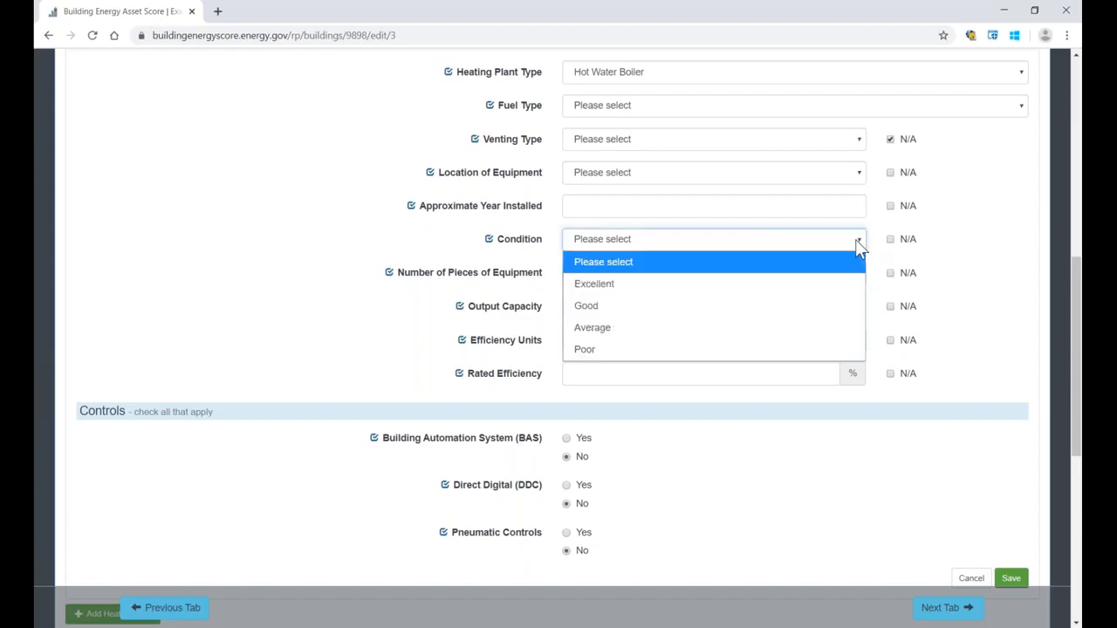
pyautogui.click(834, 286)
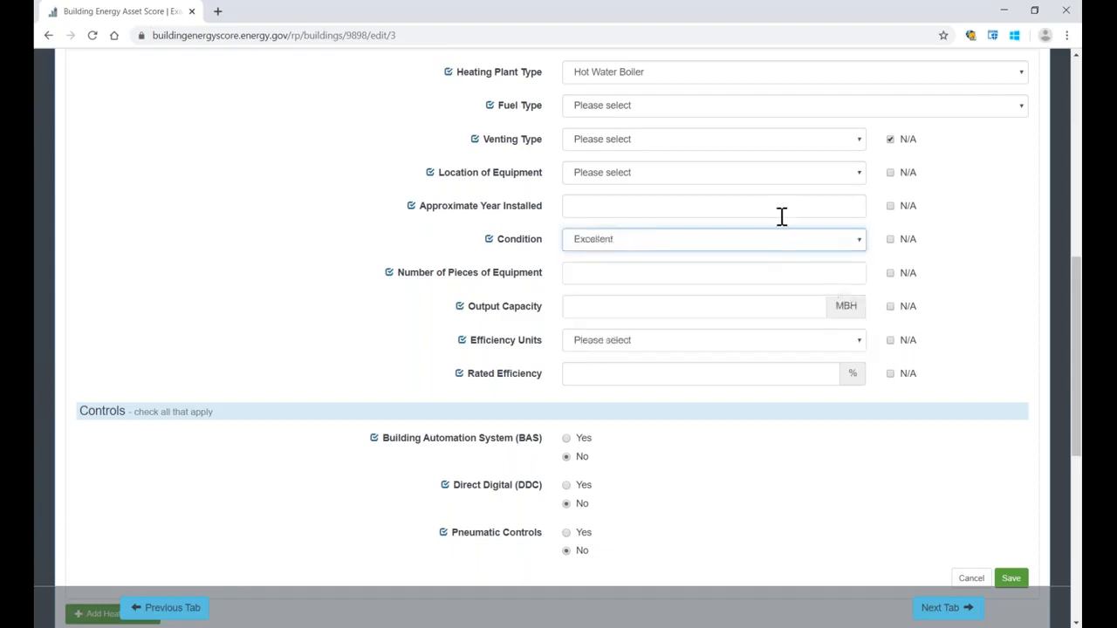
pyautogui.click(750, 273)
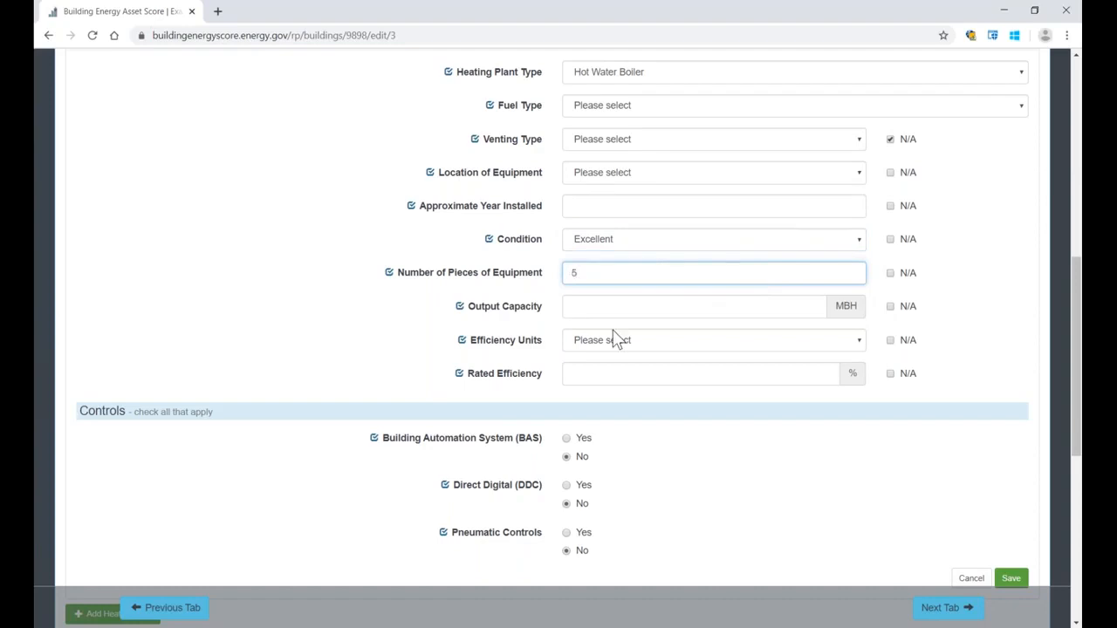
pyautogui.scroll(-1, 835, 427)
pyautogui.doubleClick(573, 204)
pyautogui.write('1')
pyautogui.click(958, 231)
pyautogui.click(1012, 512)
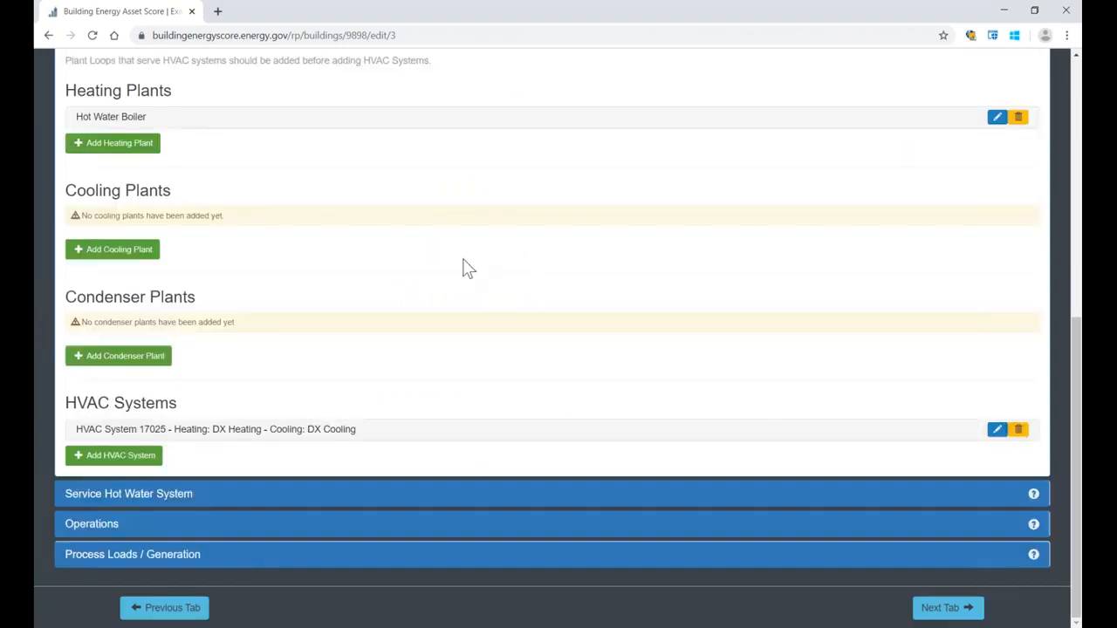
# Step: Add and save a Cooling Tower condenser plant with the Single Speed fan control type
pyautogui.click(122, 251)
pyautogui.click(967, 485)
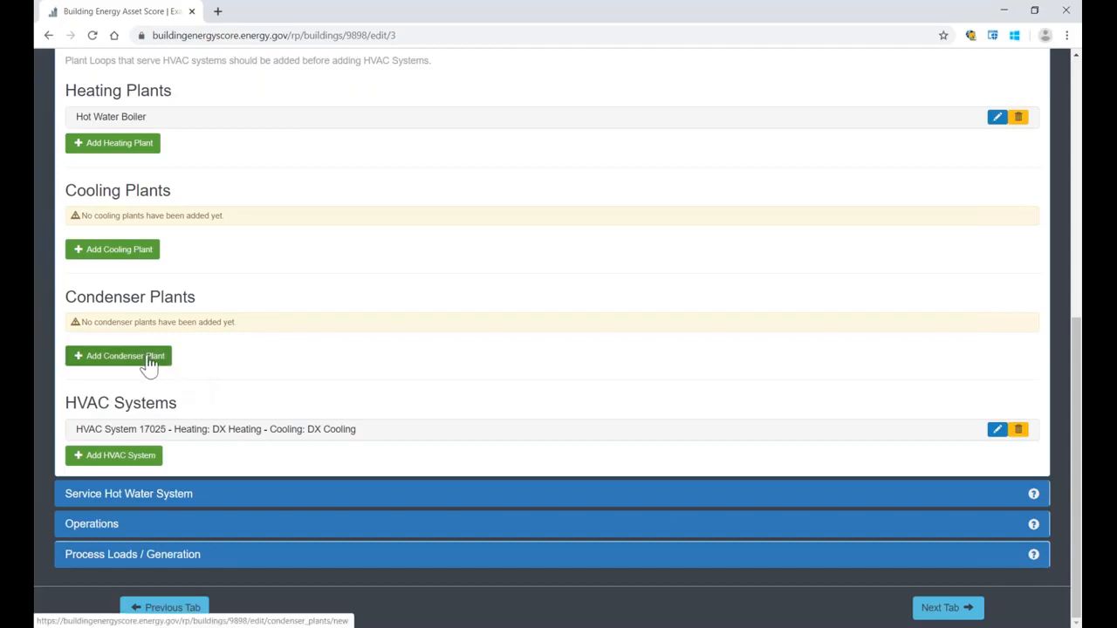
pyautogui.click(148, 358)
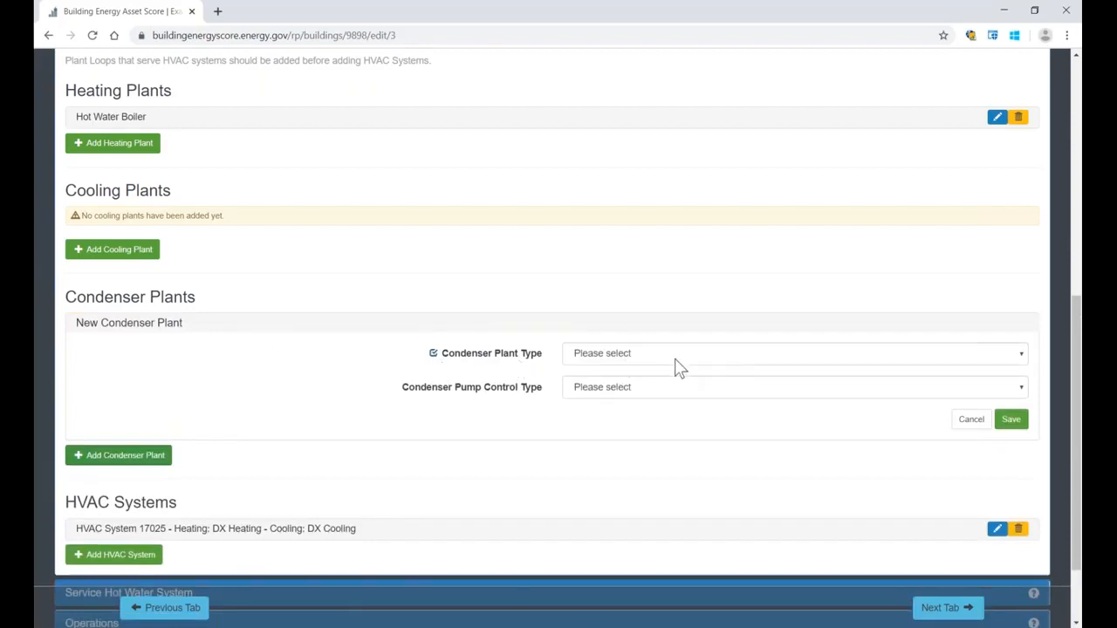
pyautogui.click(674, 359)
pyautogui.click(669, 397)
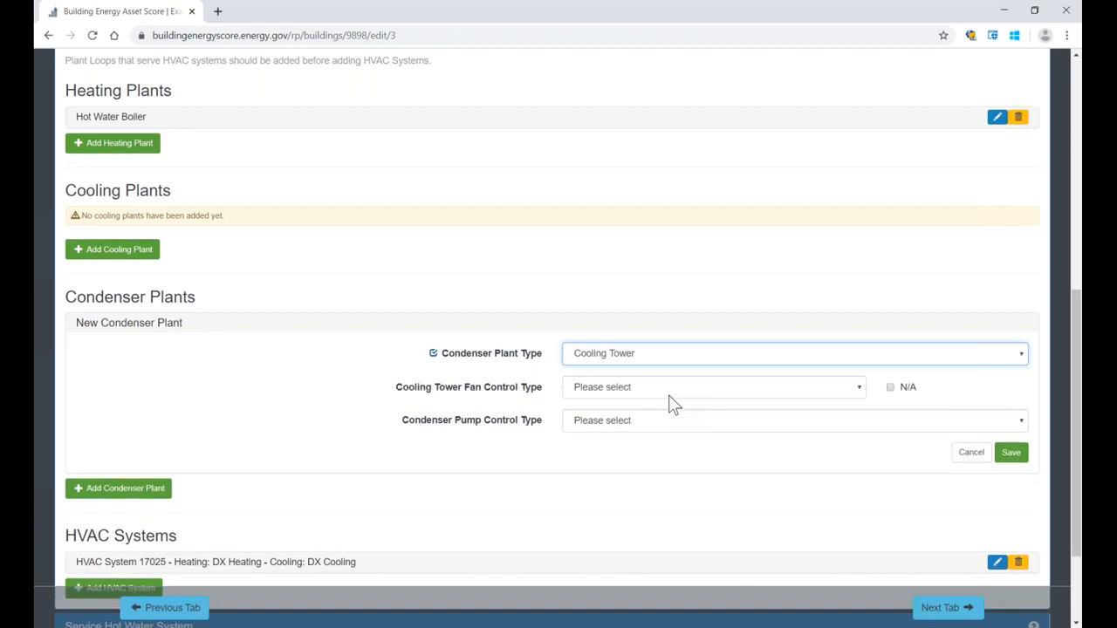
pyautogui.click(835, 392)
pyautogui.click(819, 431)
pyautogui.click(1010, 452)
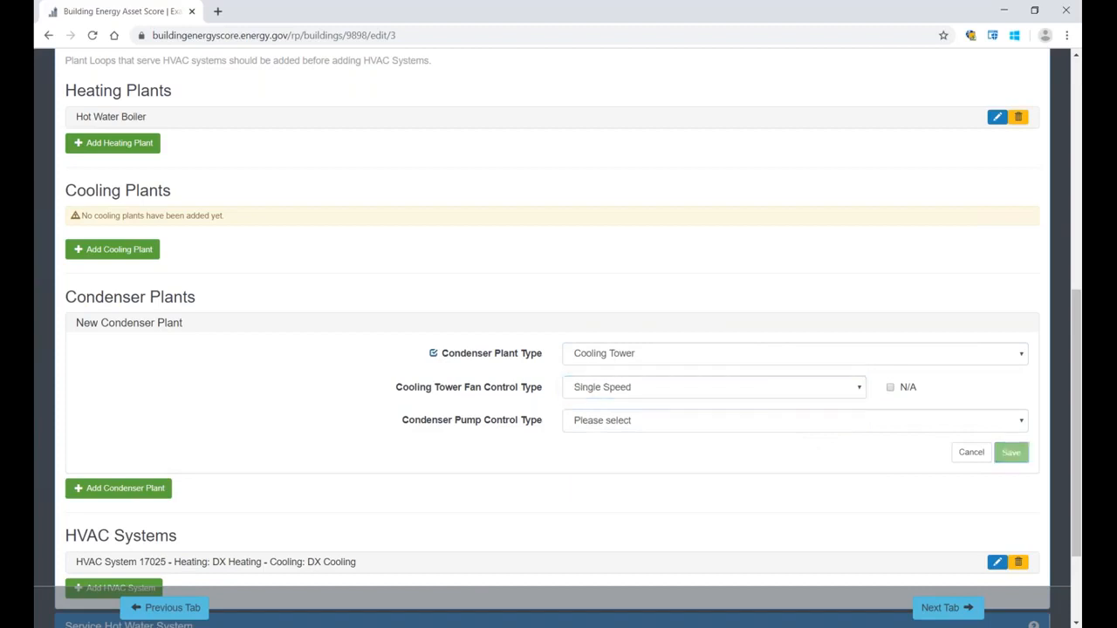
# Step: Add a cooling plant of type Absorption Chiller - 1 Stage with the Air Cooled chiller condenser type
pyautogui.click(145, 260)
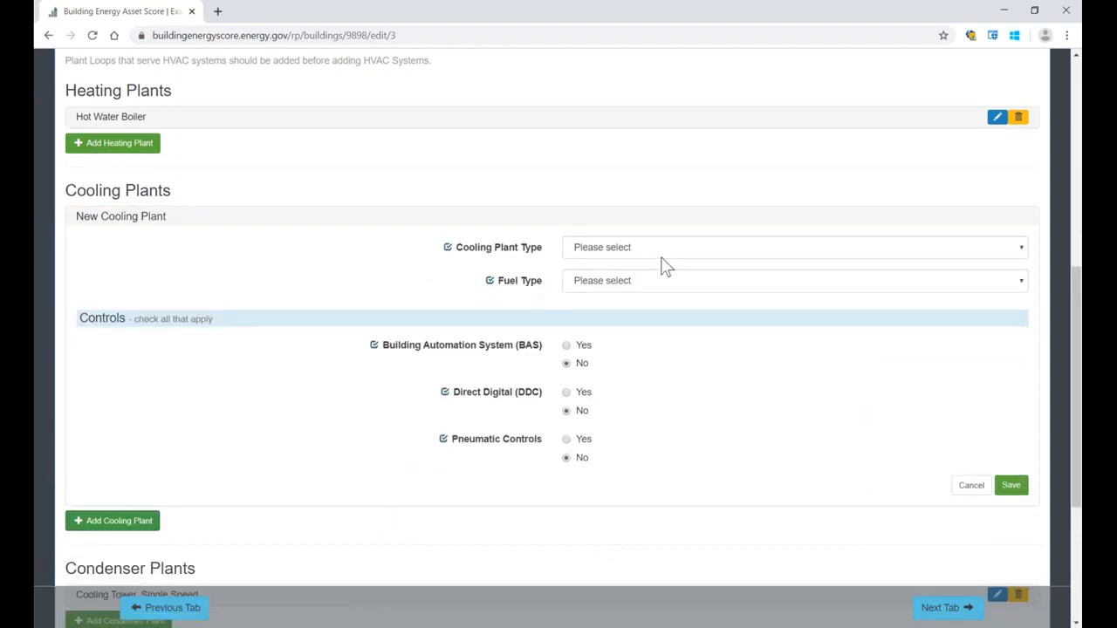
pyautogui.click(672, 253)
pyautogui.click(663, 291)
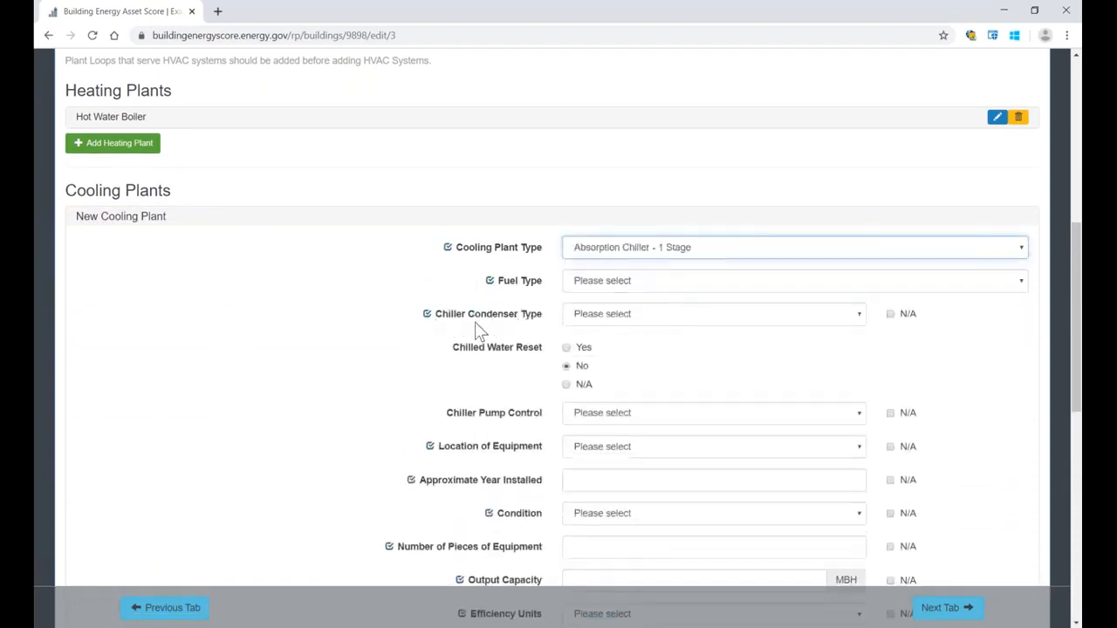
pyautogui.click(580, 315)
pyautogui.click(587, 356)
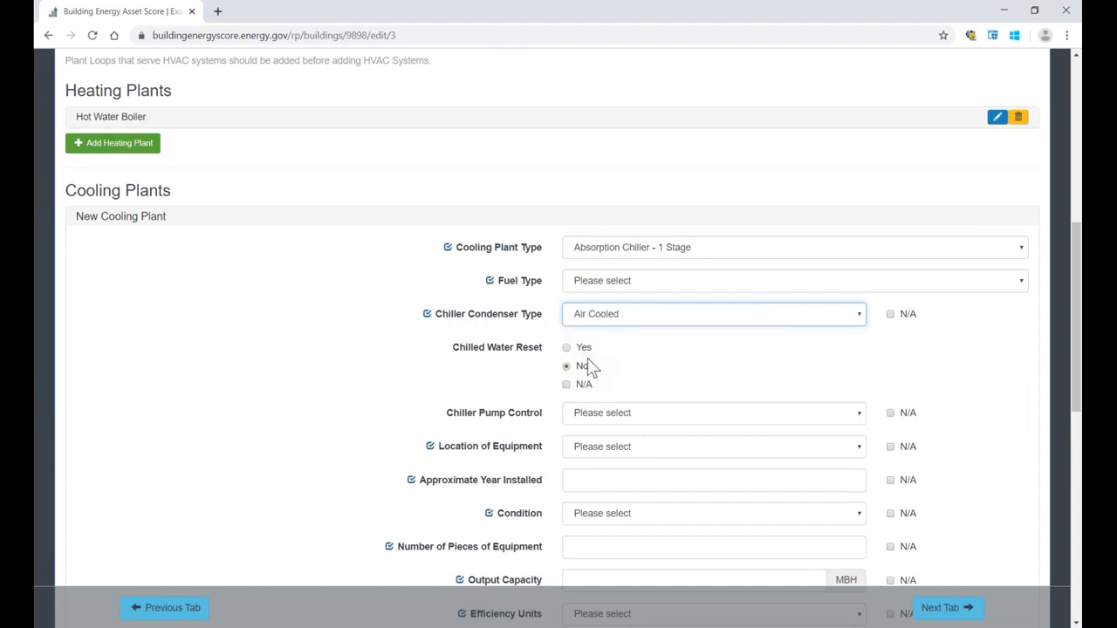
# Step: Set the chiller's pump control to Constant Primary and its fuel type to Electricity
pyautogui.click(623, 413)
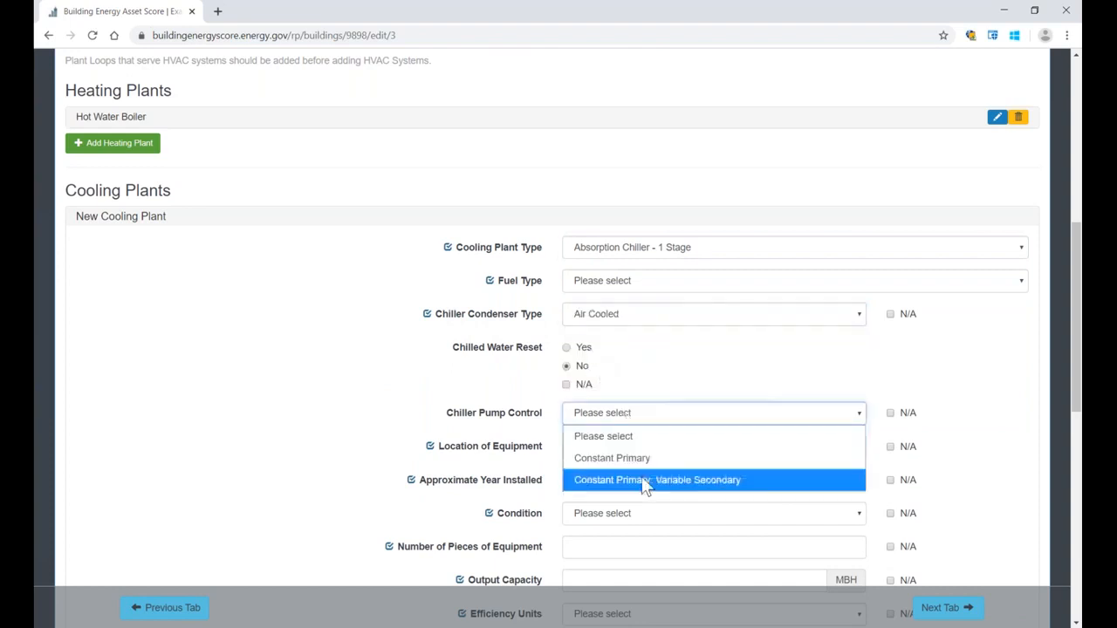
pyautogui.click(644, 460)
pyautogui.click(623, 281)
pyautogui.click(615, 328)
# Step: Set the chiller's Location of Equipment to Roof and save the cooling plant
pyautogui.scroll(-3, 615, 340)
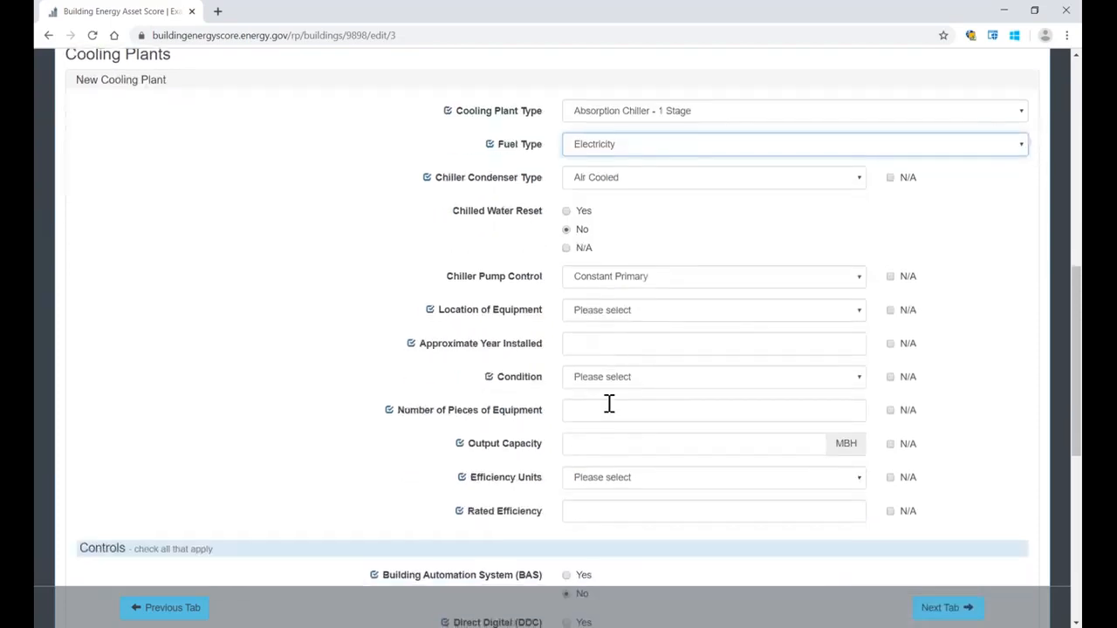
pyautogui.click(611, 312)
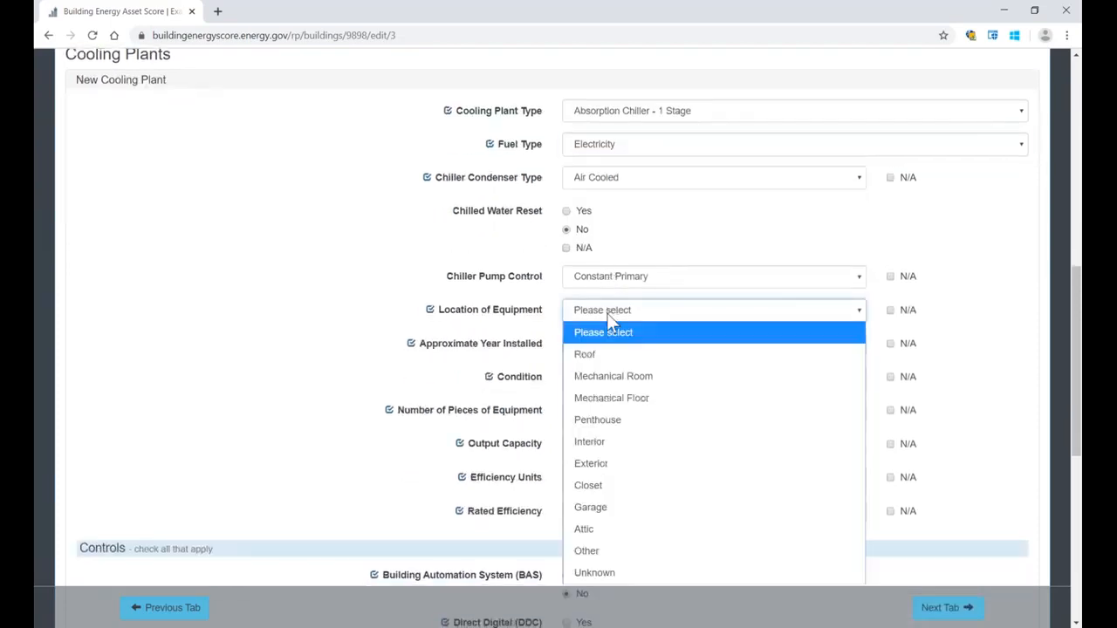
pyautogui.click(608, 357)
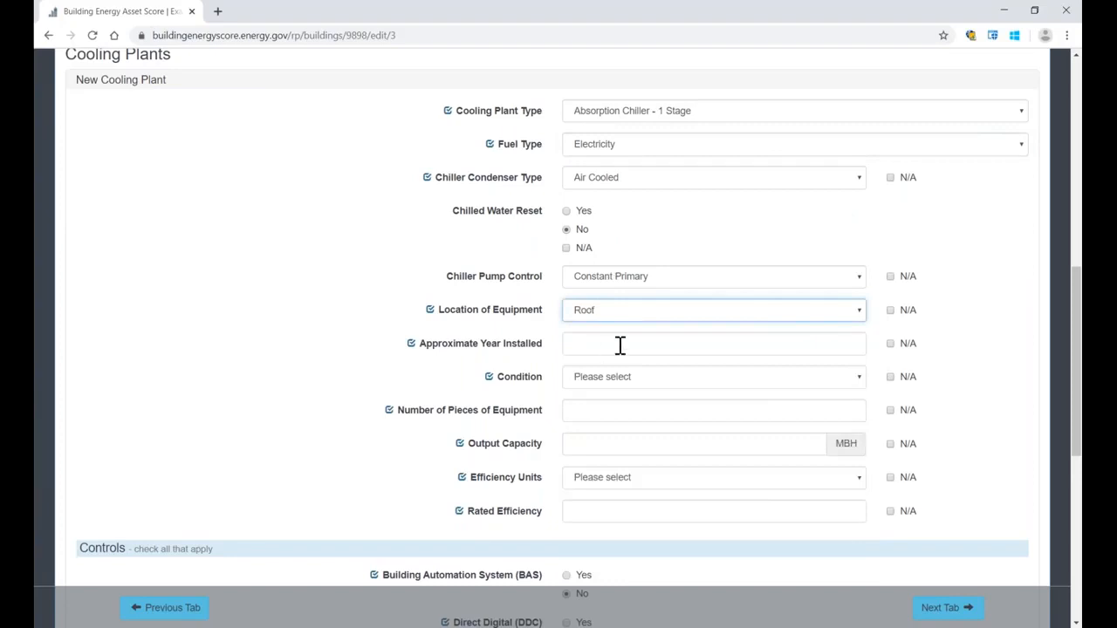
pyautogui.scroll(-3, 620, 346)
pyautogui.scroll(-3, 794, 415)
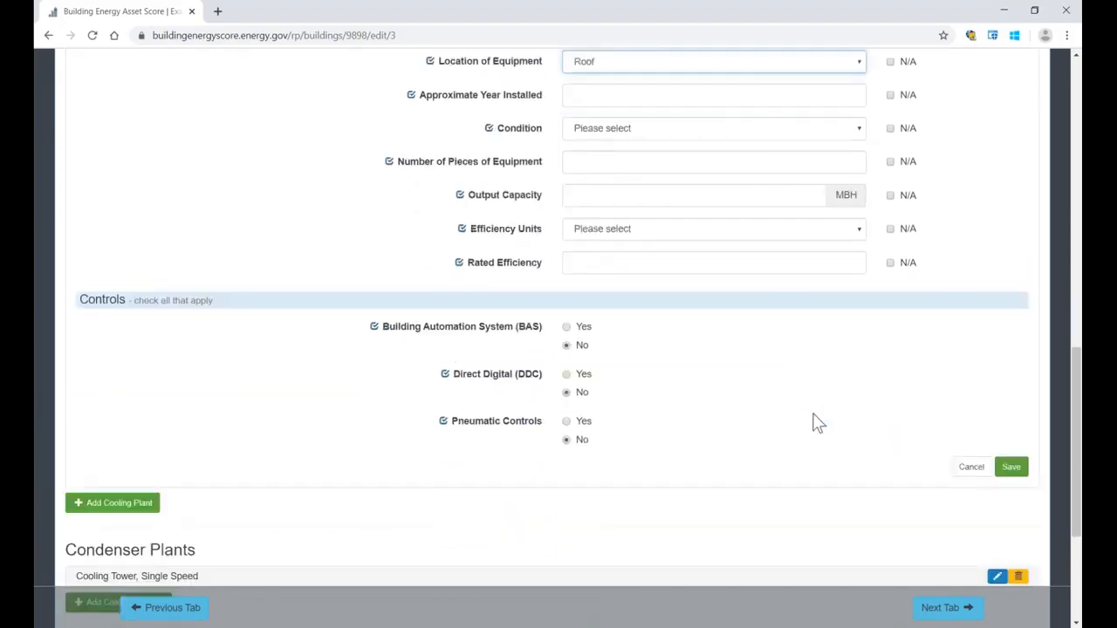
pyautogui.click(1010, 442)
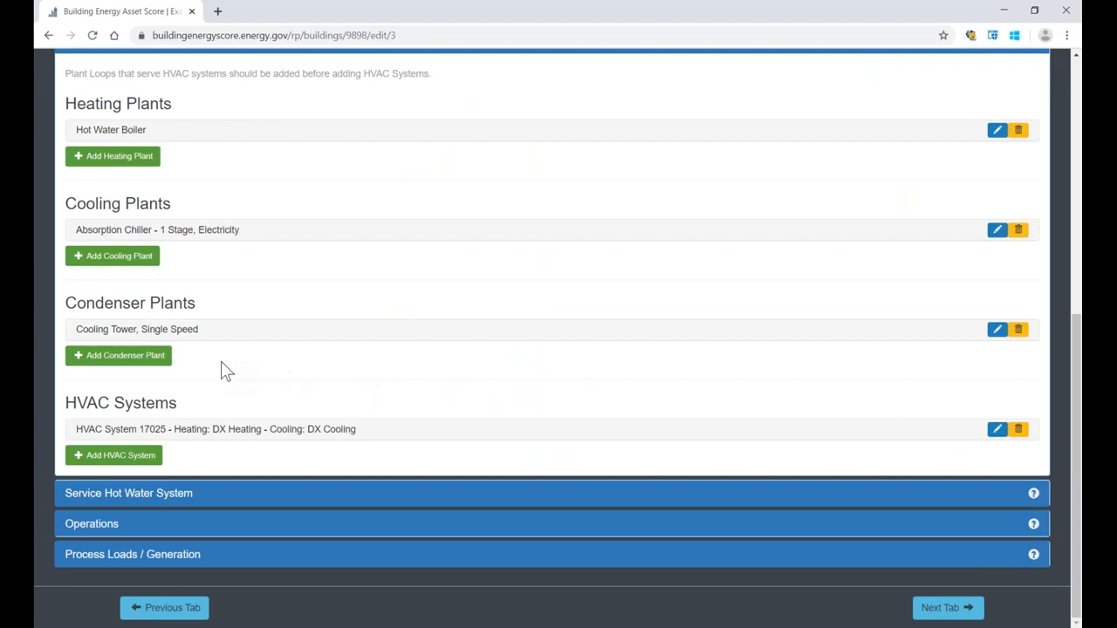
# Step: Add an HVAC system with Plant as the heating source and Hot Water Boiler as the heating plant
pyautogui.click(120, 456)
pyautogui.scroll(-3, 650, 329)
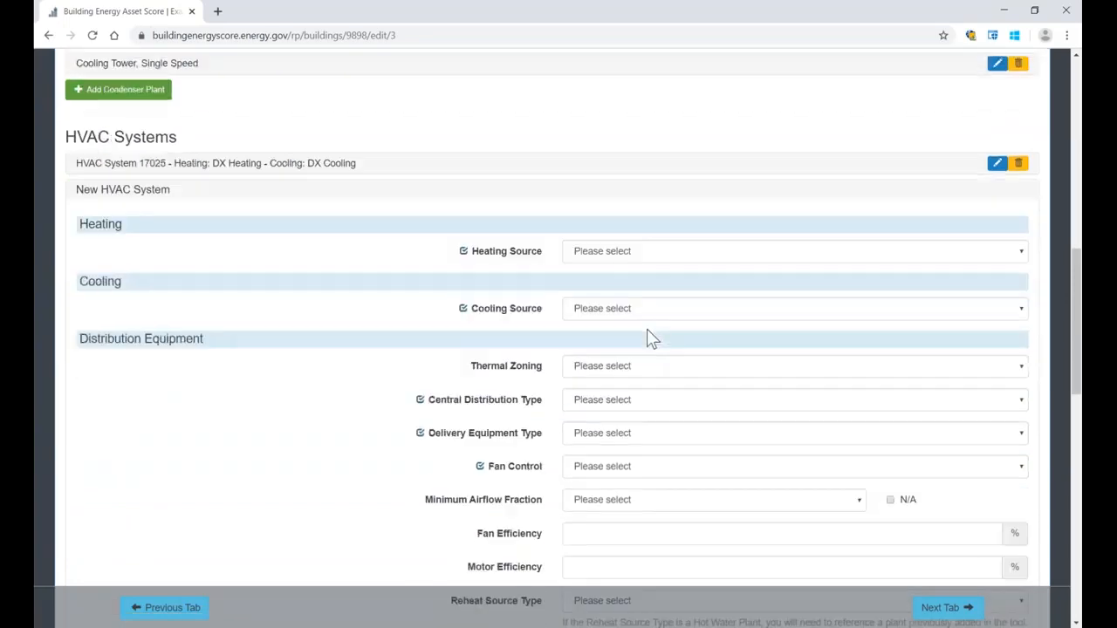
pyautogui.click(592, 252)
pyautogui.click(601, 353)
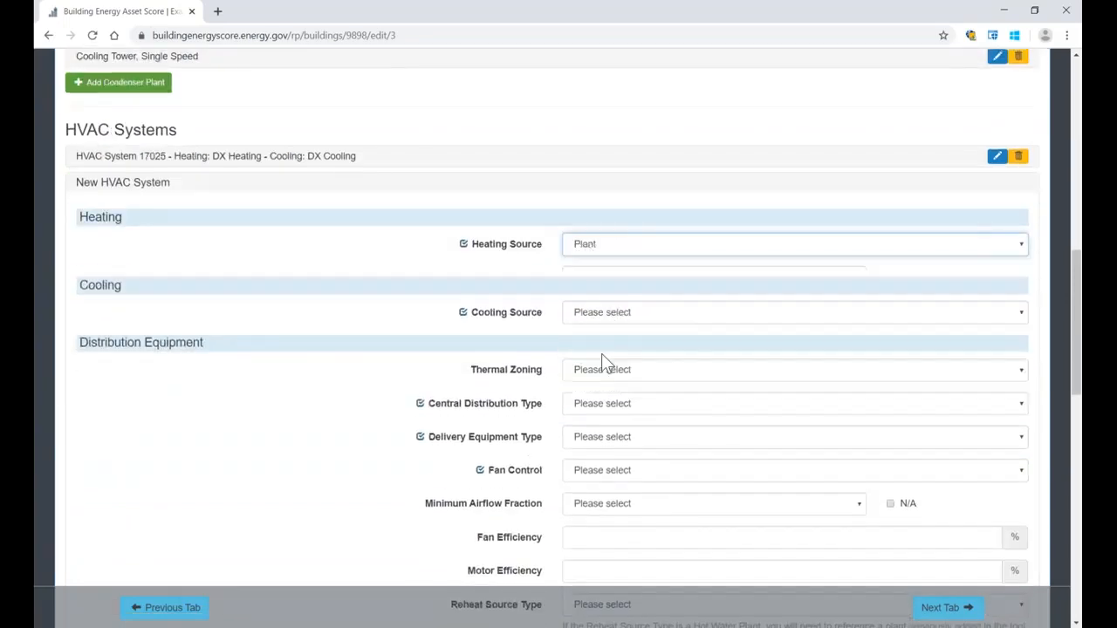
pyautogui.click(600, 285)
pyautogui.click(600, 321)
# Step: Set the new HVAC system's cooling source to Plant and its cooling plant to Absorption Chiller - 1 Stage, Electricity
pyautogui.click(606, 364)
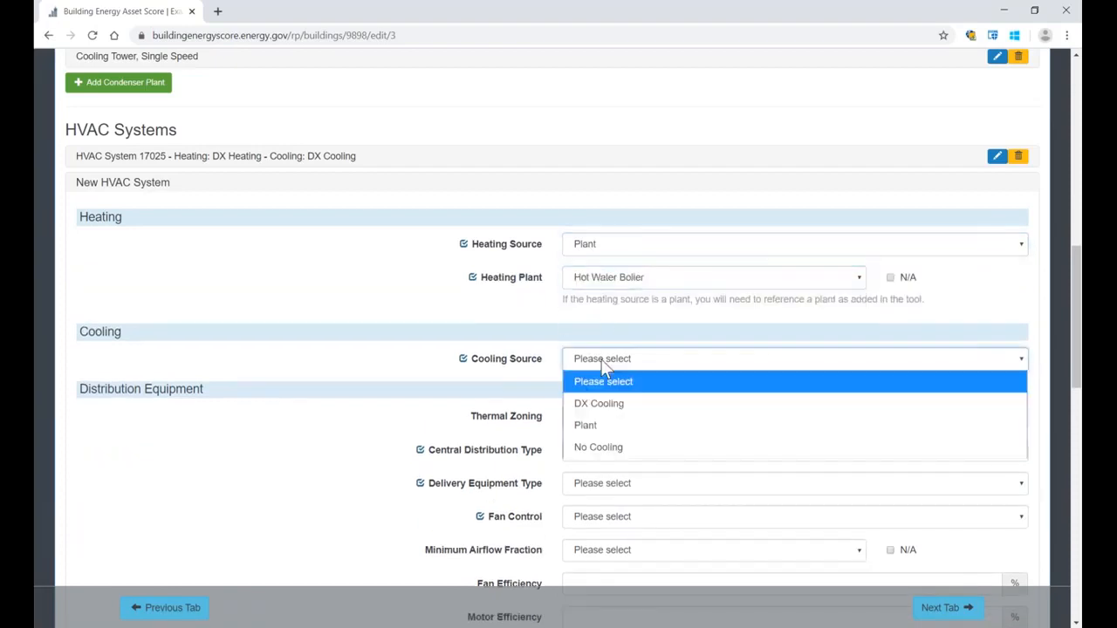
pyautogui.click(603, 425)
pyautogui.click(614, 394)
pyautogui.click(617, 438)
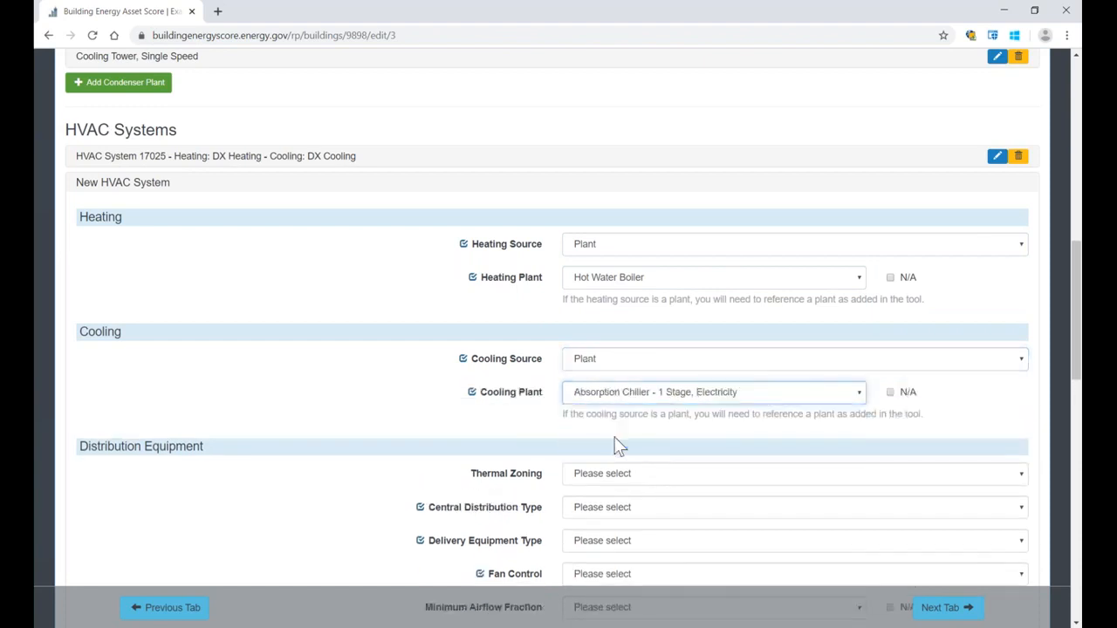
# Step: Set the HVAC system's Thermal Zoning to Multi Zone with Reheat and its Central Distribution Type to Hydronic
pyautogui.scroll(-3, 617, 446)
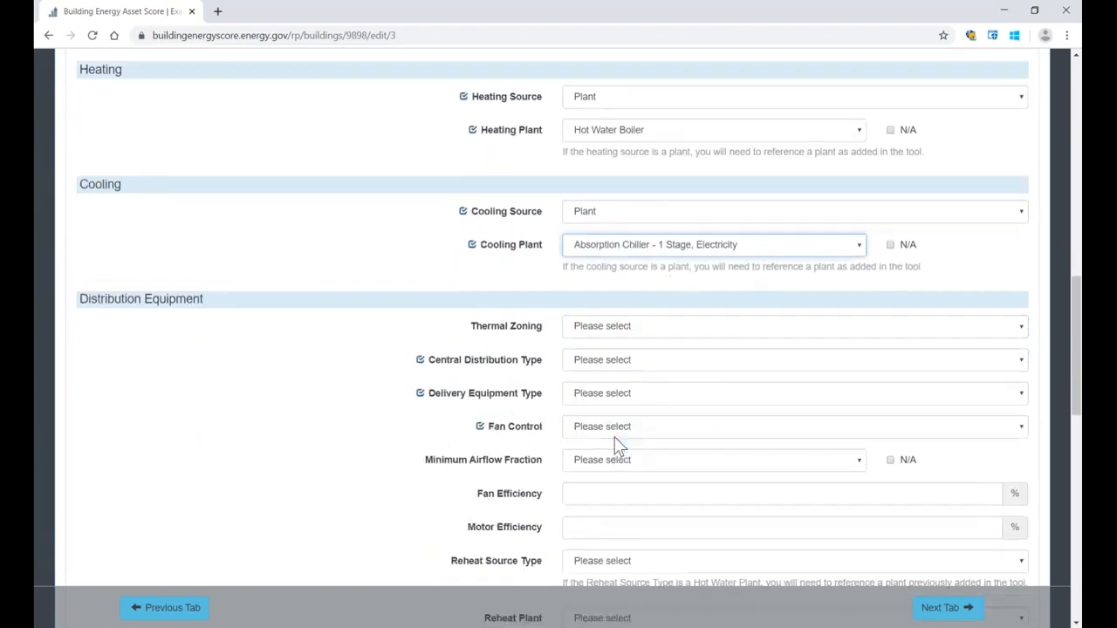
pyautogui.moveTo(224, 173); pyautogui.dragTo(78, 173)
pyautogui.click(695, 205)
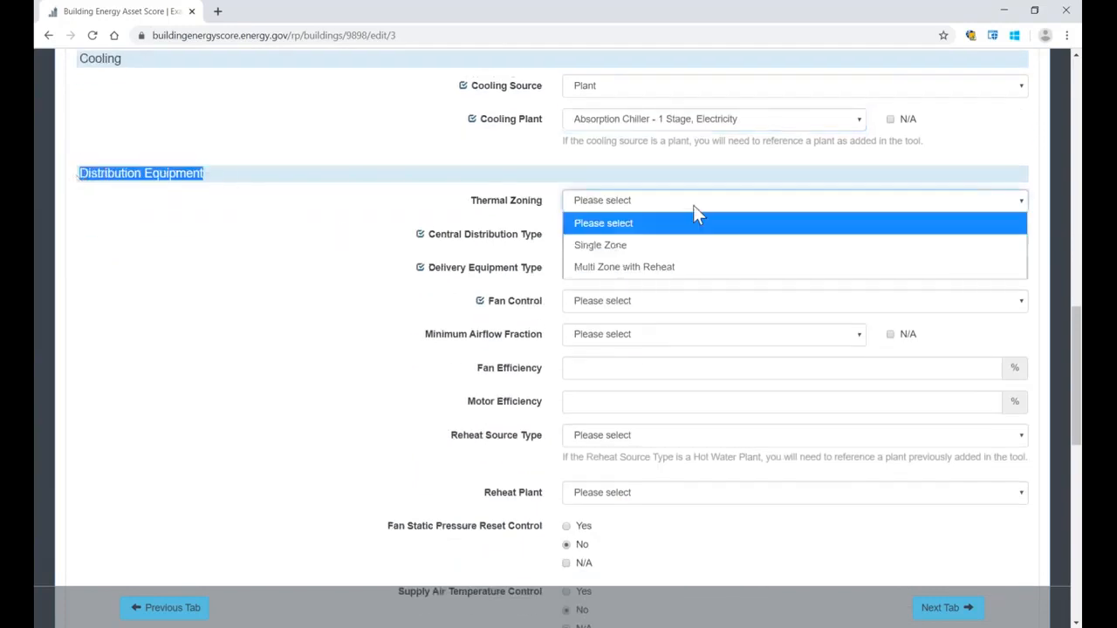
pyautogui.click(685, 269)
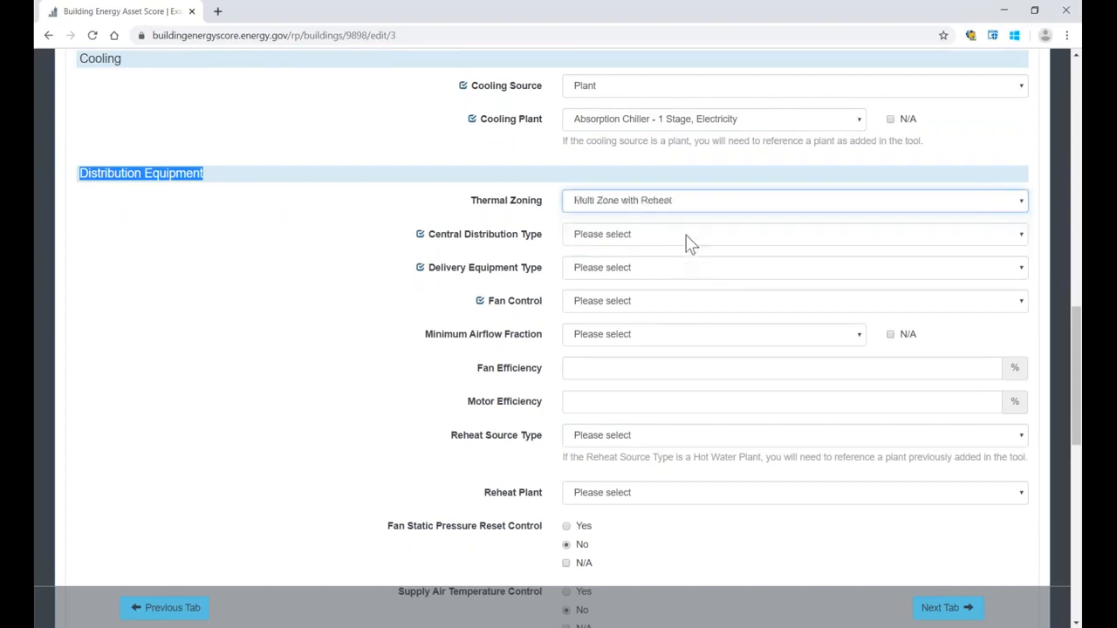
pyautogui.click(683, 237)
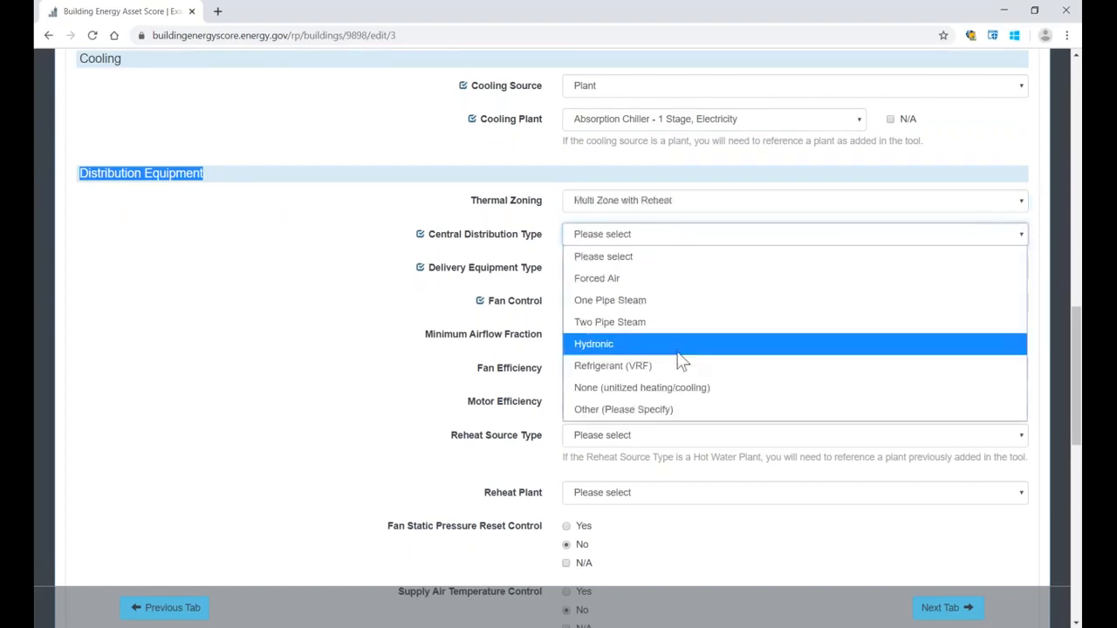
pyautogui.click(678, 352)
# Step: Set the Delivery Equipment Type to Central Fan and the Terminal Unit Type to VAV with Reheat, and save the HVAC system
pyautogui.click(676, 273)
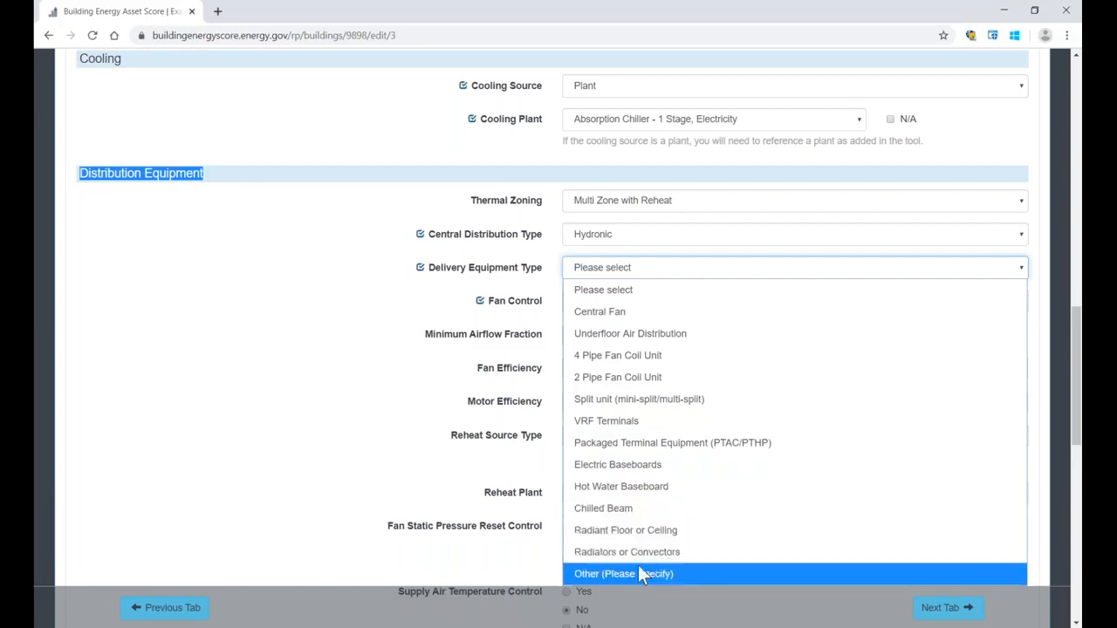
pyautogui.click(670, 323)
pyautogui.click(663, 334)
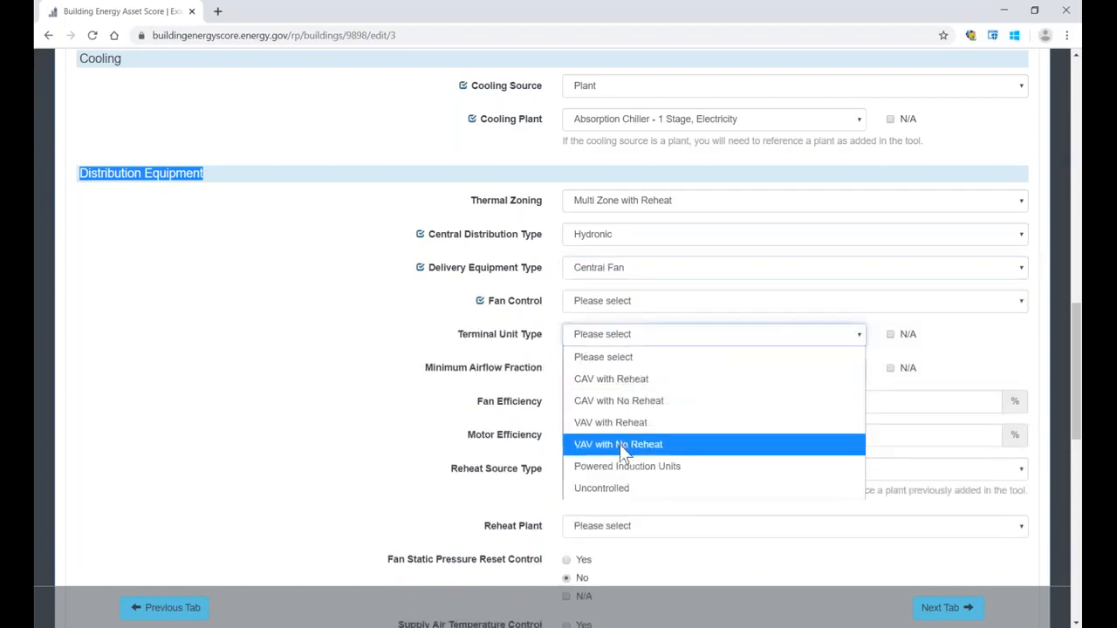
pyautogui.click(632, 424)
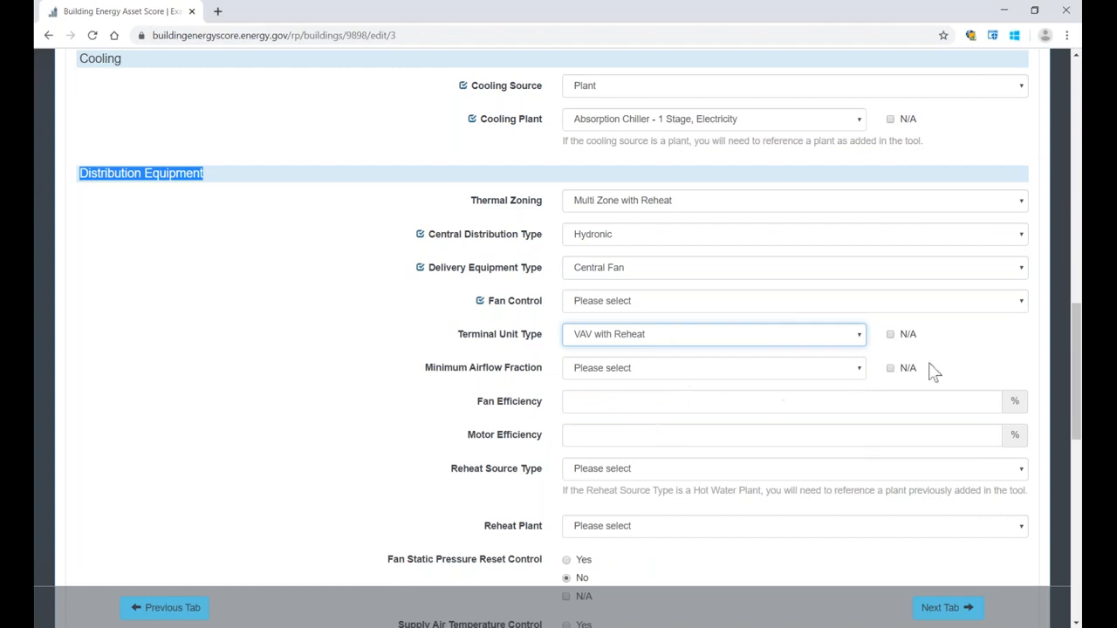
pyautogui.scroll(-6, 932, 371)
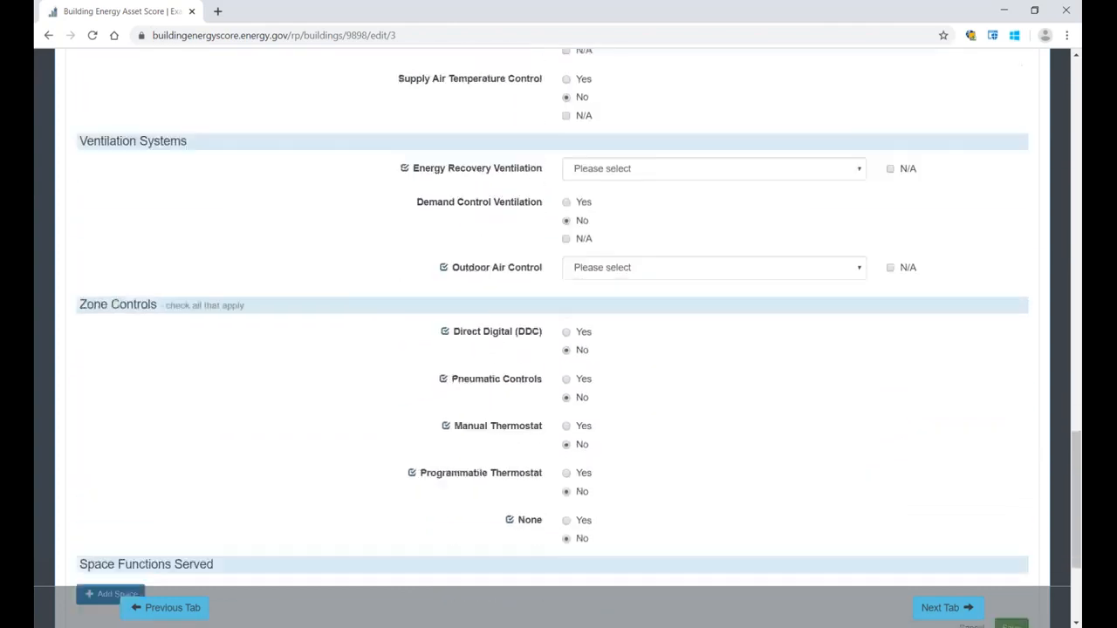
pyautogui.scroll(-3, 1003, 418)
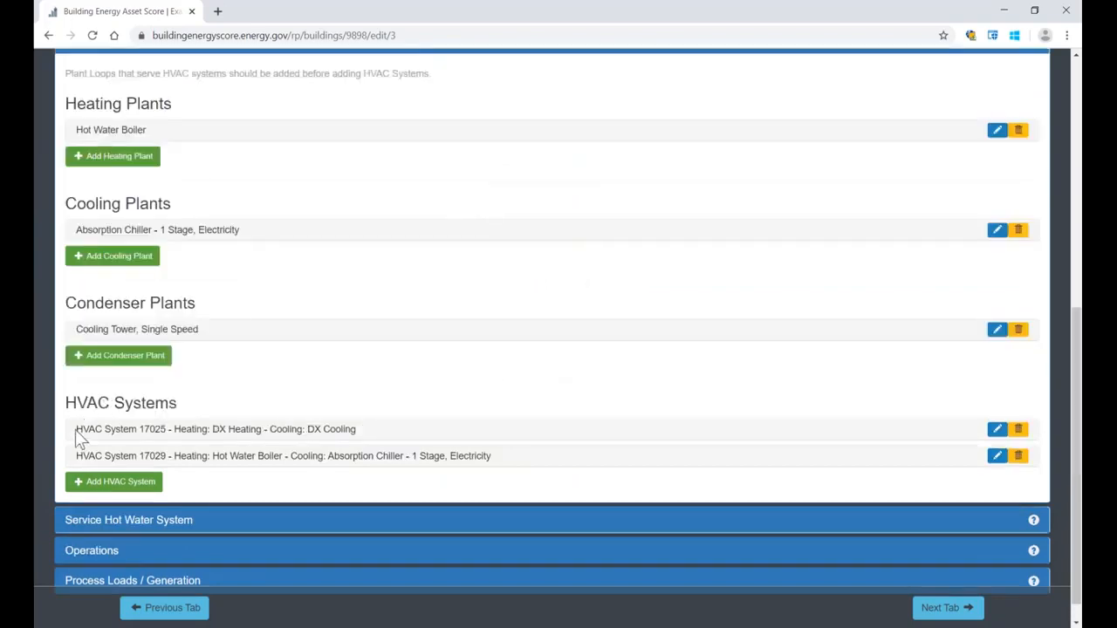
# Step: Check the saved boiler and chiller HVAC system in the list and reopen its entry to review the settings
pyautogui.moveTo(75, 456); pyautogui.dragTo(495, 454)
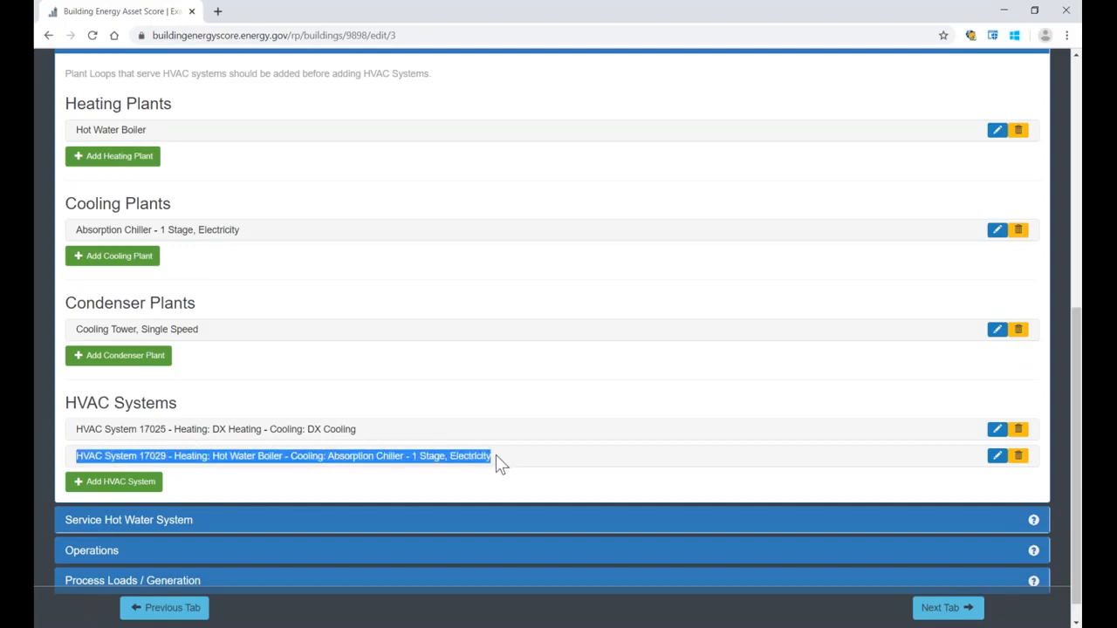
pyautogui.click(478, 410)
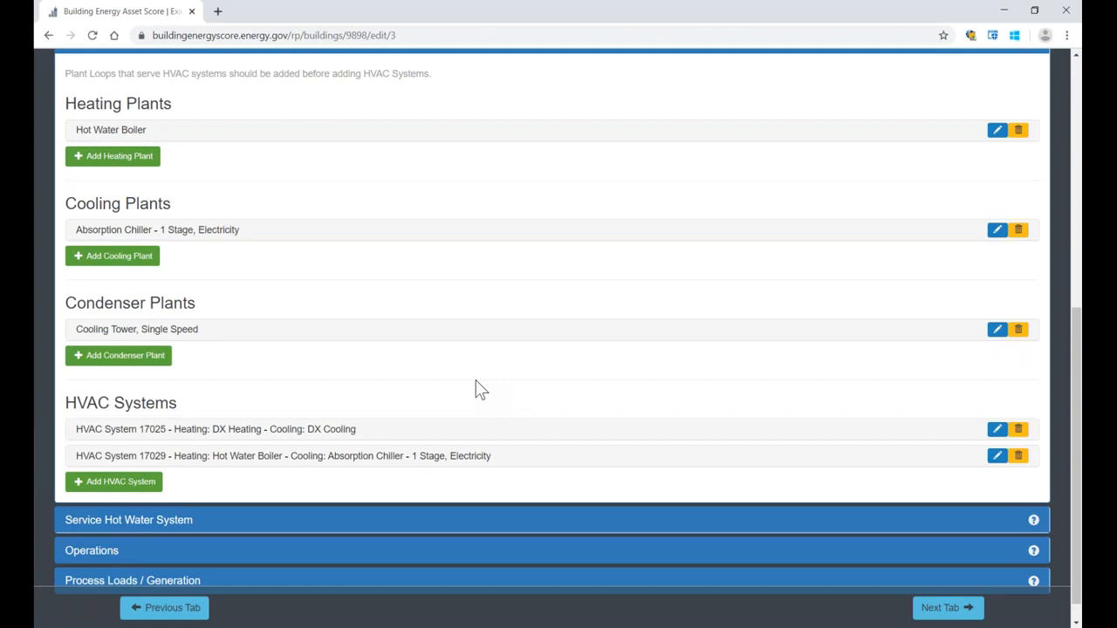
pyautogui.scroll(-1, 479, 388)
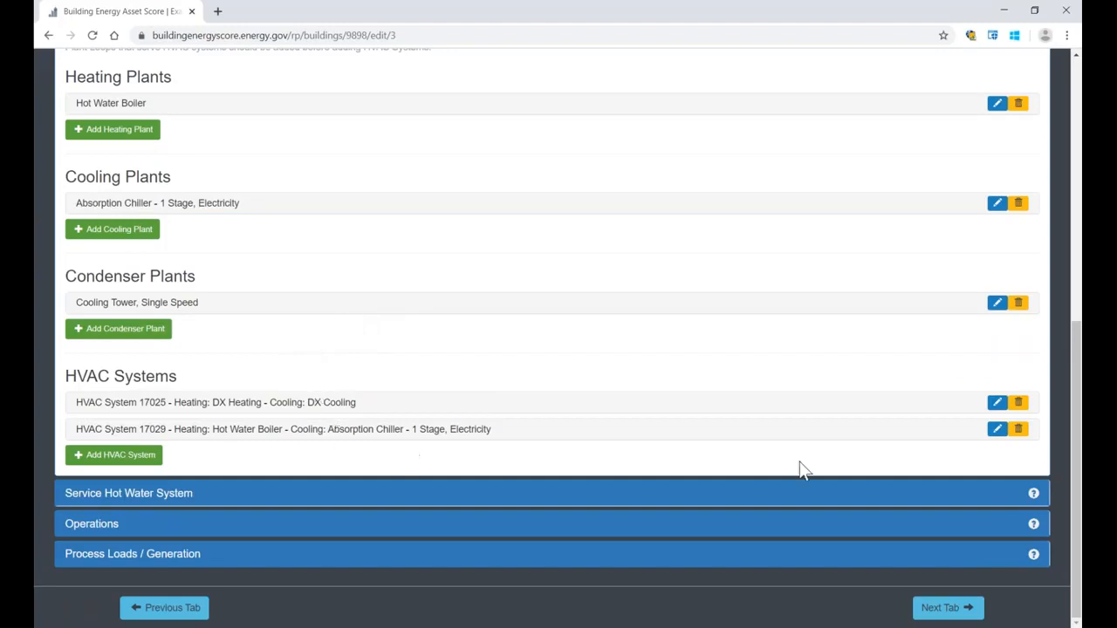
pyautogui.click(995, 429)
pyautogui.scroll(-3, 855, 439)
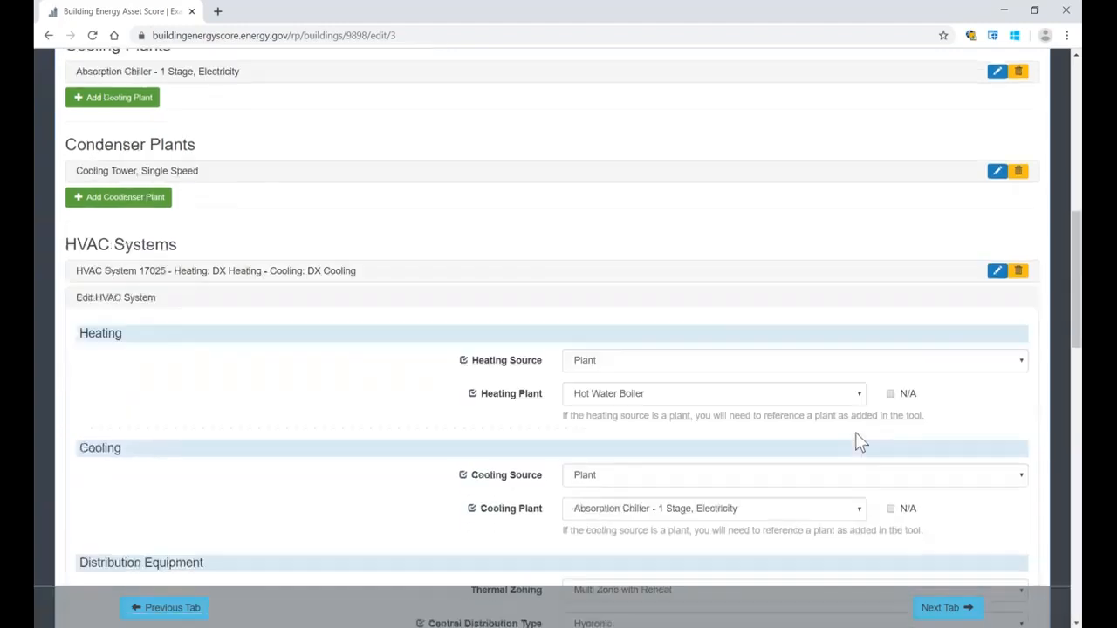
pyautogui.scroll(6, 847, 444)
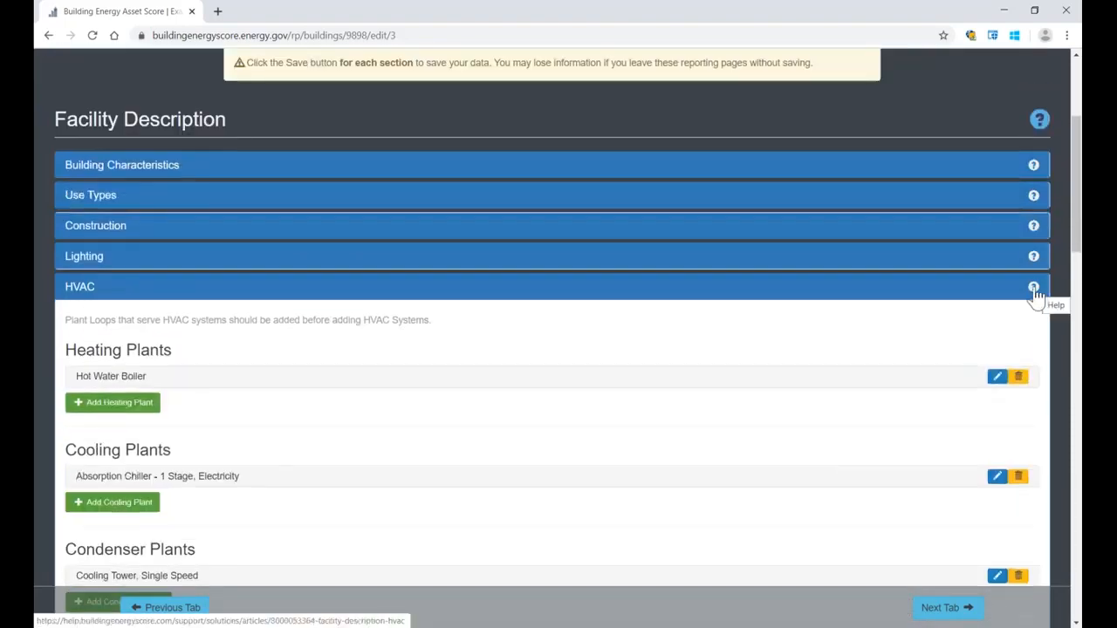
# Step: Open the HVAC section's help article and read the HVAC System Configurations table and the data entry notes for selected systems
pyautogui.click(1034, 288)
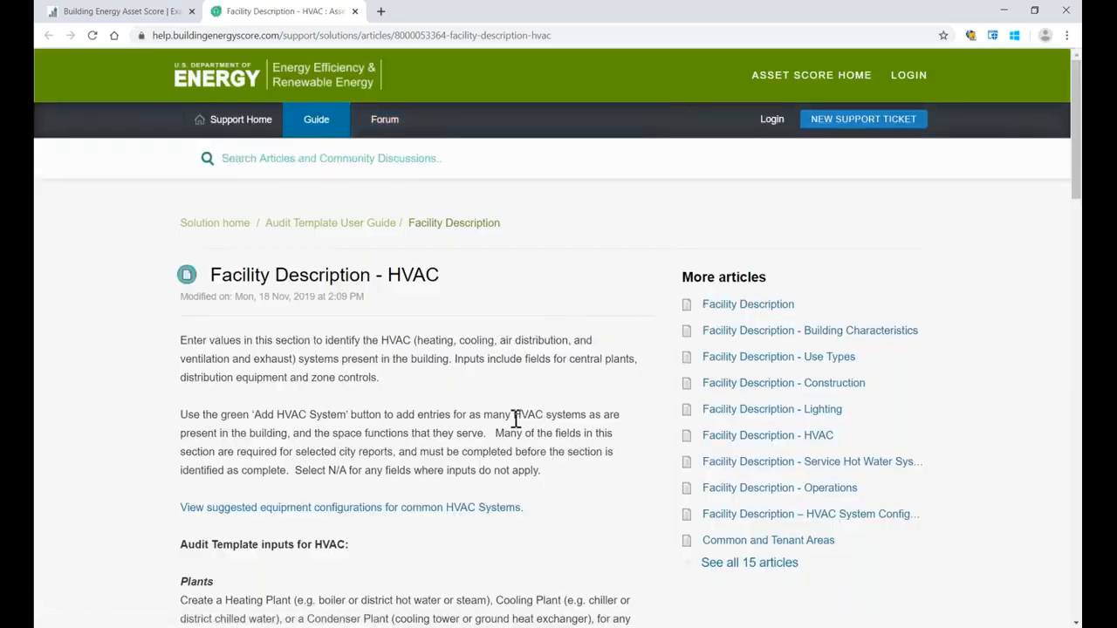
pyautogui.click(737, 520)
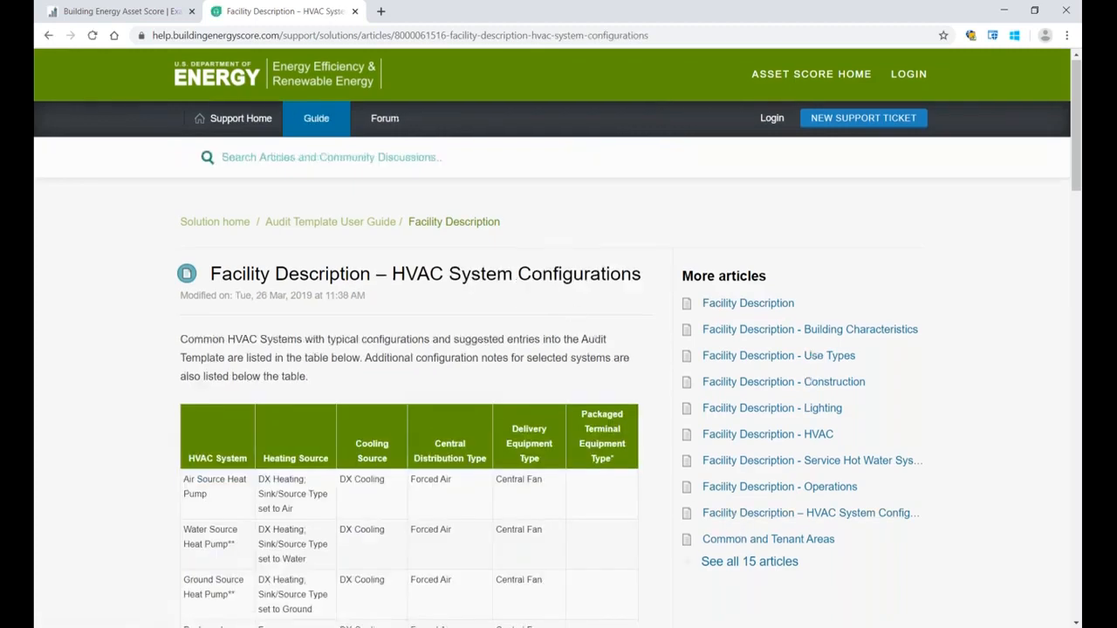
pyautogui.scroll(-2, 330, 212)
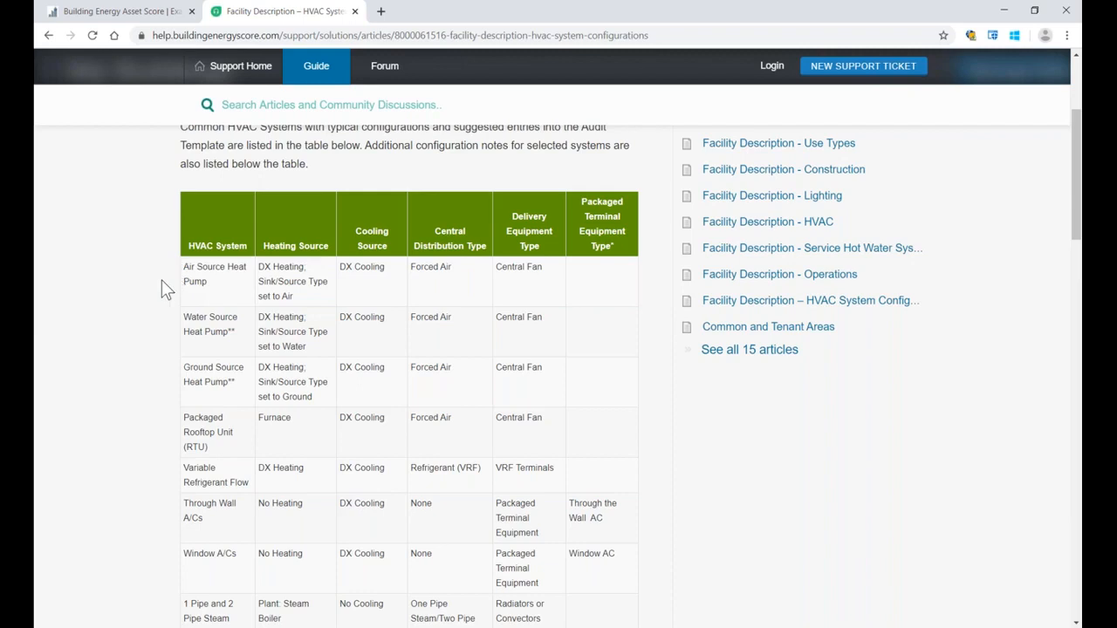
pyautogui.scroll(-5, 162, 290)
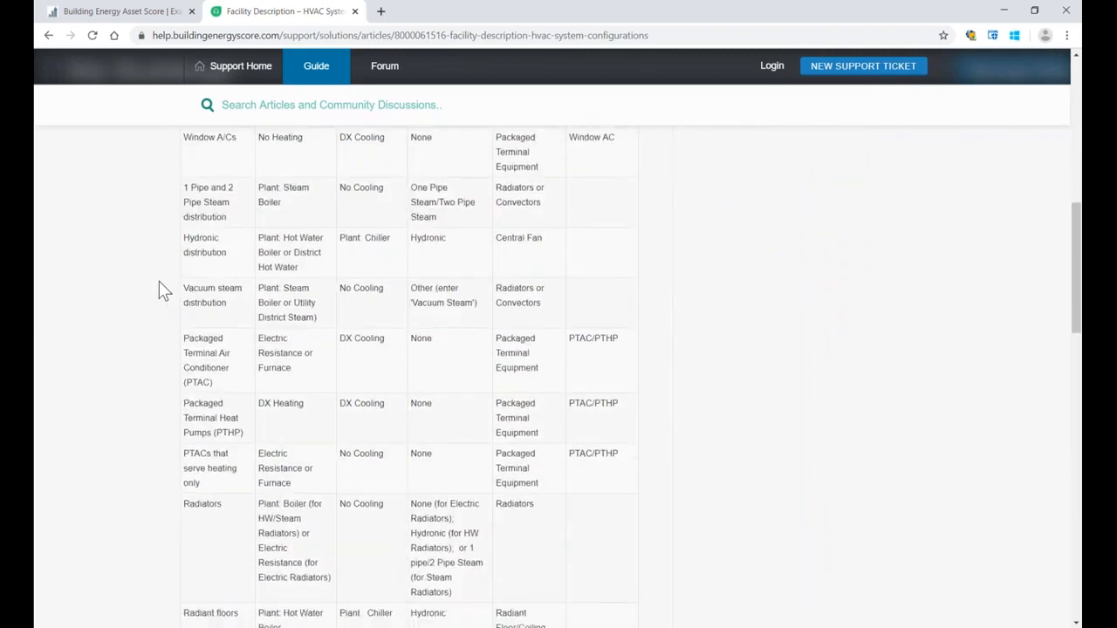
pyautogui.scroll(-5, 159, 282)
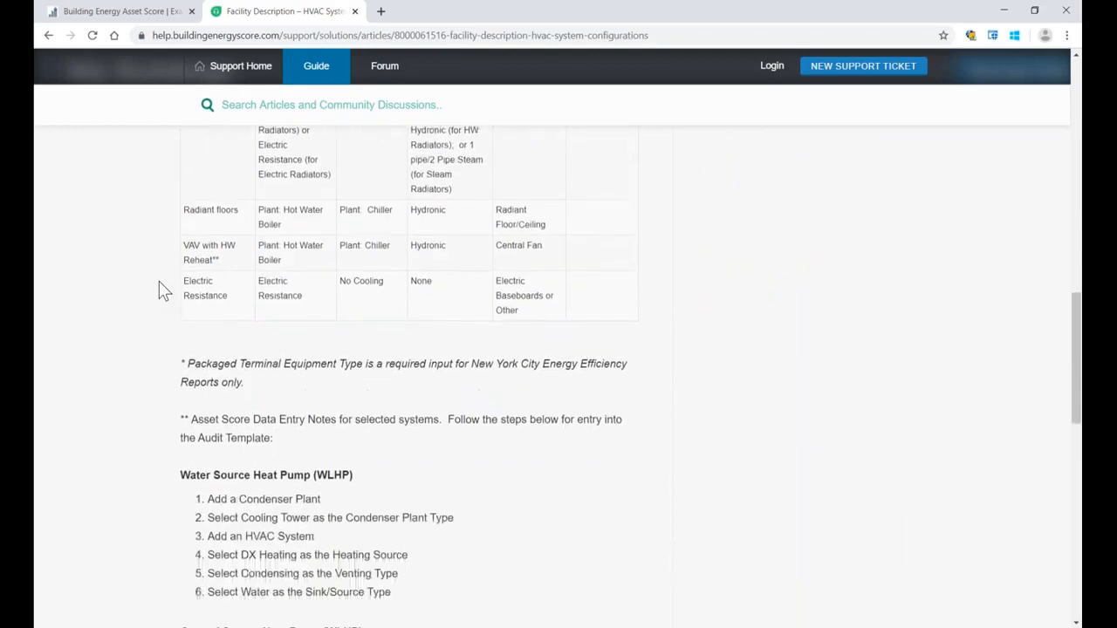
pyautogui.scroll(-4, 159, 284)
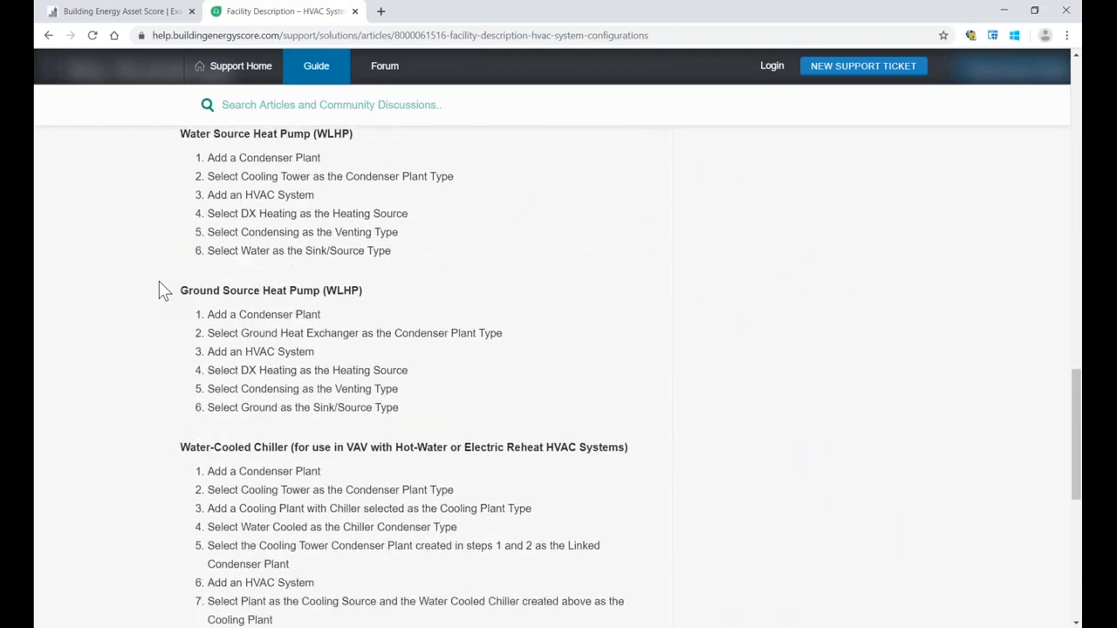
pyautogui.scroll(-2, 159, 290)
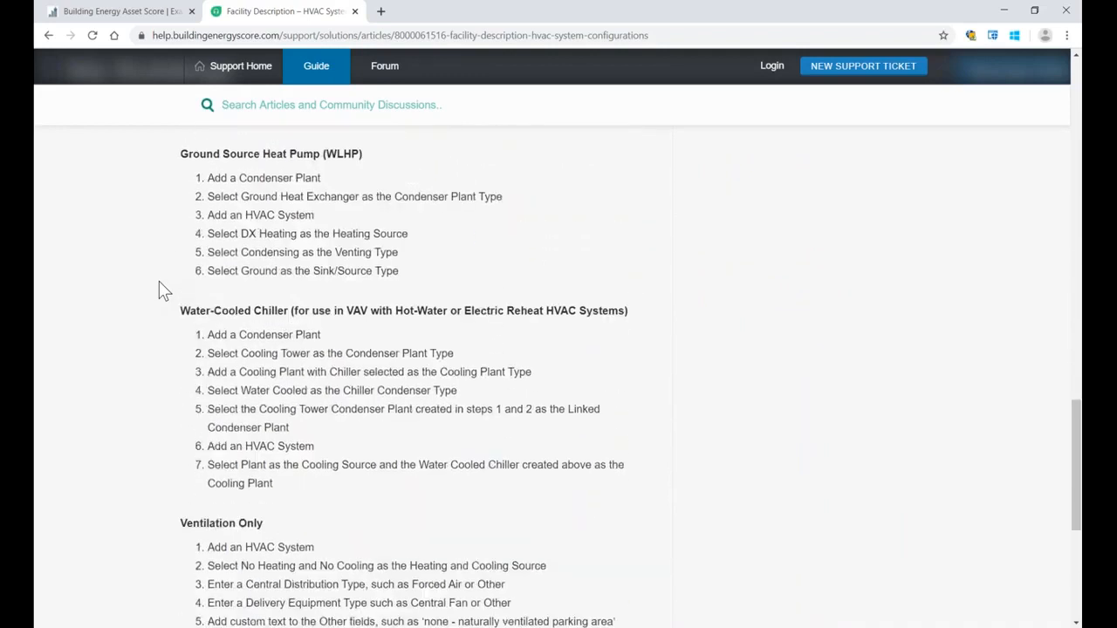
pyautogui.moveTo(183, 153); pyautogui.dragTo(365, 153)
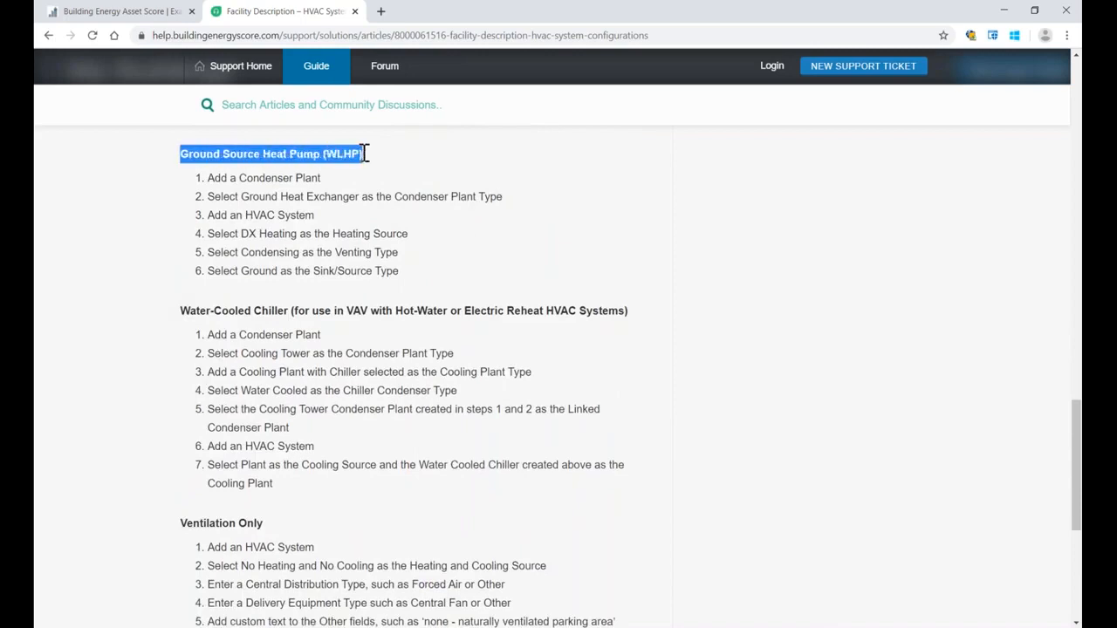
# Step: Return to the audit report, collapse the HVAC section and expand the Service Hot Water System section
pyautogui.click(155, 13)
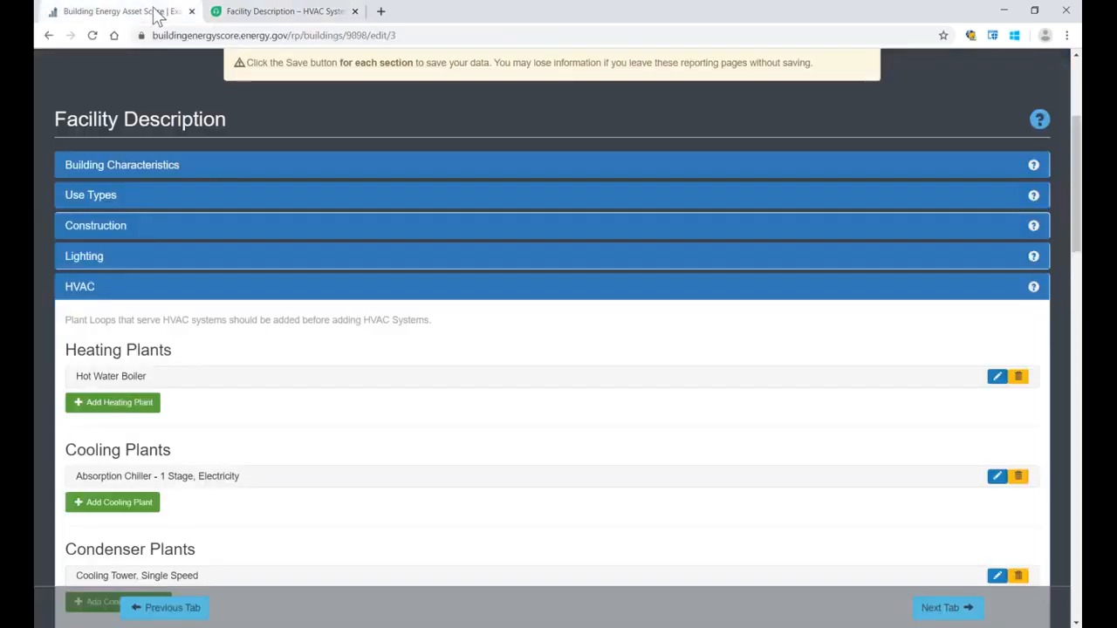
pyautogui.click(77, 288)
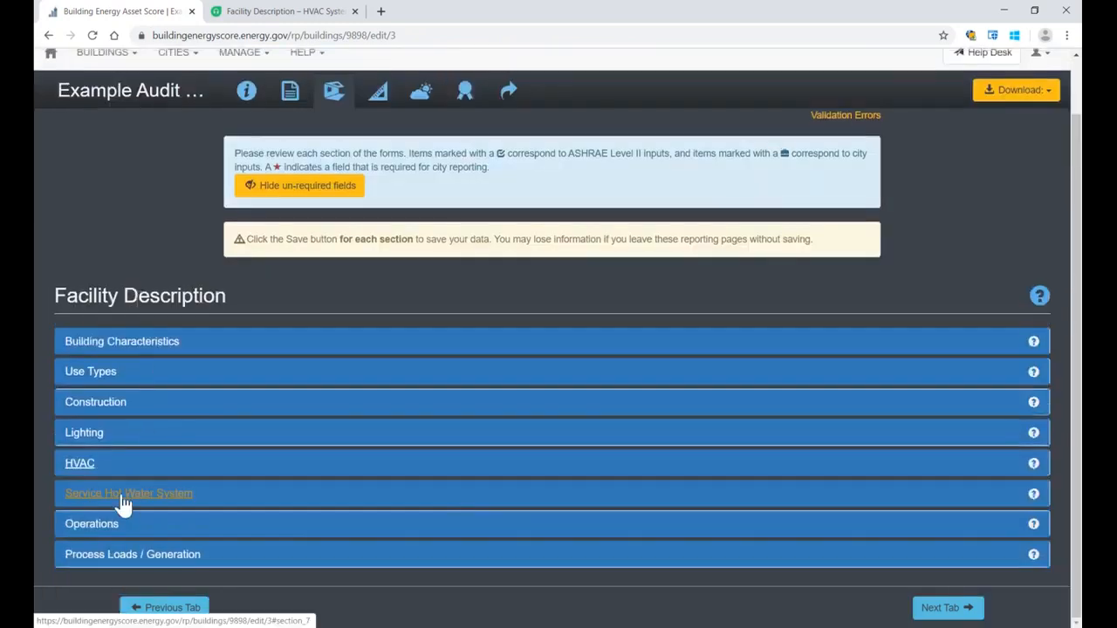
pyautogui.click(122, 502)
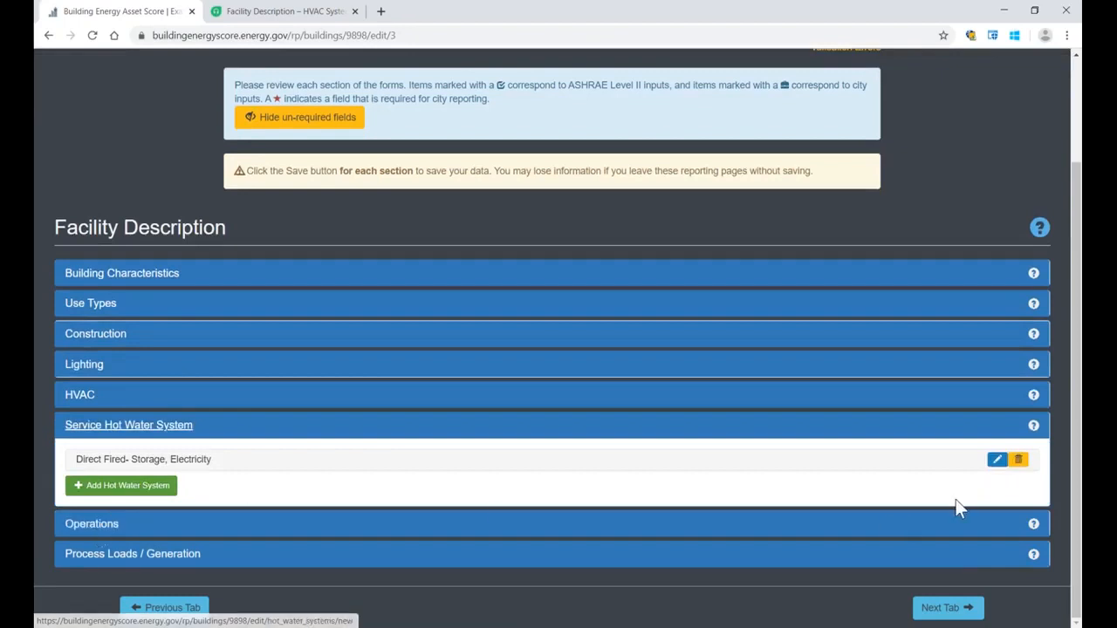
# Step: Edit the Direct Fired- Storage hot water system and set its Fuel Source to Natural Gas
pyautogui.click(996, 459)
pyautogui.scroll(-2, 481, 364)
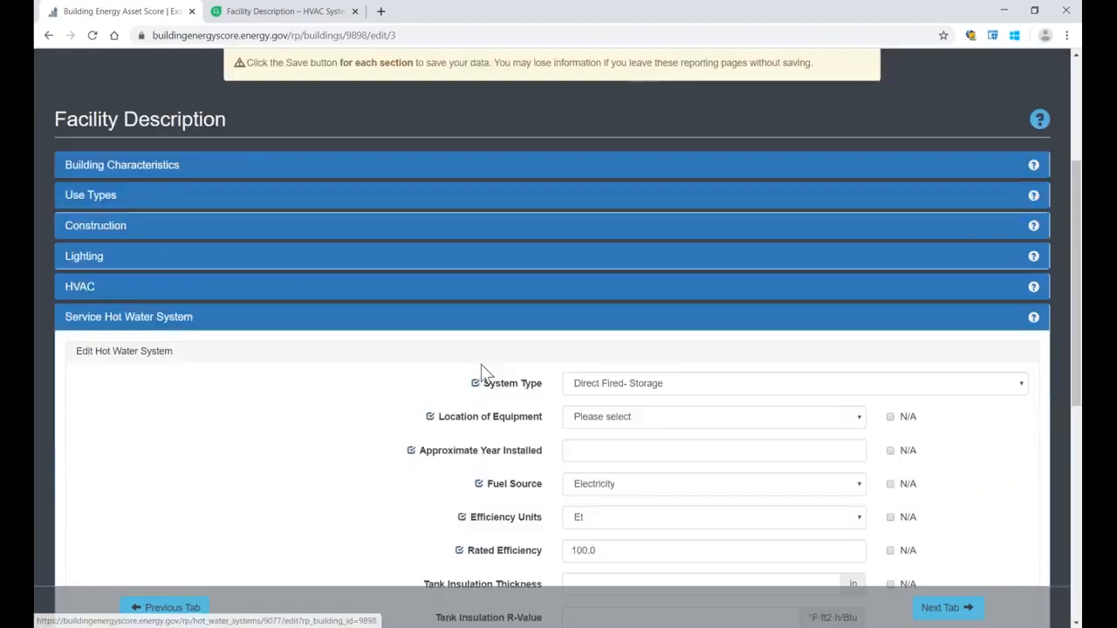
pyautogui.scroll(-1, 481, 364)
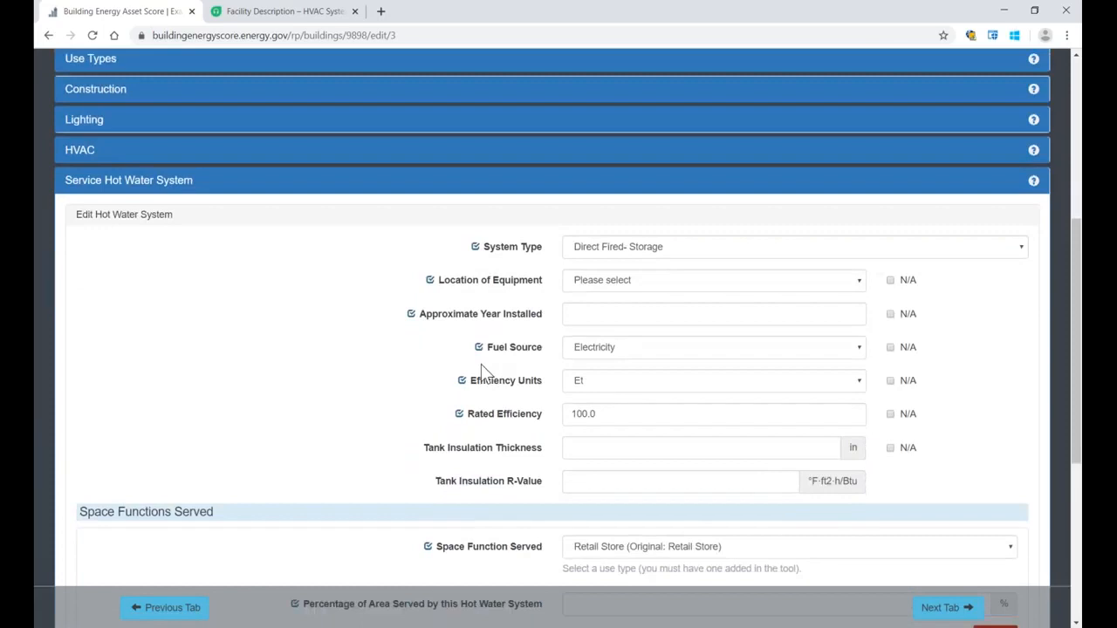
pyautogui.click(686, 354)
pyautogui.scroll(-1, 670, 184)
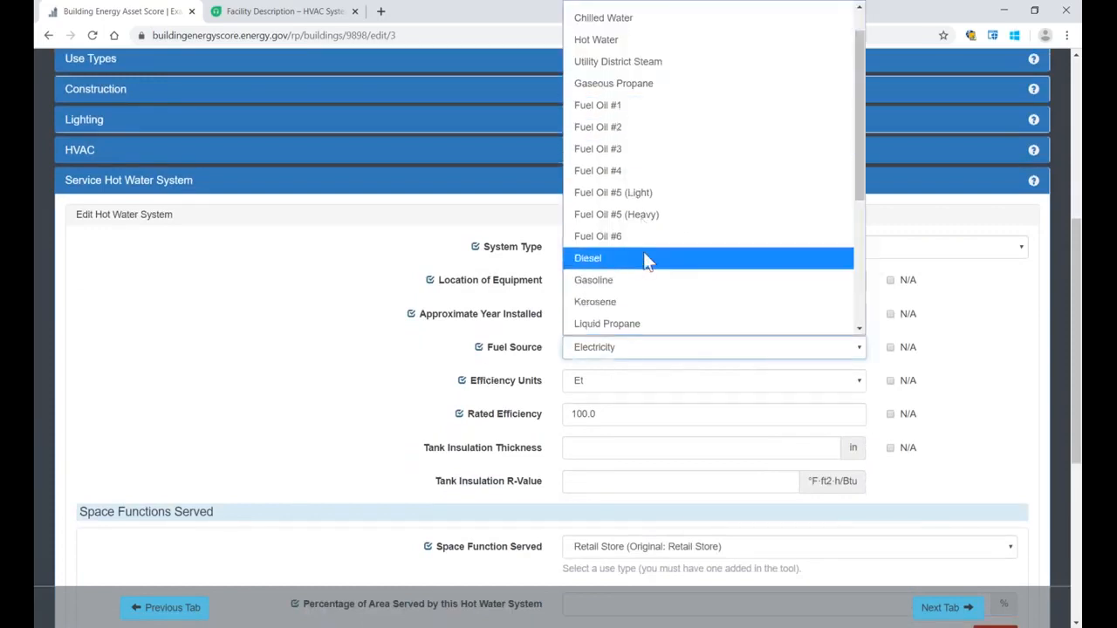
pyautogui.scroll(1, 643, 258)
pyautogui.click(646, 33)
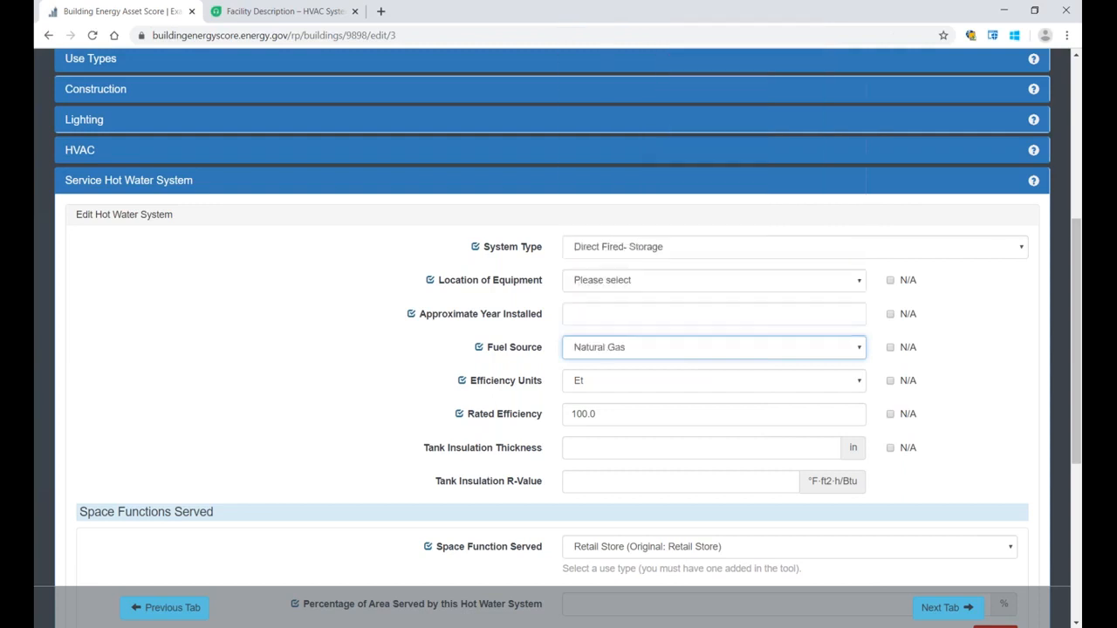
# Step: Review the hot water system's Space Functions Served and the use types available for its first space
pyautogui.scroll(-4, 356, 290)
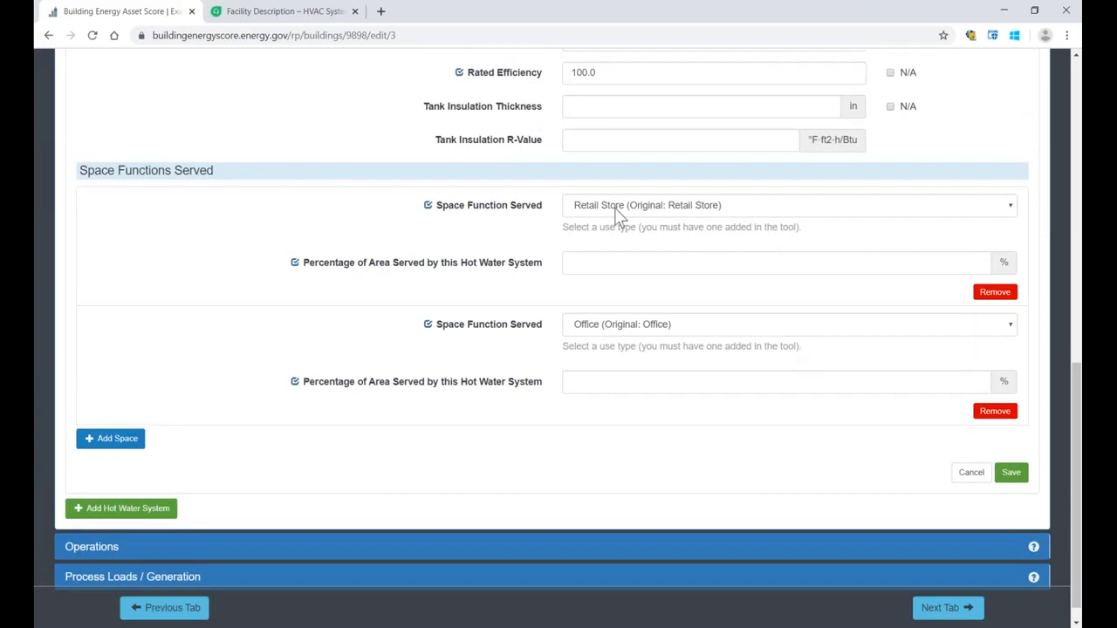
pyautogui.moveTo(229, 170); pyautogui.dragTo(78, 170)
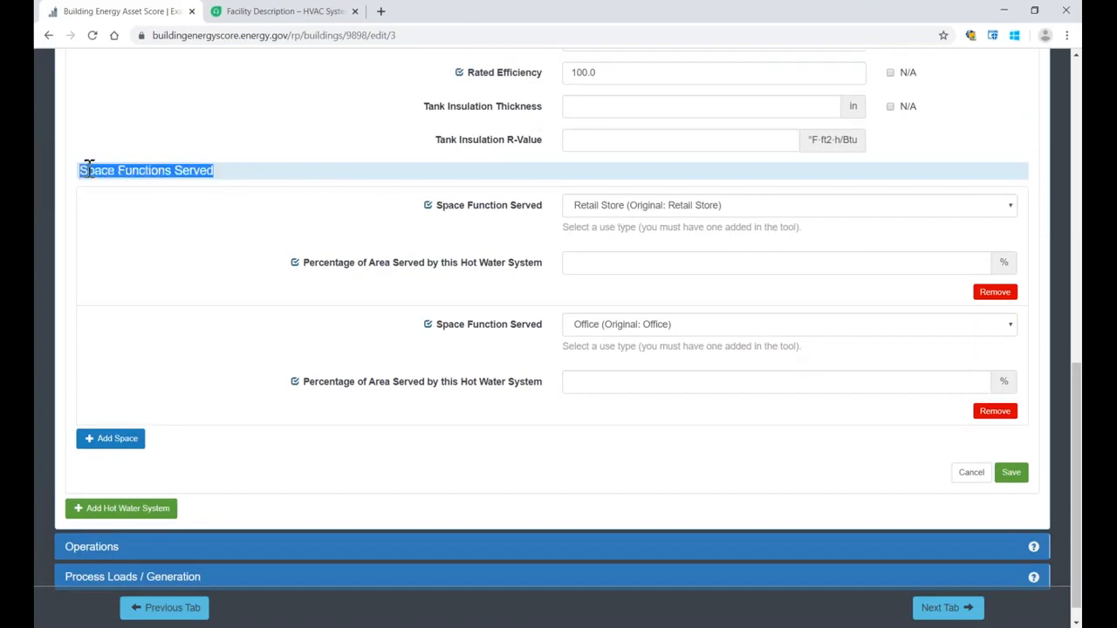
pyautogui.click(625, 209)
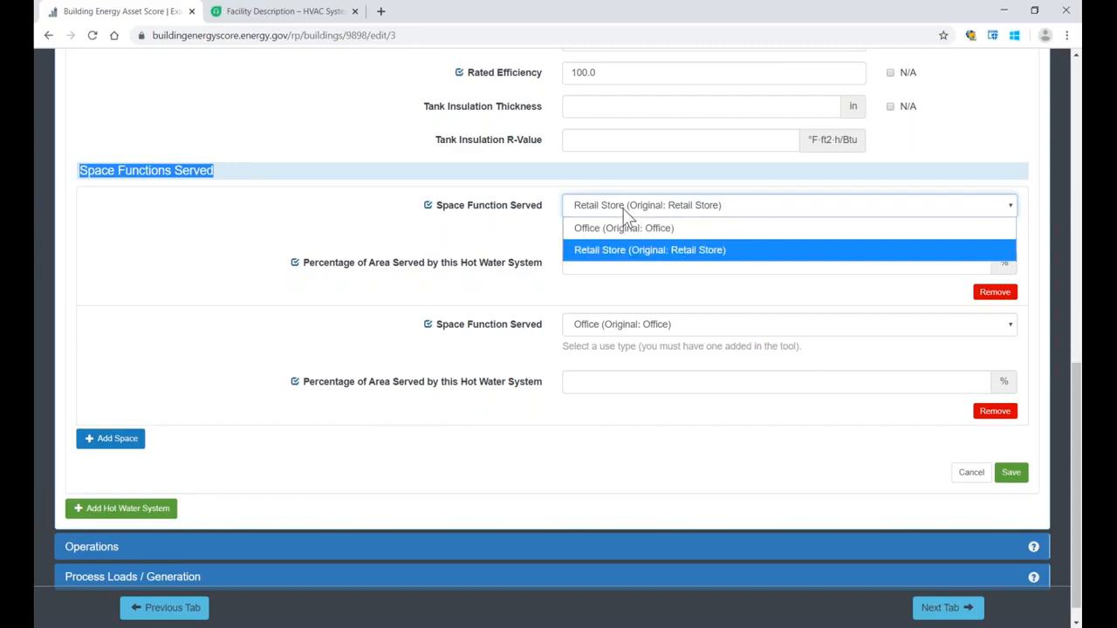
pyautogui.click(623, 210)
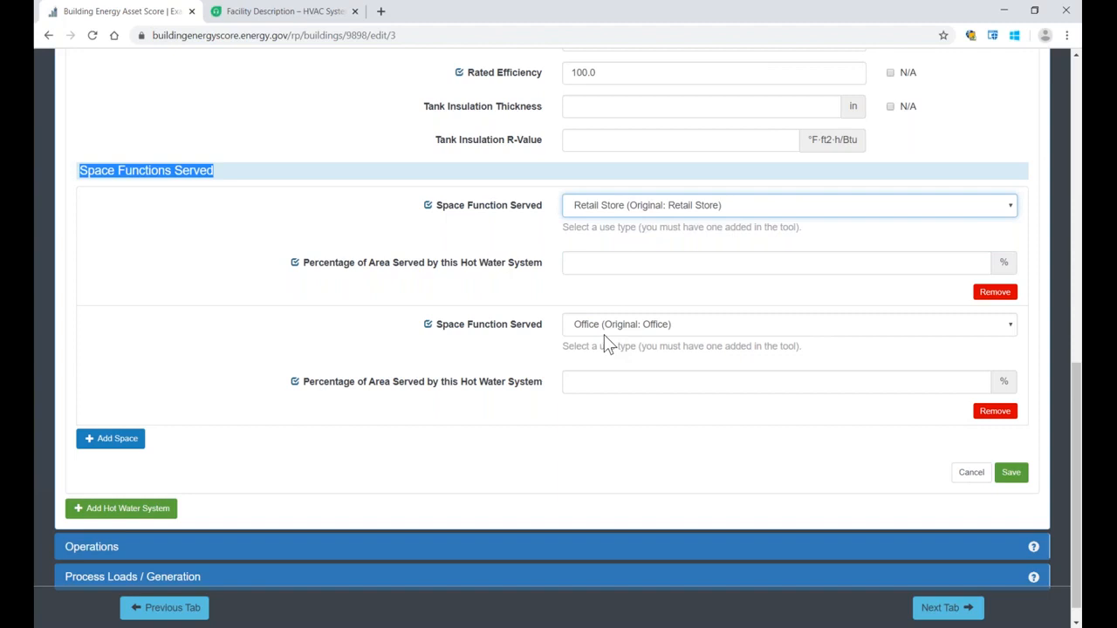
# Step: Set the percentage of area served by the hot water system to 100% for both Retail Store and Office, and save the system
pyautogui.click(626, 262)
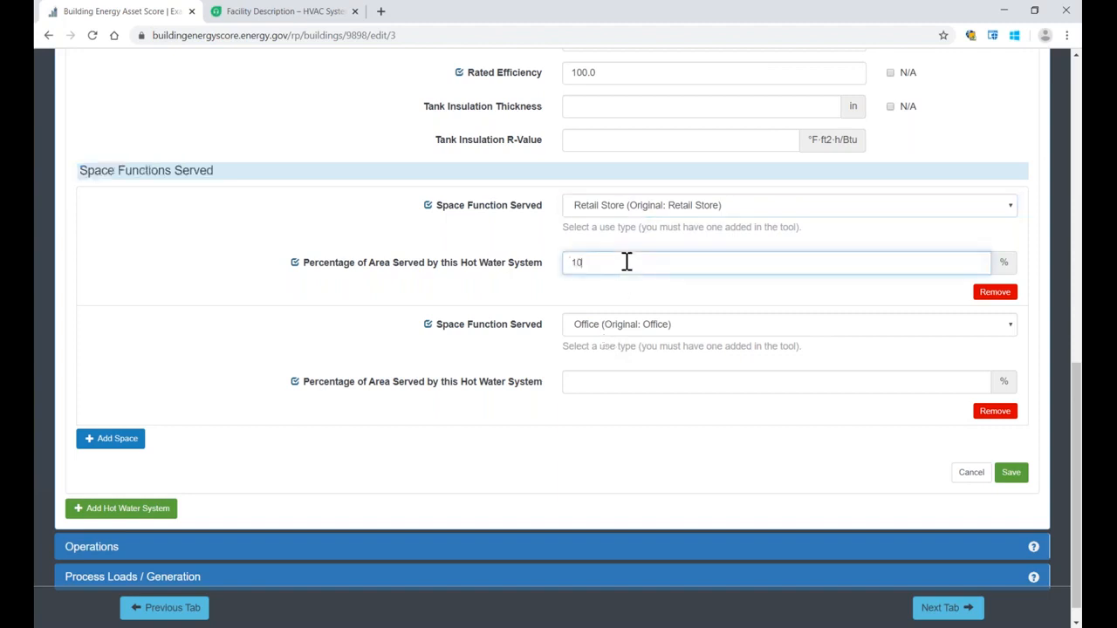
pyautogui.click(627, 379)
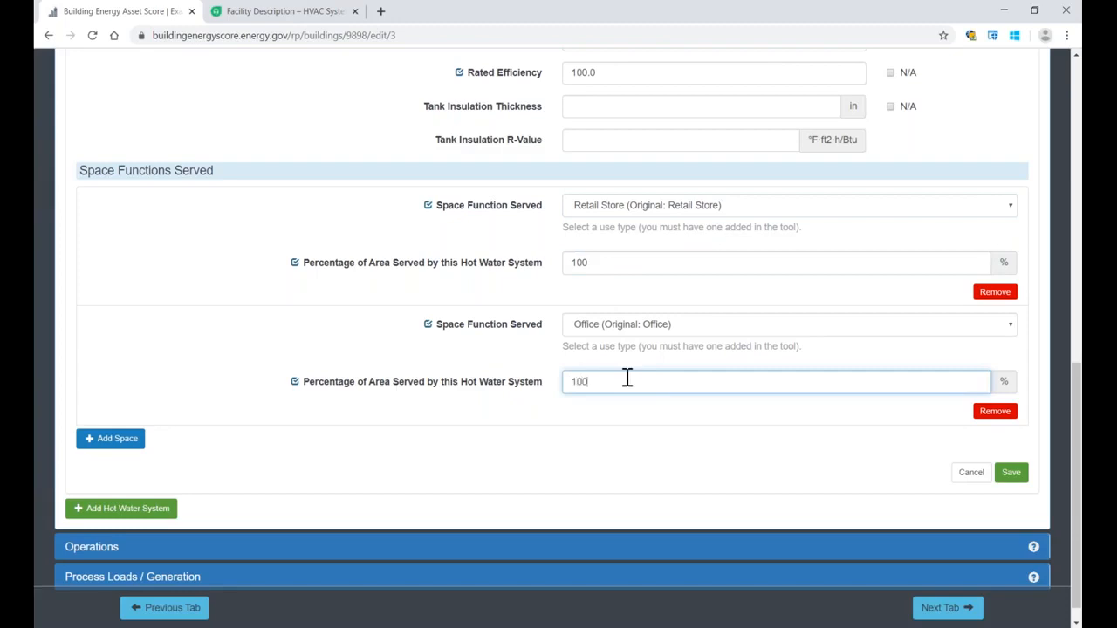
pyautogui.click(1011, 474)
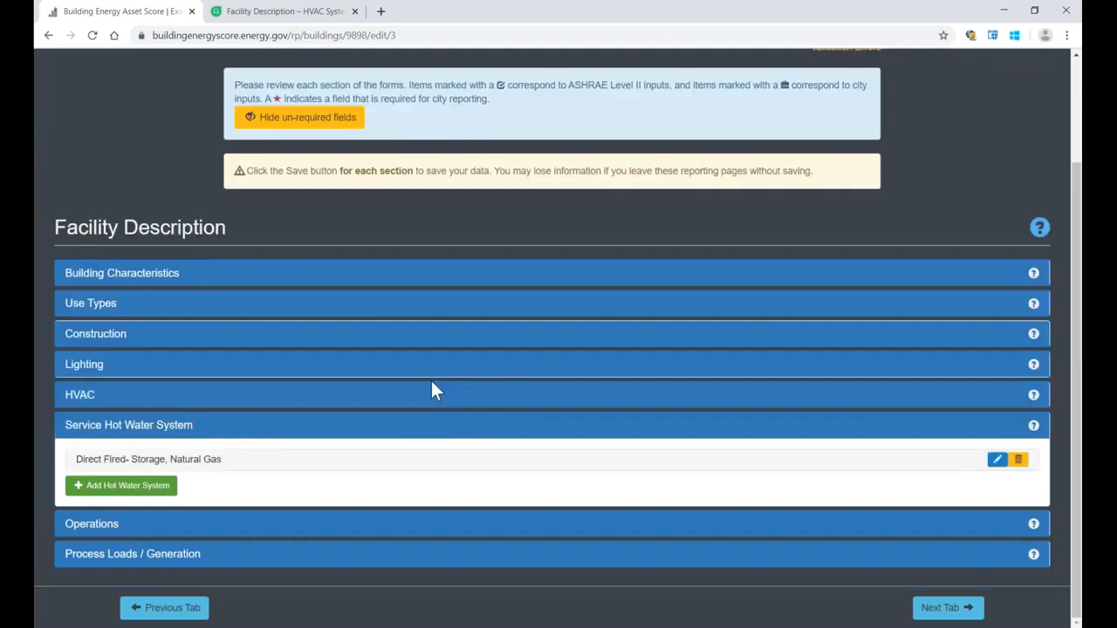
# Step: Expand the Operations section, review its elevator and operation entries, and collapse it again
pyautogui.click(94, 526)
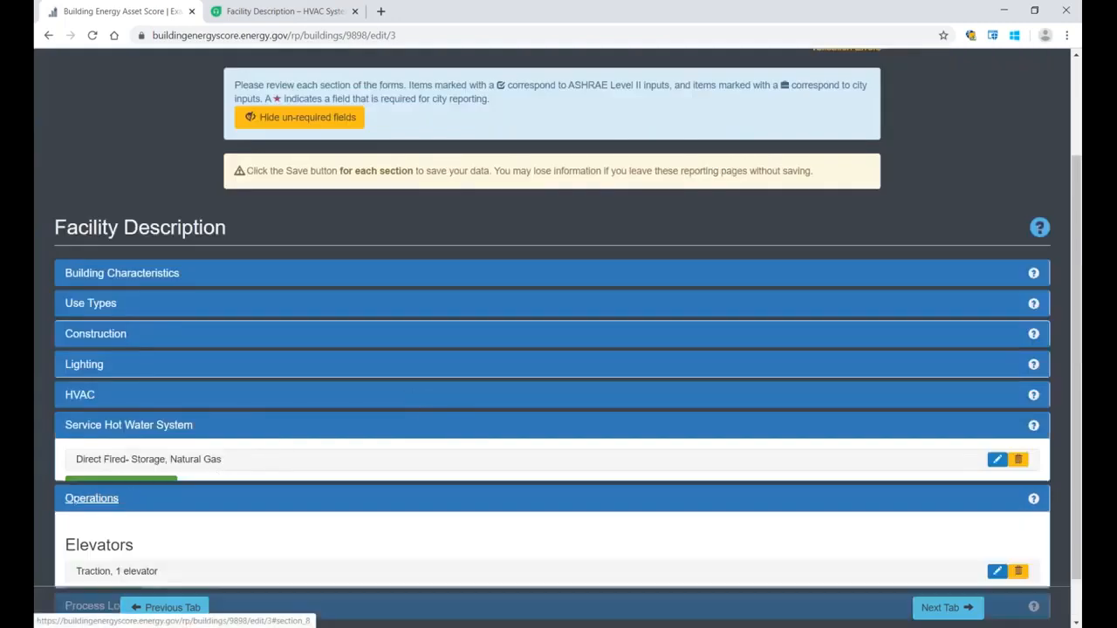
pyautogui.scroll(-2, 315, 534)
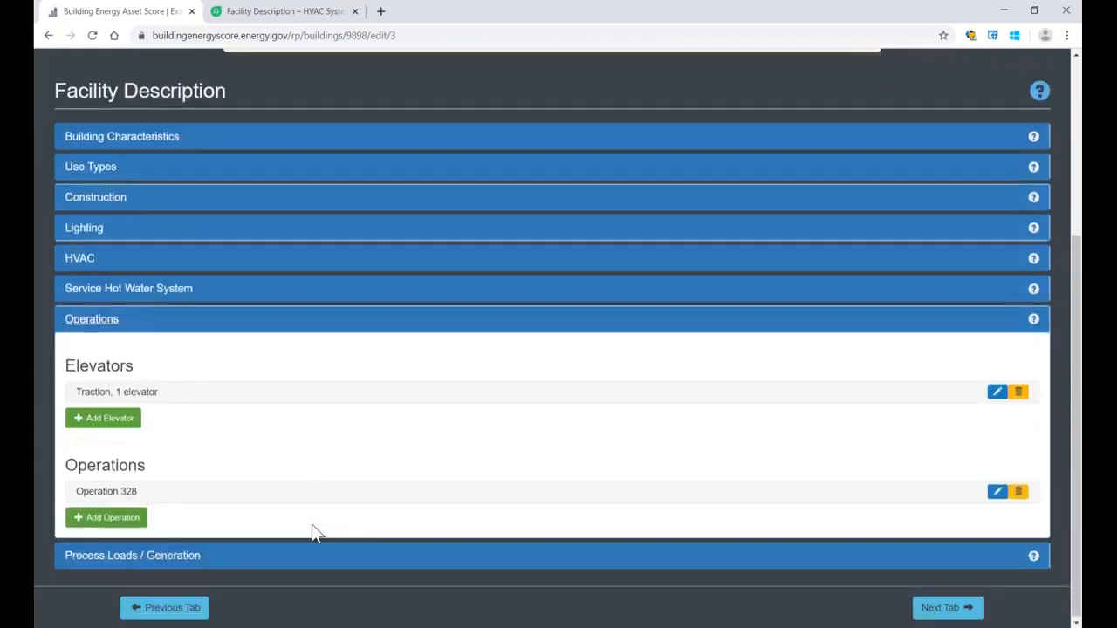
pyautogui.click(93, 321)
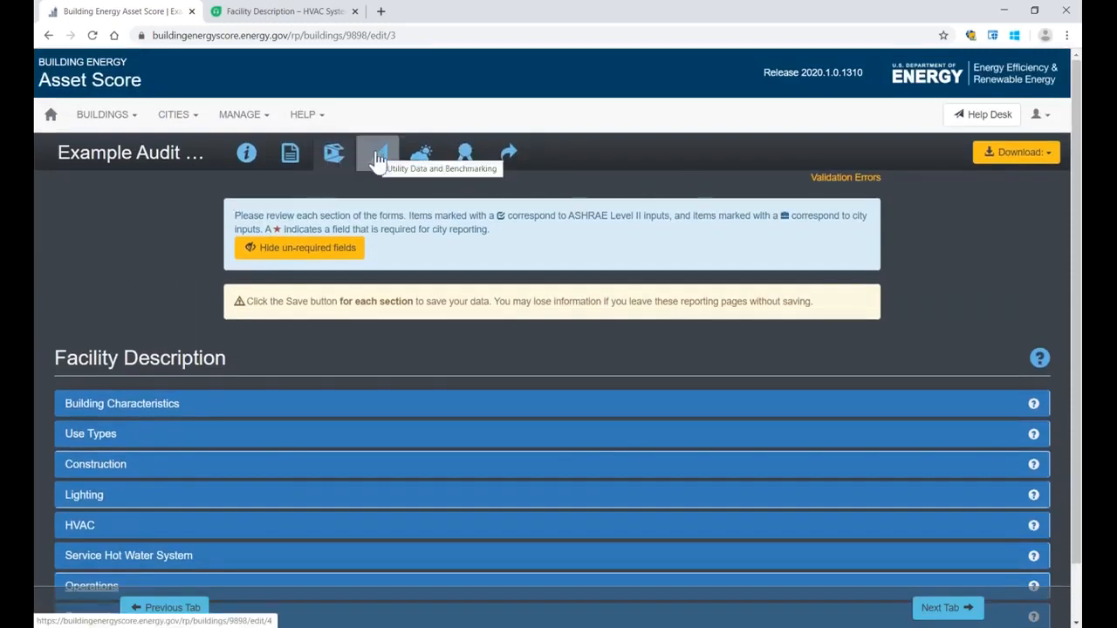
# Step: Go to Utility Data and Benchmarking and review the Ownership Details and Metering Configuration sections, collapsing each one again
pyautogui.click(378, 161)
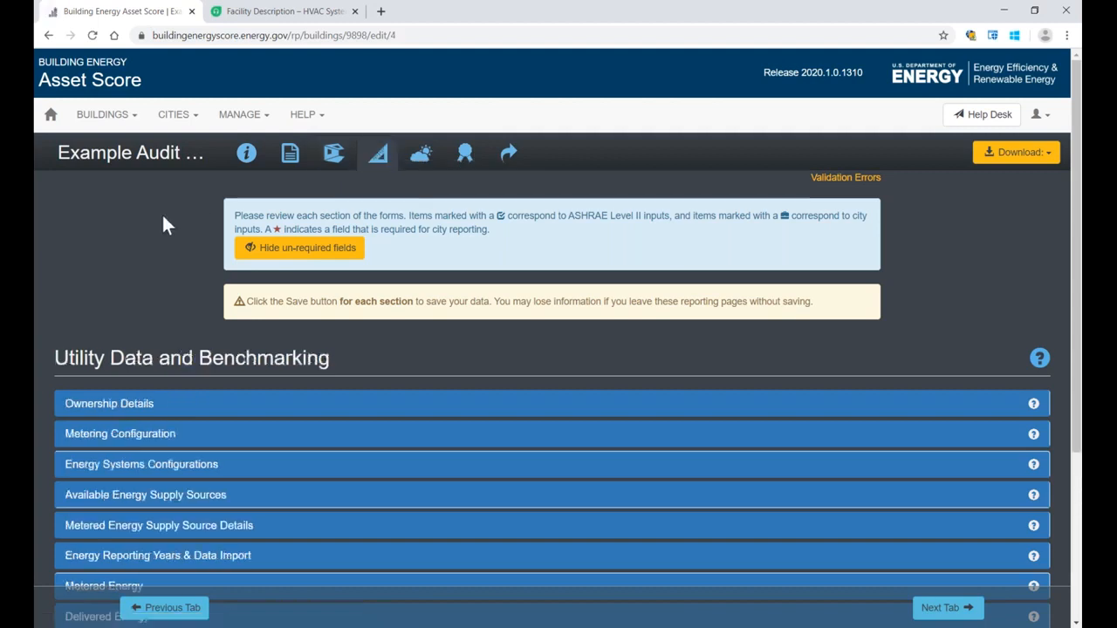
pyautogui.scroll(-2, 147, 227)
pyautogui.scroll(-1, 148, 228)
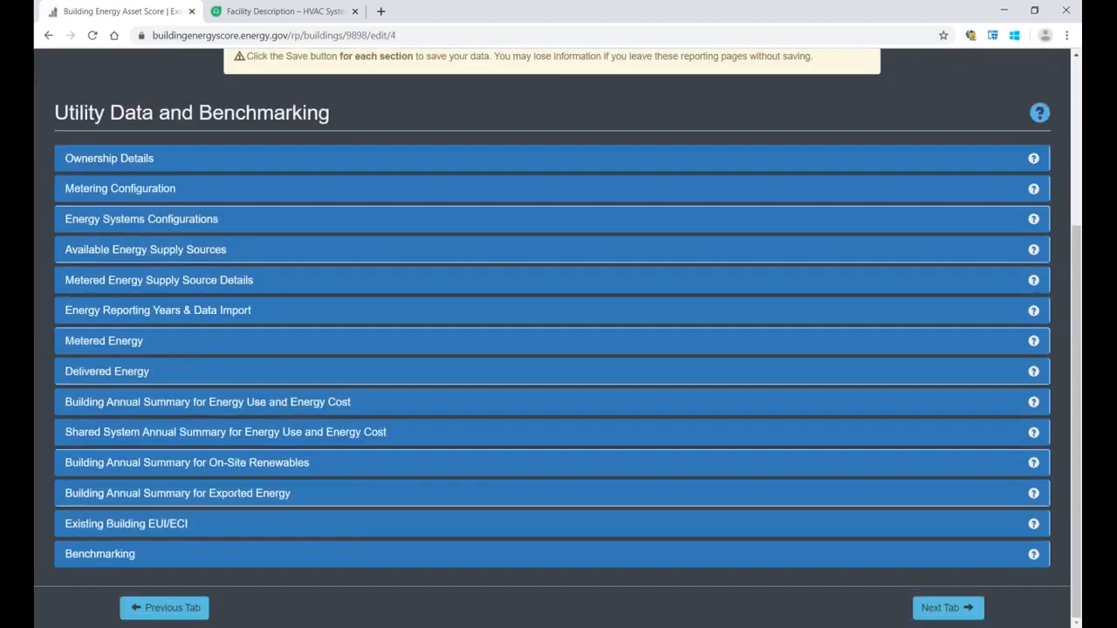
pyautogui.click(103, 164)
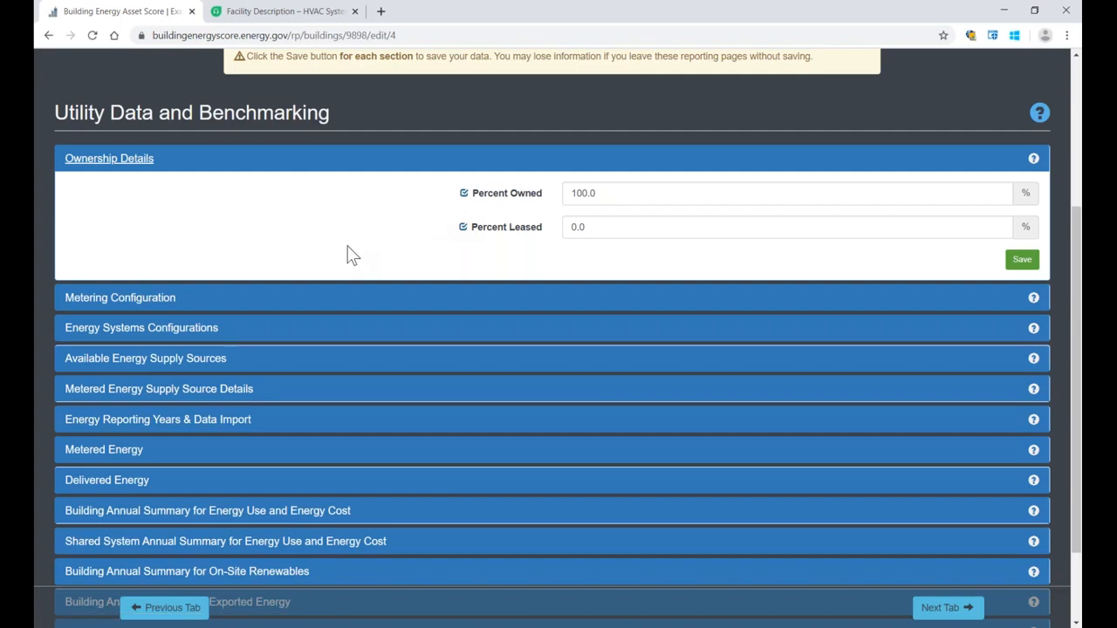
pyautogui.click(112, 159)
pyautogui.click(116, 194)
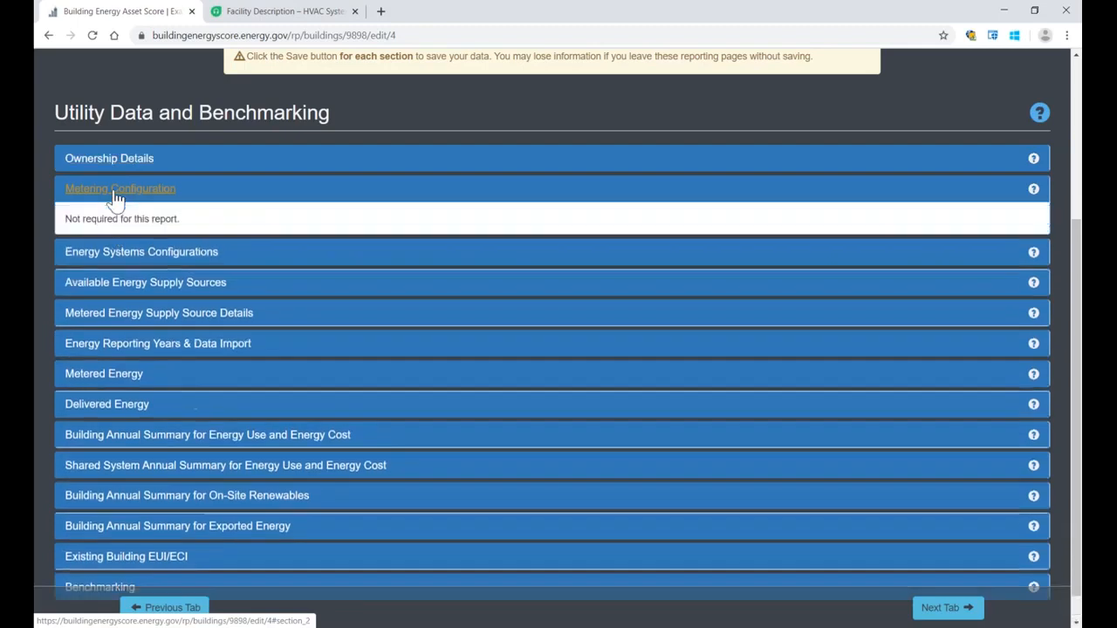
pyautogui.click(116, 194)
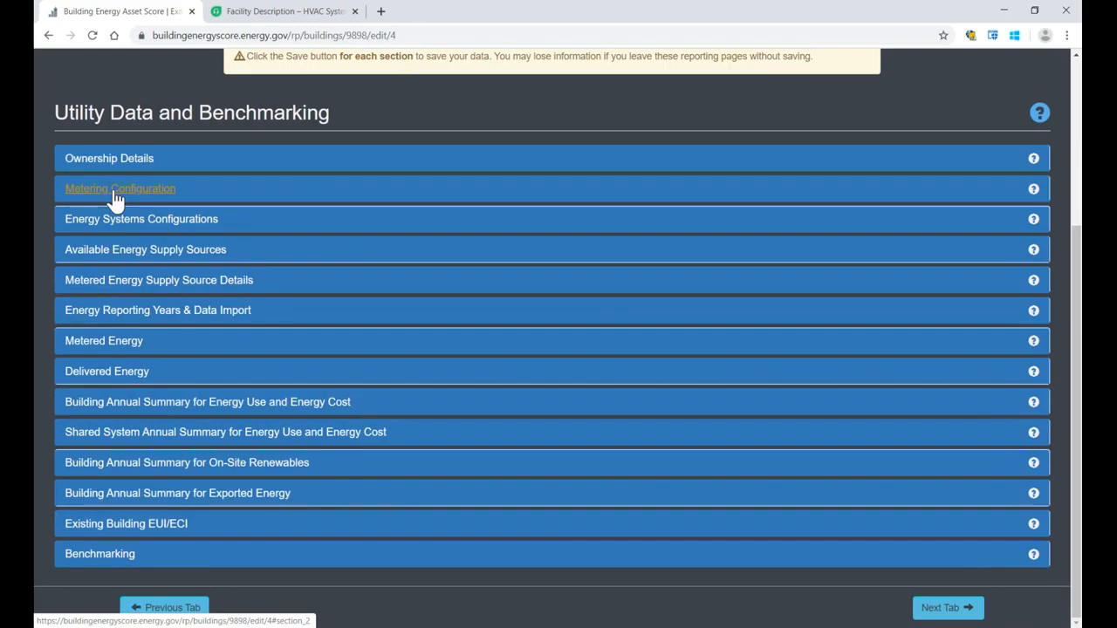
# Step: Expand Available Energy Supply Sources, examine the energy types offered for a new available energy, and cancel the new entry
pyautogui.click(120, 251)
pyautogui.scroll(-1, 120, 256)
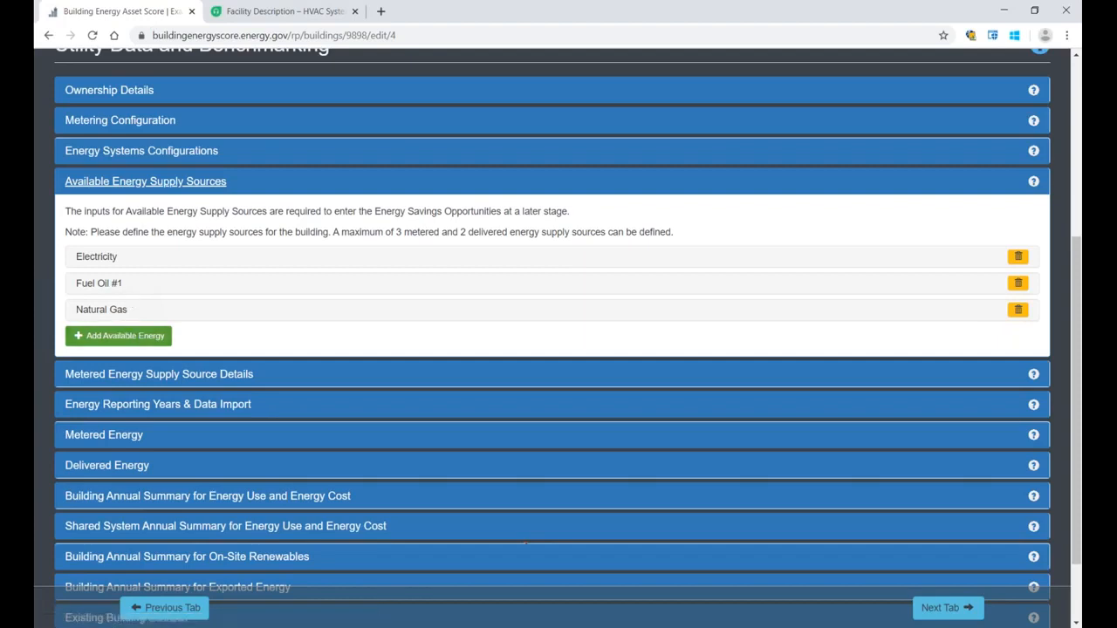
pyautogui.click(105, 337)
pyautogui.click(703, 372)
pyautogui.scroll(-1, 689, 338)
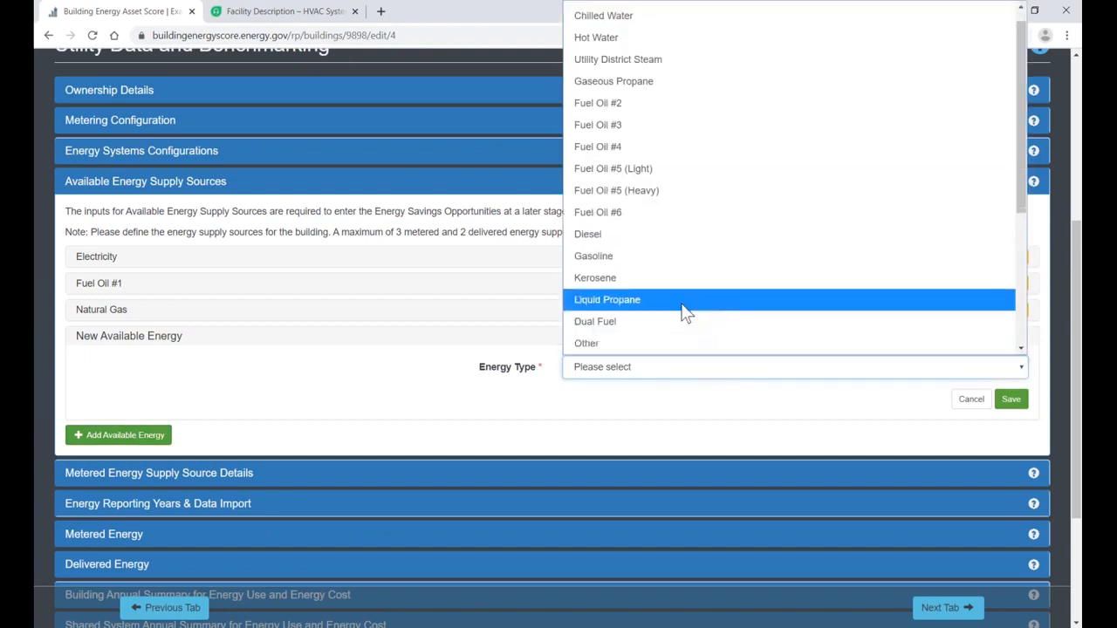
pyautogui.scroll(-3, 685, 314)
pyautogui.scroll(3, 685, 314)
pyautogui.scroll(-3, 685, 313)
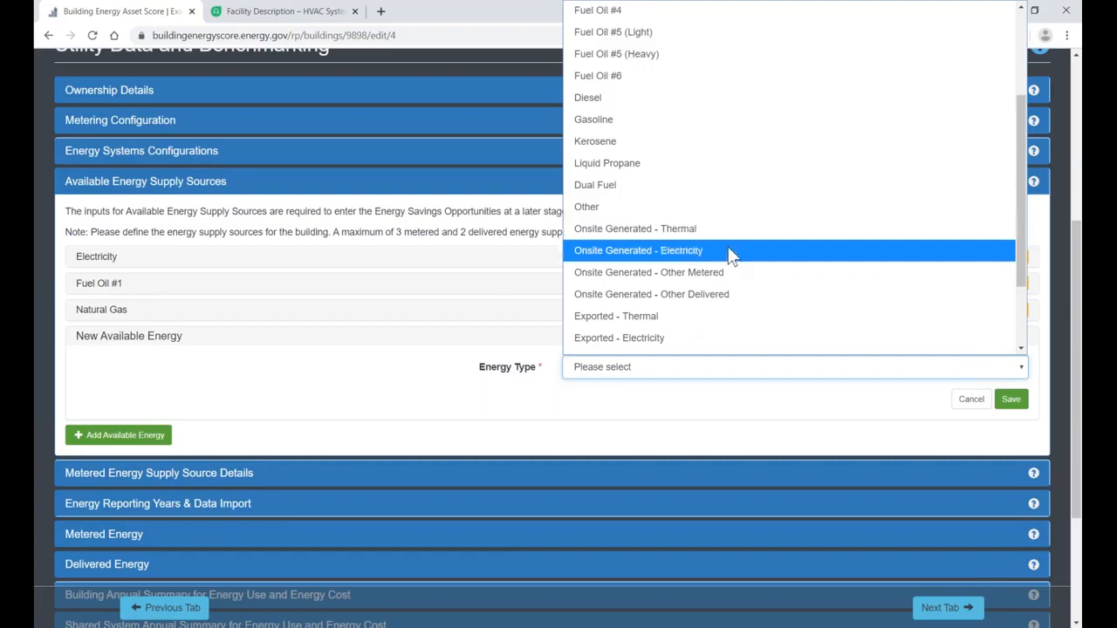
pyautogui.scroll(-3, 730, 254)
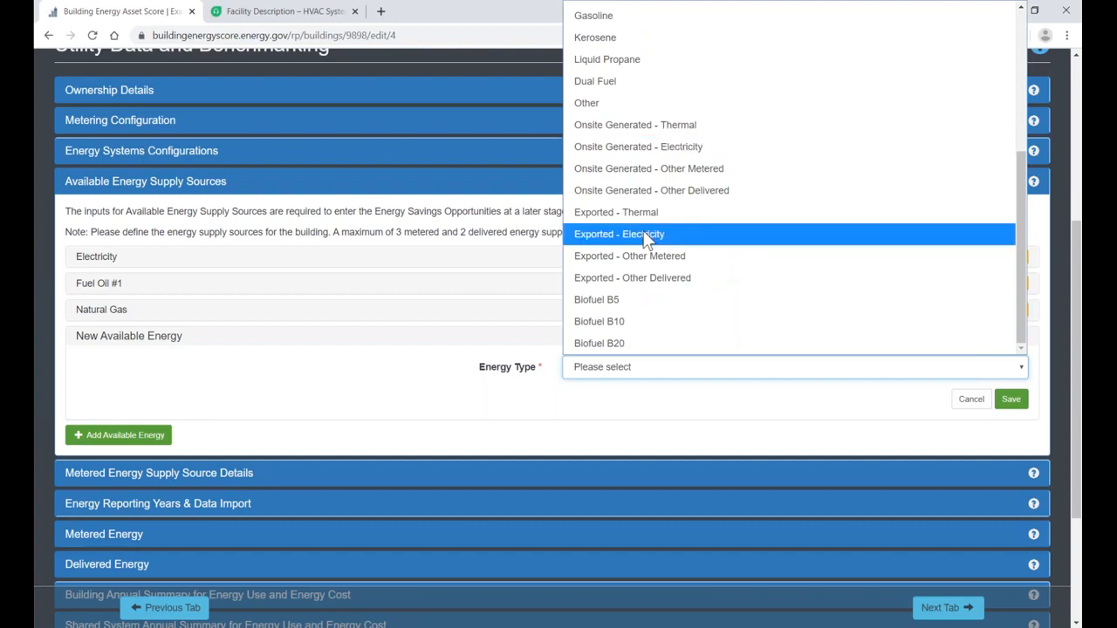
pyautogui.click(441, 351)
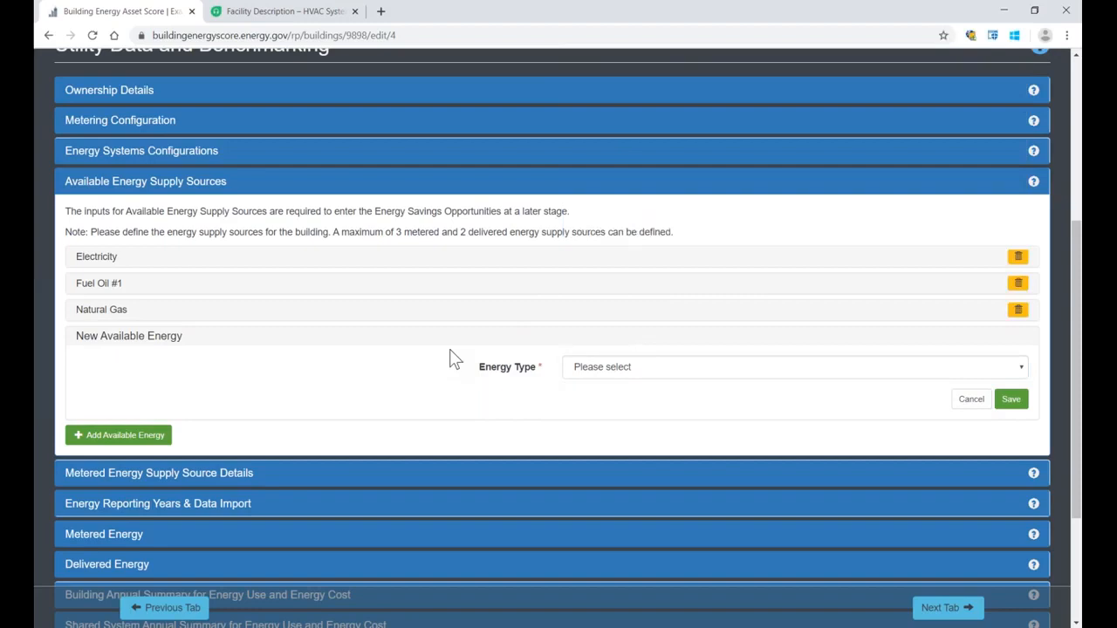
pyautogui.click(969, 400)
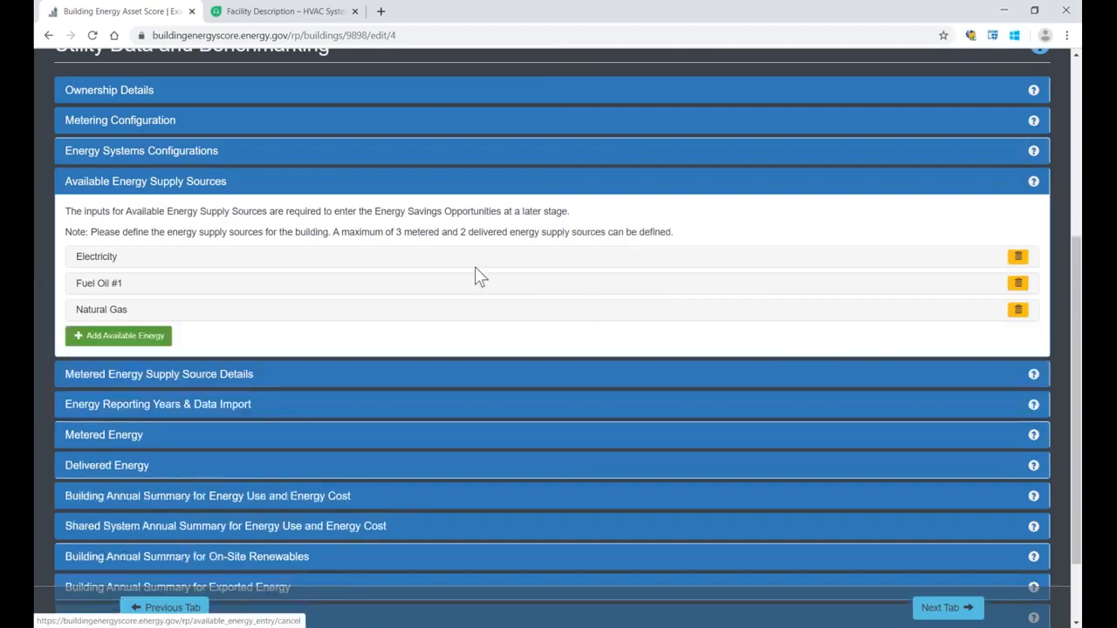
# Step: In Metered Energy, set the December 2015 electricity use to 83337 kWh, save the readings and check the average annual total
pyautogui.scroll(-2, 367, 247)
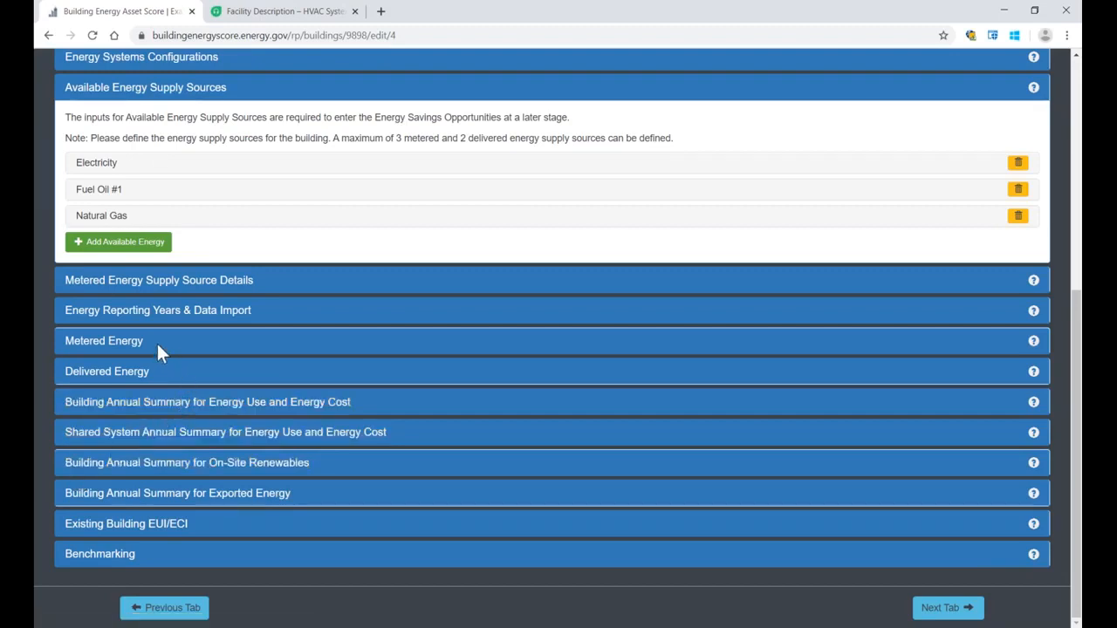
pyautogui.click(96, 341)
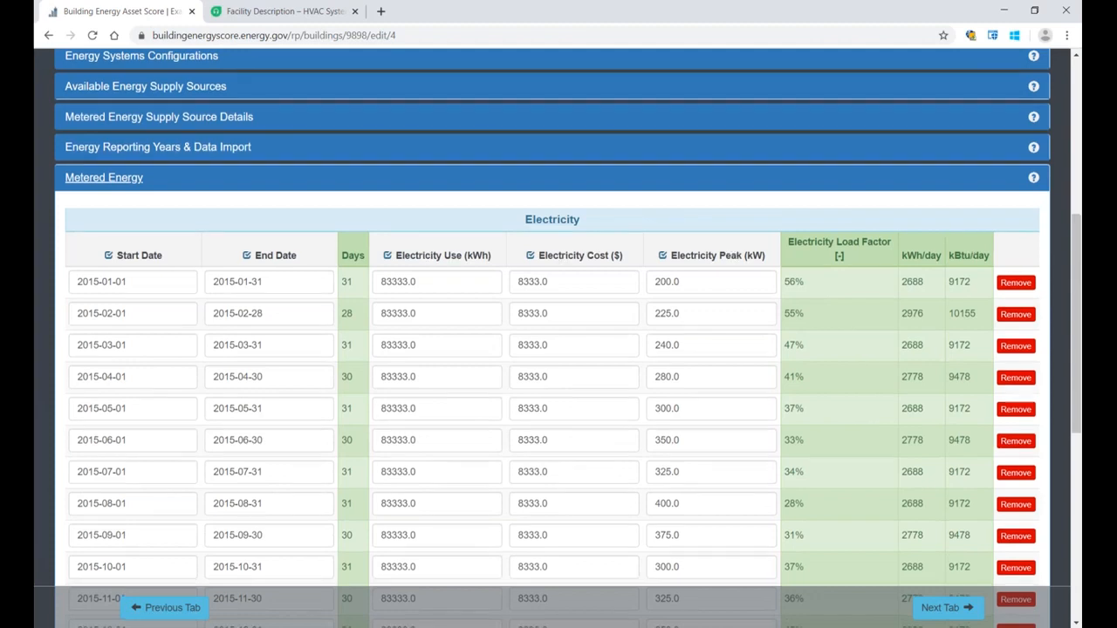
pyautogui.scroll(-2, 558, 349)
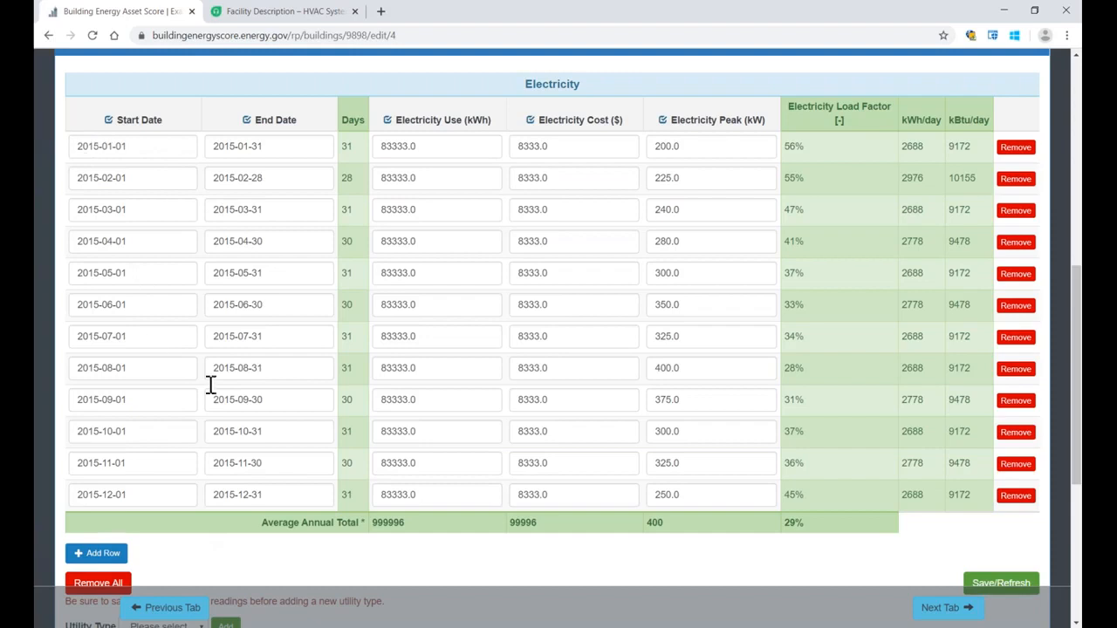
pyautogui.moveTo(403, 494); pyautogui.dragTo(439, 494)
pyautogui.write('7')
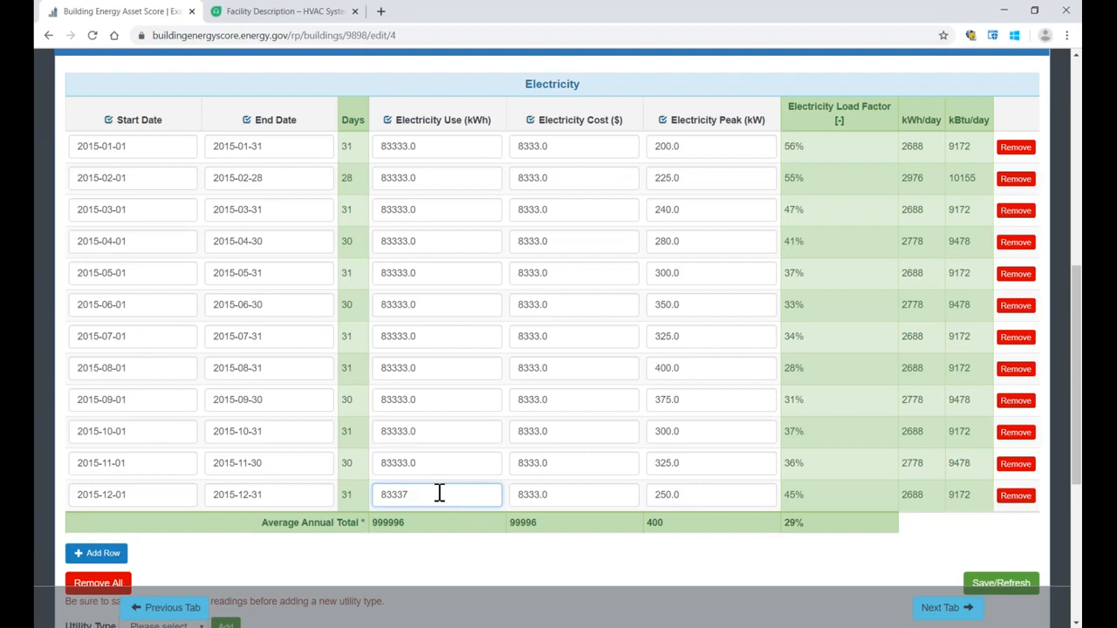
pyautogui.scroll(-1, 416, 491)
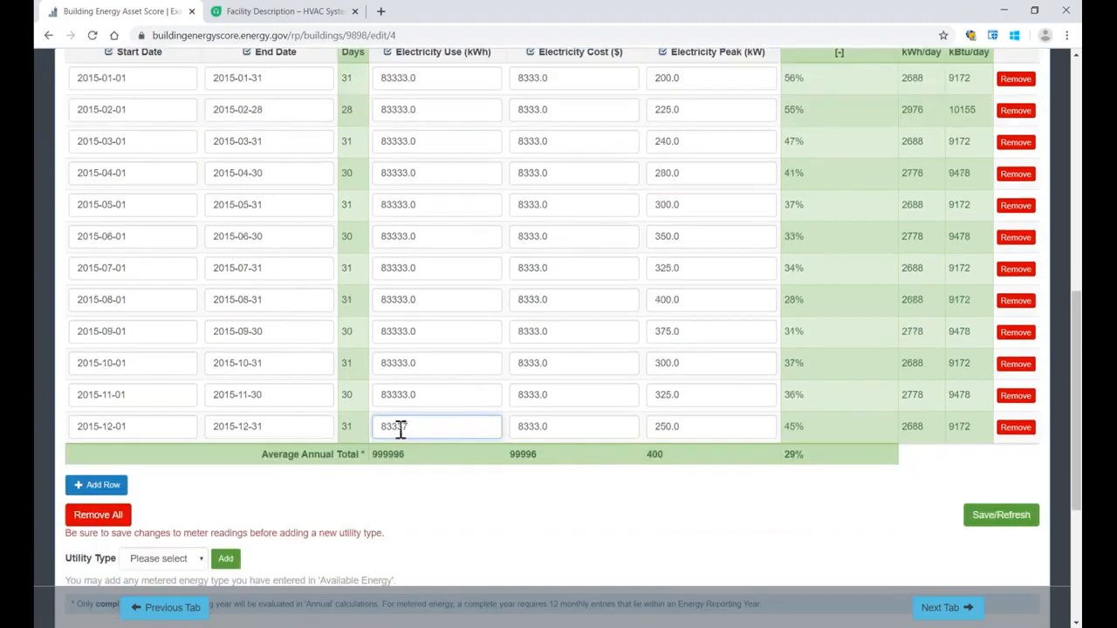
pyautogui.click(986, 522)
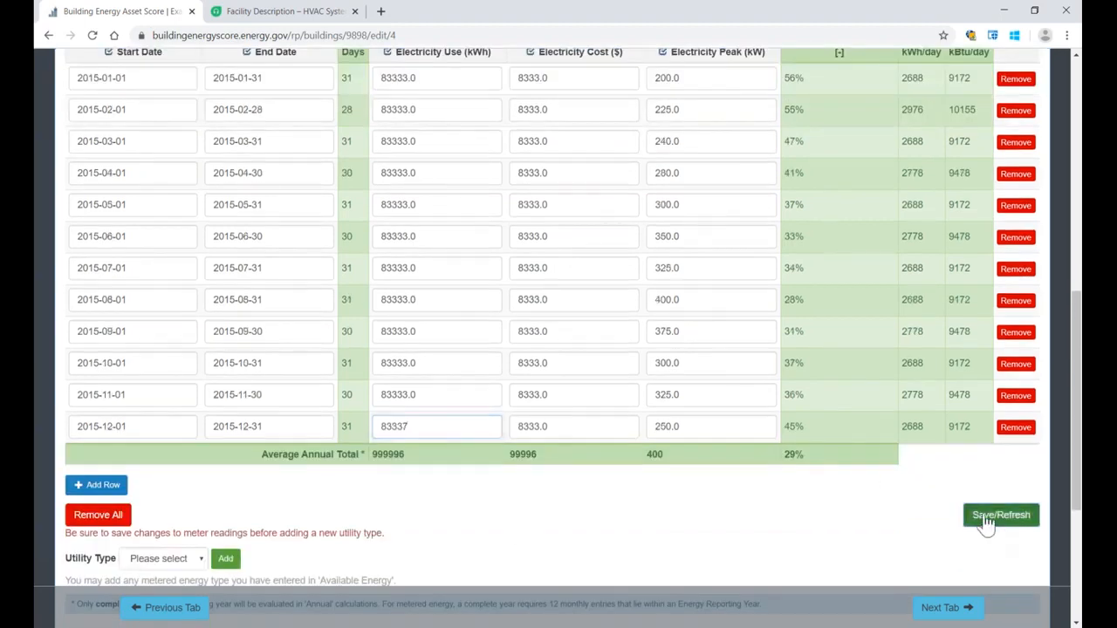
pyautogui.moveTo(416, 456); pyautogui.dragTo(373, 459)
pyautogui.click(388, 476)
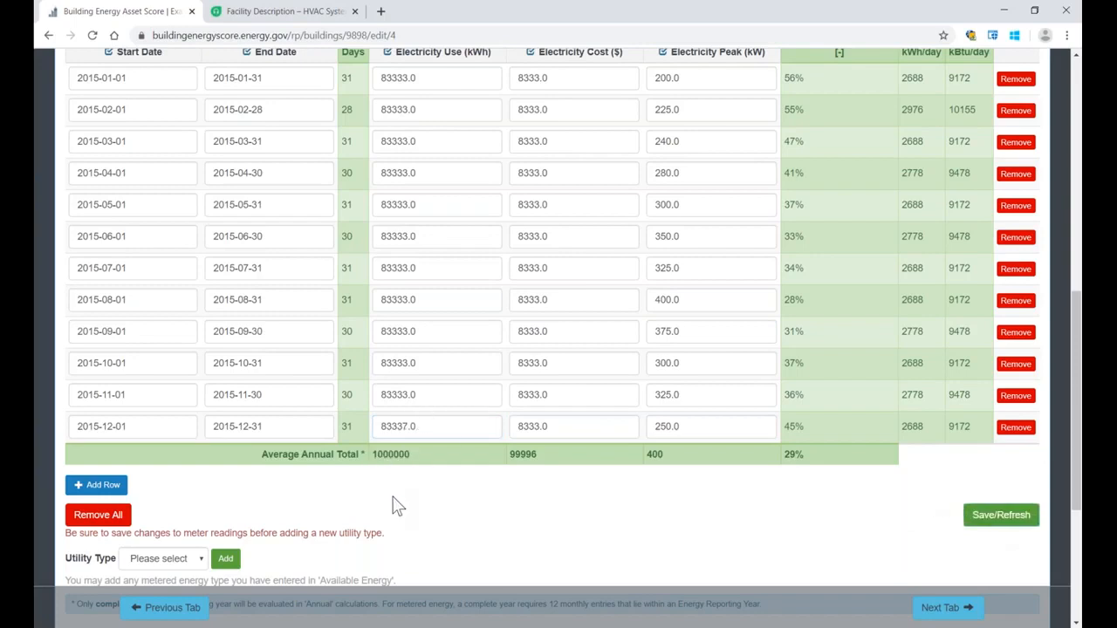
# Step: Review the rest of the metered electricity table, and expand Delivered Energy to examine its Fuel Oil #1 deliveries
pyautogui.scroll(2, 472, 370)
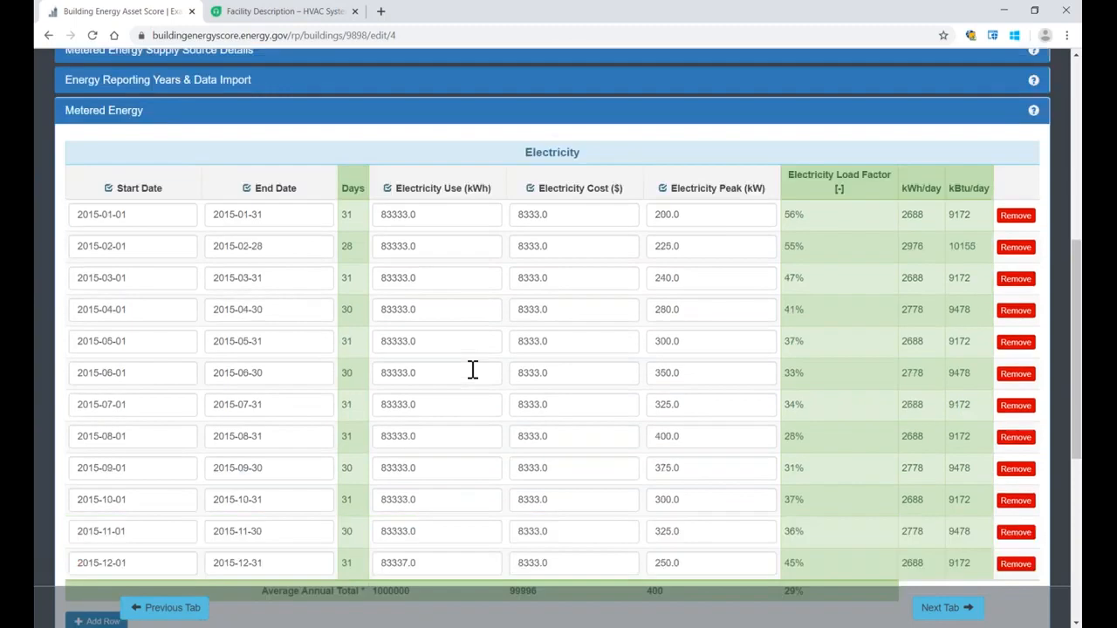
pyautogui.scroll(-2, 473, 370)
pyautogui.scroll(-3, 472, 370)
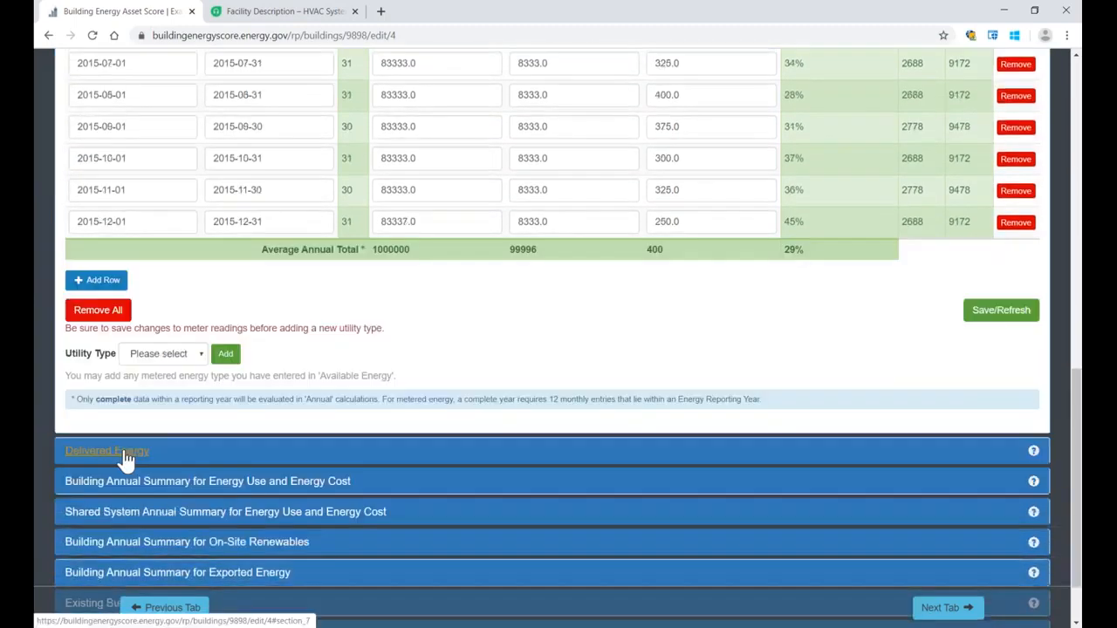
pyautogui.click(125, 456)
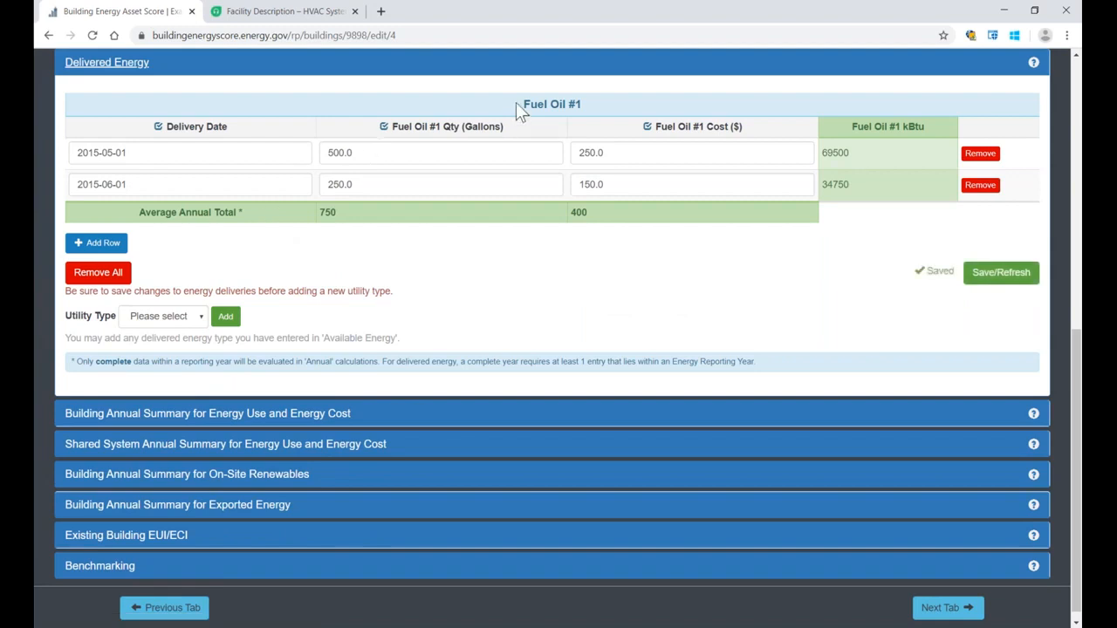
pyautogui.moveTo(516, 103); pyautogui.dragTo(587, 105)
pyautogui.scroll(2, 515, 273)
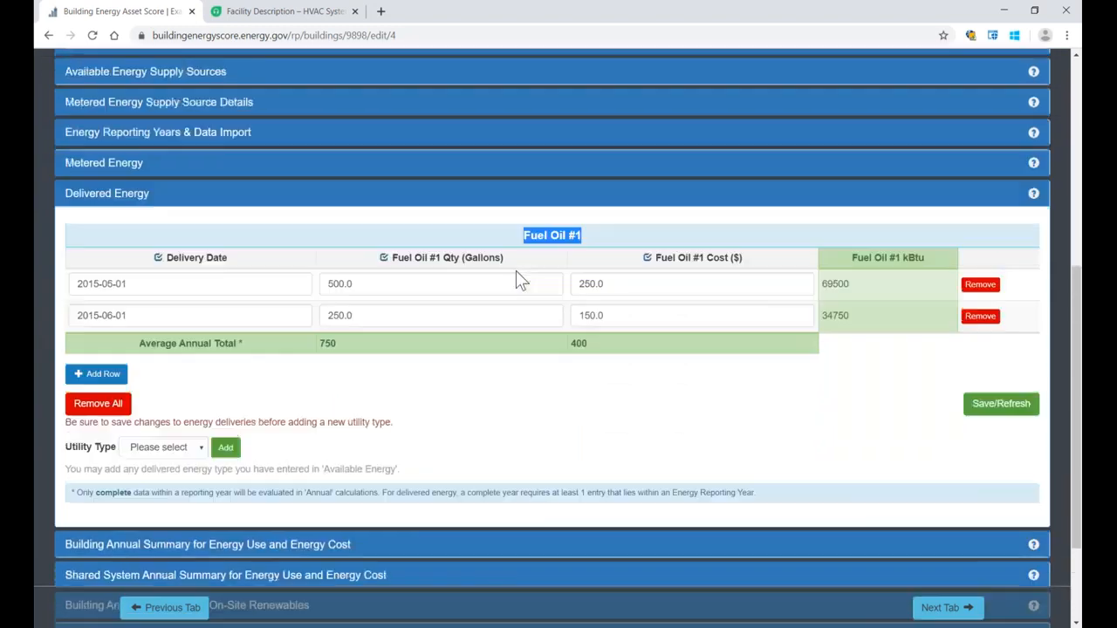
pyautogui.scroll(1, 516, 278)
pyautogui.scroll(1, 269, 288)
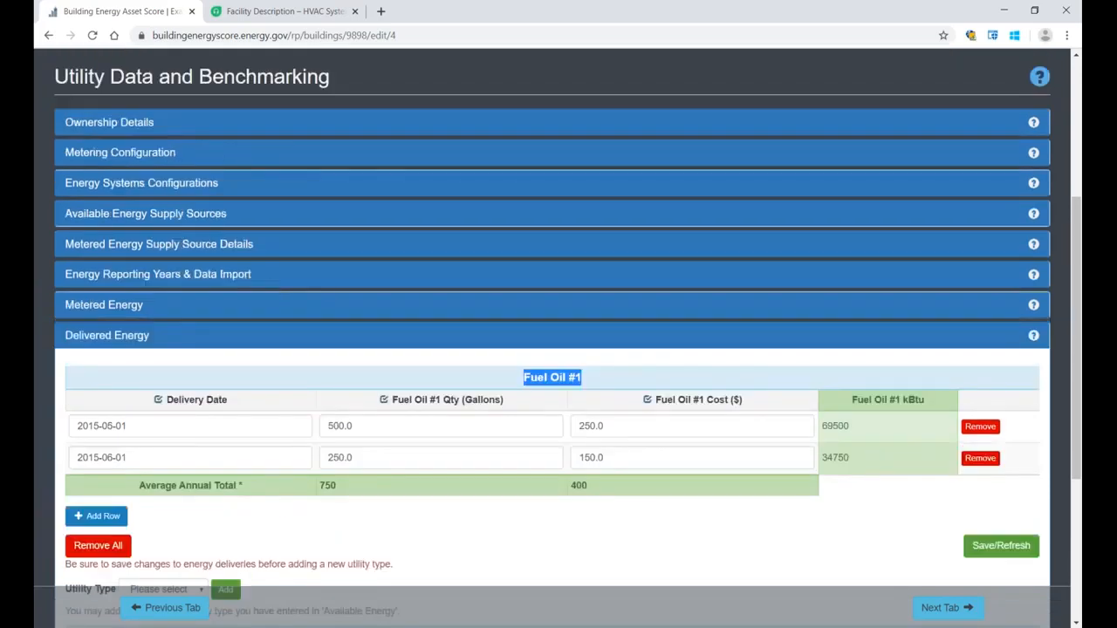
# Step: Expand Energy Reporting Years & Data Import and add an energy year with start date 2016-01-01
pyautogui.click(103, 276)
pyautogui.click(185, 399)
pyautogui.write('2016-01-01')
pyautogui.click(330, 399)
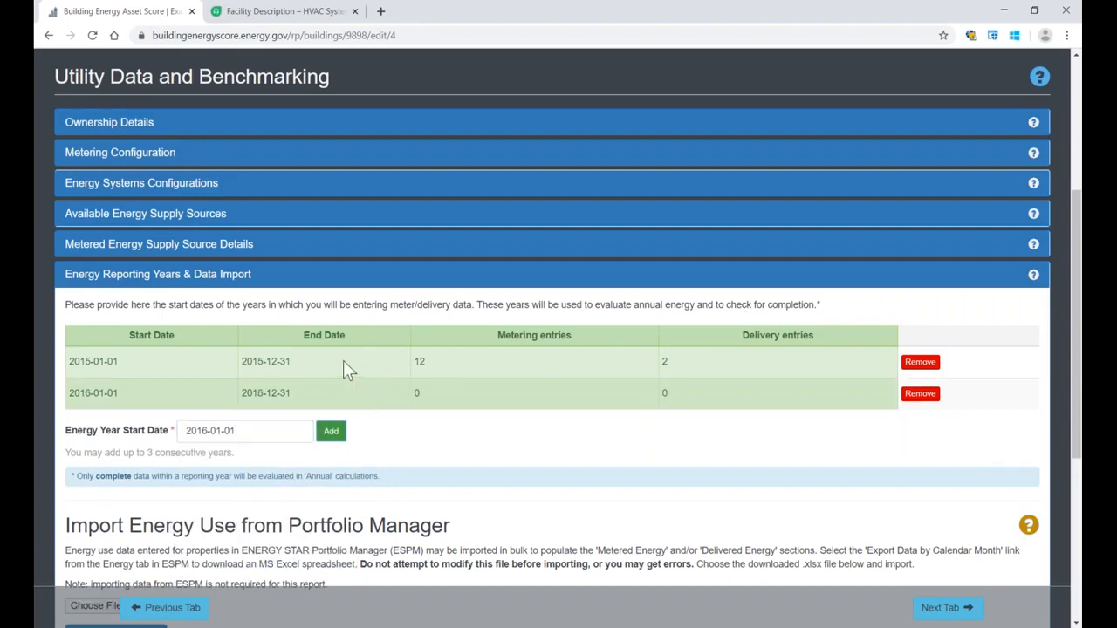
# Step: Check the metering and delivery entry counts for the 2015 and 2016 energy reporting years
pyautogui.doubleClick(419, 361)
pyautogui.doubleClick(664, 362)
pyautogui.click(594, 423)
pyautogui.scroll(-1, 461, 436)
pyautogui.doubleClick(416, 324)
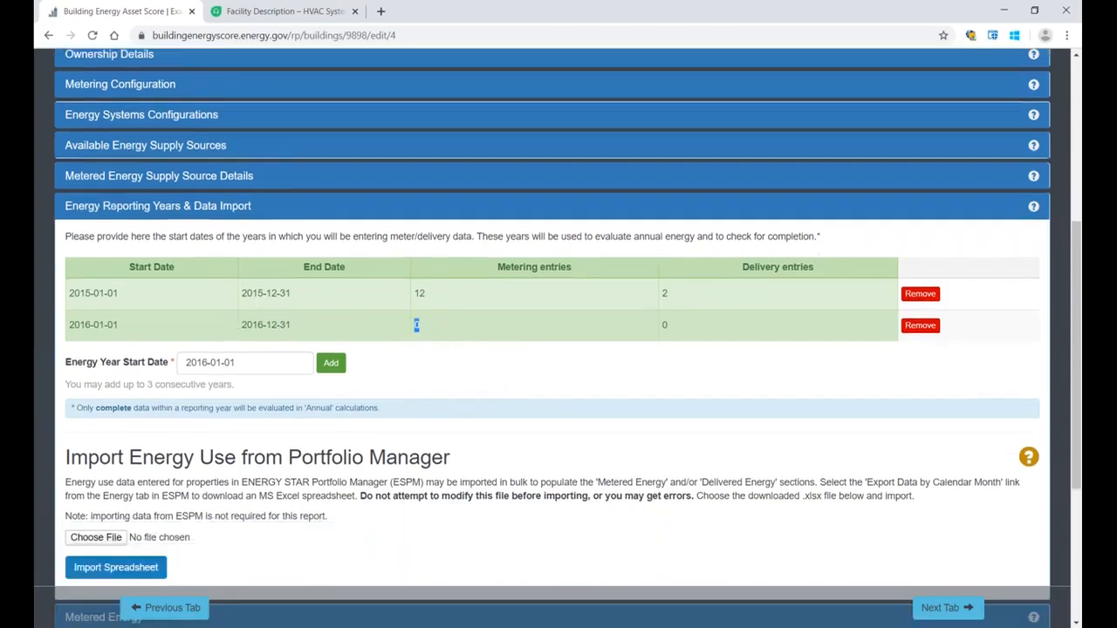
pyautogui.doubleClick(664, 326)
pyautogui.click(611, 374)
# Step: Expand Metered Energy and add a Natural Gas utility type below the electricity readings
pyautogui.scroll(-2, 602, 380)
pyautogui.scroll(-1, 602, 384)
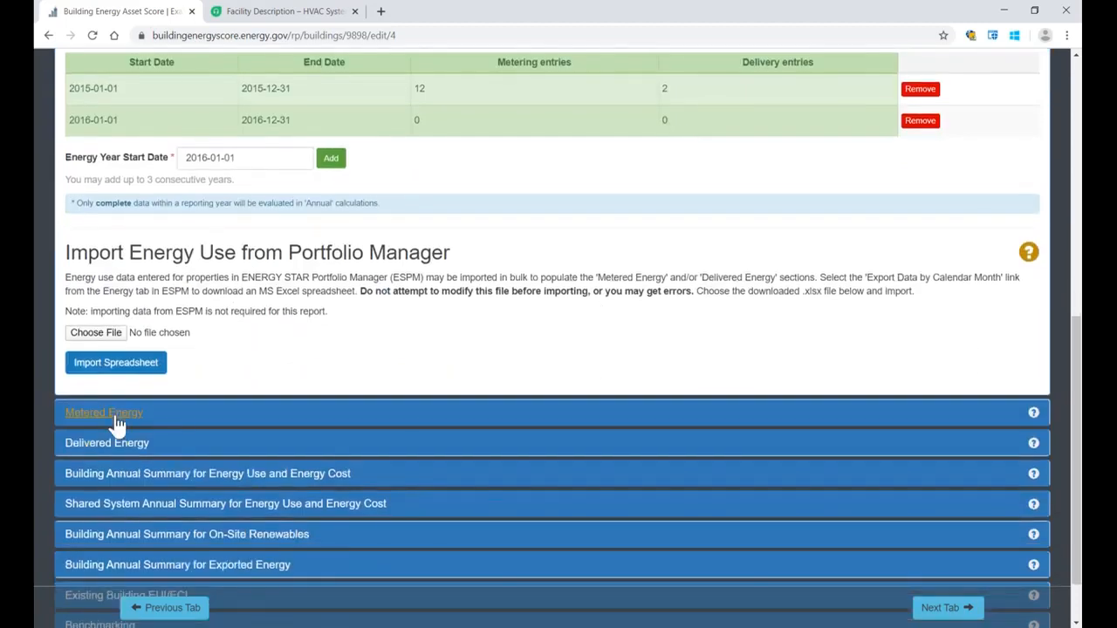
pyautogui.click(112, 415)
pyautogui.scroll(-6, 142, 406)
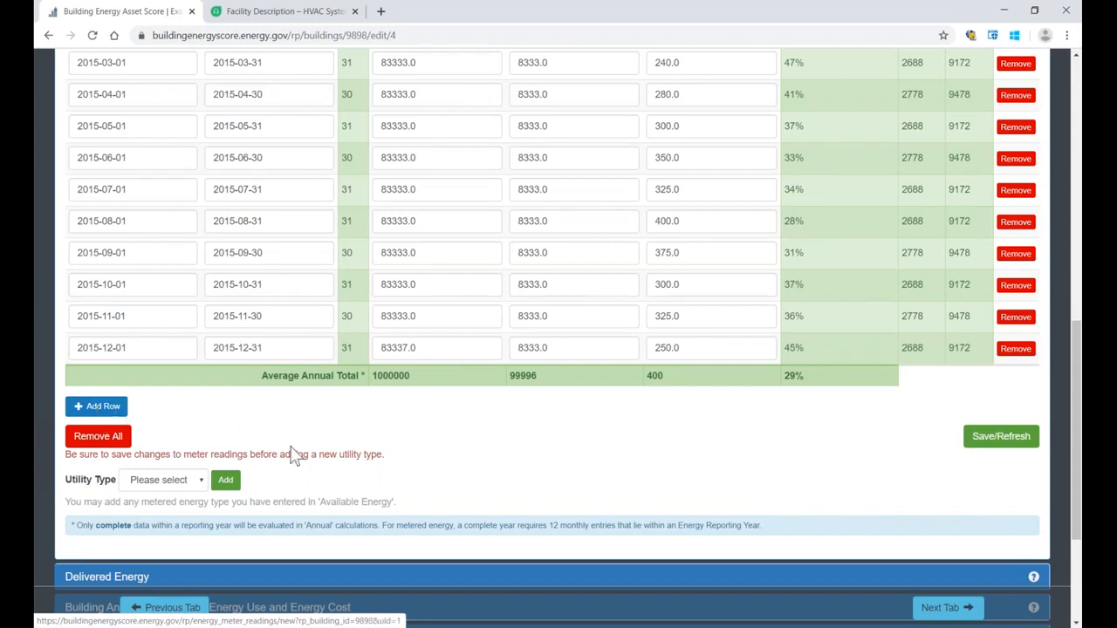
pyautogui.scroll(-1, 297, 436)
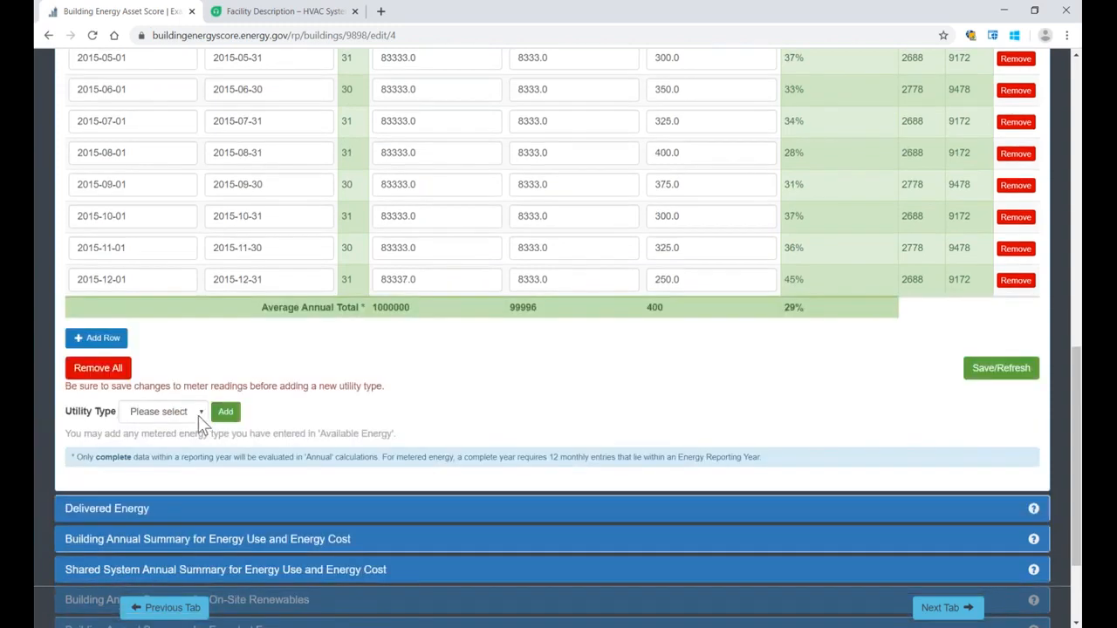
pyautogui.click(198, 415)
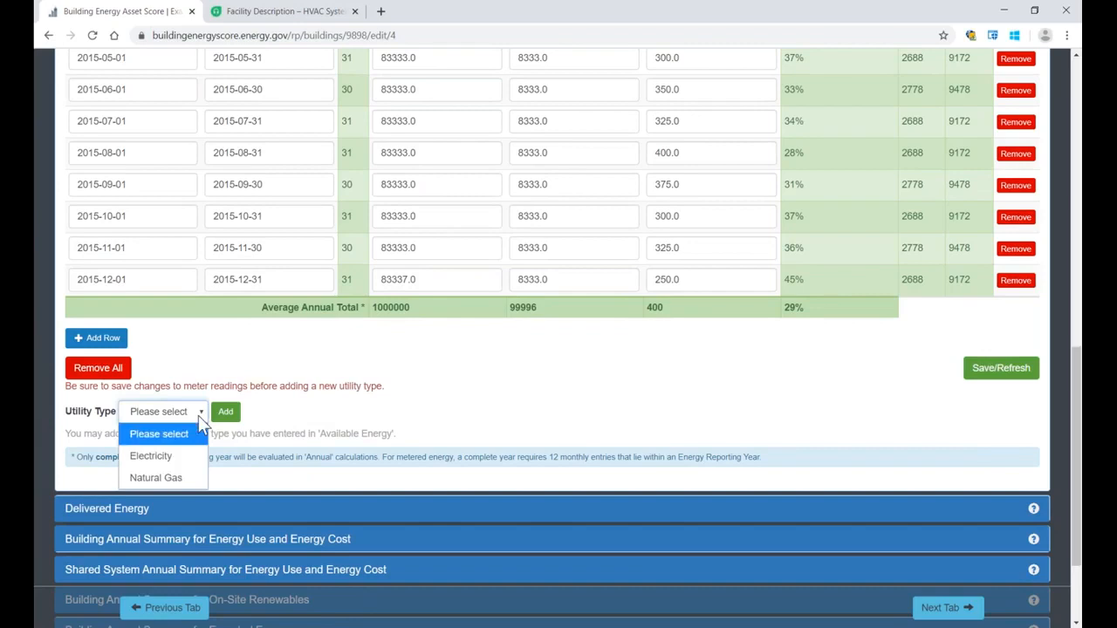
pyautogui.click(183, 479)
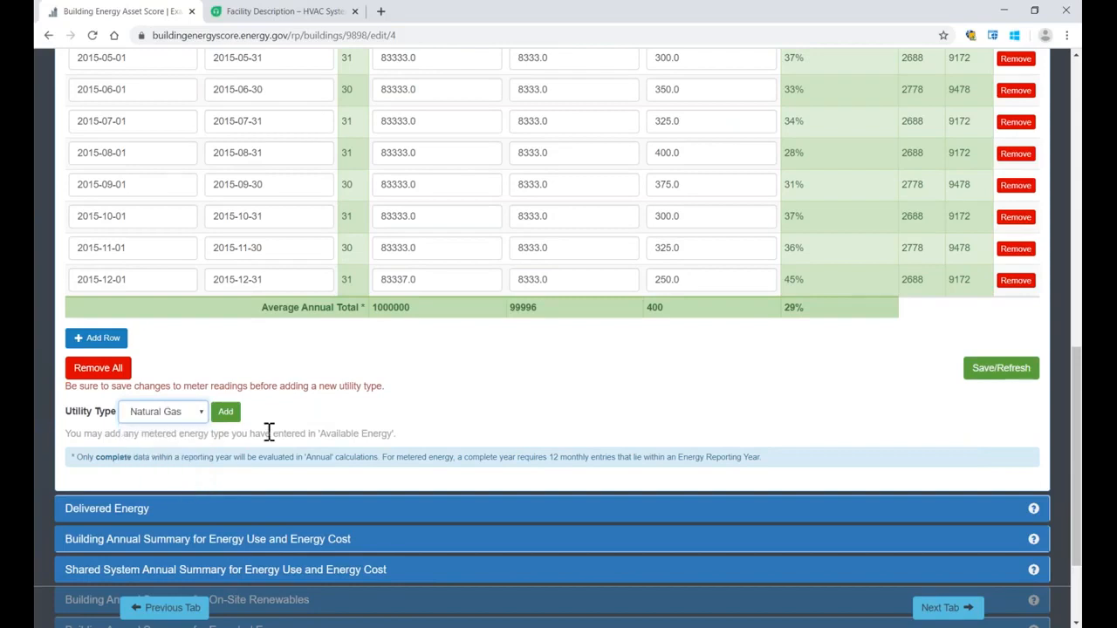
pyautogui.click(226, 412)
# Step: Set the start date of the Natural Gas meter reading to 2016-12-01
pyautogui.click(157, 279)
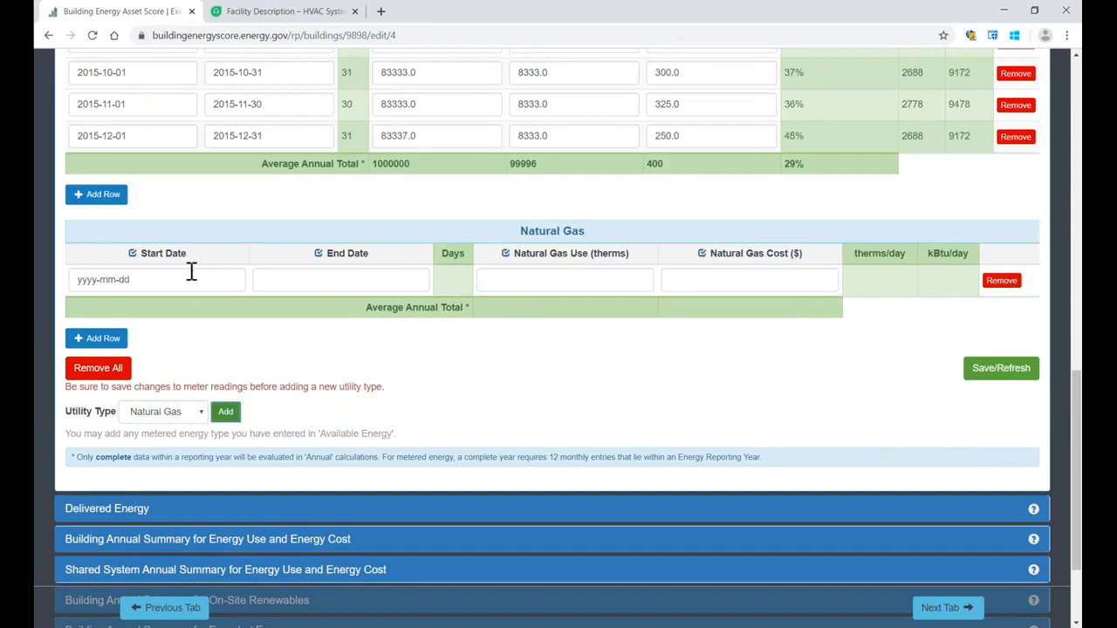
pyautogui.click(158, 356)
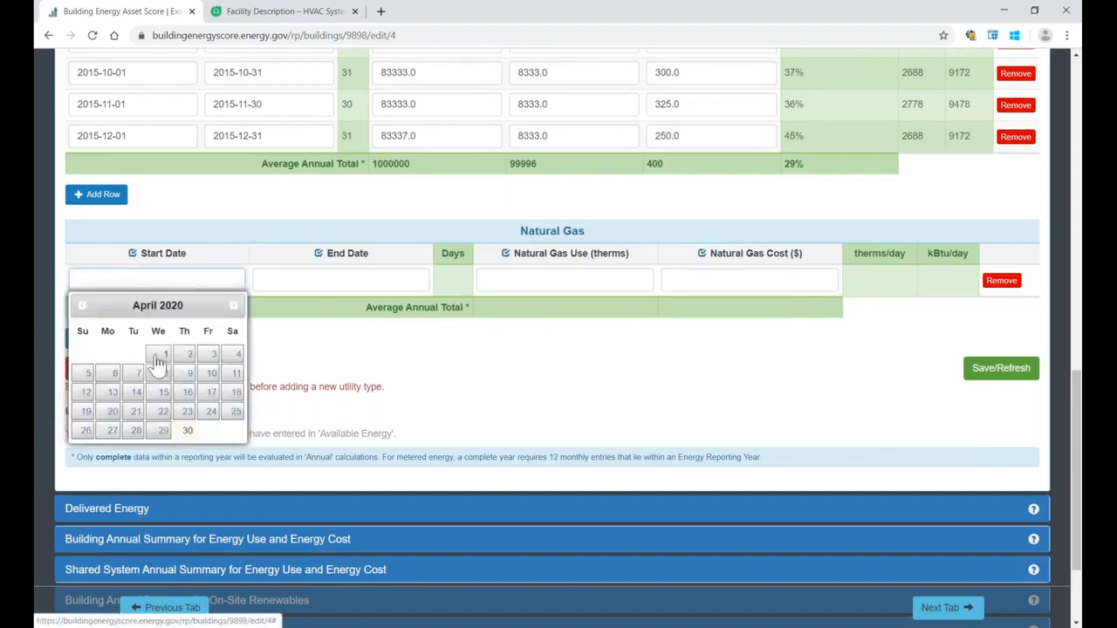
pyautogui.click(91, 279)
pyautogui.write('16-04-01')
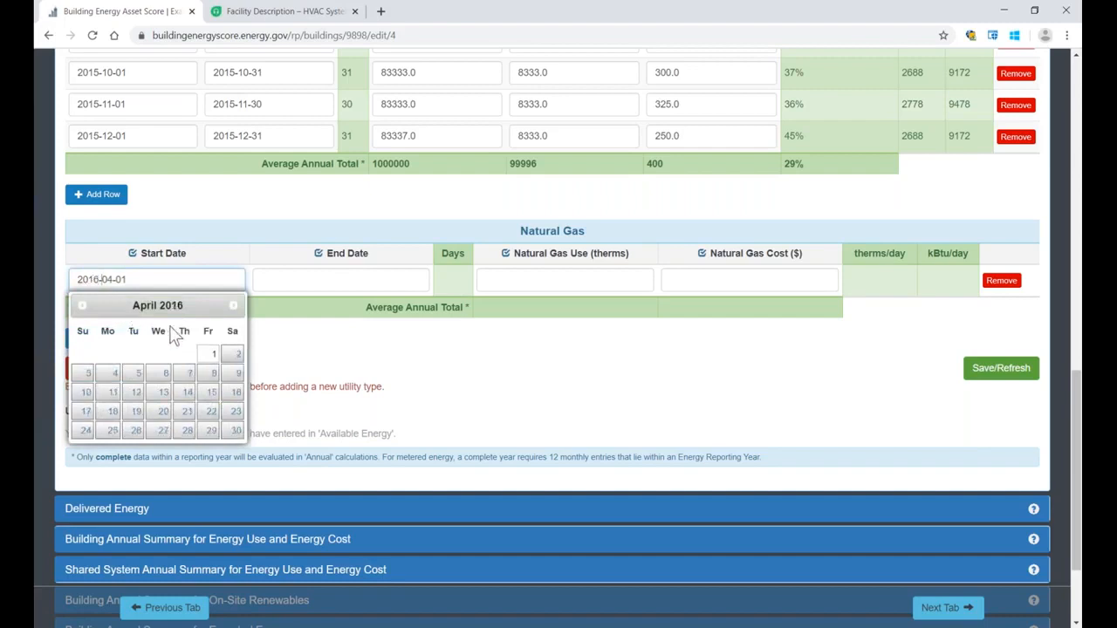
pyautogui.moveTo(101, 279); pyautogui.dragTo(114, 277)
pyautogui.write('12')
pyautogui.click(345, 363)
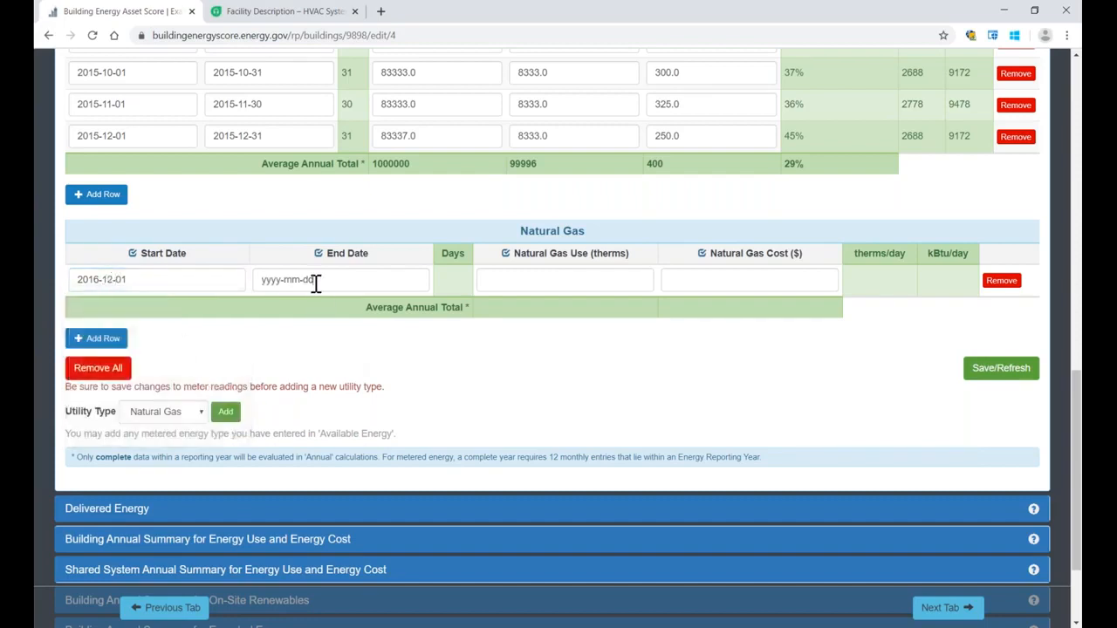
# Step: Set the end date of the Natural Gas meter reading to 2016-12-31
pyautogui.click(315, 281)
pyautogui.moveTo(324, 277); pyautogui.dragTo(262, 278)
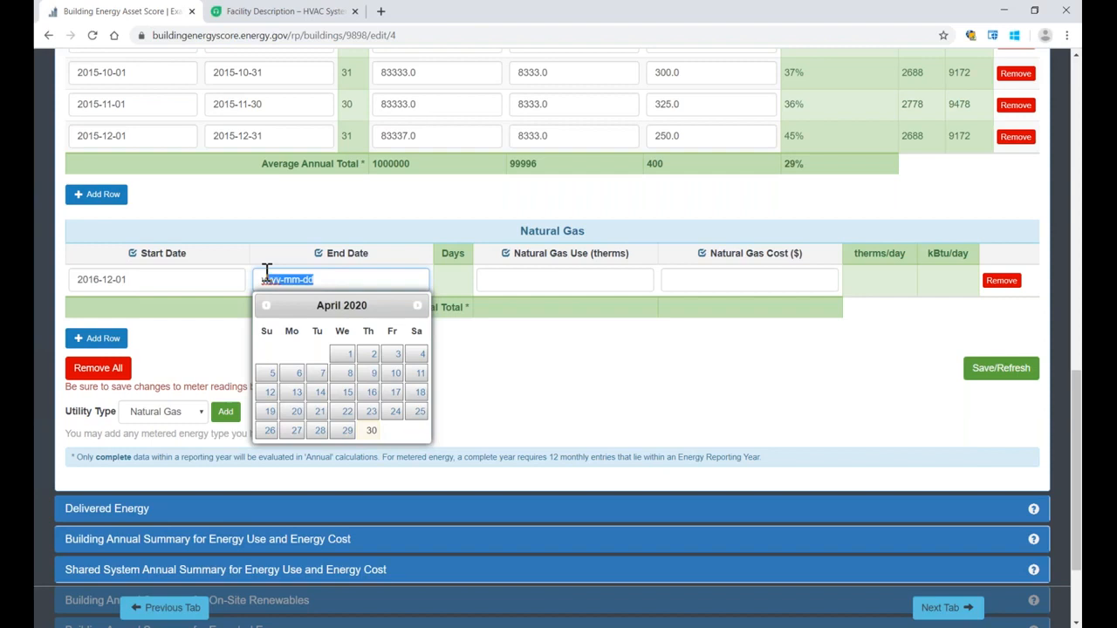
pyautogui.write('2015')
pyautogui.press('BackSpace')
pyautogui.press('BackSpace')
pyautogui.write('16-12-31')
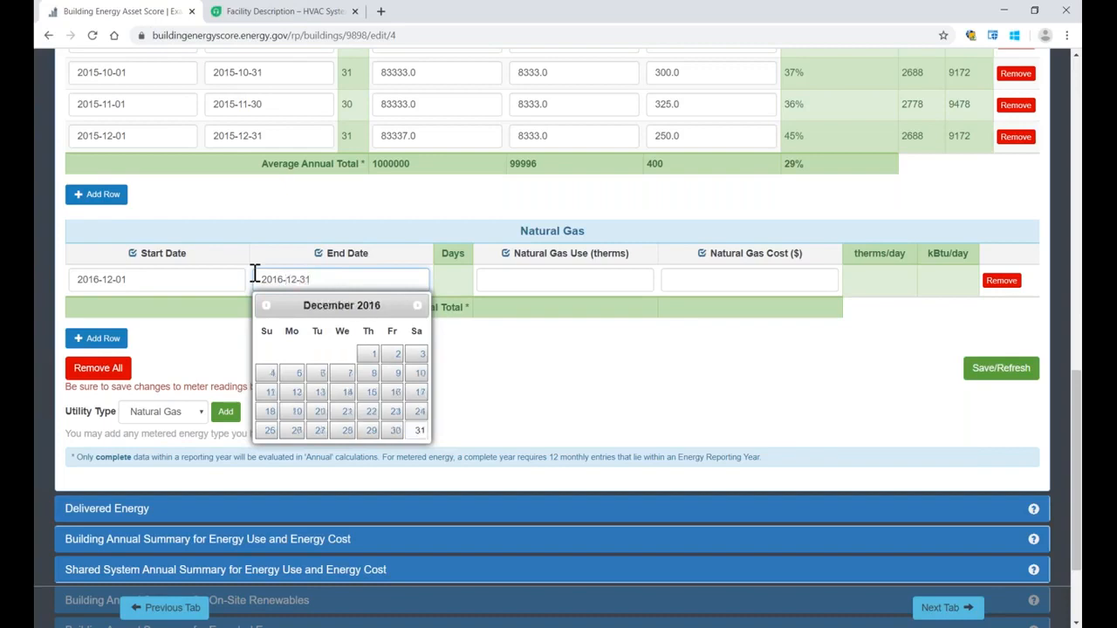
# Step: Enter a natural gas use of 100 therms for the December 2016 reading and save the meter readings
pyautogui.click(595, 284)
pyautogui.write('100')
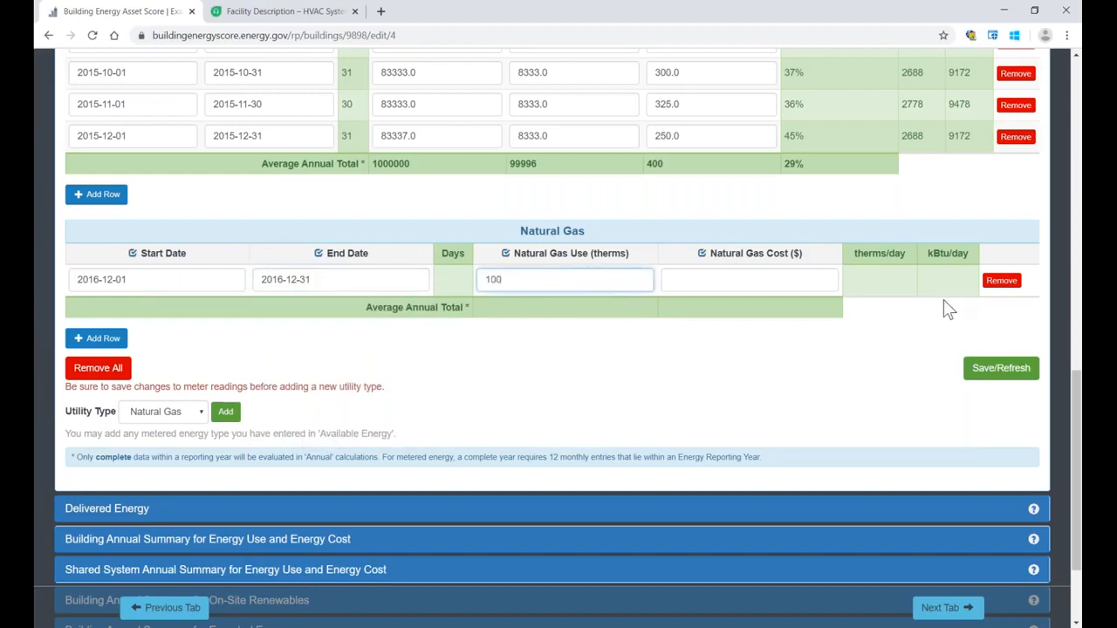
pyautogui.click(1001, 367)
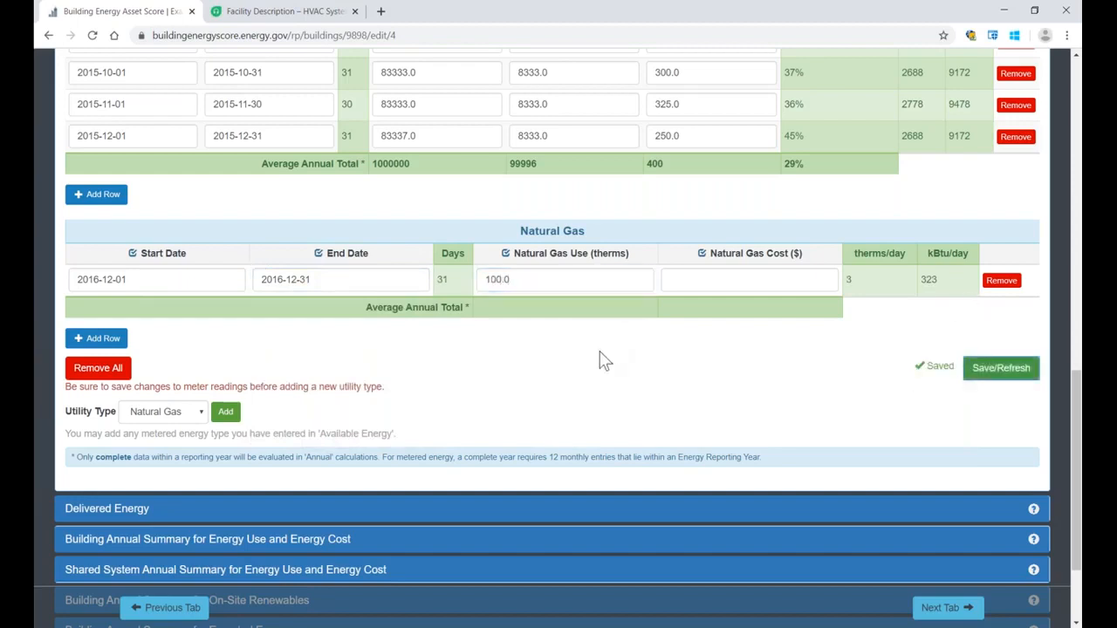
# Step: Examine the natural gas reading's daily therms and kBtu values and the table's average annual total
pyautogui.click(472, 276)
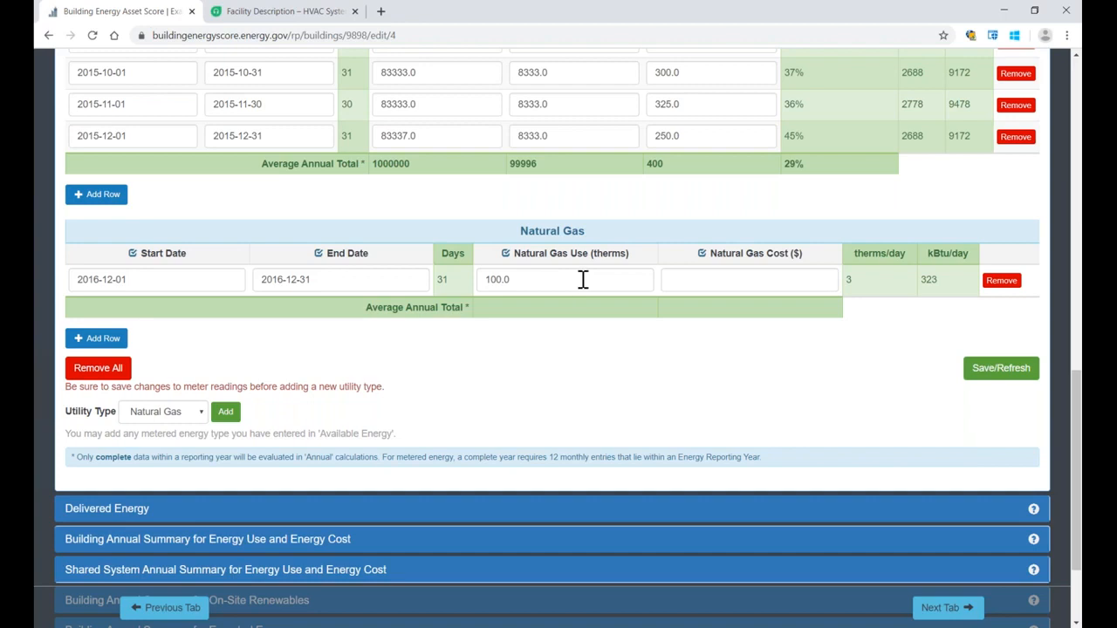
pyautogui.moveTo(937, 279); pyautogui.dragTo(922, 280)
pyautogui.click(894, 280)
pyautogui.moveTo(940, 279); pyautogui.dragTo(921, 281)
pyautogui.click(878, 312)
pyautogui.moveTo(366, 307); pyautogui.dragTo(477, 311)
pyautogui.click(489, 314)
# Step: Expand Building Annual Summary for Energy Use and Energy Cost and review the totals and the monthly calculation option
pyautogui.scroll(-3, 452, 356)
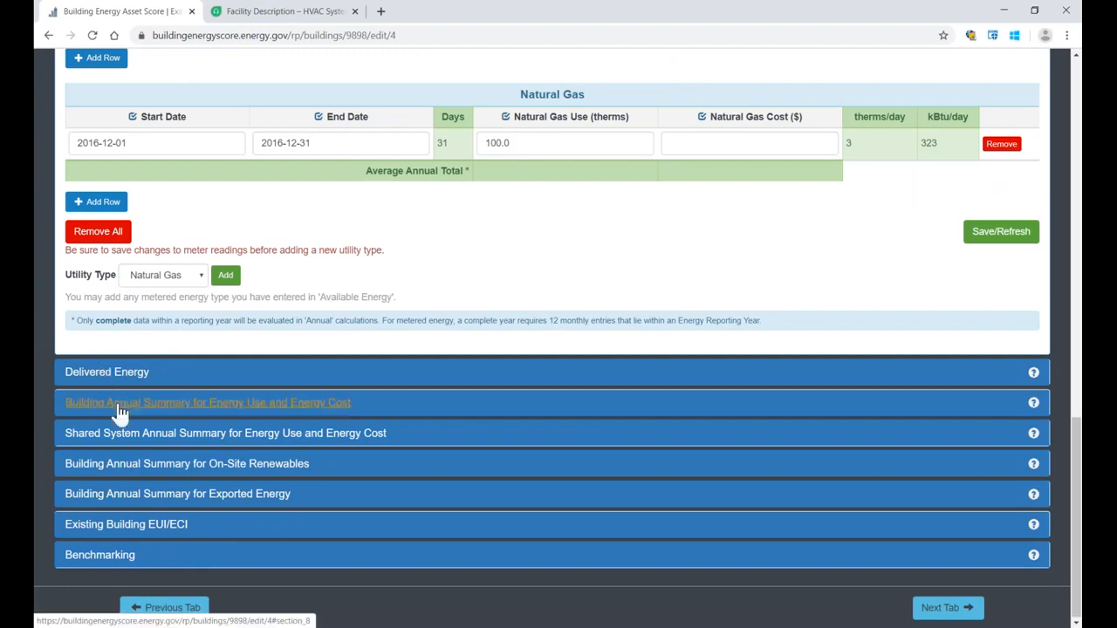
pyautogui.click(120, 411)
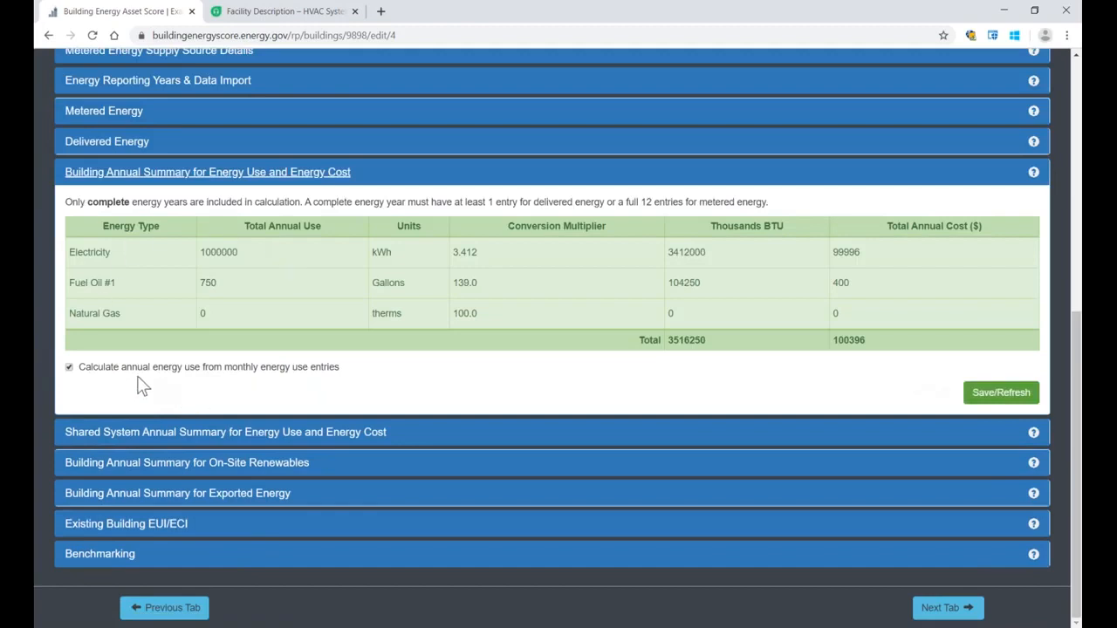
pyautogui.moveTo(123, 371); pyautogui.dragTo(183, 381)
pyautogui.click(299, 406)
pyautogui.click(211, 387)
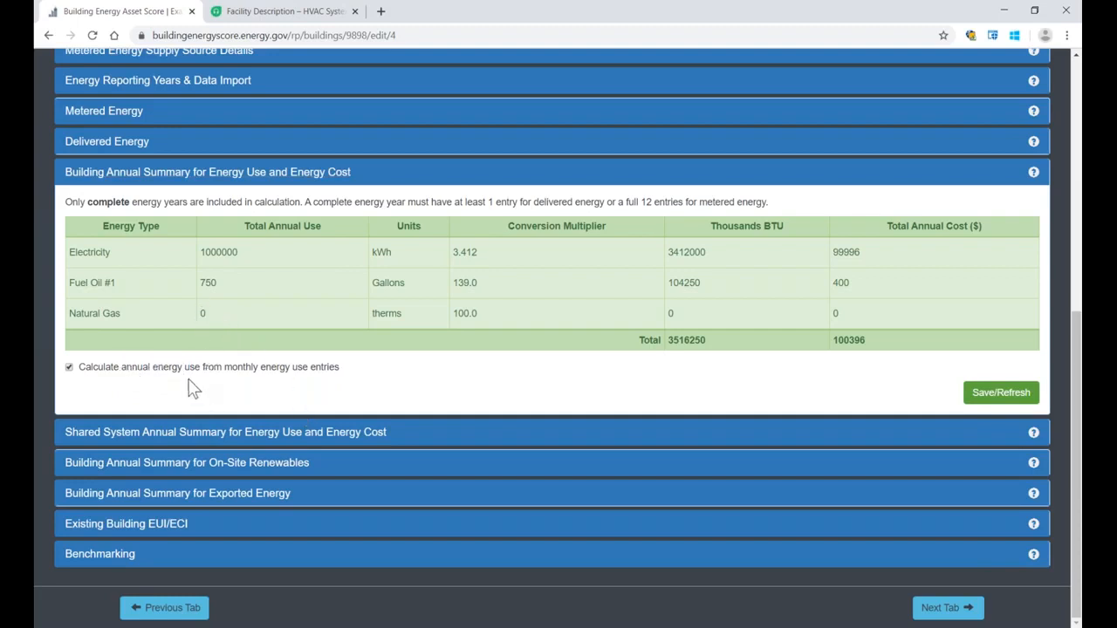
# Step: Turn off calculating annual energy use from monthly entries, inspect the manual natural gas total, and turn the calculation back on
pyautogui.click(68, 367)
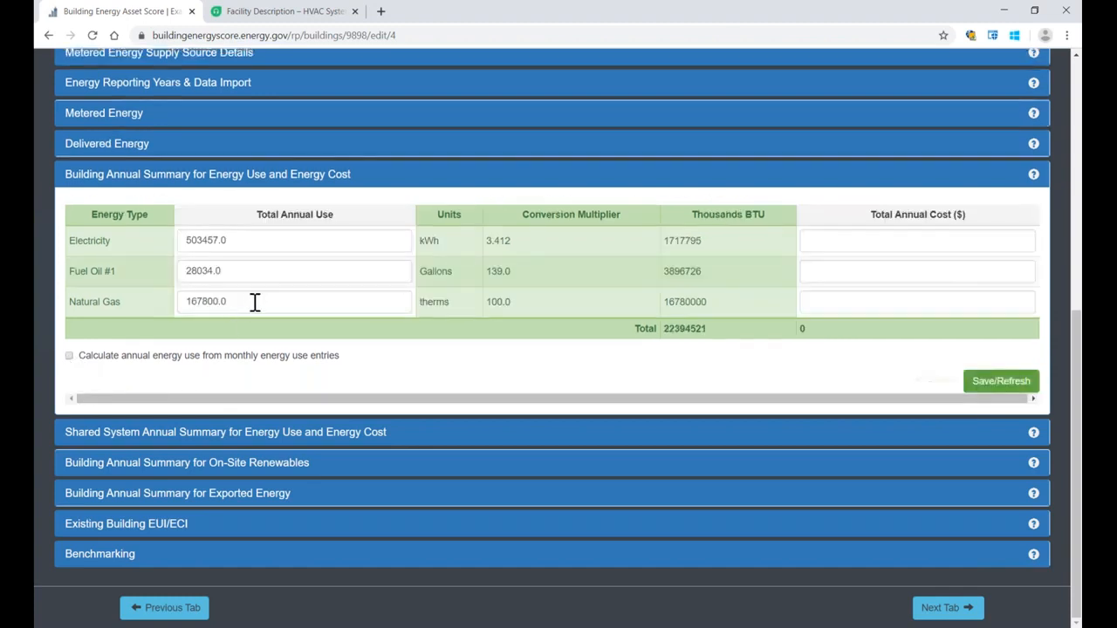
pyautogui.moveTo(254, 302); pyautogui.dragTo(162, 302)
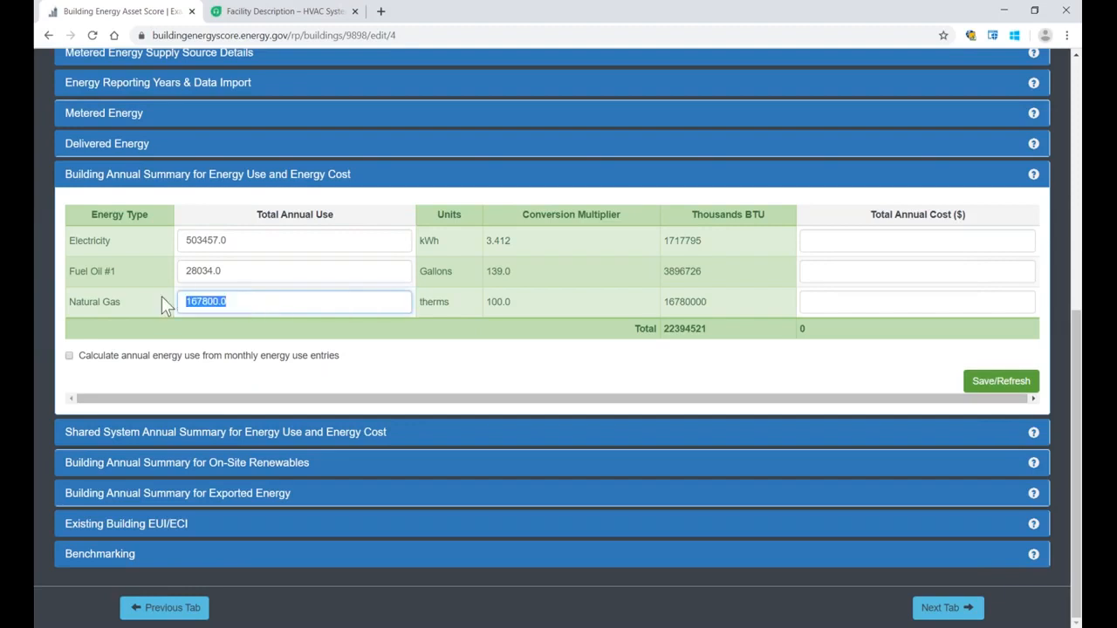
pyautogui.click(216, 381)
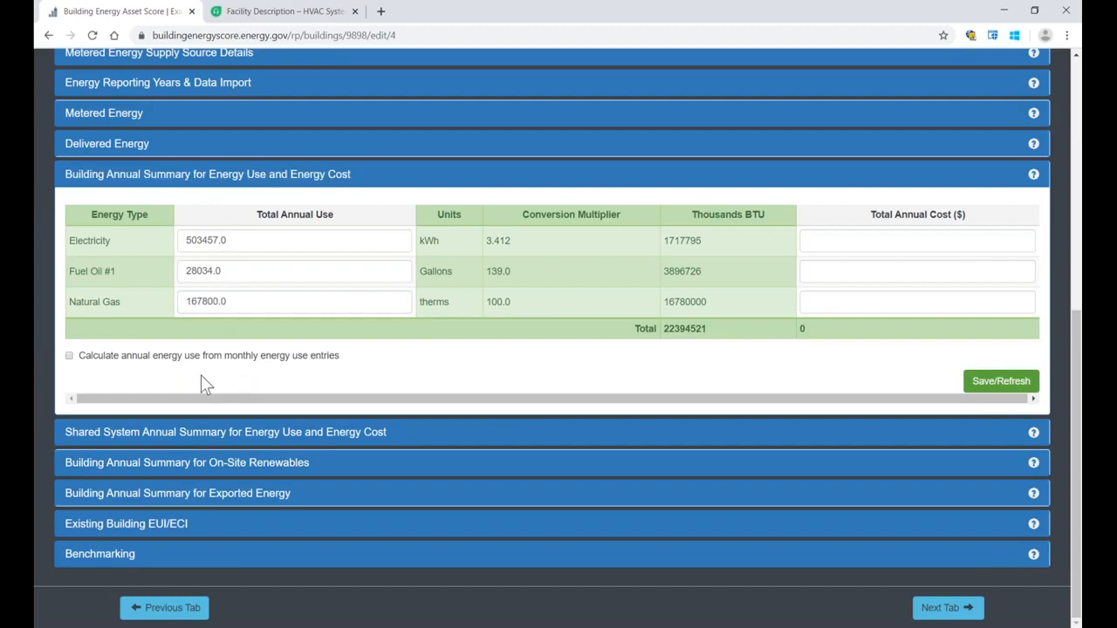
pyautogui.click(69, 357)
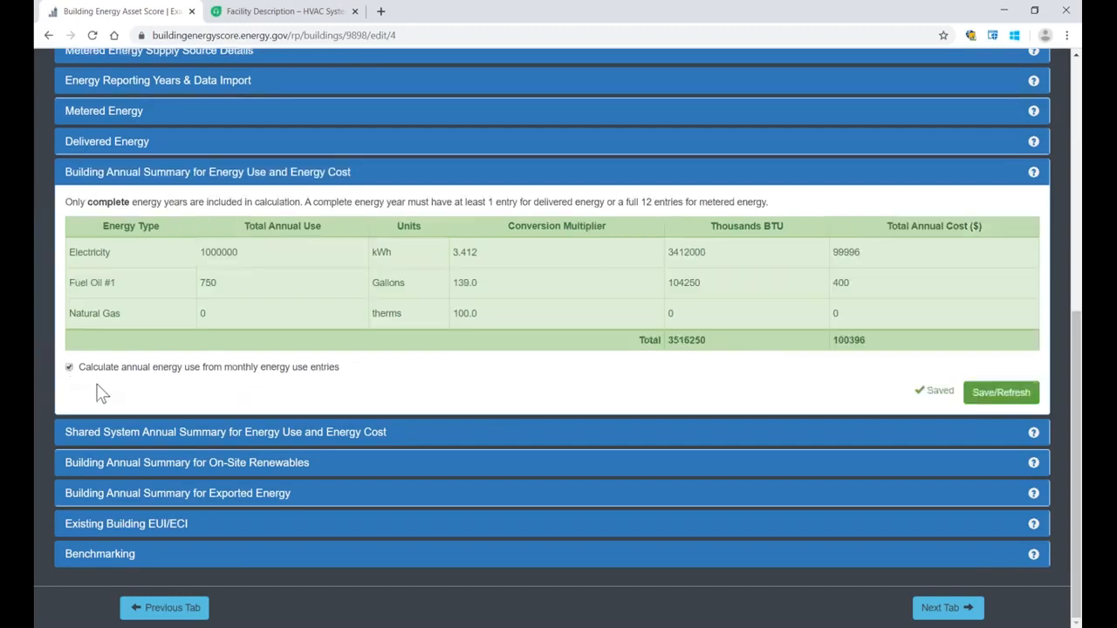
# Step: Reopen Energy Reporting Years & Data Import and review the entry counts and the Portfolio Manager import section
pyautogui.scroll(1, 96, 385)
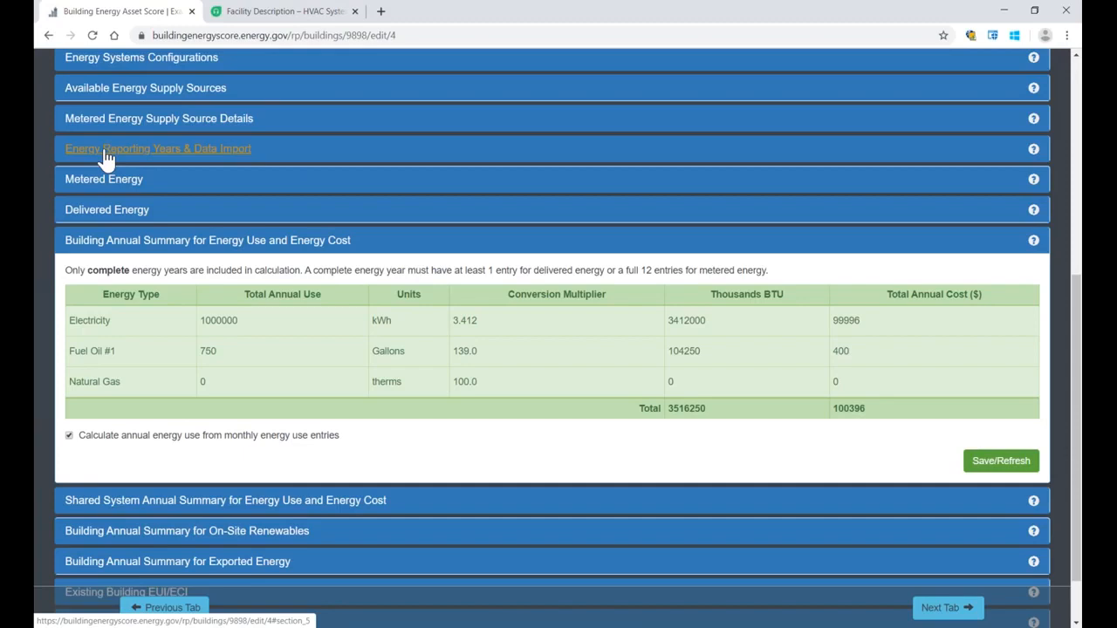
pyautogui.click(71, 152)
pyautogui.scroll(-2, 178, 310)
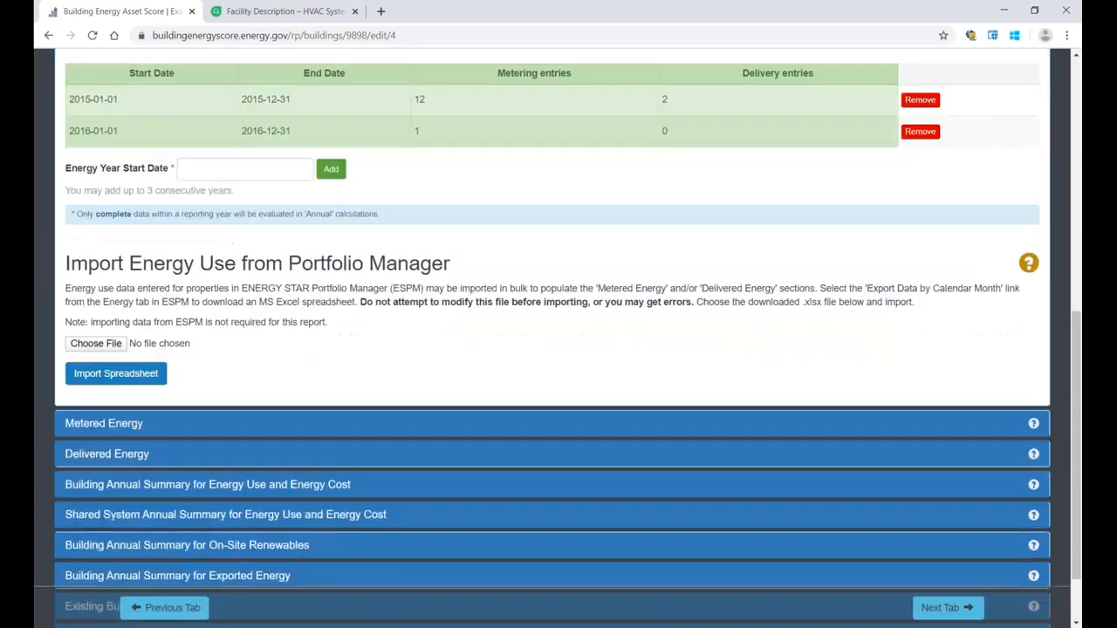
pyautogui.moveTo(66, 264); pyautogui.dragTo(452, 264)
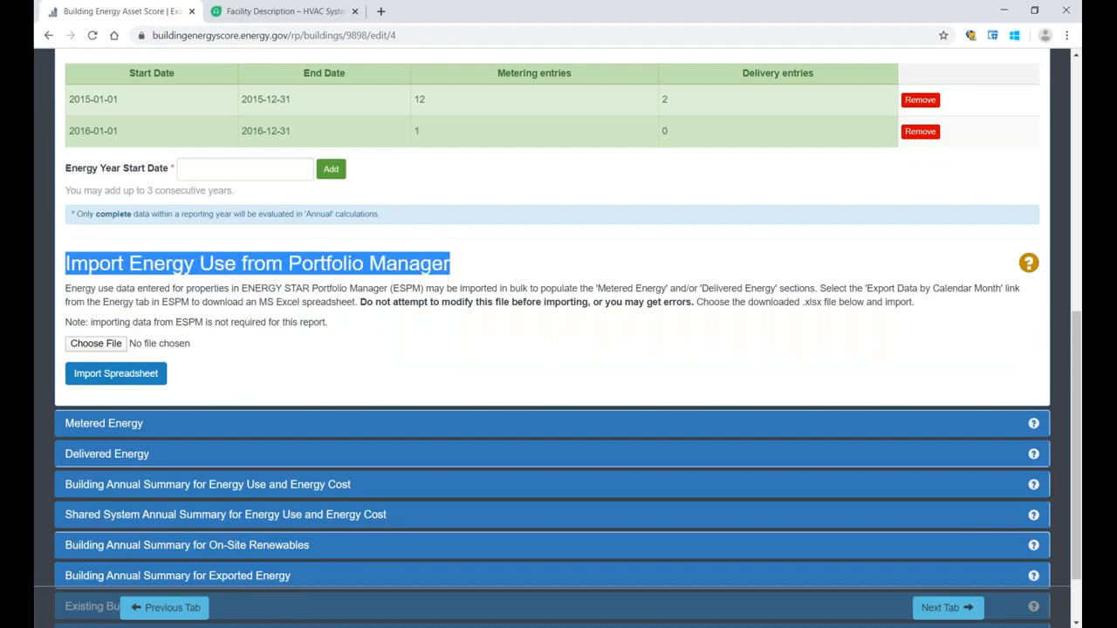
pyautogui.click(453, 266)
# Step: Open the help article on importing energy use from Portfolio Manager, read its instructions, and return to the audit report
pyautogui.click(1028, 263)
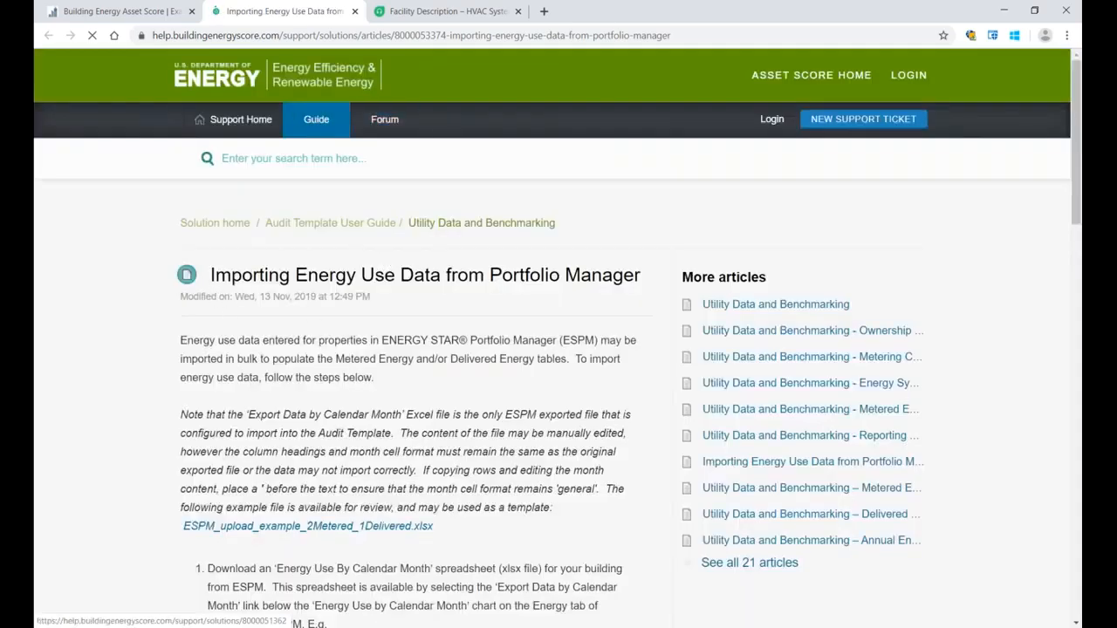
pyautogui.scroll(-2, 227, 350)
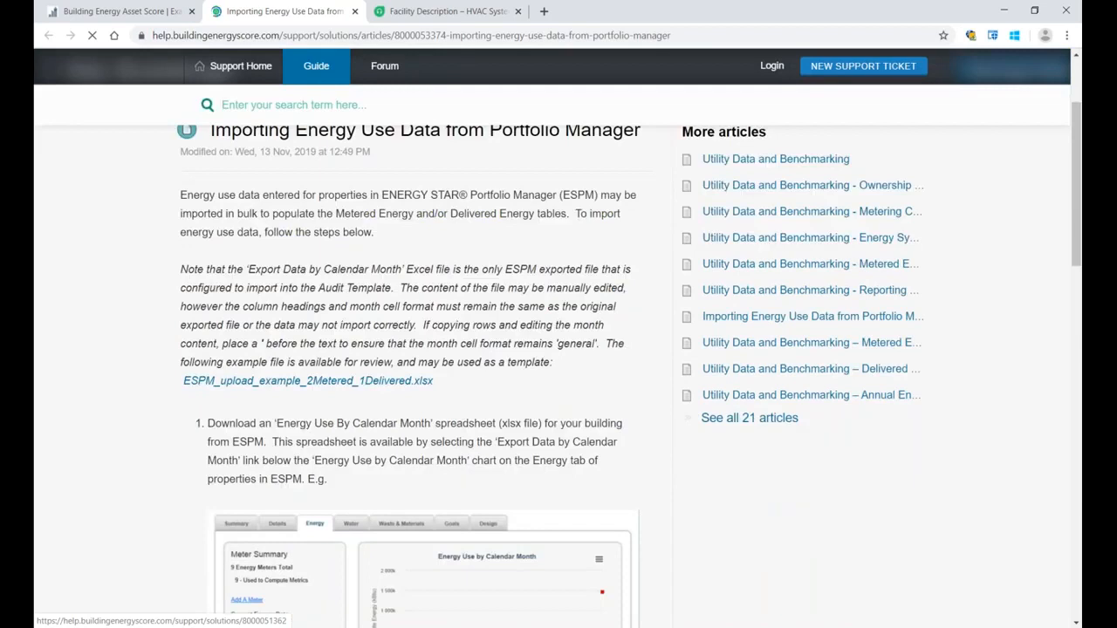
pyautogui.scroll(-2, 550, 376)
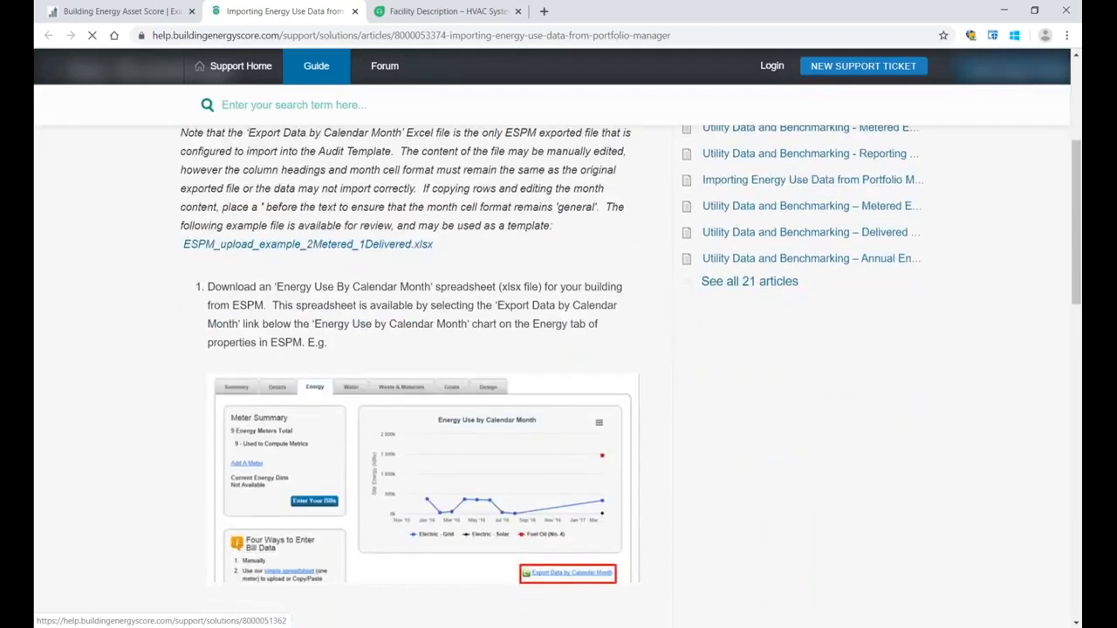
pyautogui.scroll(1, 630, 365)
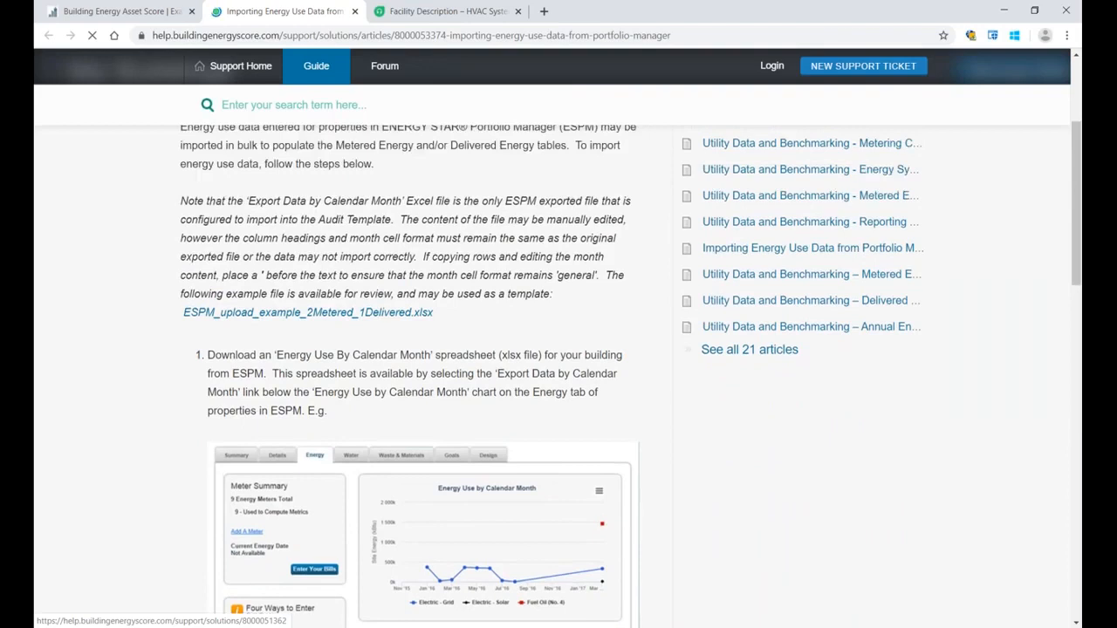
pyautogui.scroll(2, 550, 376)
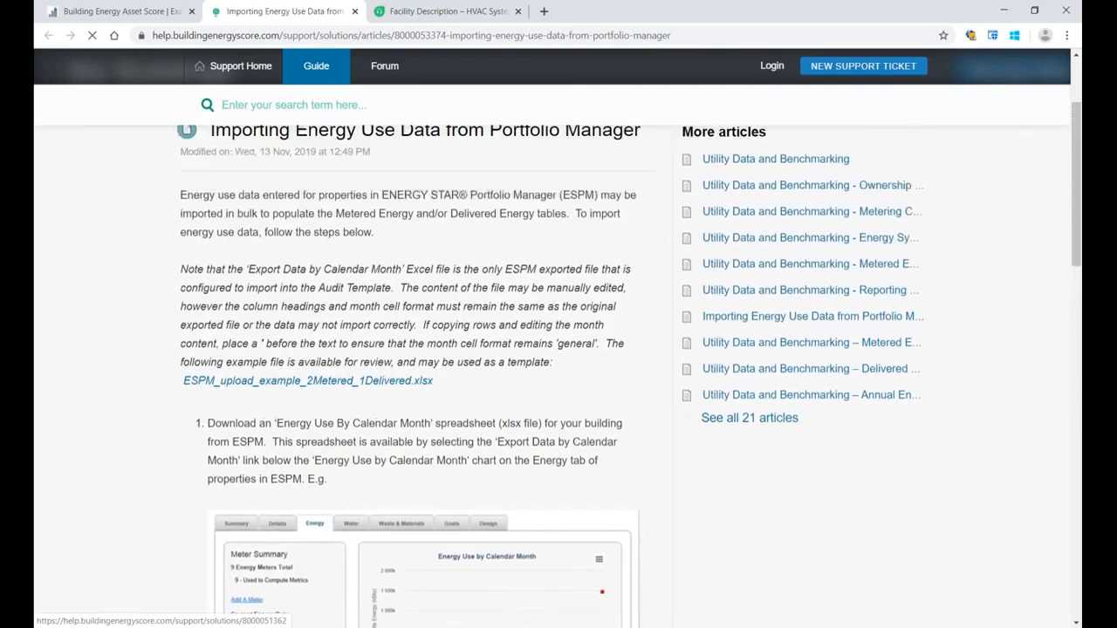
pyautogui.click(118, 10)
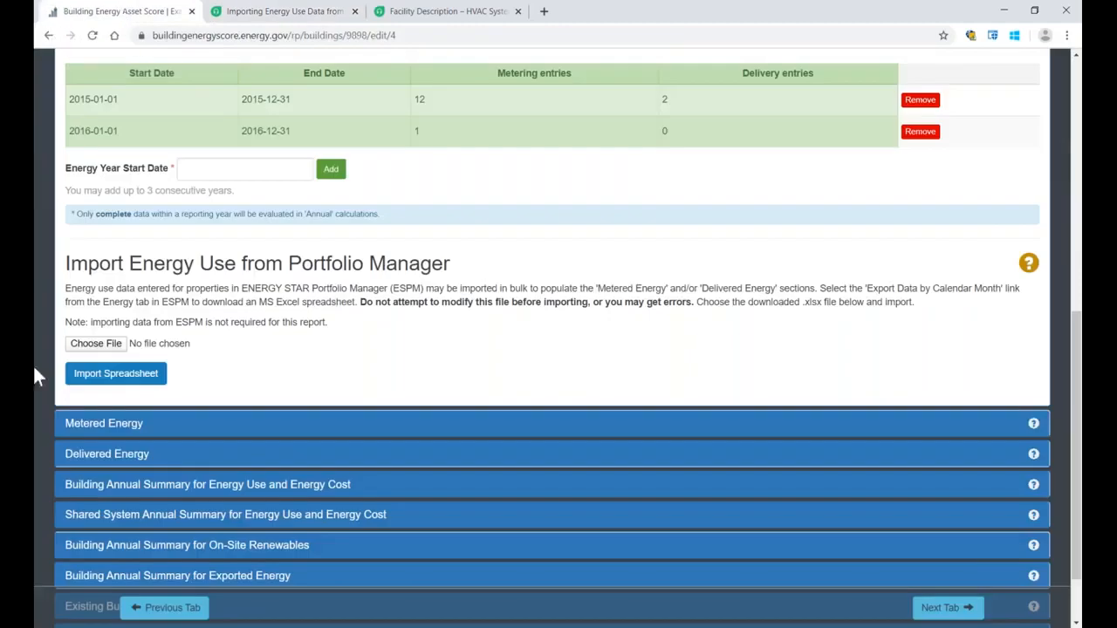
# Step: Import energy use from the Downloads file ESPM_upload_example_1Metered_for_Demo.xlsx and dismiss the upload notification
pyautogui.click(92, 344)
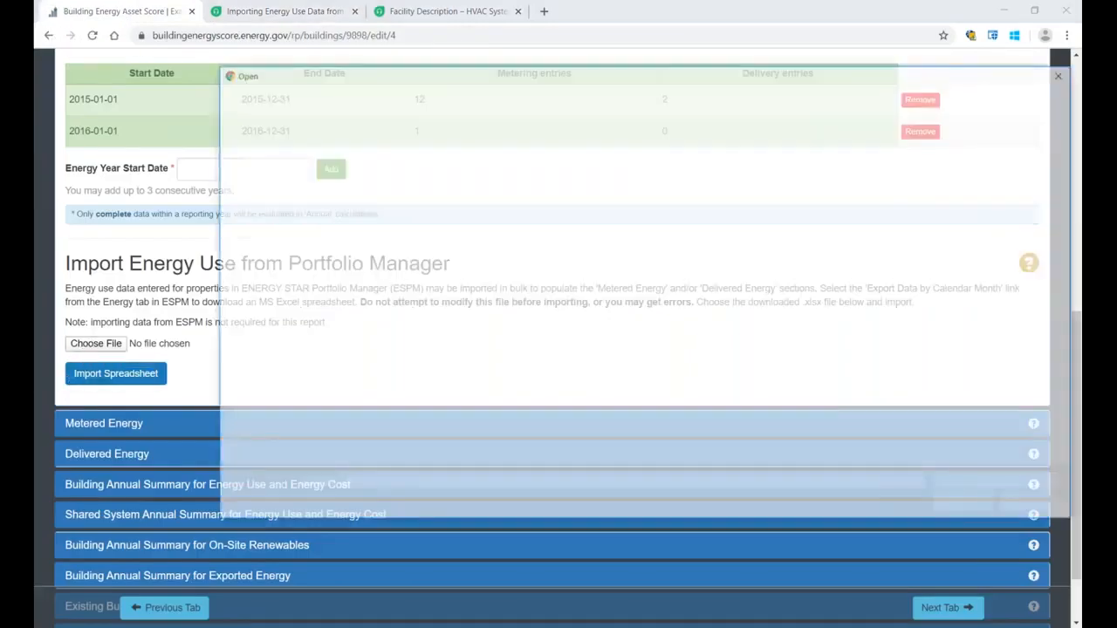
pyautogui.click(538, 160)
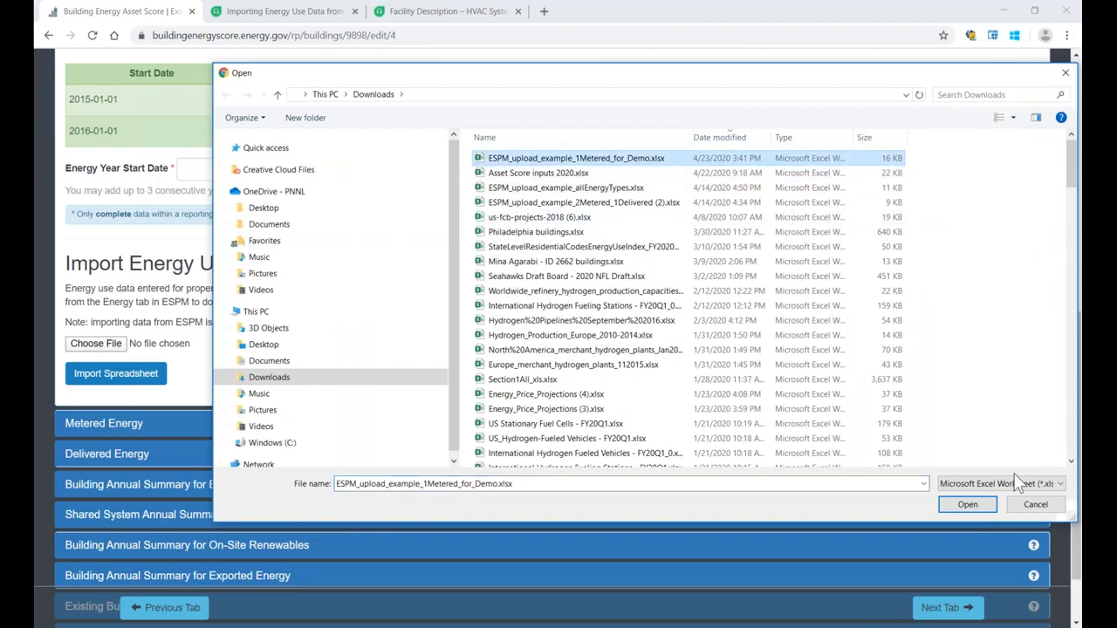
pyautogui.click(968, 504)
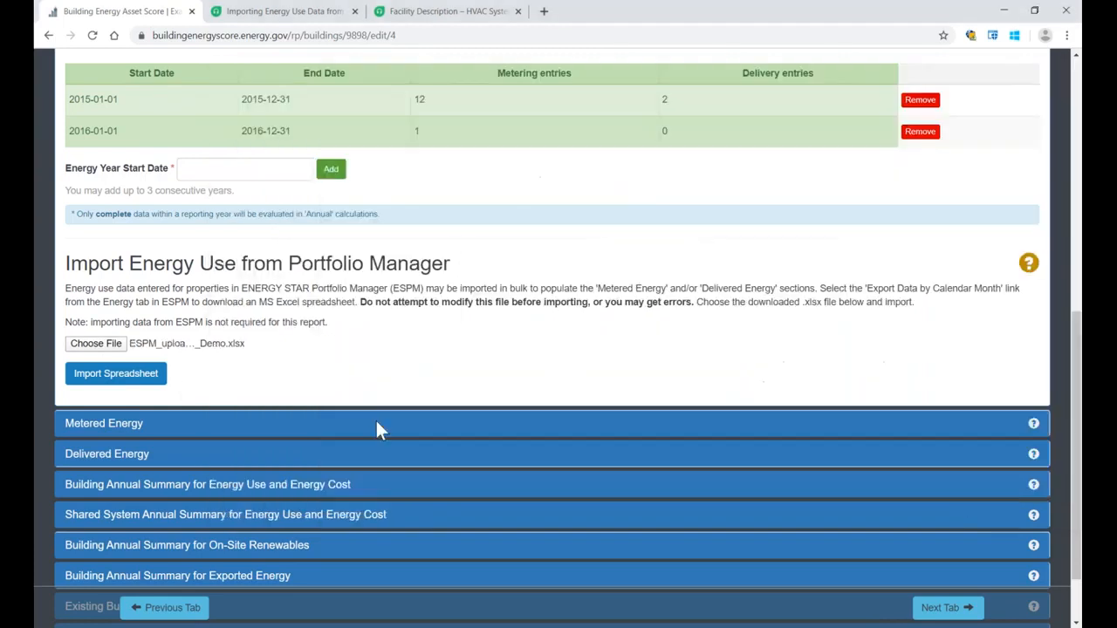
pyautogui.click(116, 374)
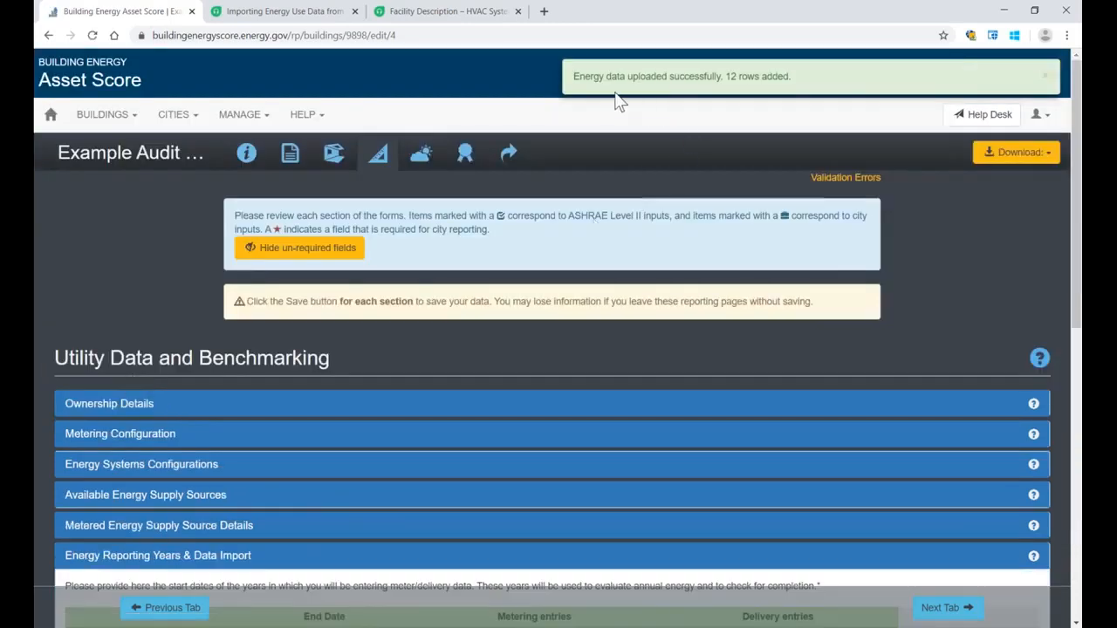
pyautogui.moveTo(573, 77); pyautogui.dragTo(700, 75)
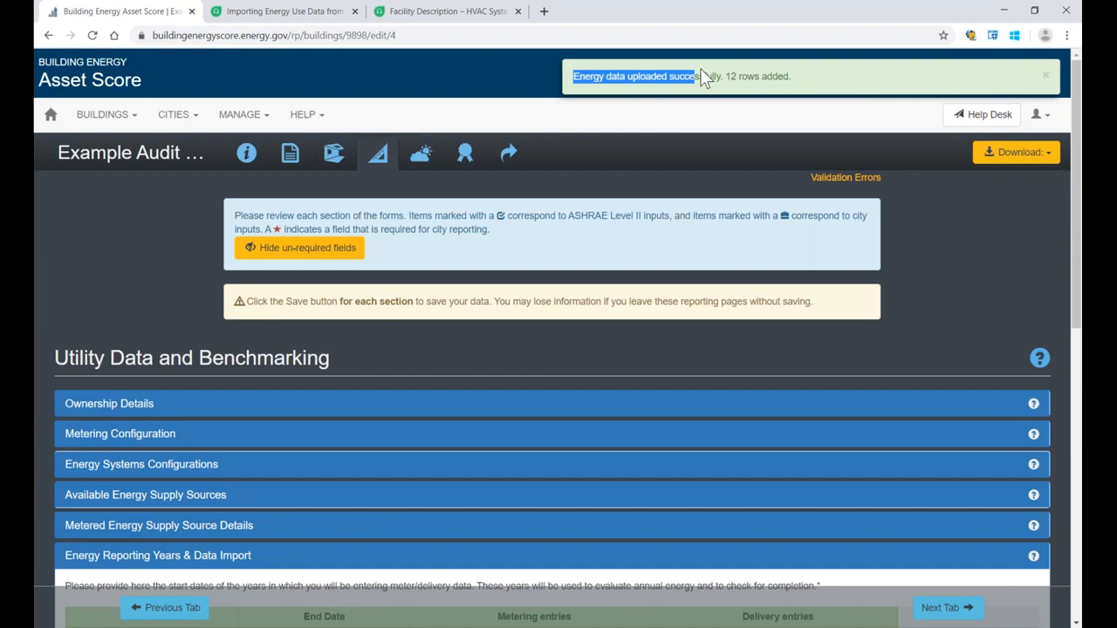
pyautogui.click(1046, 77)
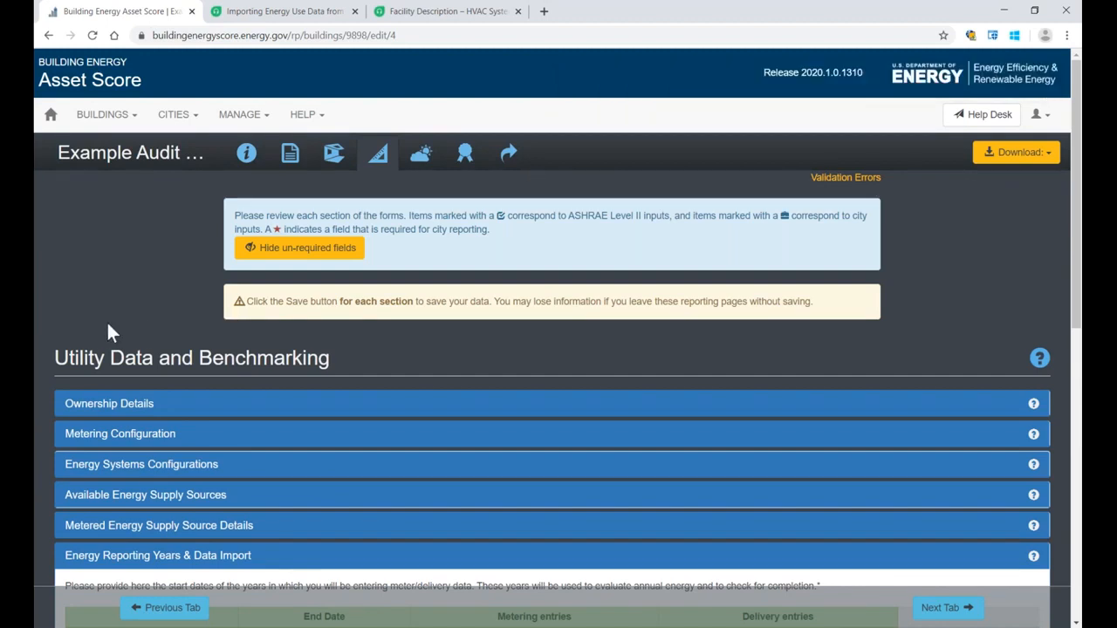
# Step: Check the updated entry counts under Energy Reporting Years, then open Metered Energy and review the imported 2016 monthly electricity rows
pyautogui.scroll(-2, 106, 320)
pyautogui.scroll(-5, 107, 323)
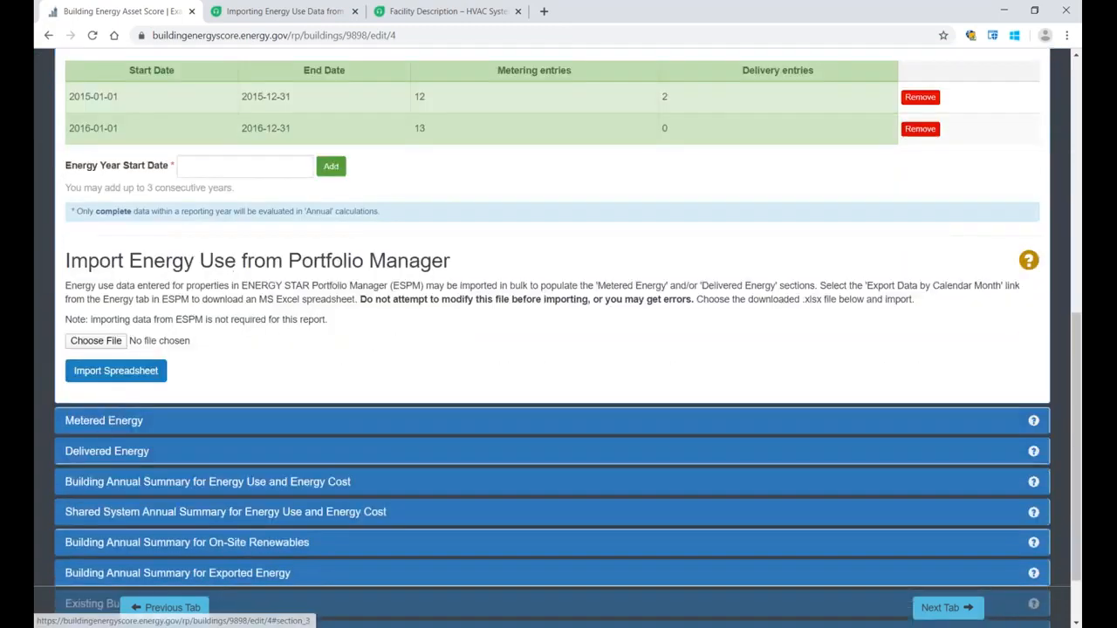
pyautogui.click(103, 422)
pyautogui.scroll(-3, 219, 375)
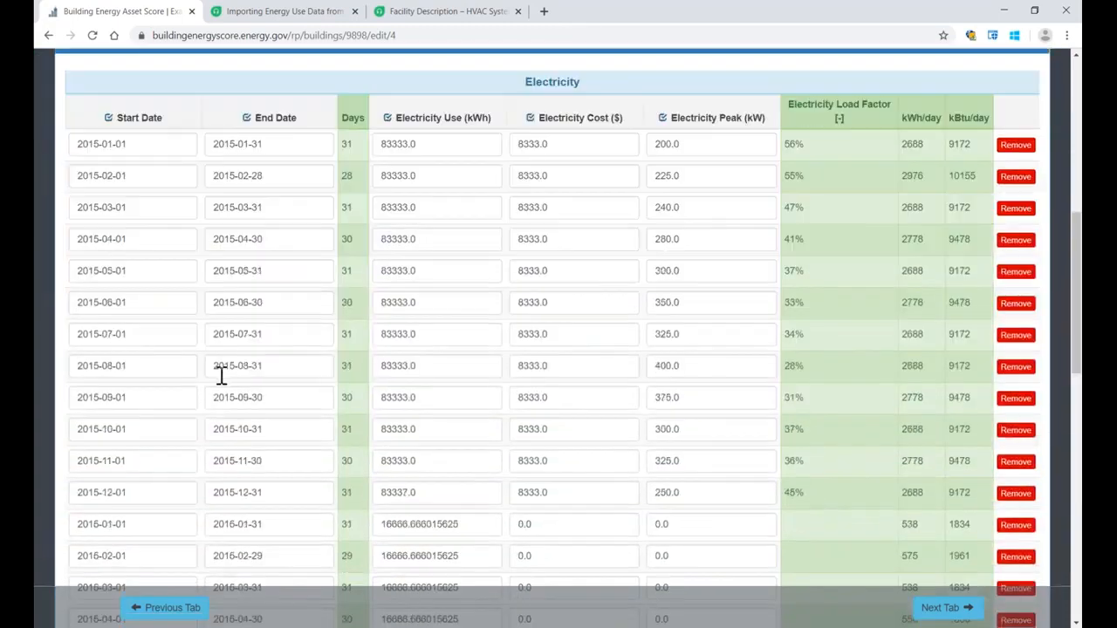
pyautogui.scroll(-4, 224, 374)
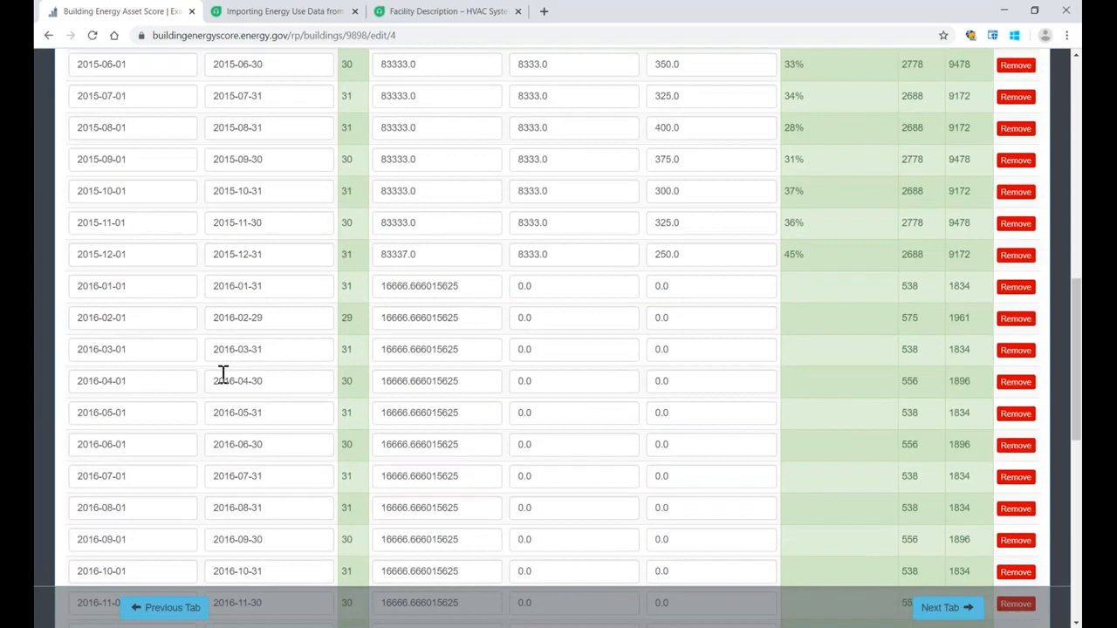
pyautogui.scroll(-1, 223, 375)
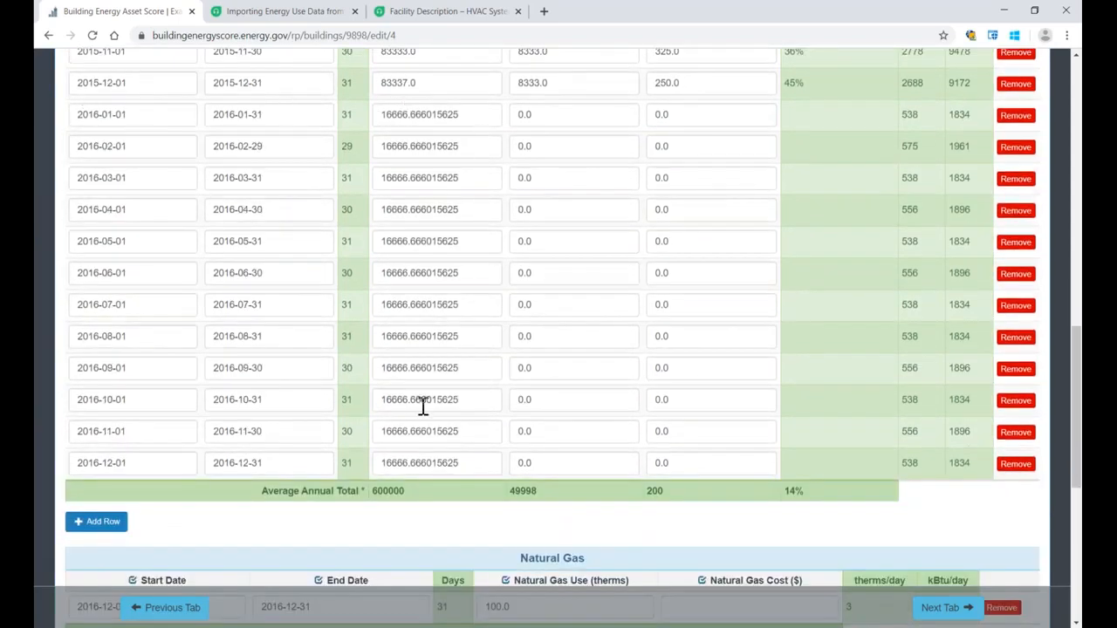
# Step: Examine the average annual total for electricity use against the 2015 and 2016 monthly entries
pyautogui.doubleClick(387, 491)
pyautogui.scroll(1, 413, 512)
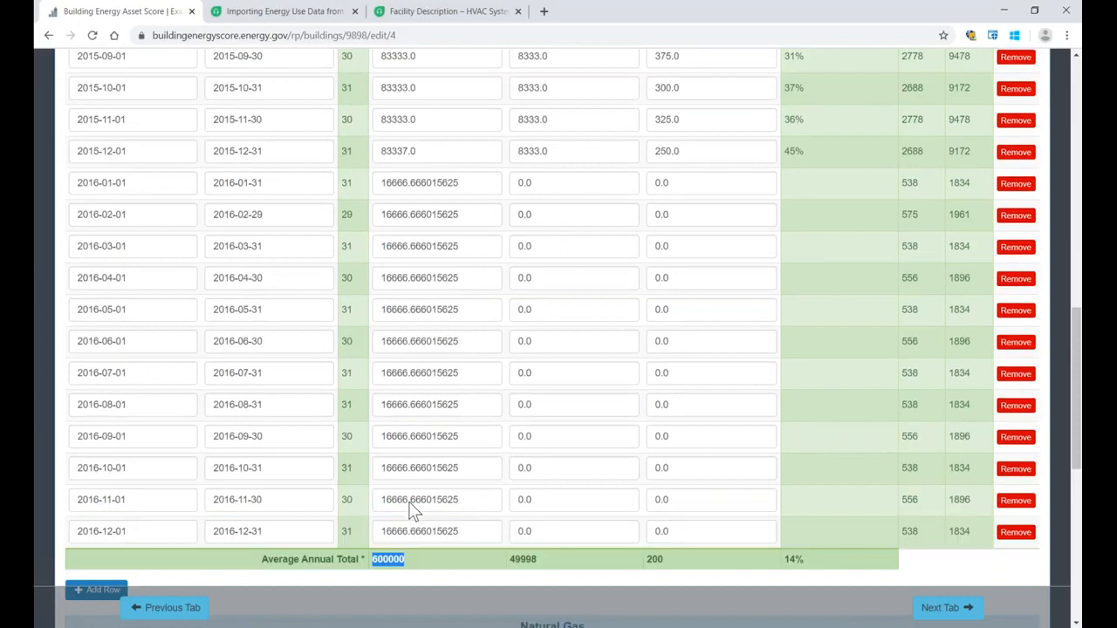
pyautogui.scroll(2, 411, 501)
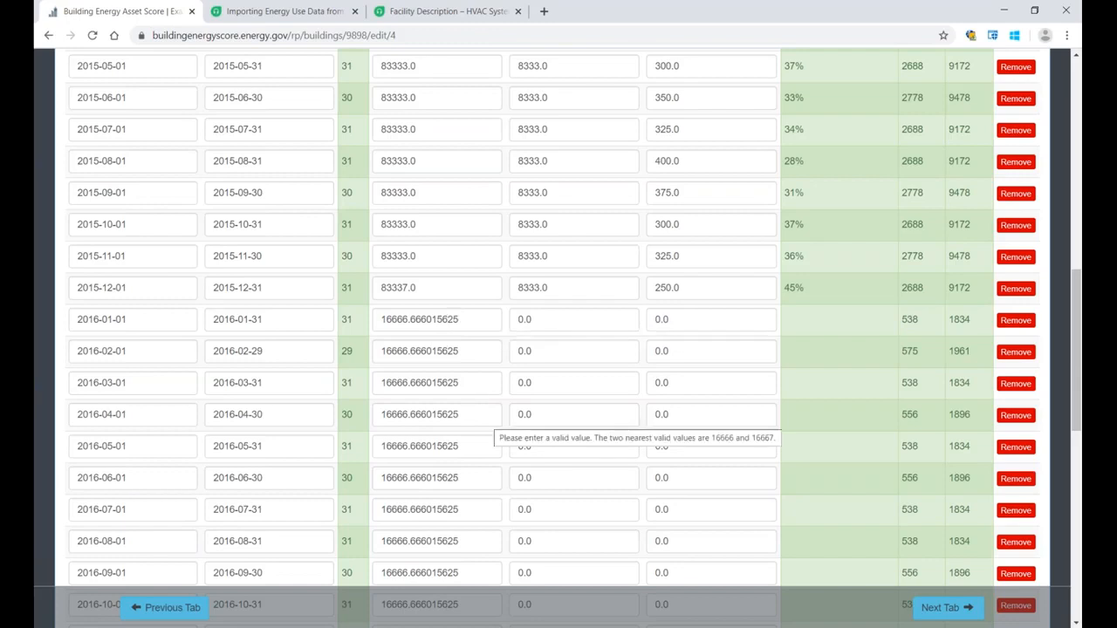
pyautogui.scroll(-2, 488, 427)
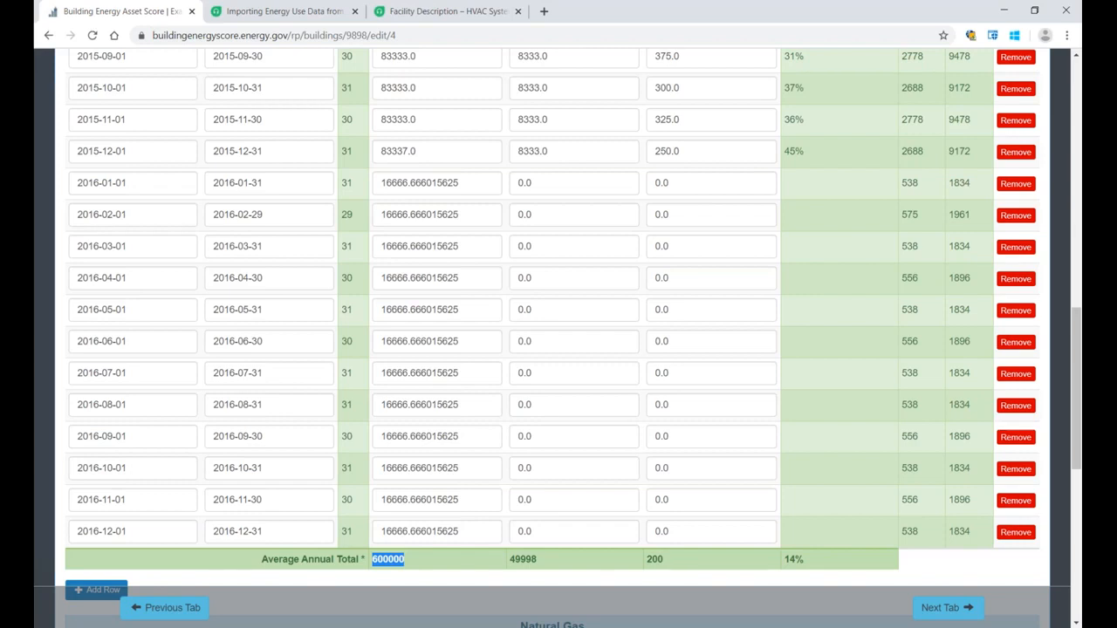
pyautogui.scroll(-2, 488, 428)
pyautogui.click(472, 452)
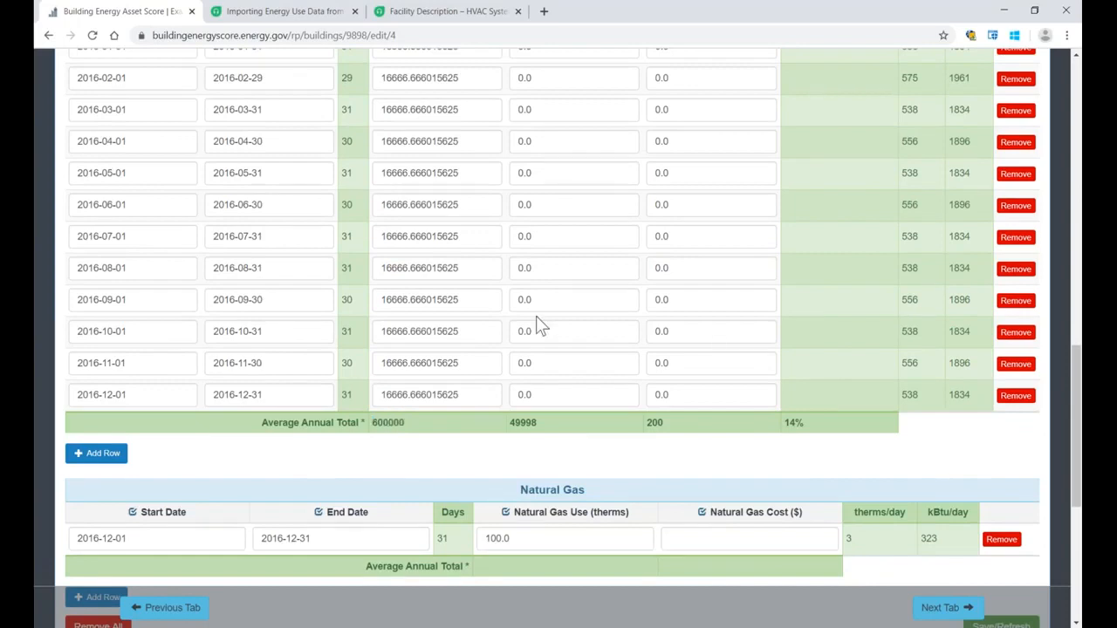
# Step: Examine the Electricity Cost column, comparing the 2015 costs with the imported 2016 entries starting at January
pyautogui.scroll(4, 536, 322)
pyautogui.scroll(3, 536, 323)
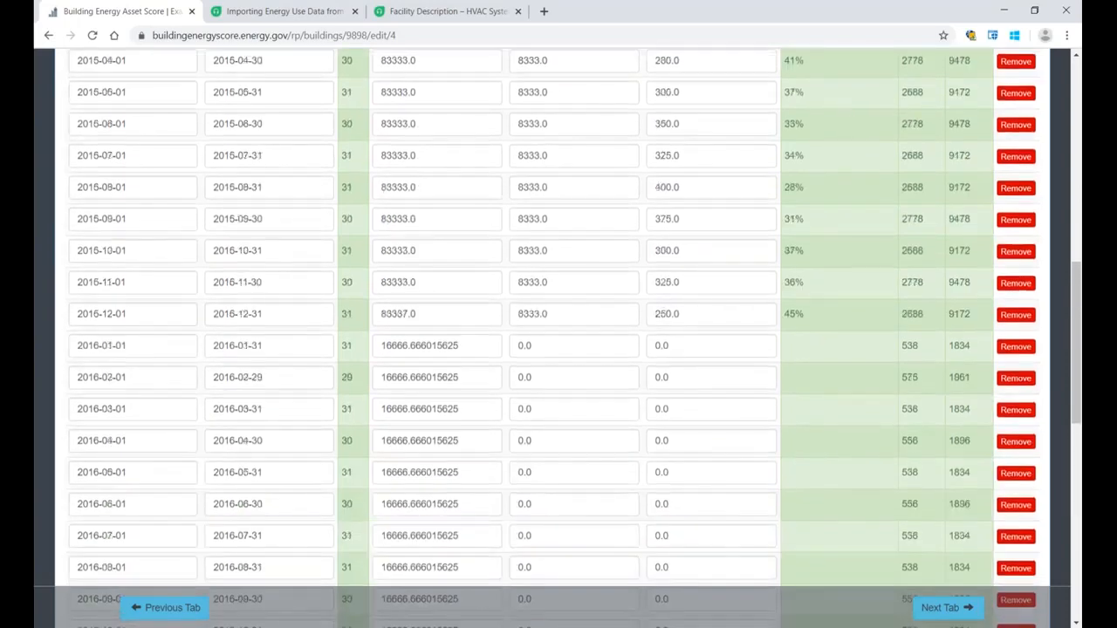
pyautogui.moveTo(537, 119); pyautogui.dragTo(615, 123)
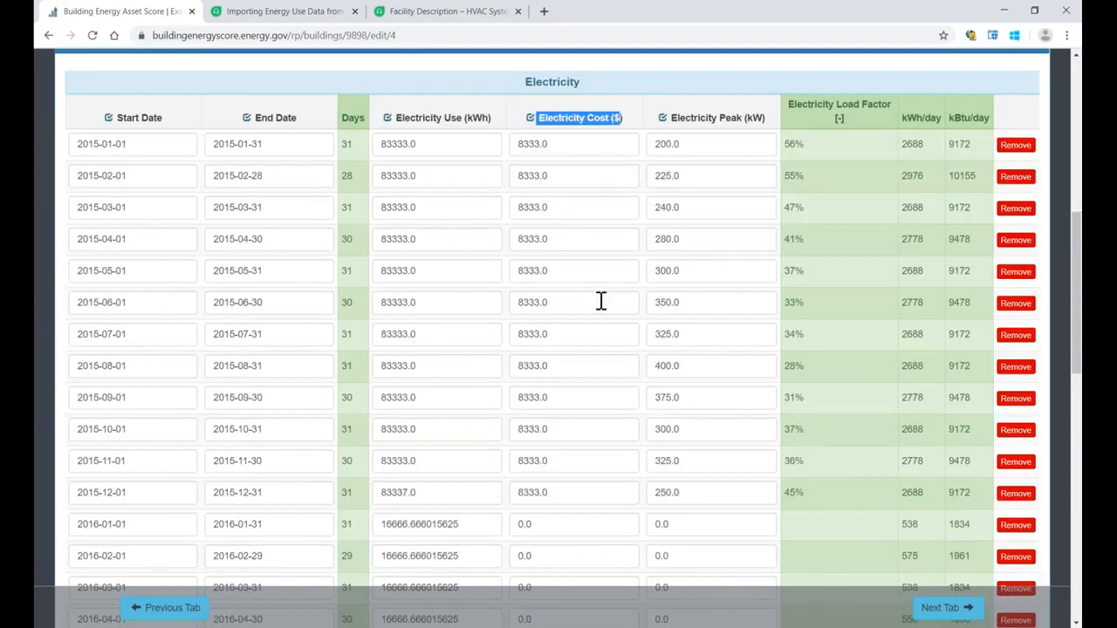
pyautogui.scroll(-3, 598, 302)
pyautogui.moveTo(561, 316); pyautogui.dragTo(498, 317)
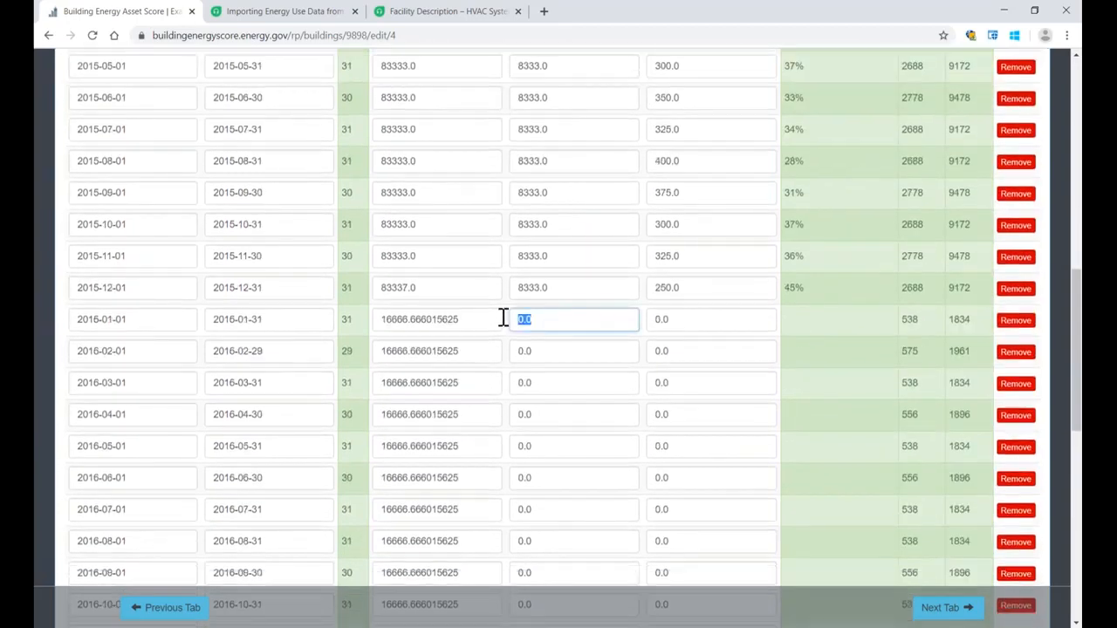
pyautogui.click(504, 316)
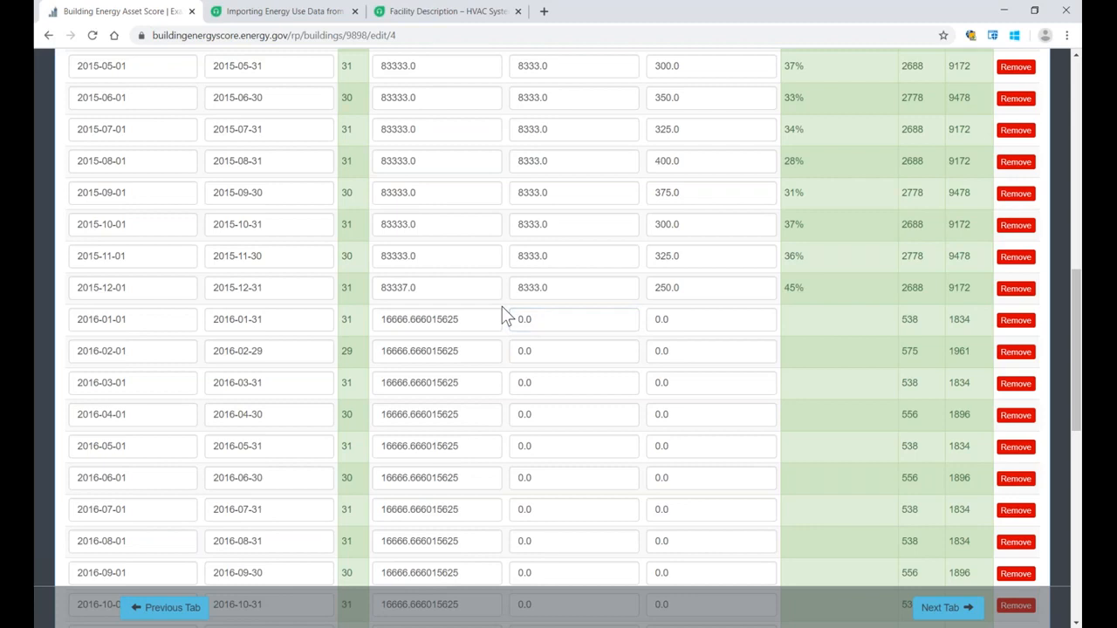
pyautogui.scroll(-3, 513, 319)
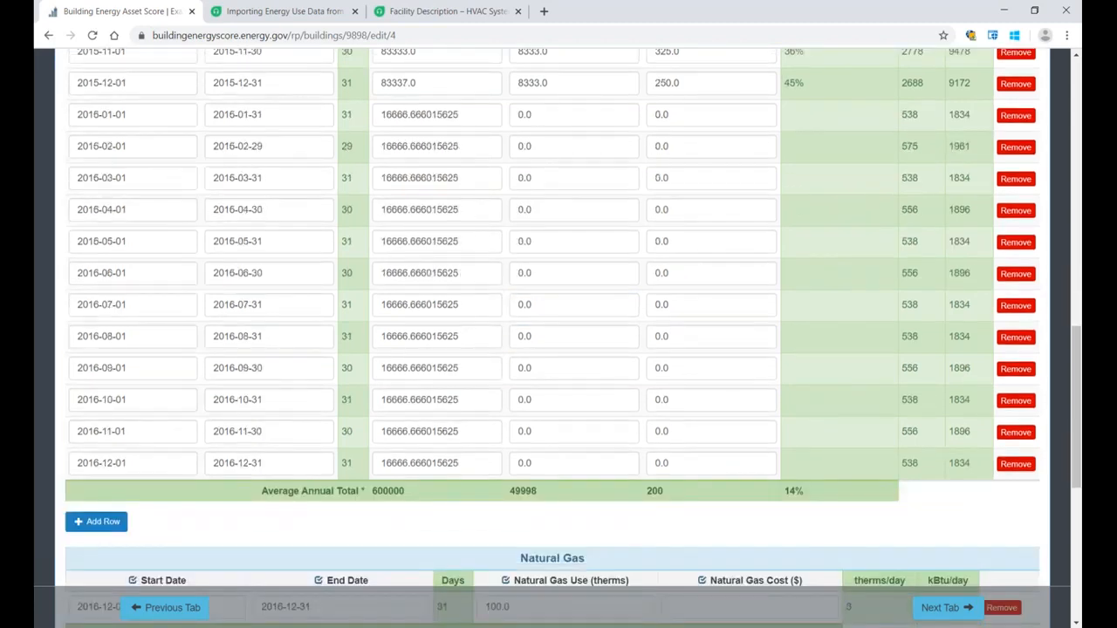
pyautogui.moveTo(558, 113); pyautogui.dragTo(515, 114)
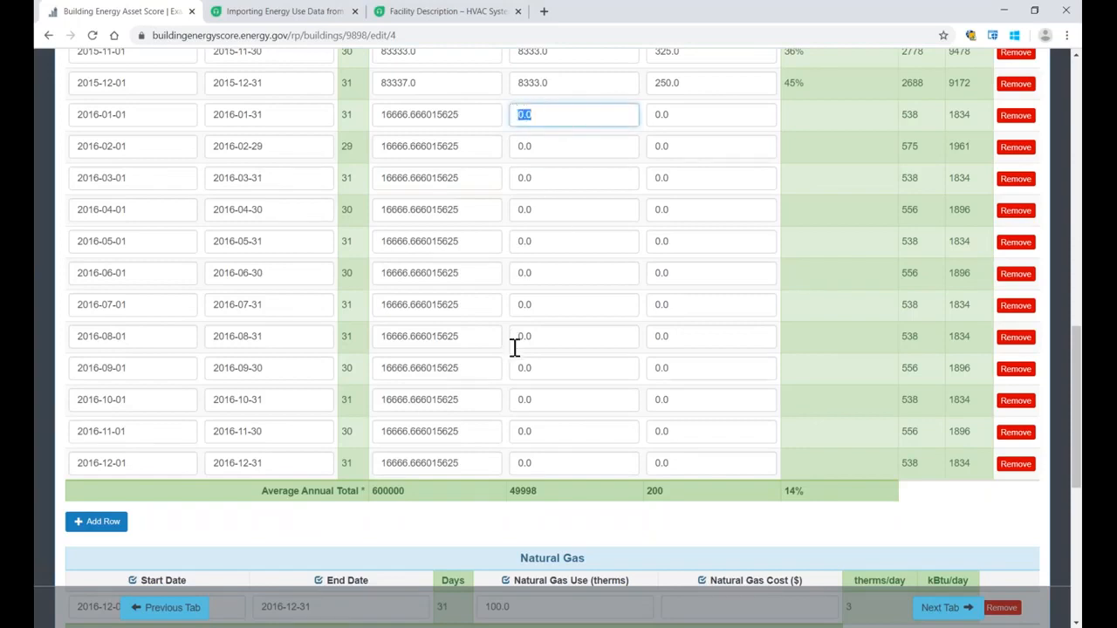
# Step: Open Building Annual Summary for Energy Use and Energy Cost and check the electricity total annual use
pyautogui.scroll(-3, 503, 430)
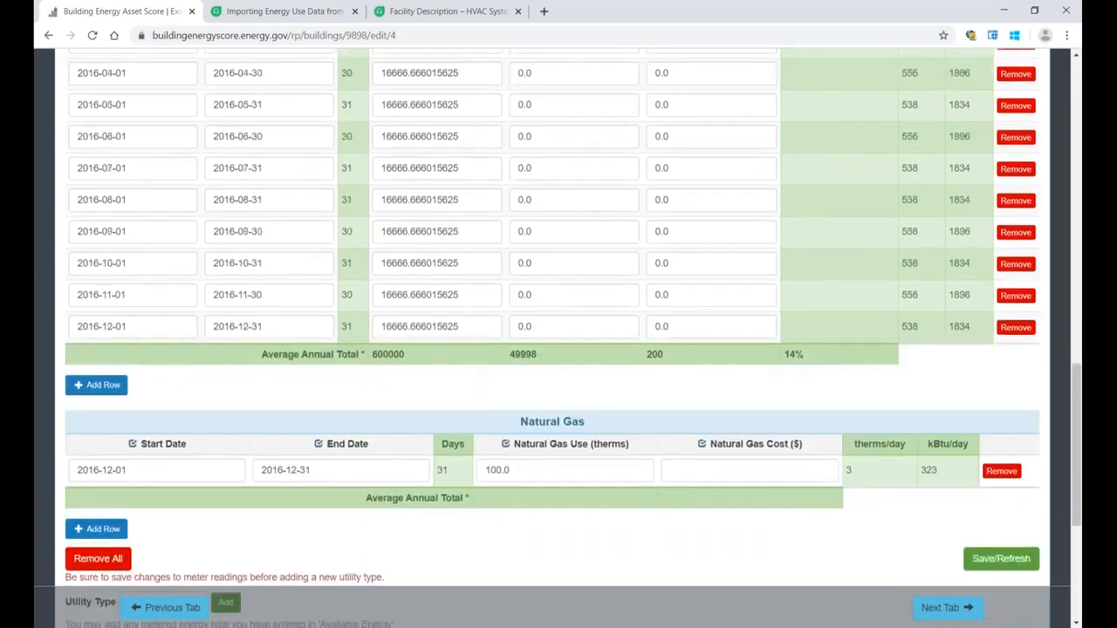
pyautogui.scroll(-2, 392, 416)
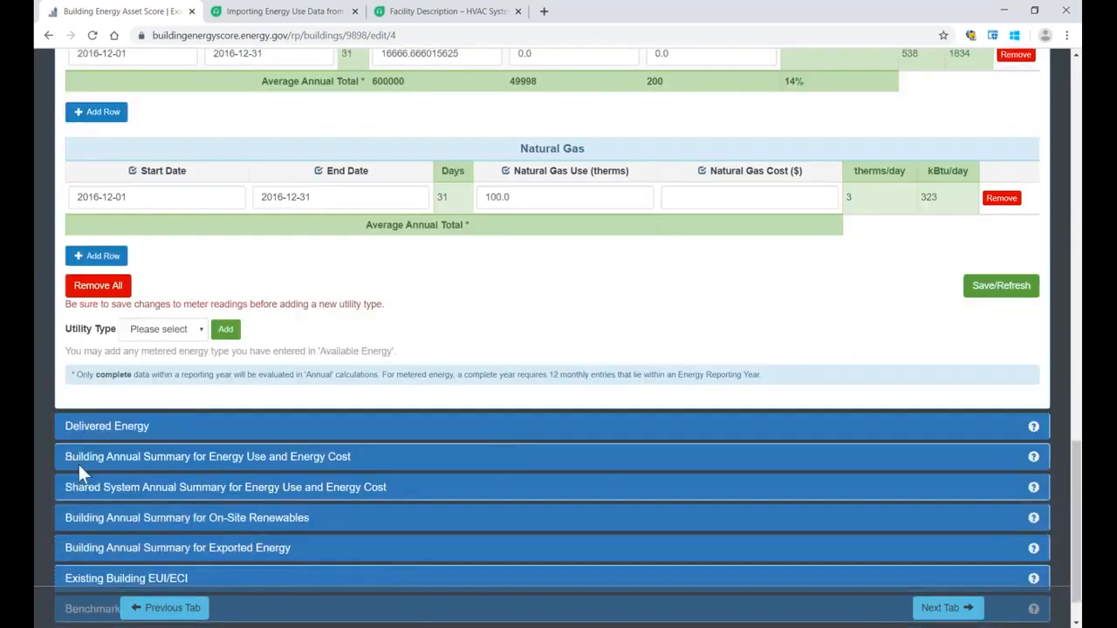
pyautogui.click(207, 457)
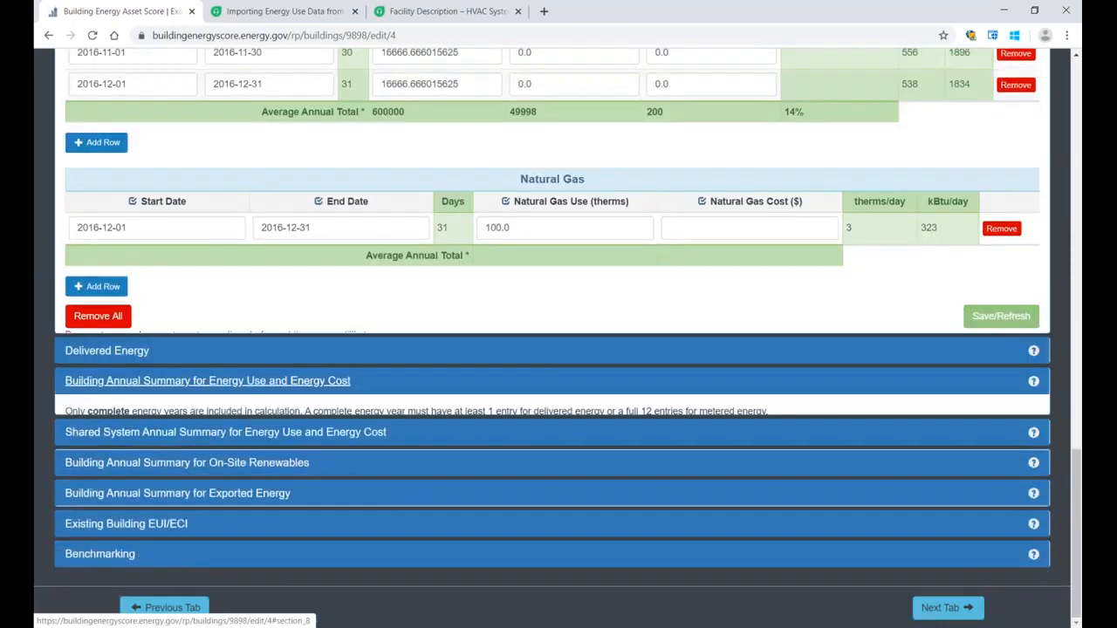
pyautogui.click(244, 253)
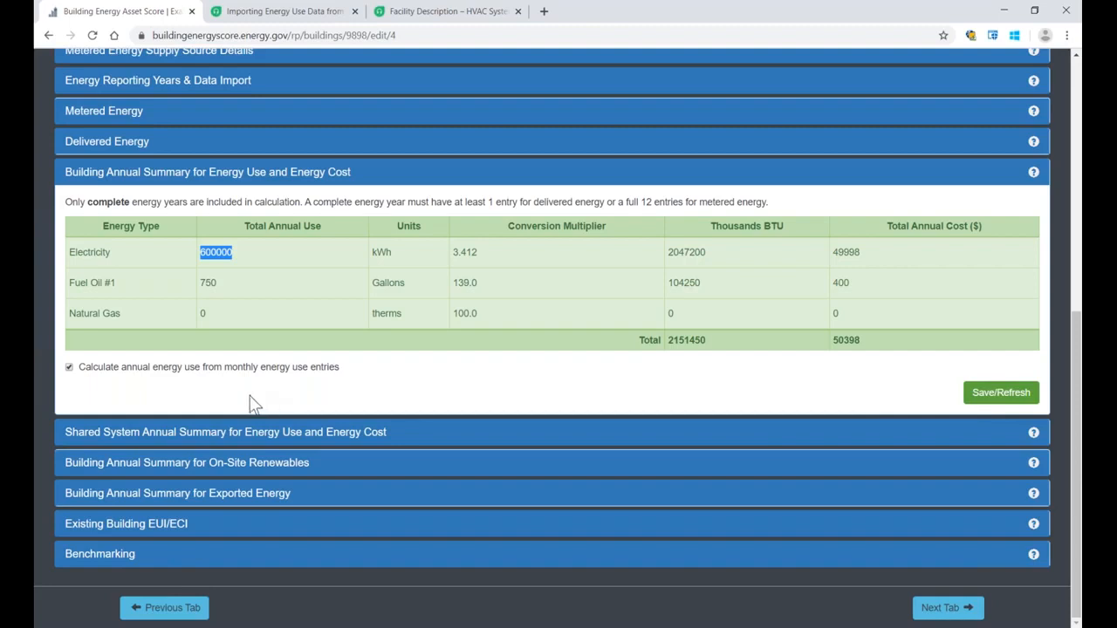
# Step: Open Existing Building EUI/ECI and check the building's conditioned floor area and EUI value
pyautogui.click(110, 527)
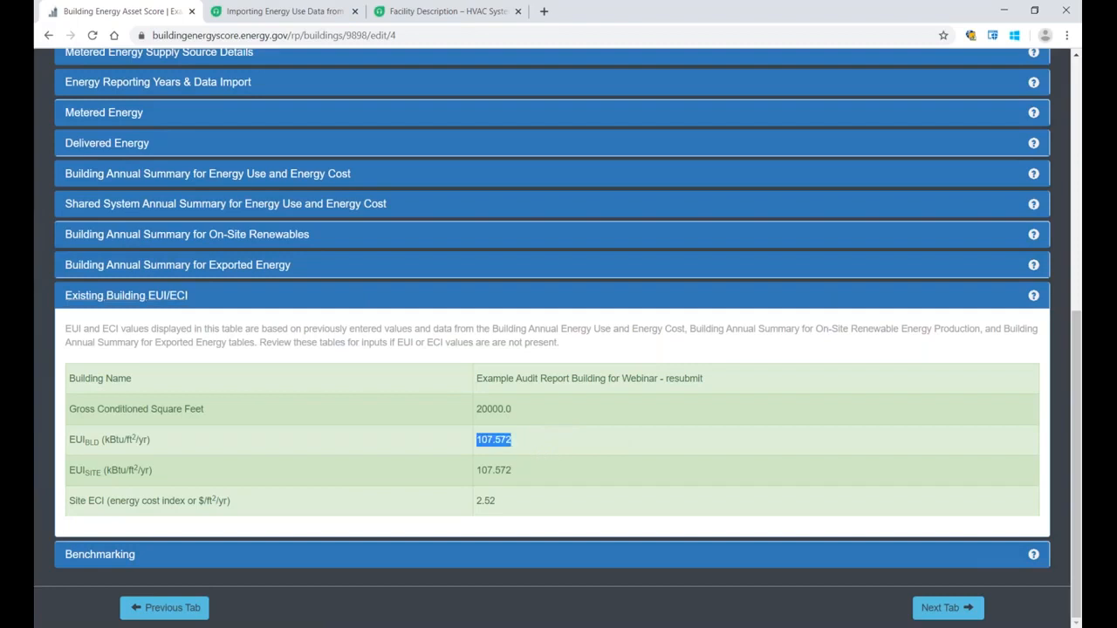
pyautogui.moveTo(529, 402); pyautogui.dragTo(470, 411)
pyautogui.moveTo(525, 442); pyautogui.dragTo(474, 441)
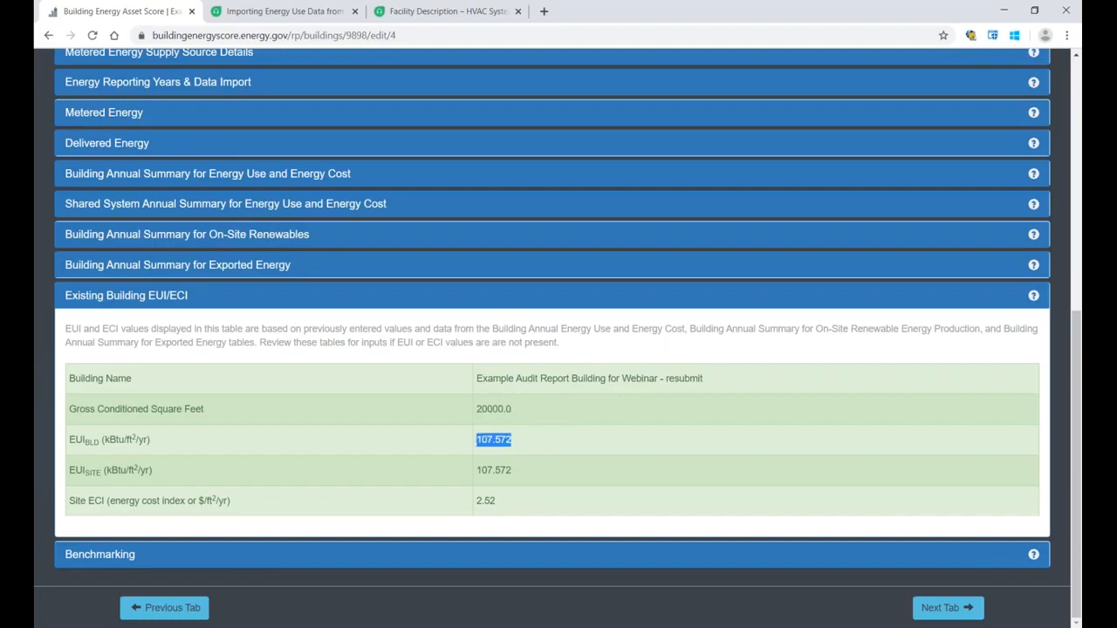
pyautogui.click(465, 439)
# Step: Open Benchmarking, review the available benchmarking sources while keeping Energy Star Portfolio Manager, and set the Year Benchmarked to 2016
pyautogui.click(84, 559)
pyautogui.scroll(-1, 165, 364)
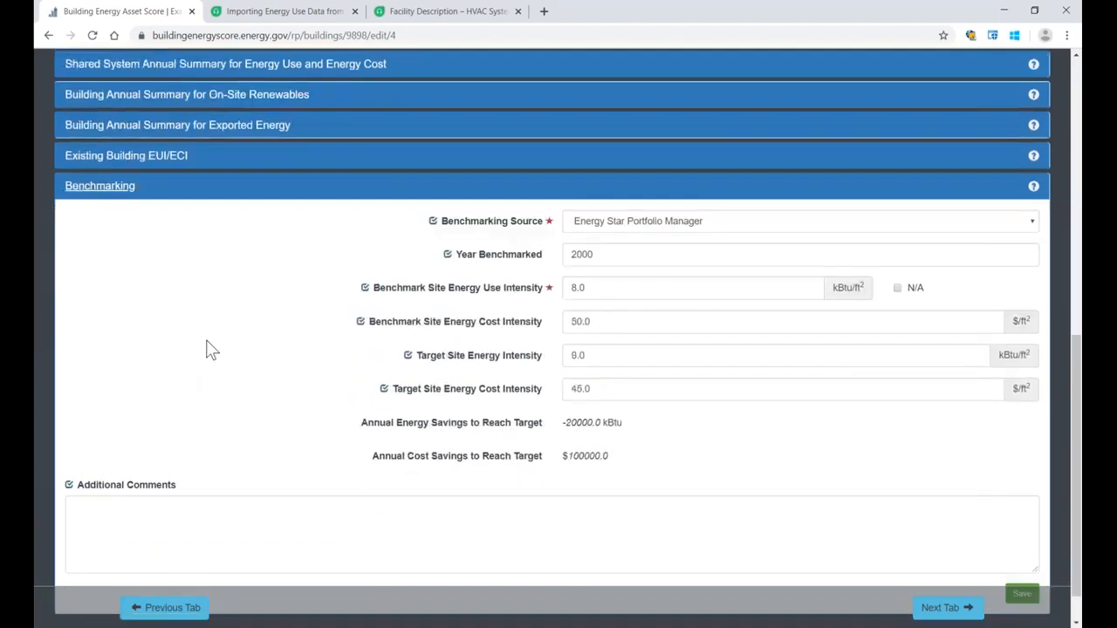
pyautogui.moveTo(441, 222); pyautogui.dragTo(539, 227)
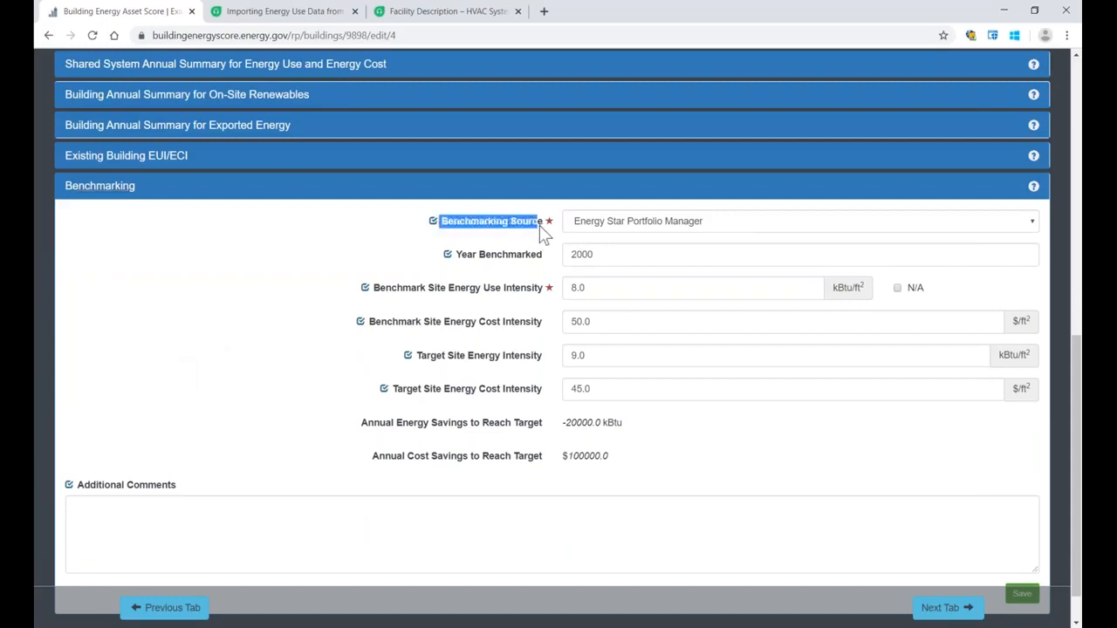
pyautogui.click(662, 227)
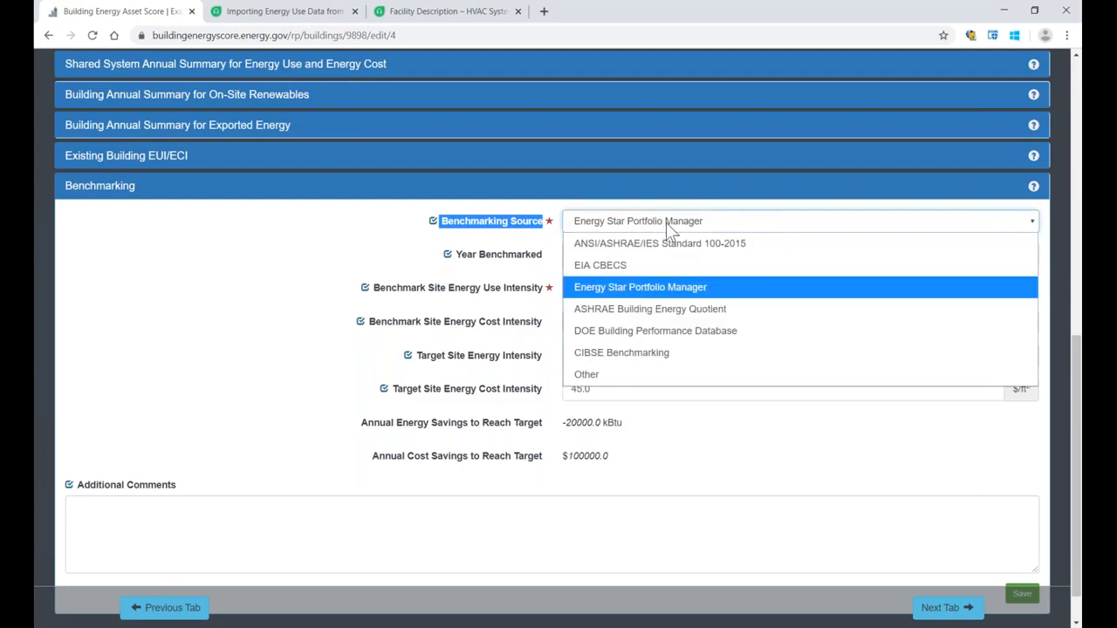
pyautogui.click(666, 222)
pyautogui.moveTo(602, 254); pyautogui.dragTo(542, 258)
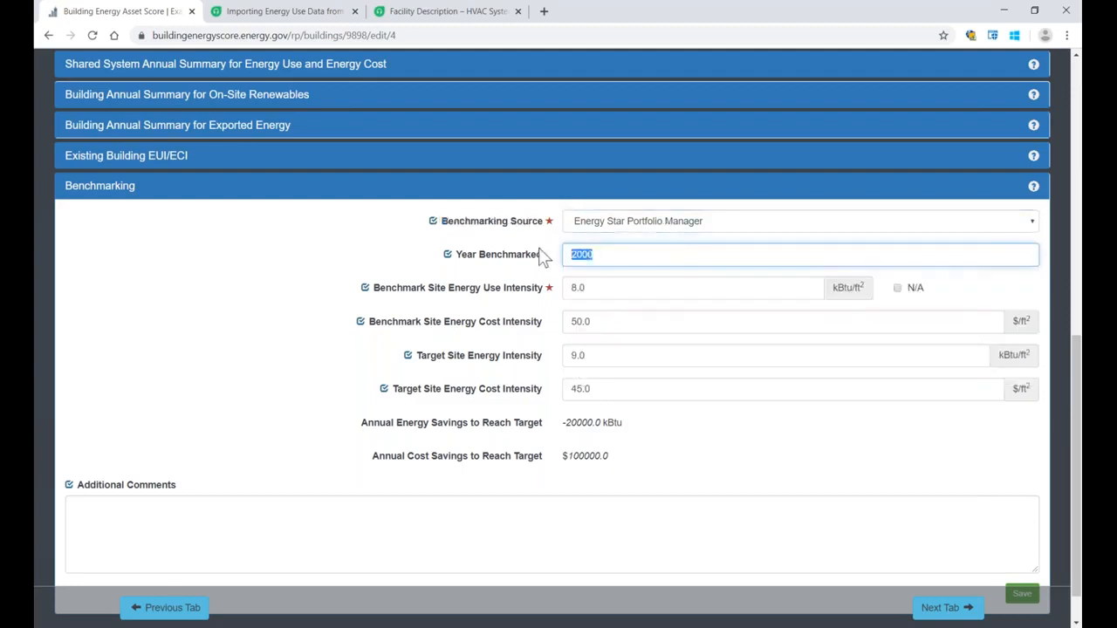
pyautogui.write('2')
pyautogui.click(244, 293)
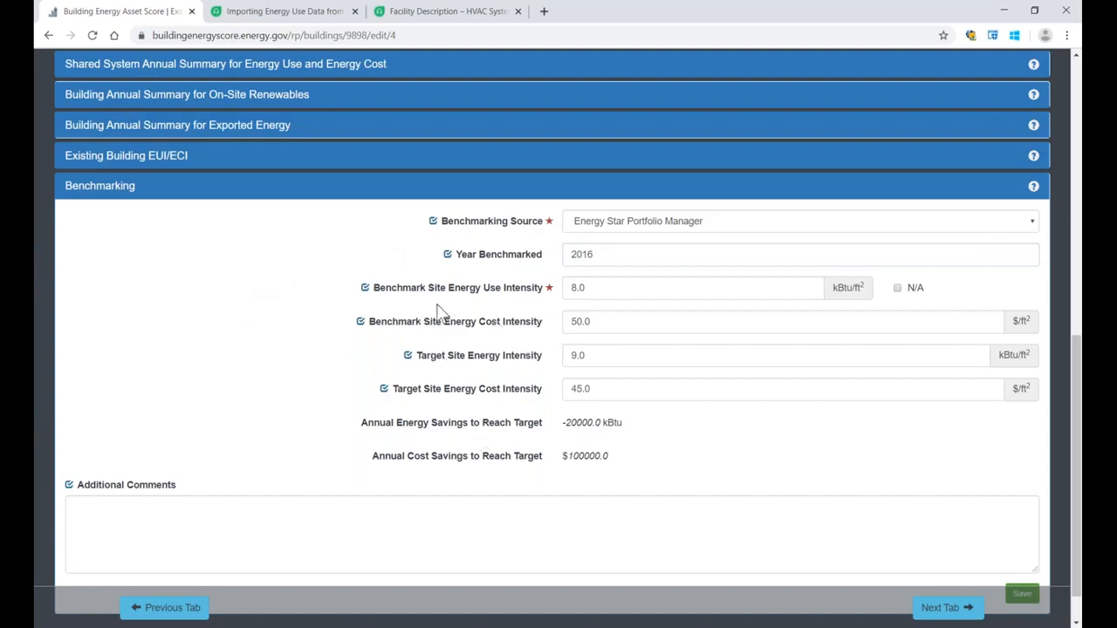
# Step: Enter "example." in the Benchmarking section's Additional Comments and save the section
pyautogui.click(329, 513)
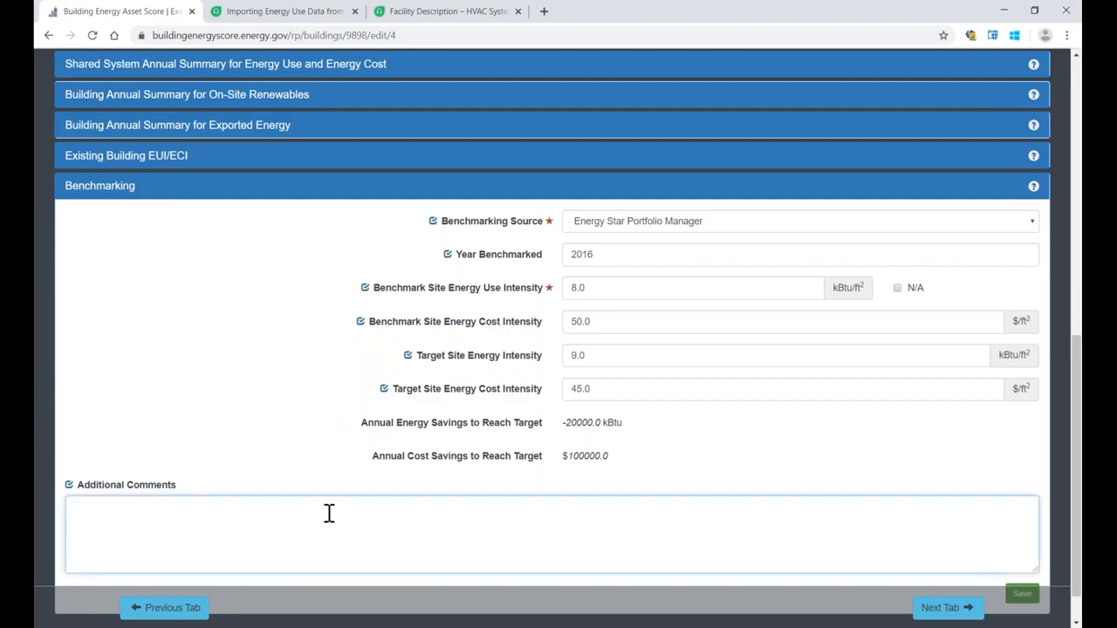
pyautogui.write('example.')
pyautogui.scroll(-1, 957, 429)
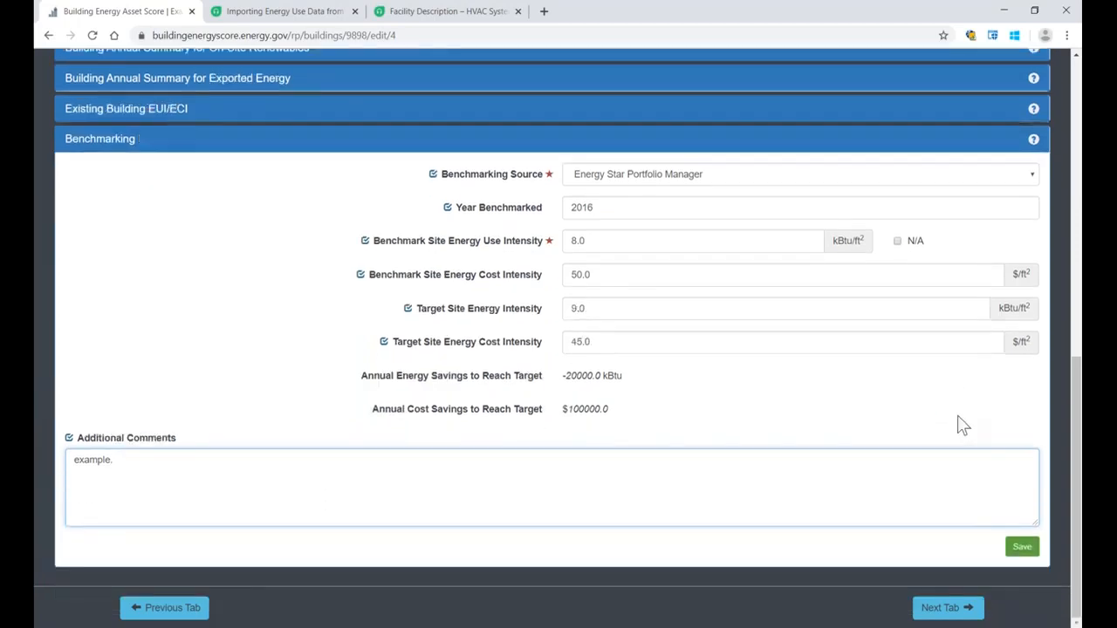
pyautogui.click(1023, 548)
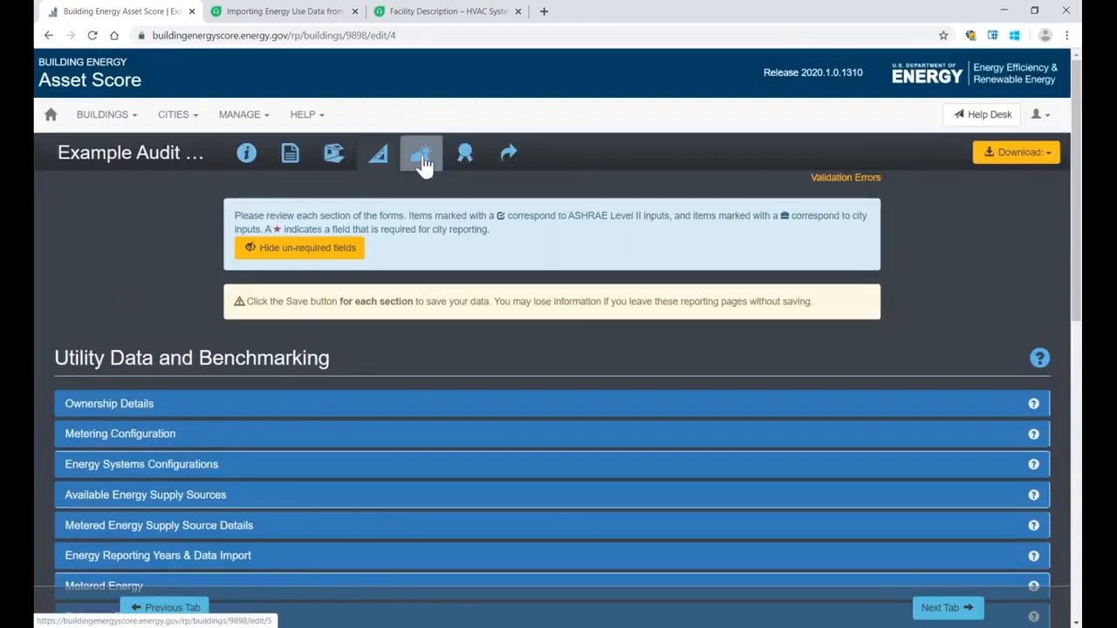
# Step: Open Building Energy Use by End Use in Energy Use Breakdown and QA/QC, and compare the electricity total with the annual summary
pyautogui.click(423, 163)
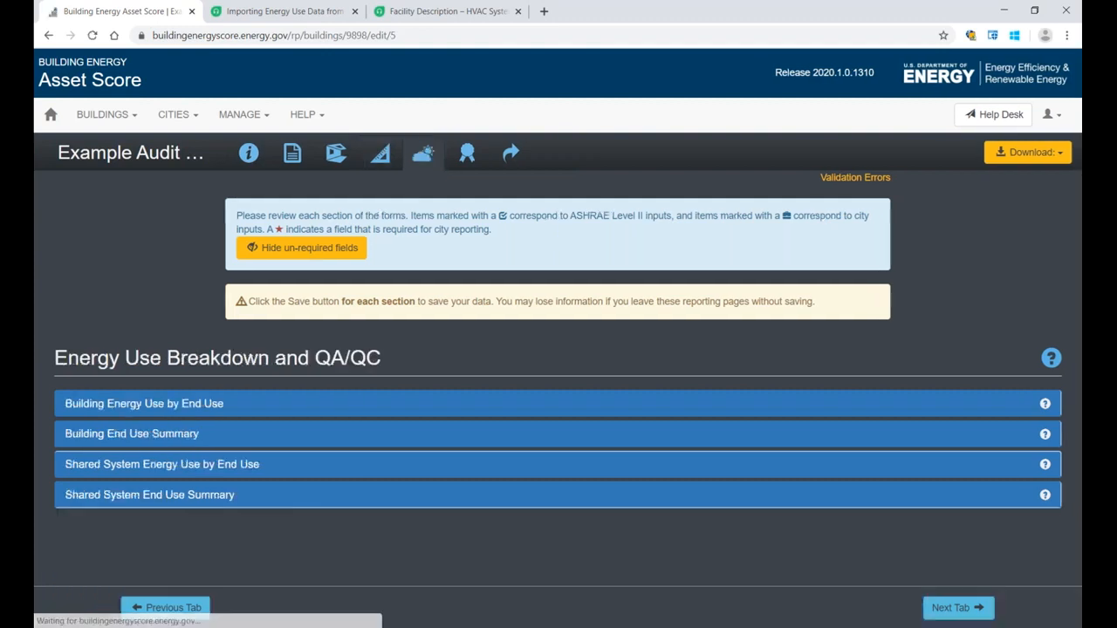
pyautogui.click(137, 407)
pyautogui.scroll(-4, 151, 367)
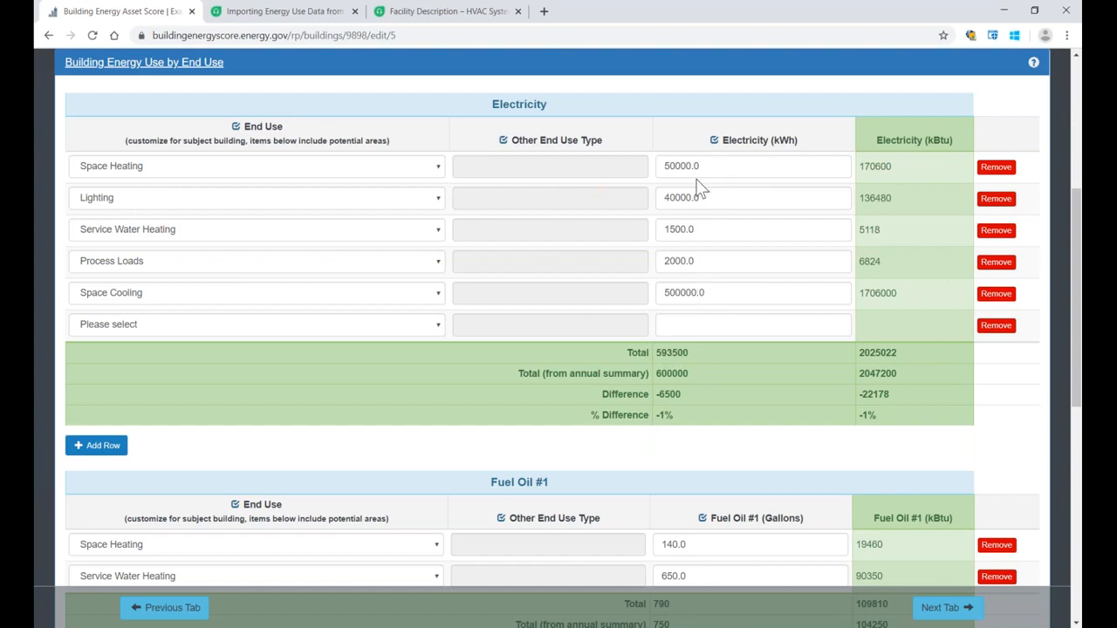
pyautogui.doubleClick(687, 373)
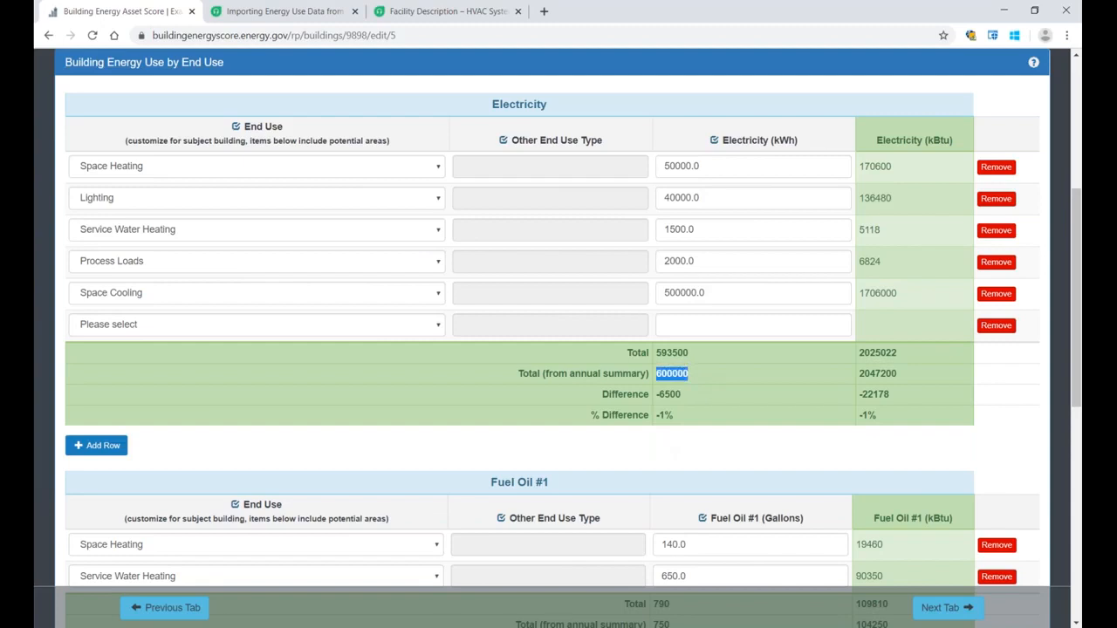
pyautogui.doubleClick(661, 394)
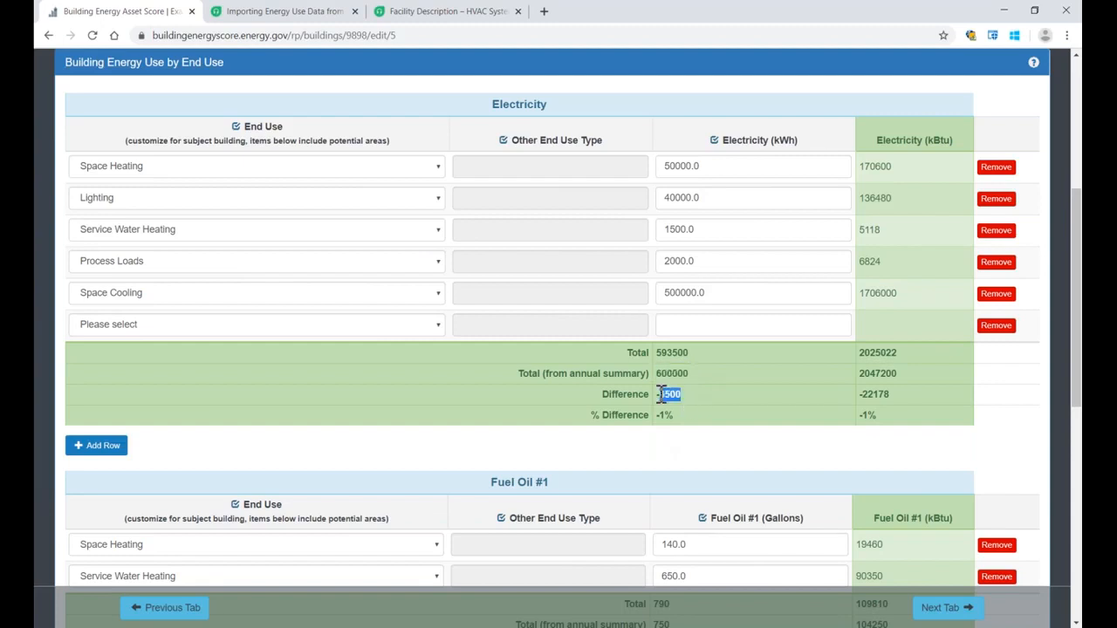
# Step: Set the empty electricity end-use row to Refrigeration with 6500 kWh
pyautogui.click(439, 329)
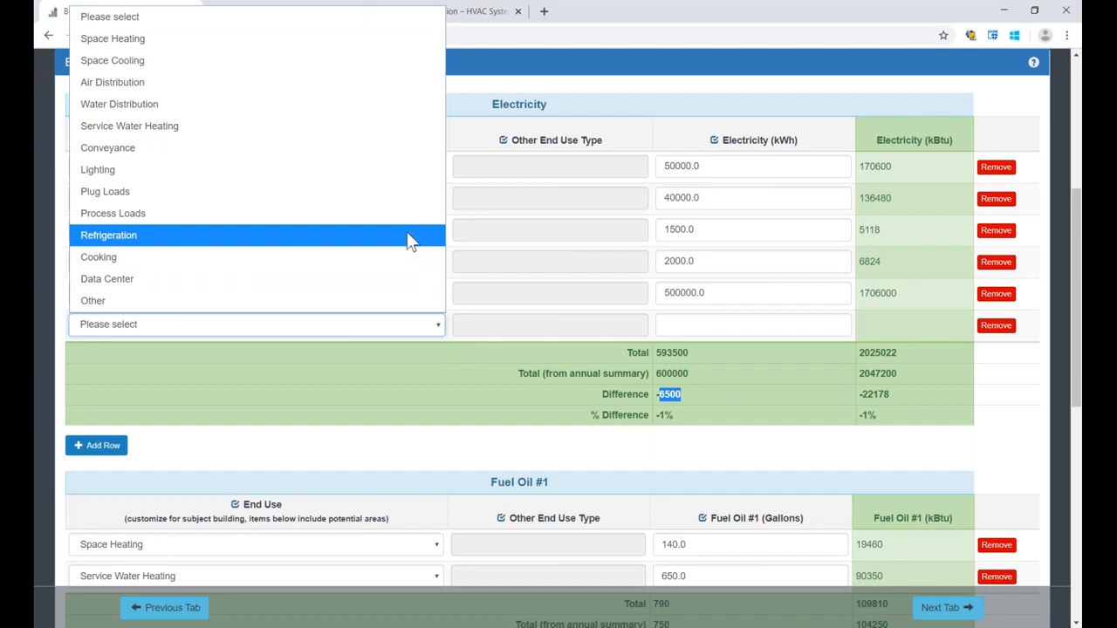
pyautogui.click(407, 234)
pyautogui.click(686, 323)
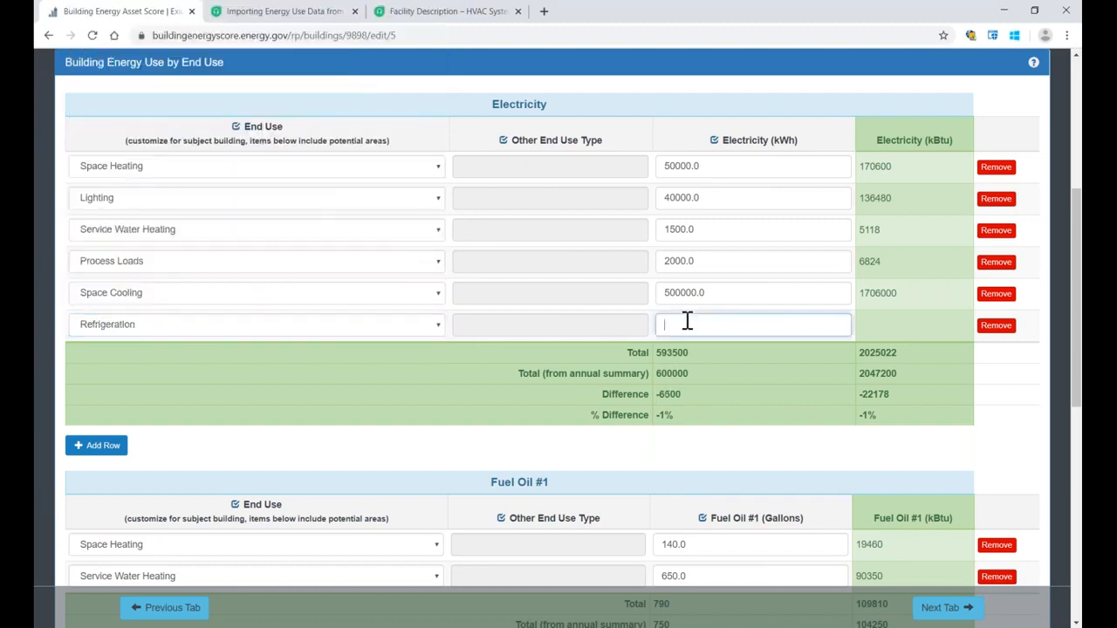
pyautogui.write('6500')
pyautogui.scroll(-1, 735, 349)
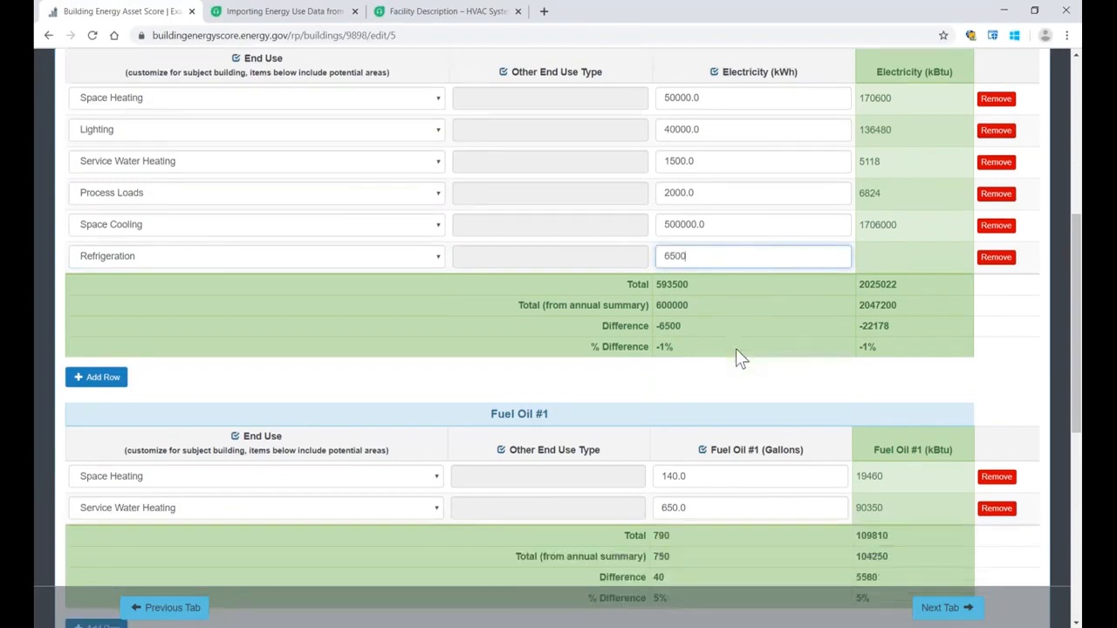
pyautogui.click(736, 348)
pyautogui.scroll(-1, 735, 348)
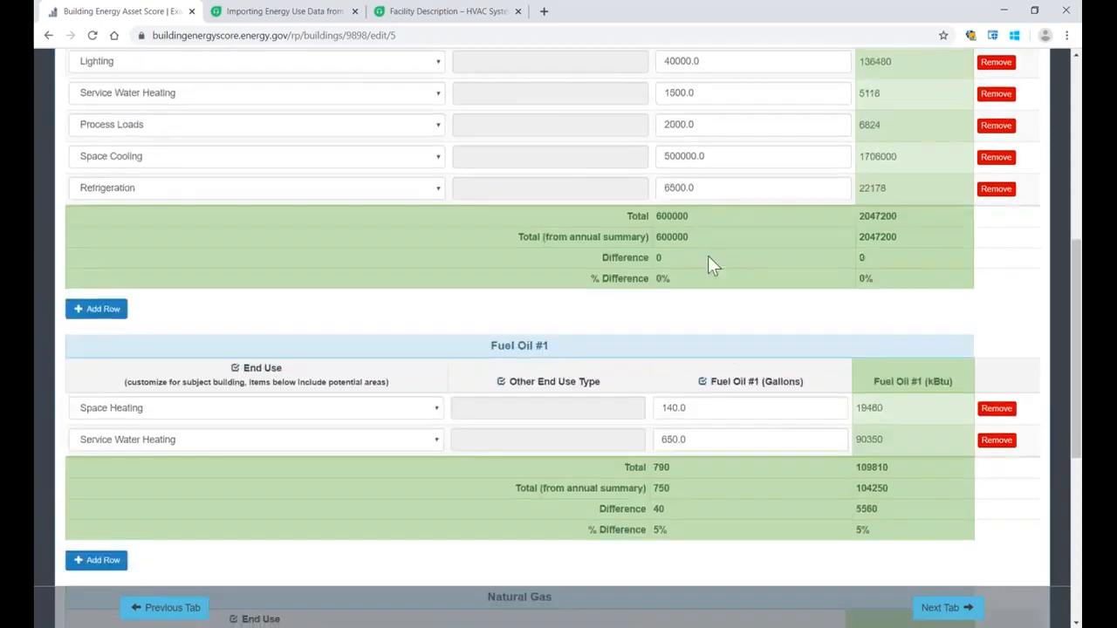
# Step: Check the electricity end-use total and difference against the annual summary in the QA/QC table
pyautogui.moveTo(690, 237); pyautogui.dragTo(656, 234)
pyautogui.scroll(2, 687, 238)
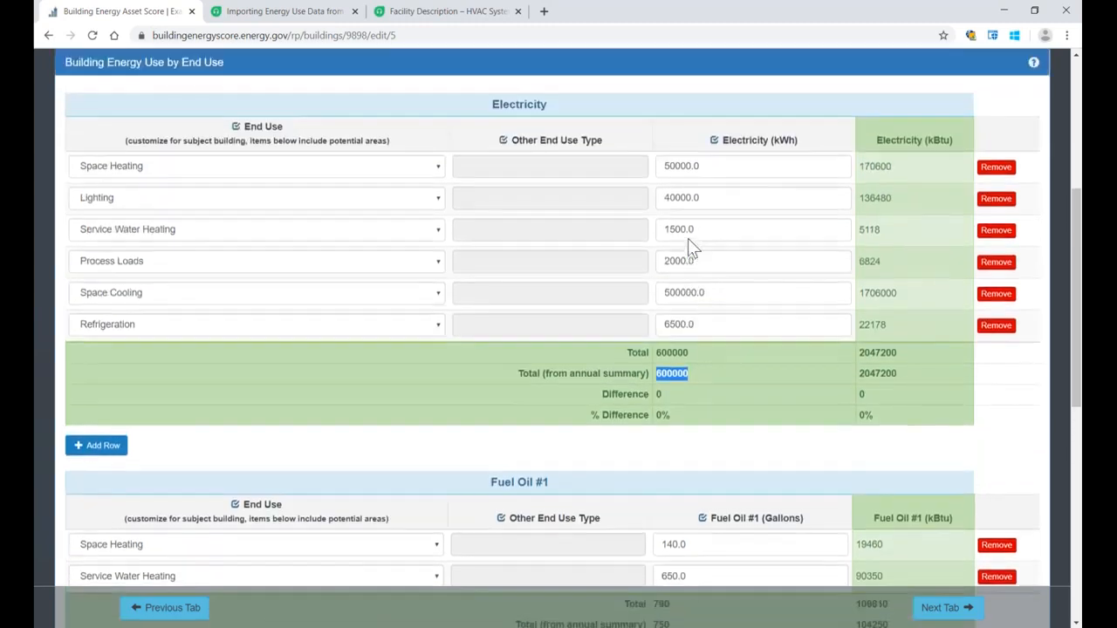
pyautogui.scroll(1, 688, 238)
pyautogui.moveTo(316, 84); pyautogui.dragTo(339, 78)
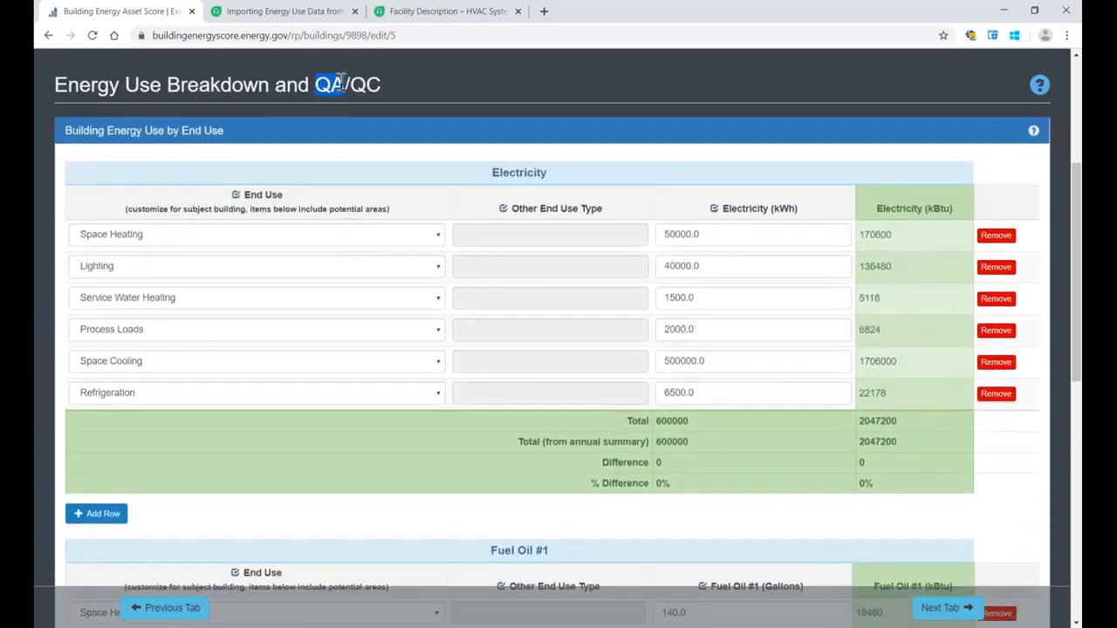
pyautogui.click(590, 101)
pyautogui.scroll(-1, 520, 274)
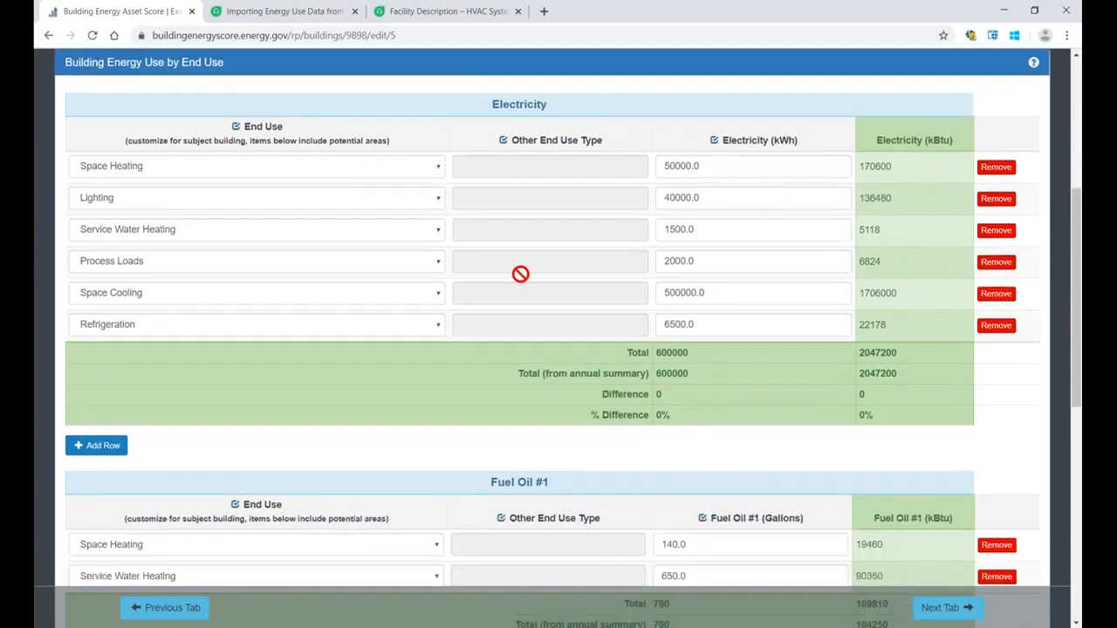
pyautogui.scroll(1, 452, 328)
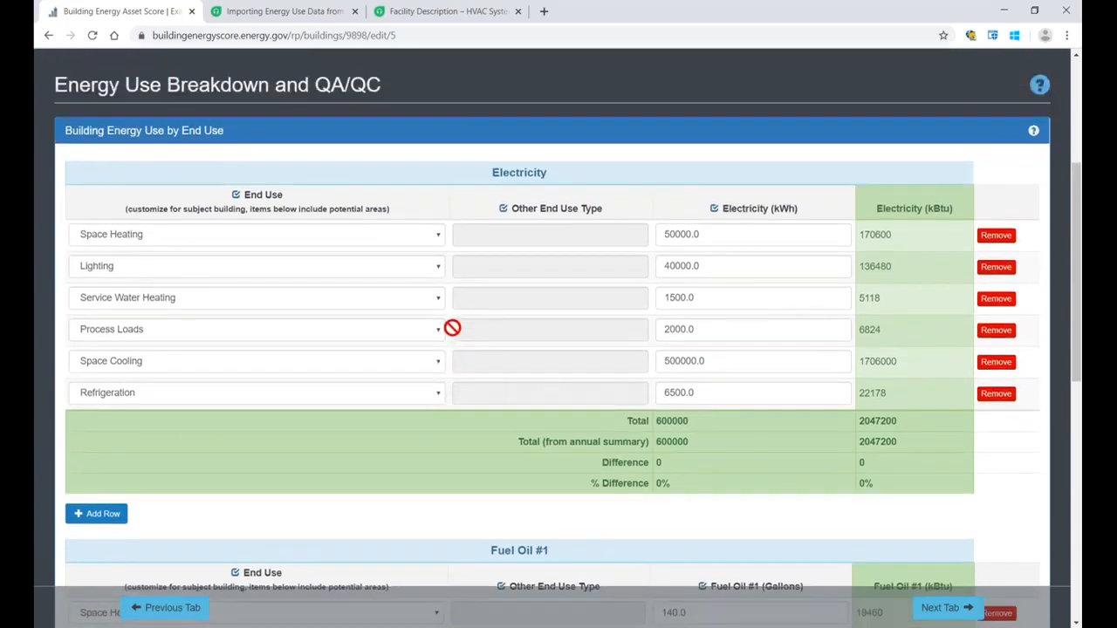
# Step: Remove the Service Water Heating row from Fuel Oil #1, change the Natural Gas end use to Service Water Heating, and save
pyautogui.scroll(-6, 452, 328)
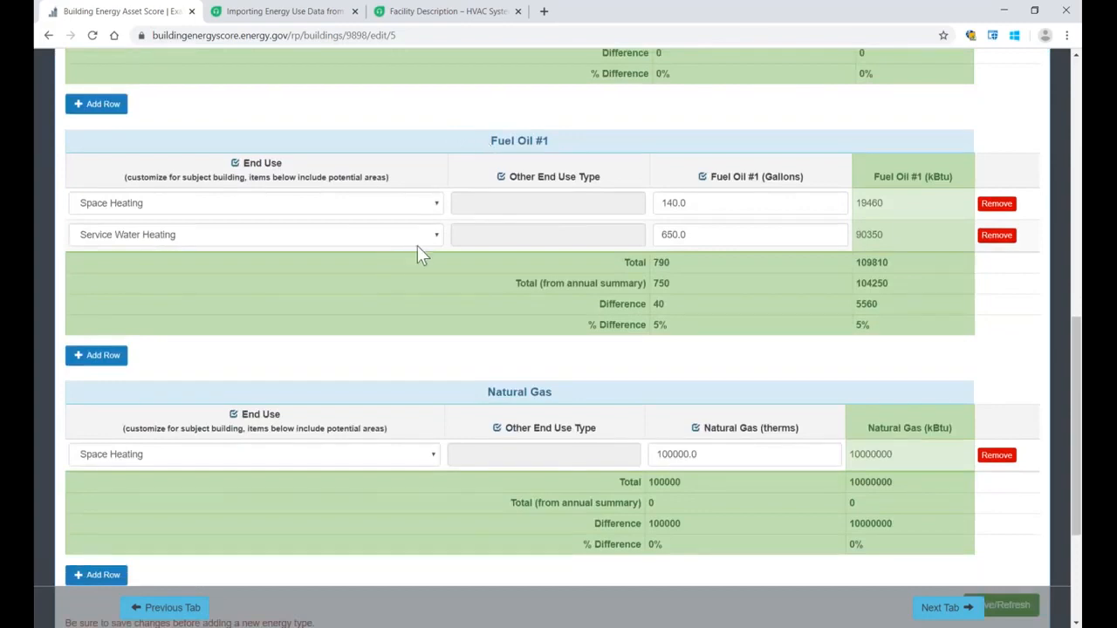
pyautogui.click(995, 235)
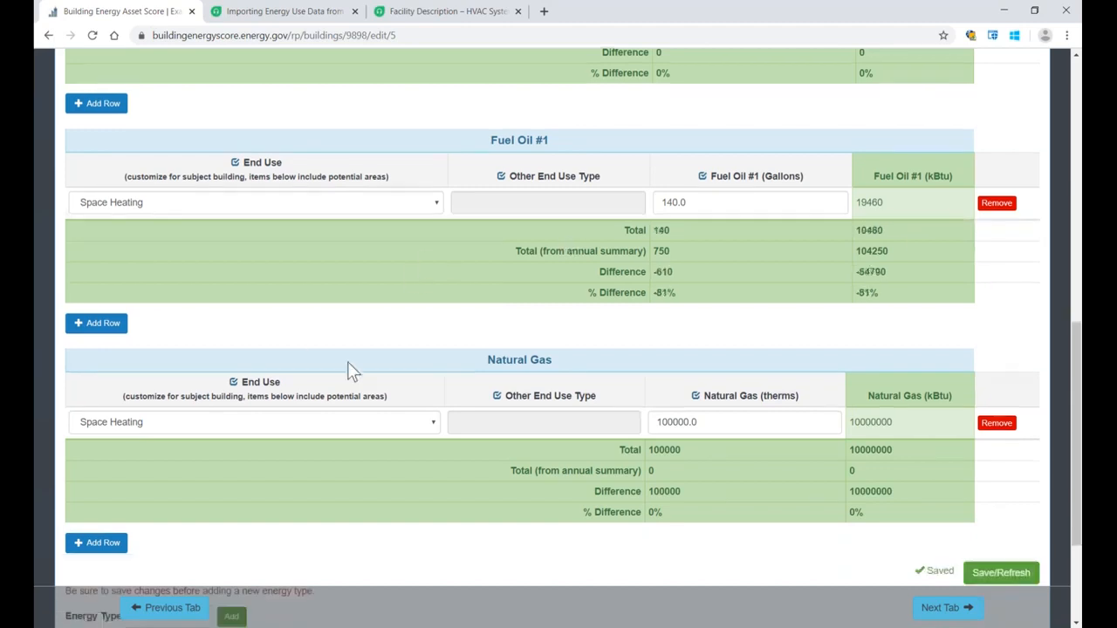
pyautogui.click(428, 424)
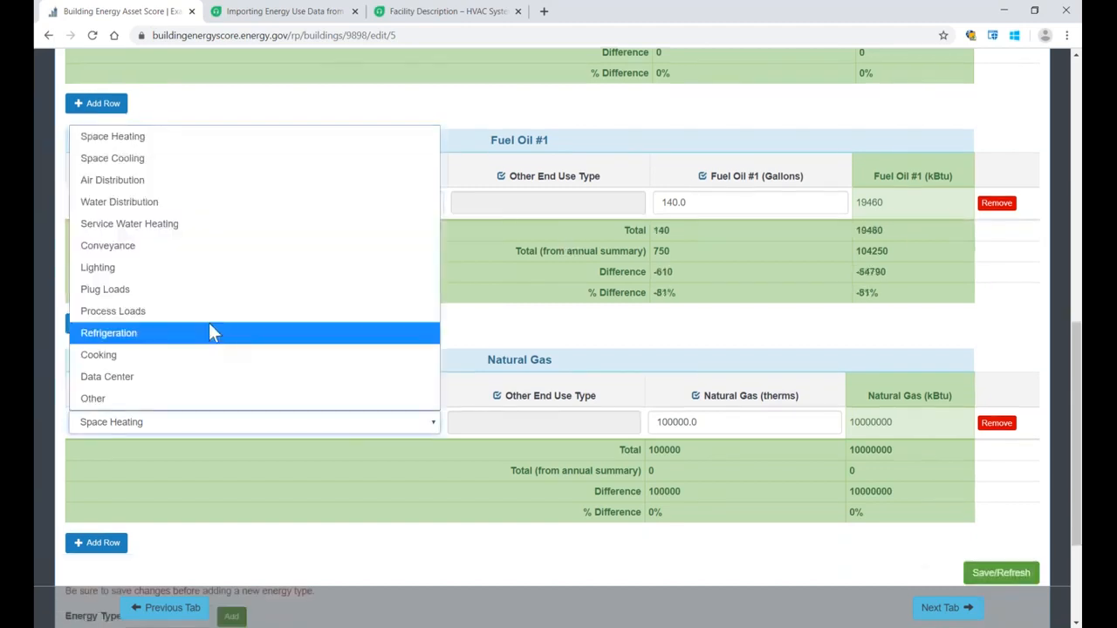
pyautogui.click(174, 222)
pyautogui.scroll(-2, 559, 285)
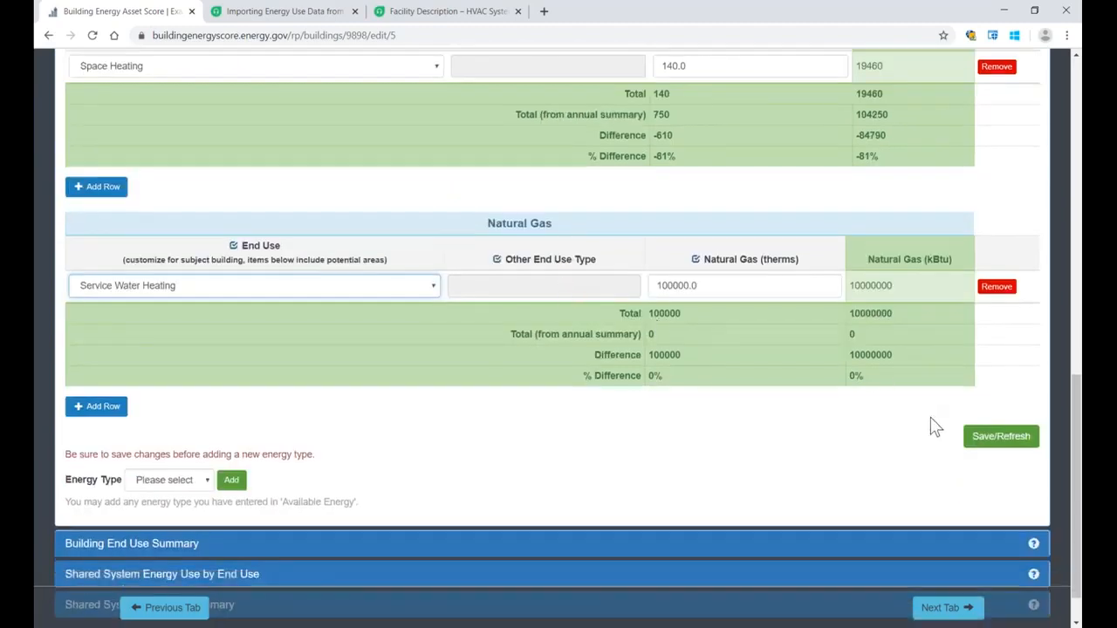
pyautogui.click(969, 443)
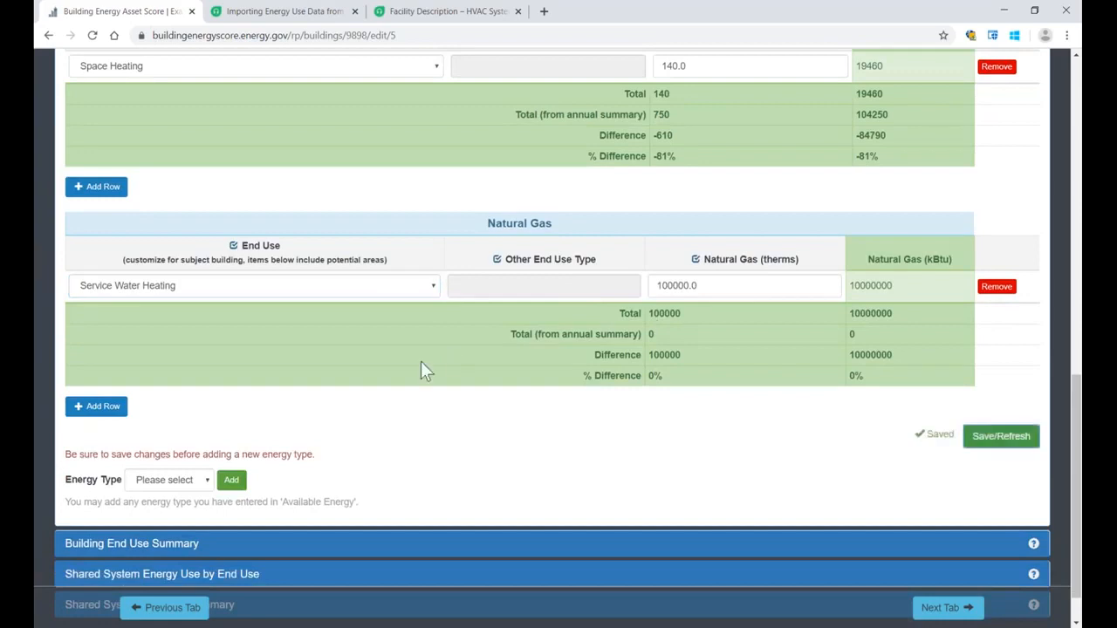
# Step: Open Building Energy Savings Opportunities under Energy Savings Opportunities and review the recommended packages, measures and totals
pyautogui.scroll(8, 417, 363)
pyautogui.scroll(2, 417, 367)
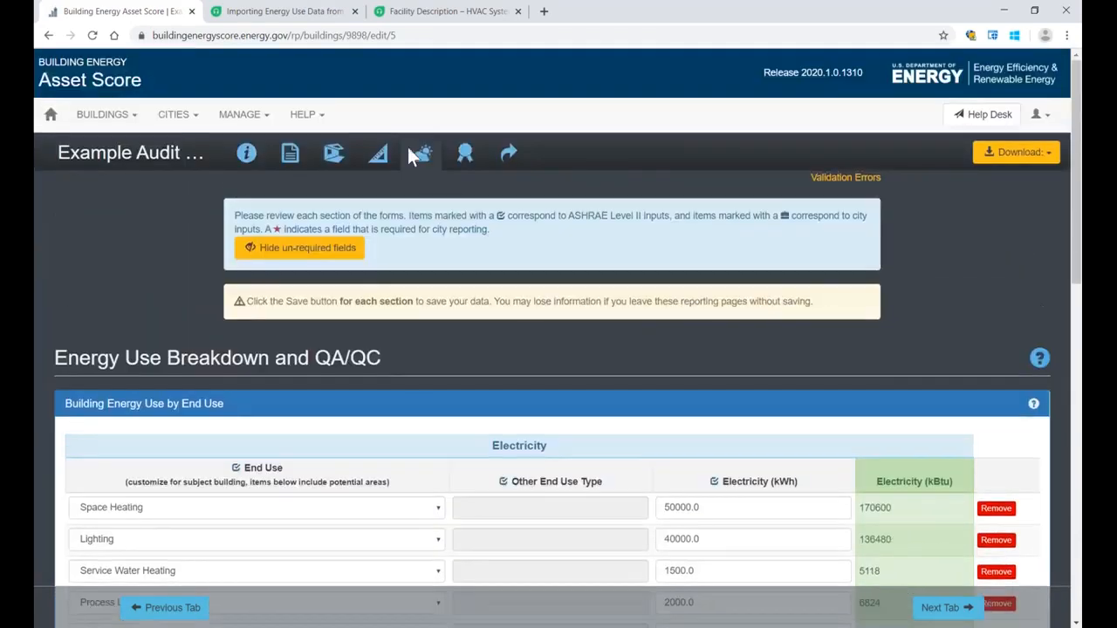
pyautogui.click(463, 157)
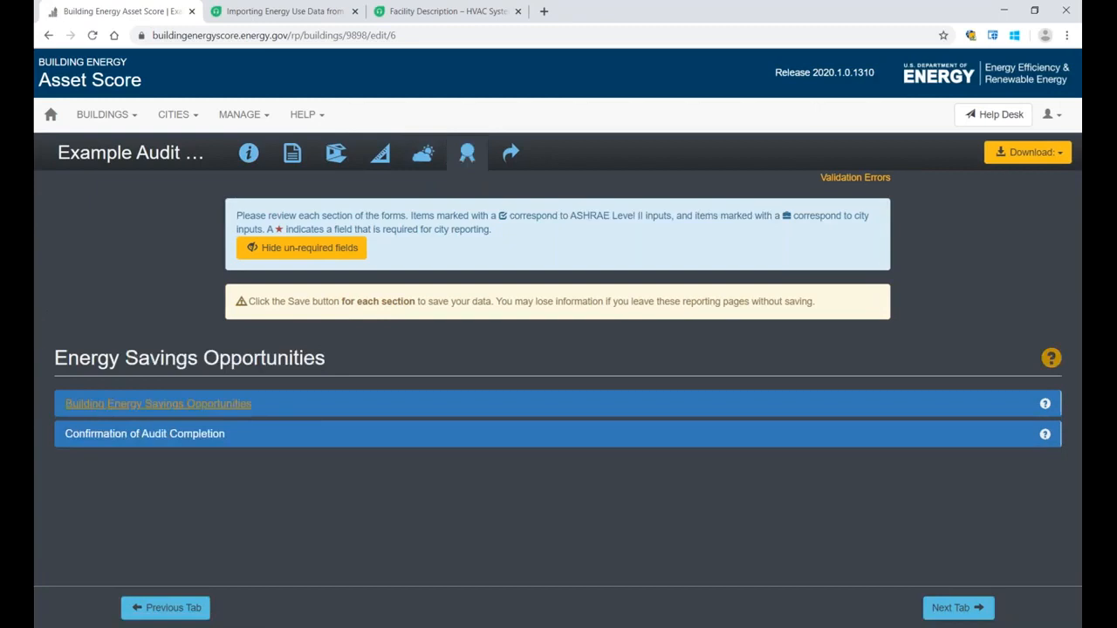
pyautogui.click(102, 406)
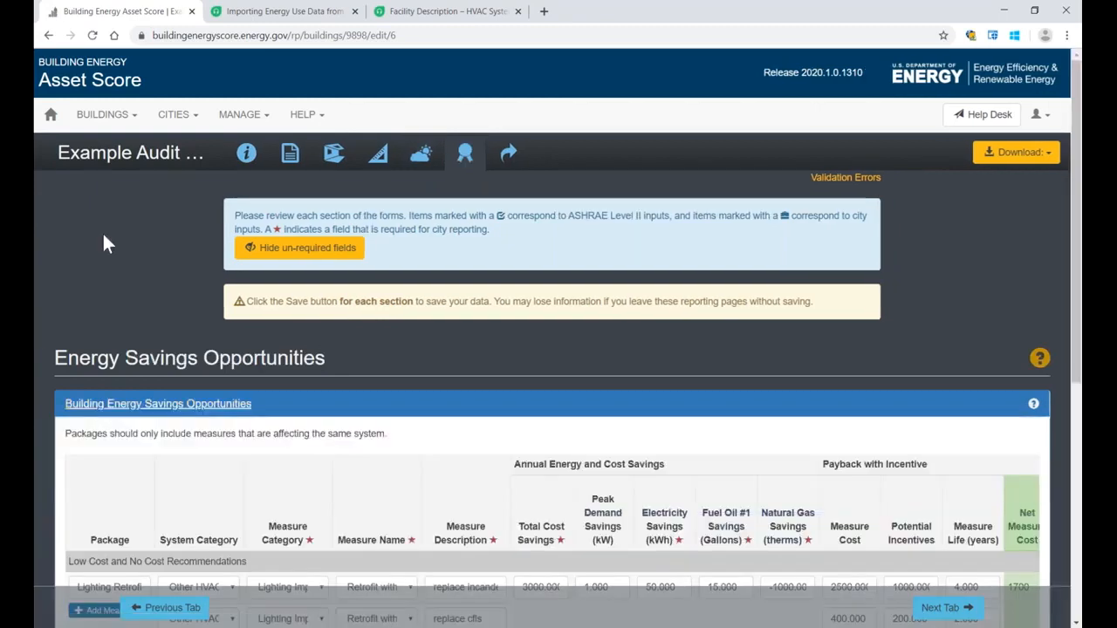
pyautogui.scroll(-1, 102, 234)
pyautogui.scroll(-1, 102, 208)
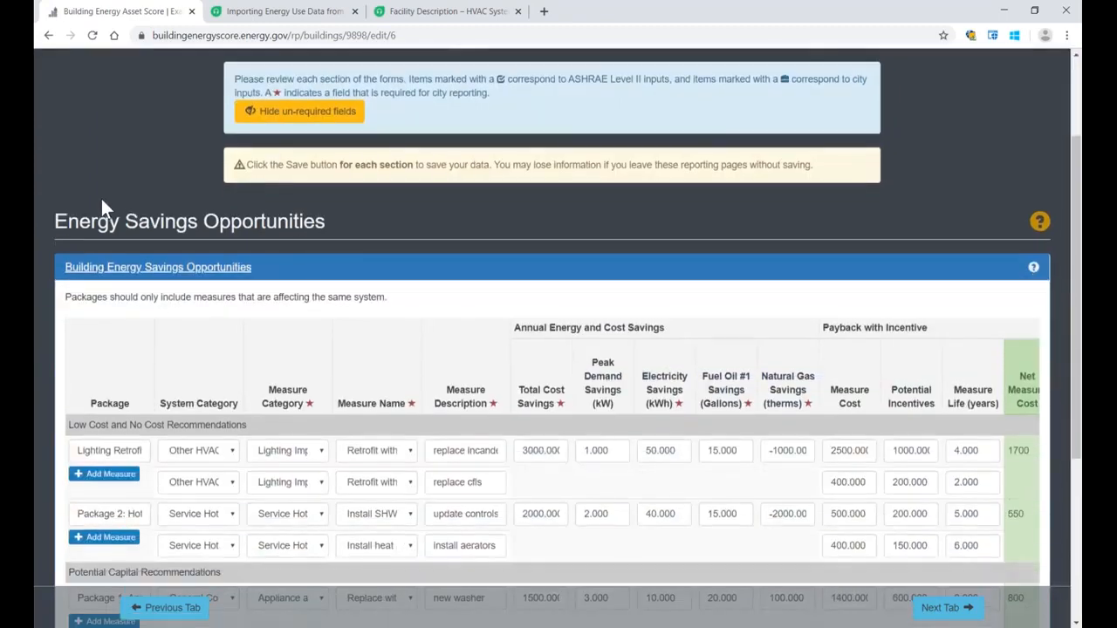
pyautogui.scroll(-3, 100, 206)
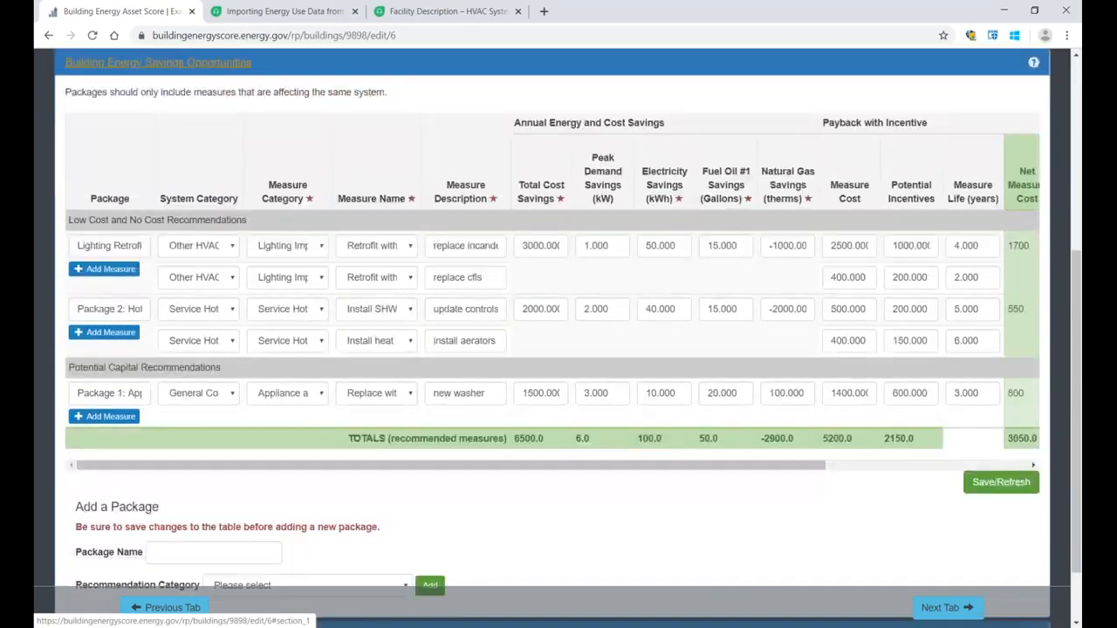
pyautogui.scroll(1, 558, 340)
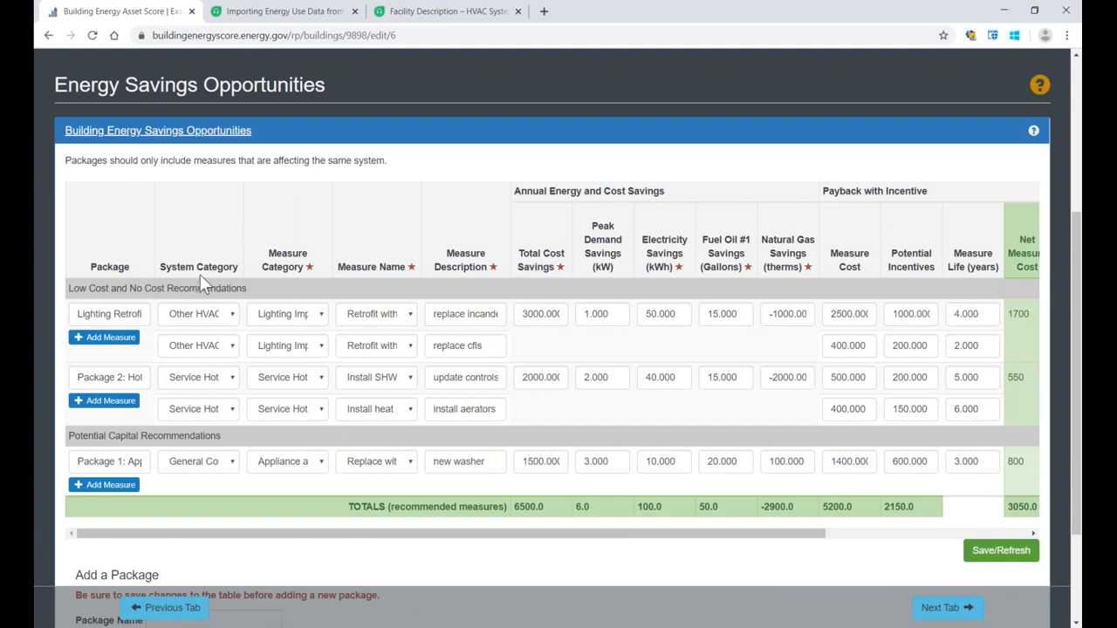
pyautogui.scroll(-1, 200, 272)
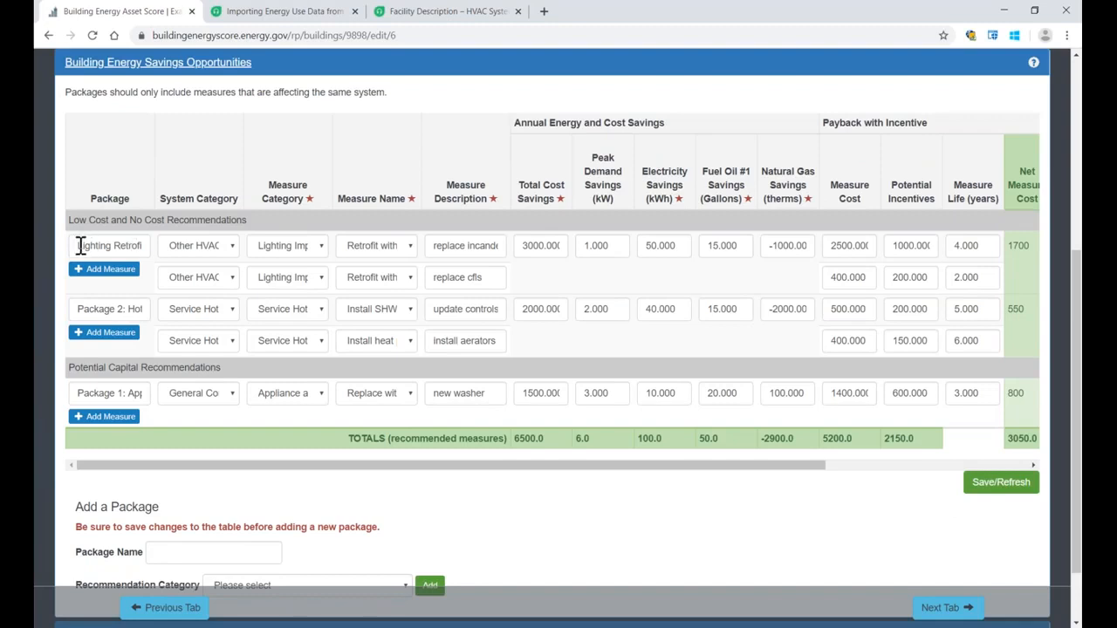
# Step: Change the first Lighting Retrofits measure name to Retrofit with light emitting diode technologies and check its description
pyautogui.moveTo(76, 245); pyautogui.dragTo(152, 246)
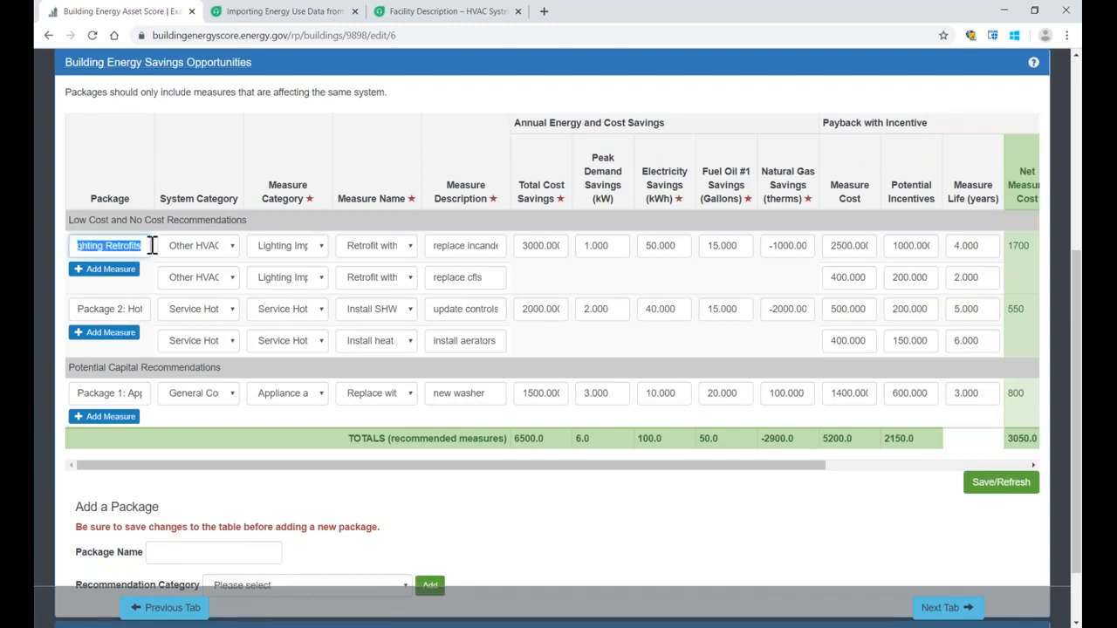
pyautogui.click(410, 248)
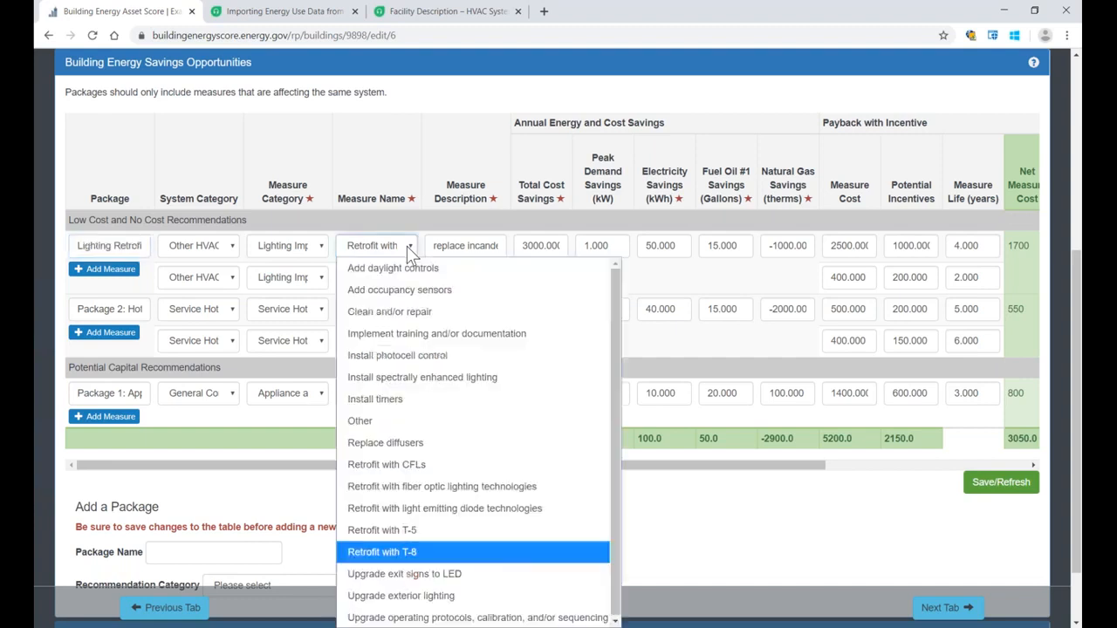
pyautogui.click(406, 246)
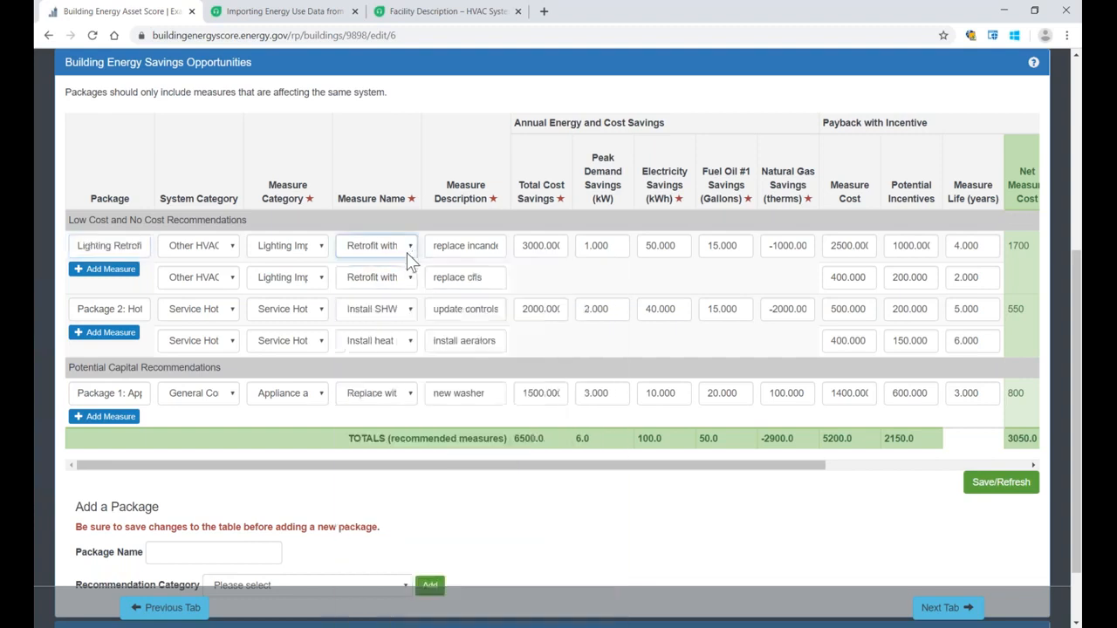
pyautogui.click(408, 279)
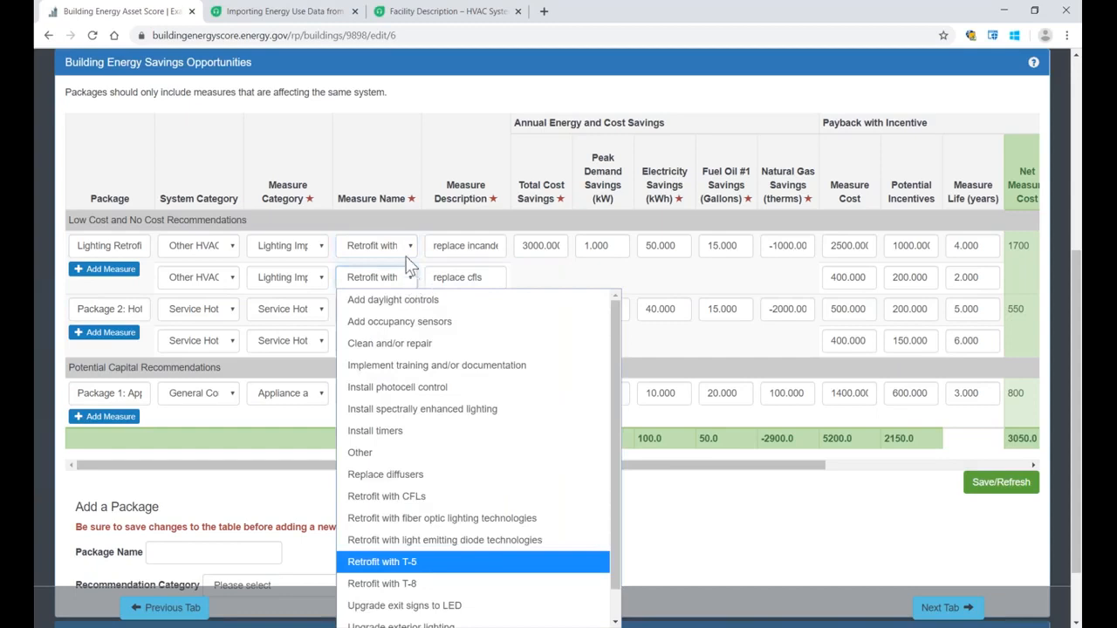
pyautogui.click(408, 249)
pyautogui.click(409, 249)
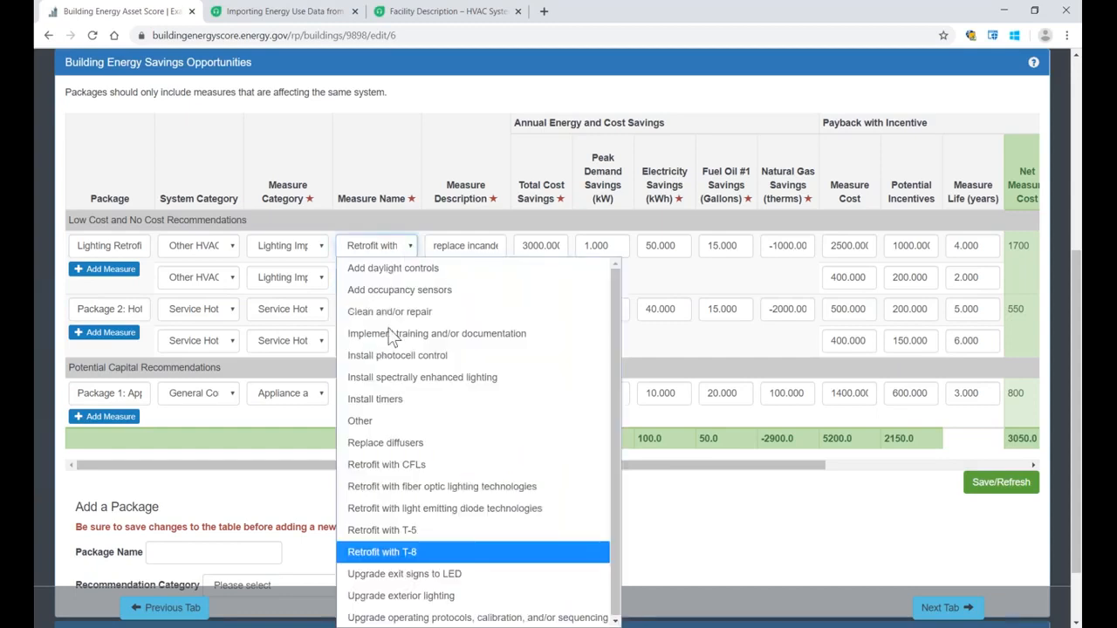
pyautogui.click(462, 515)
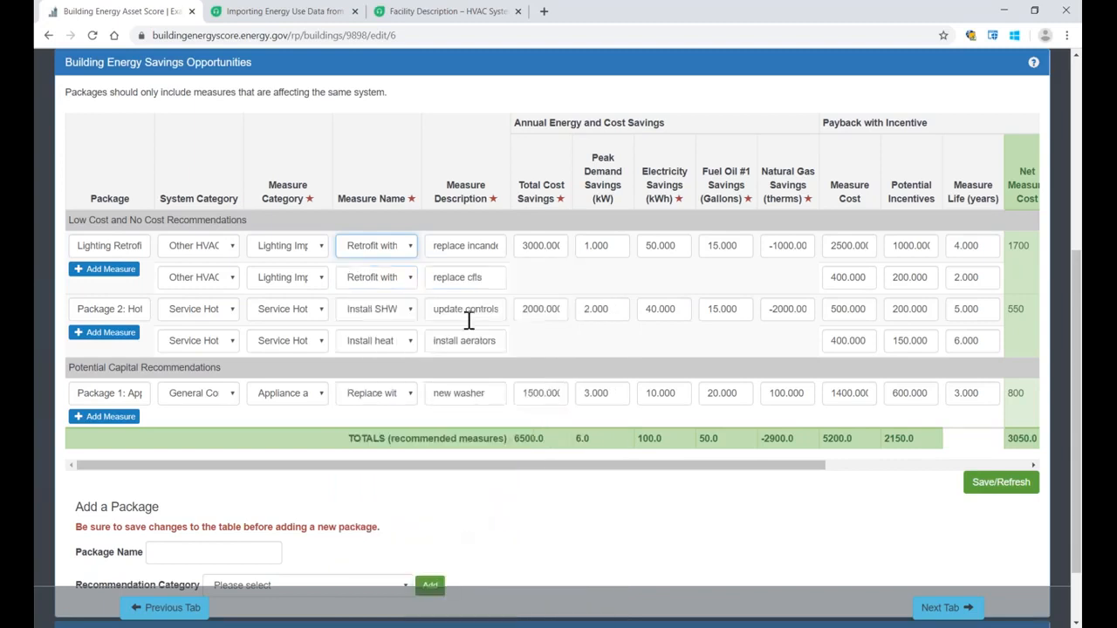
pyautogui.click(442, 247)
pyautogui.moveTo(441, 247); pyautogui.dragTo(503, 245)
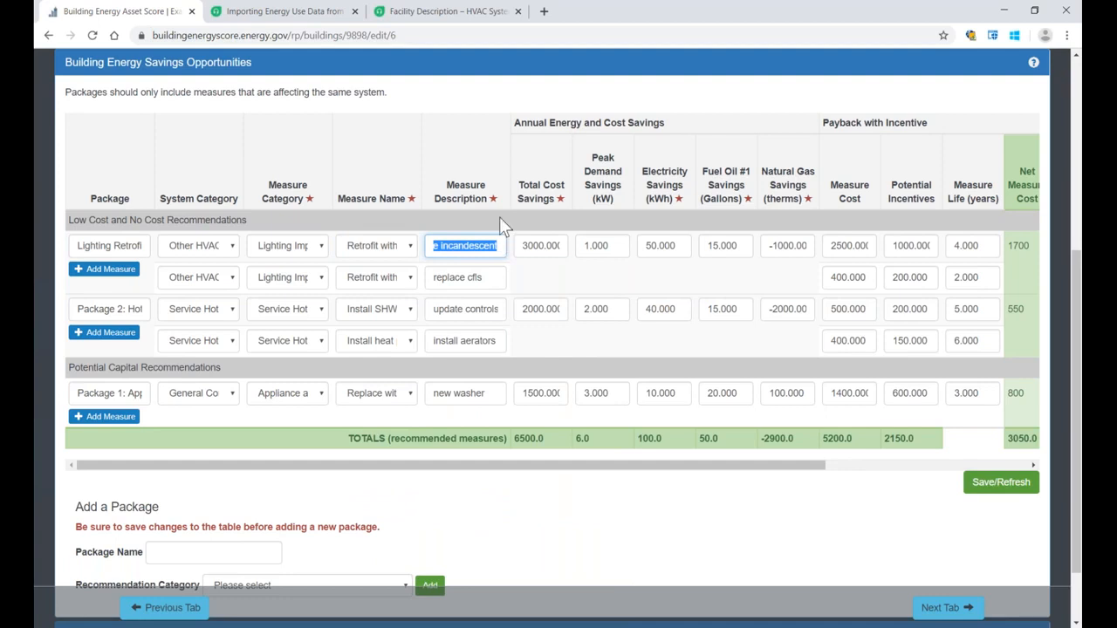
pyautogui.moveTo(503, 242); pyautogui.dragTo(416, 251)
pyautogui.click(428, 243)
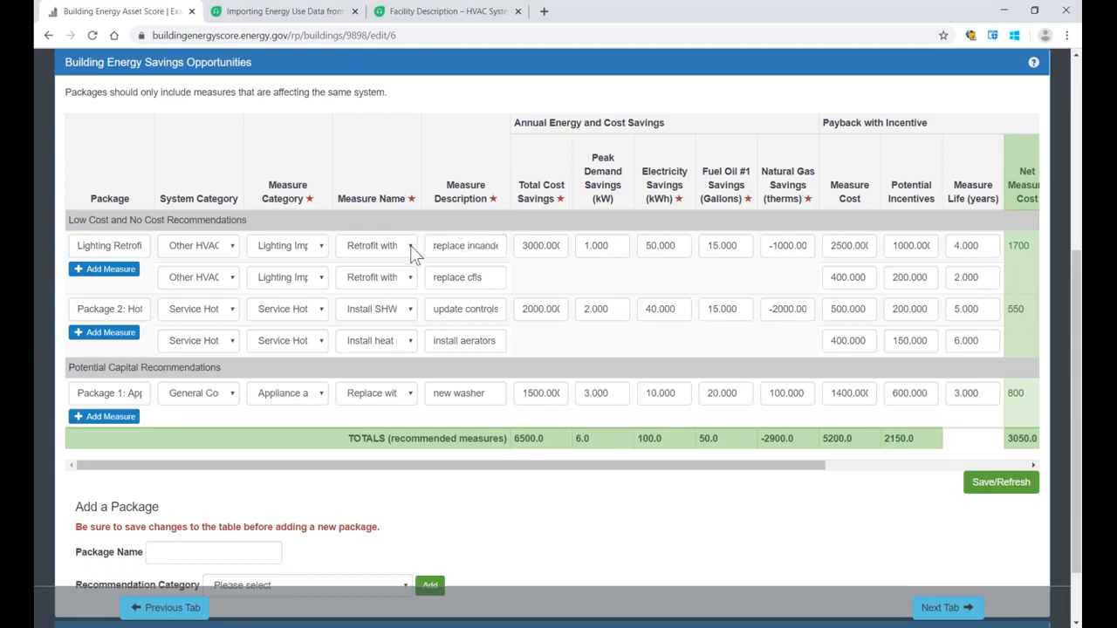
# Step: Set the second Lighting Retrofits measure name to Upgrade exit signs to LED and its description to "new exit signs"
pyautogui.moveTo(503, 278); pyautogui.dragTo(415, 279)
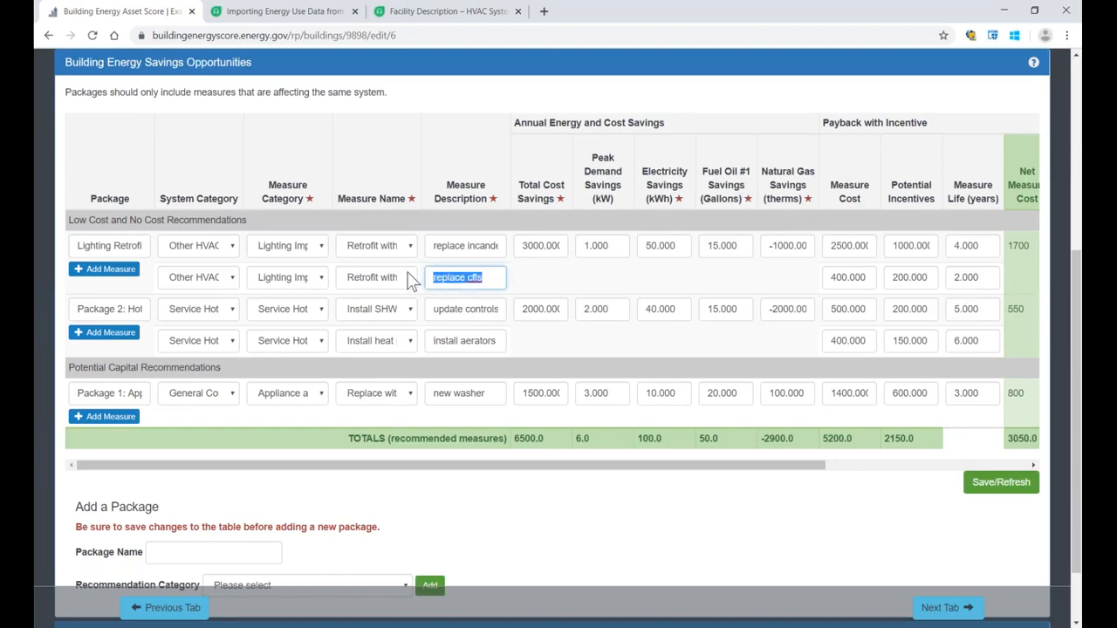
pyautogui.click(410, 277)
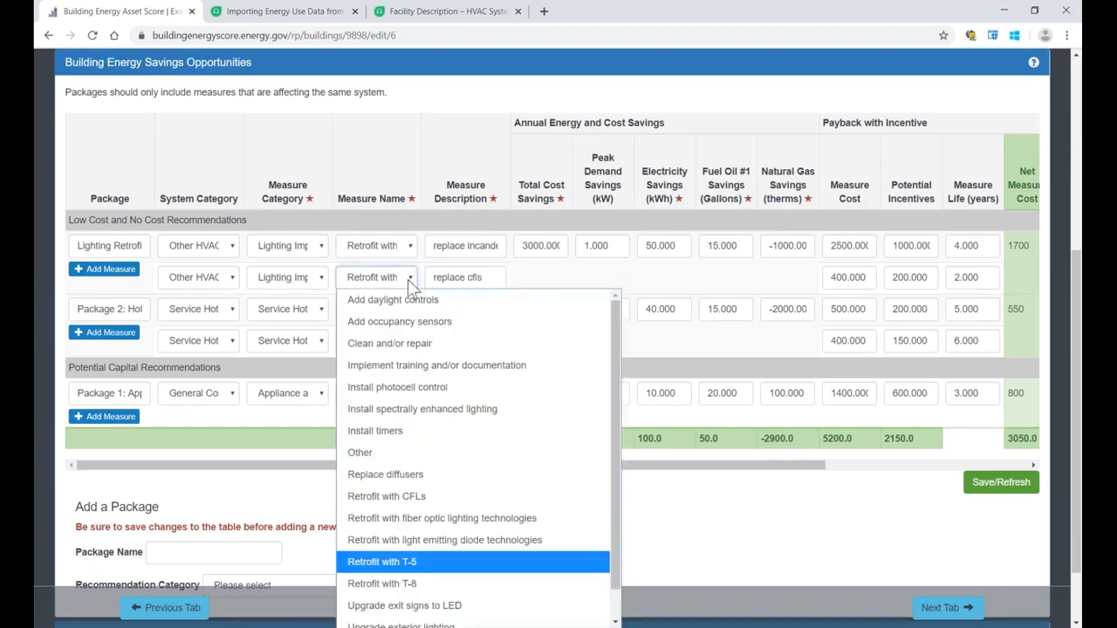
pyautogui.click(473, 606)
pyautogui.tripleClick(474, 277)
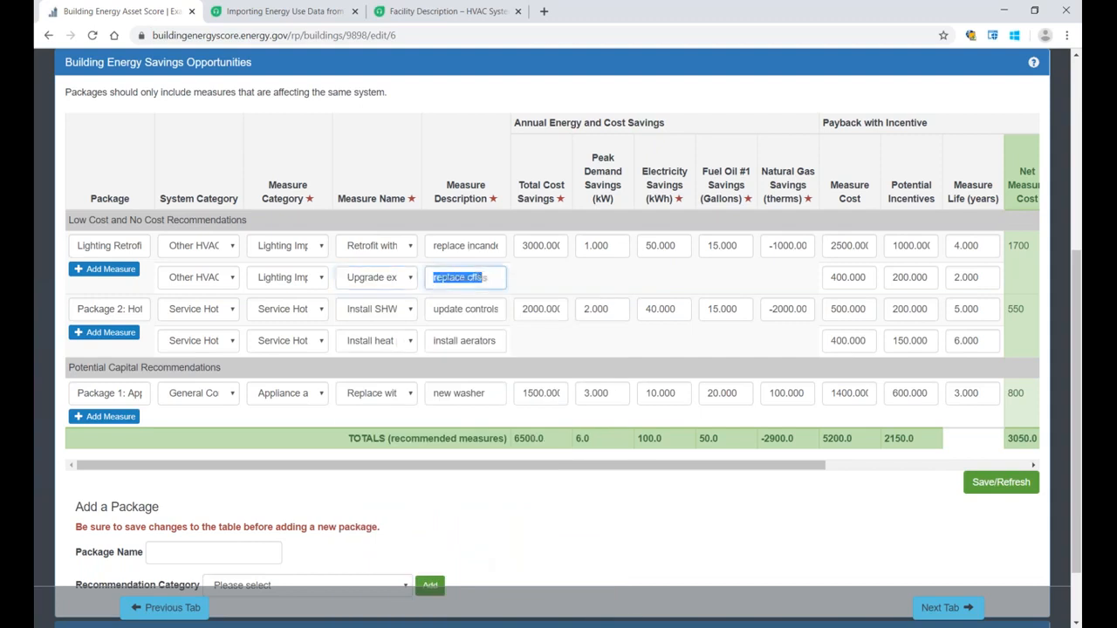
pyautogui.write('new')
pyautogui.write(' exis')
pyautogui.write(' signs')
# Step: Review the cost savings, measure cost, potential incentives, net cost, ROI and payback columns of the savings packages
pyautogui.moveTo(524, 247); pyautogui.dragTo(559, 245)
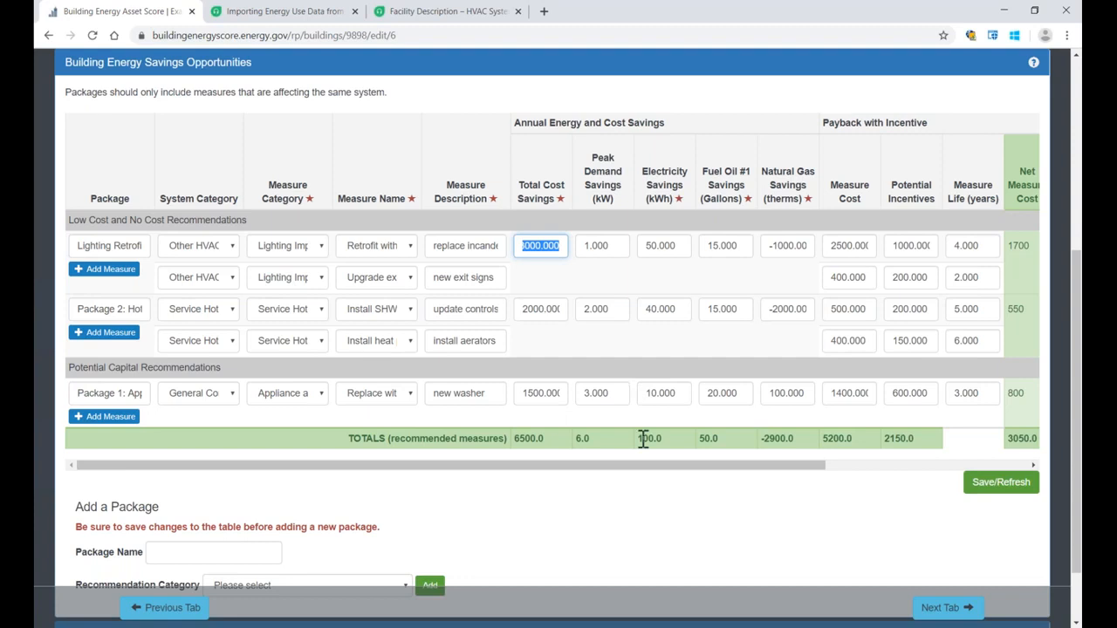
pyautogui.moveTo(638, 466); pyautogui.dragTo(736, 467)
pyautogui.moveTo(514, 172); pyautogui.dragTo(562, 173)
pyautogui.click(566, 184)
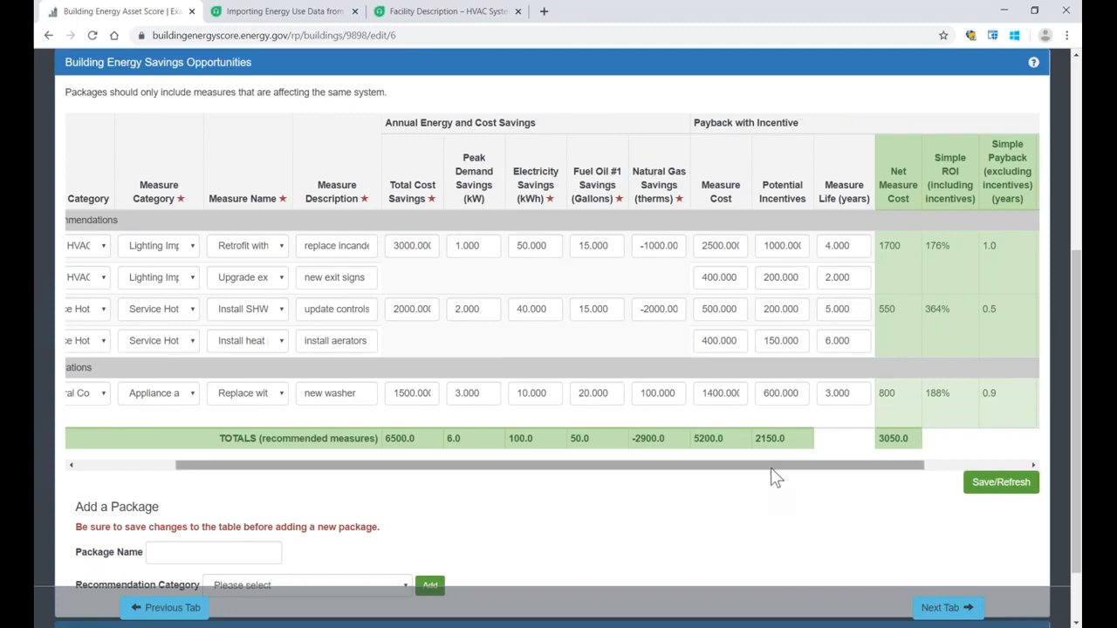
pyautogui.moveTo(772, 471); pyautogui.dragTo(810, 476)
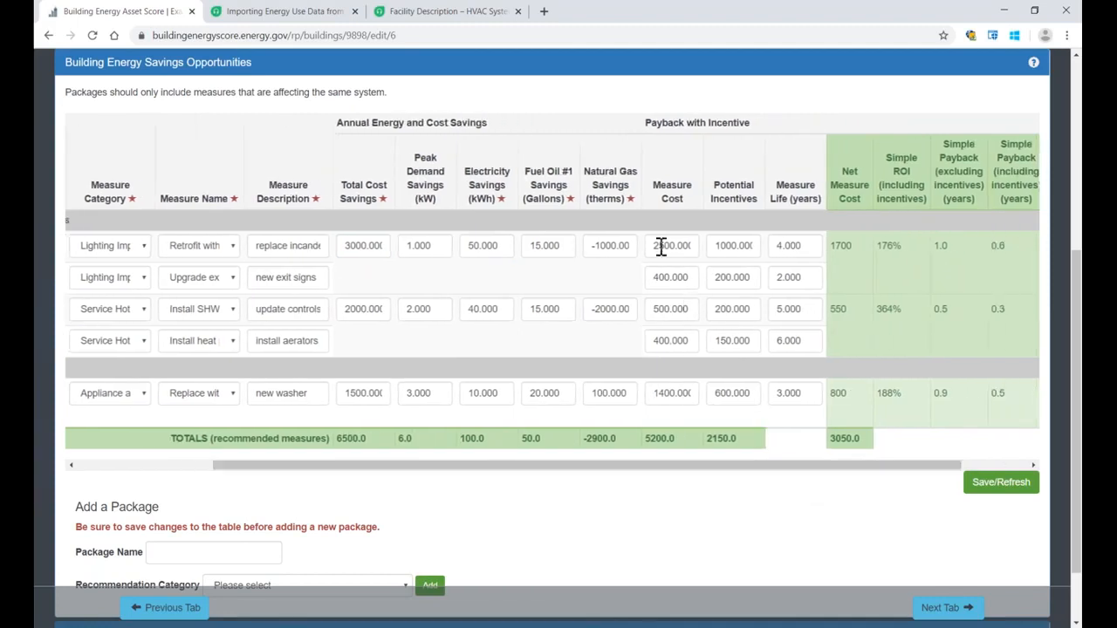
pyautogui.moveTo(655, 246); pyautogui.dragTo(696, 246)
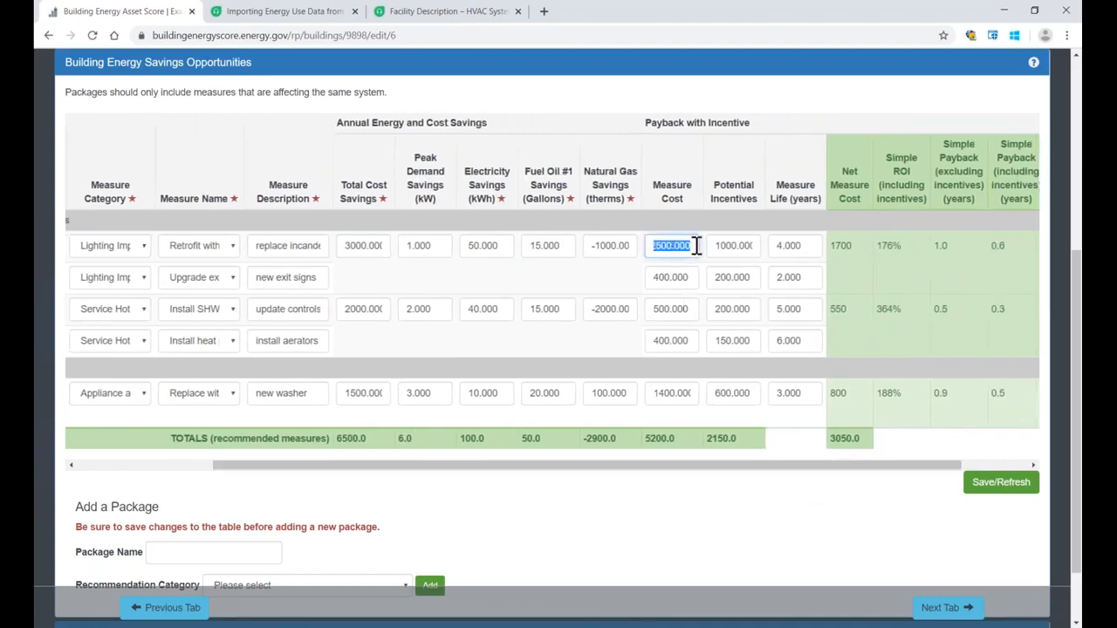
pyautogui.moveTo(719, 246); pyautogui.dragTo(752, 249)
pyautogui.click(771, 228)
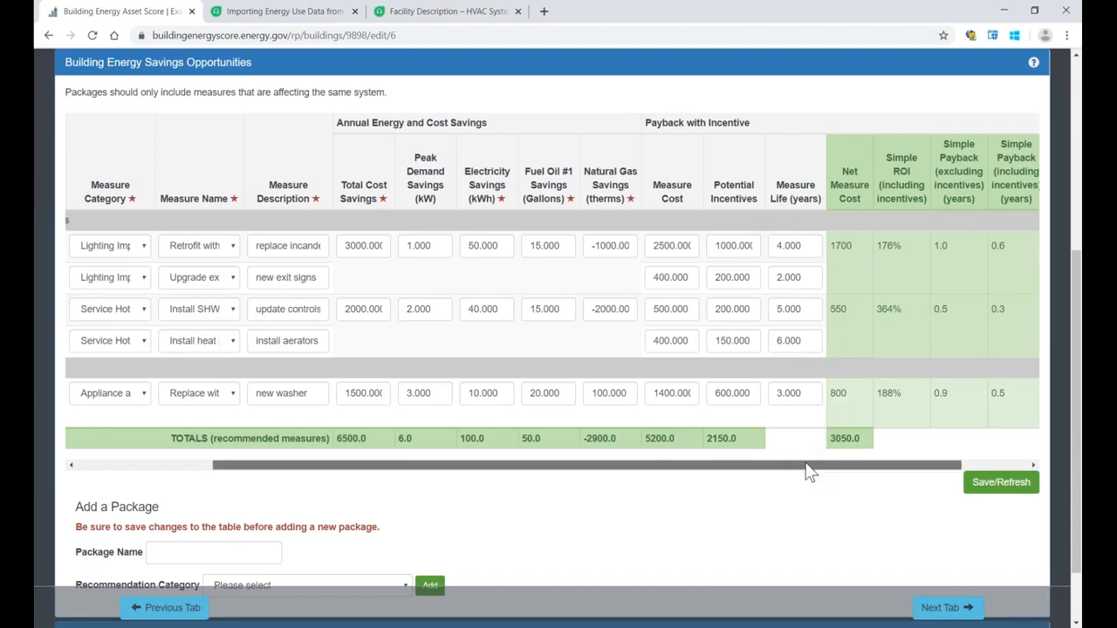
pyautogui.moveTo(803, 468); pyautogui.dragTo(862, 467)
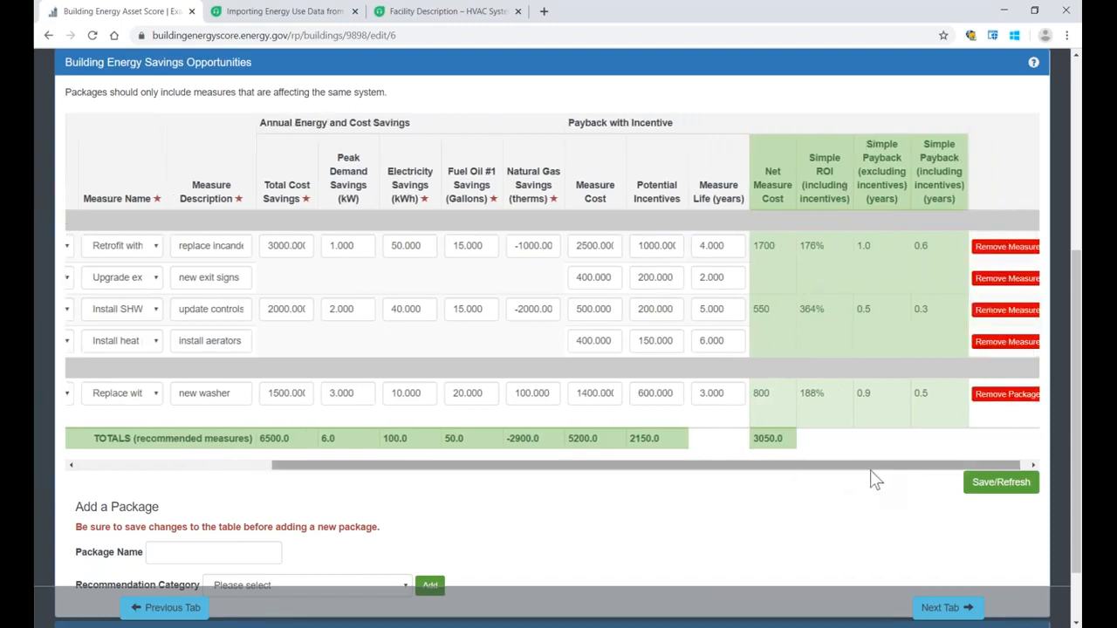
# Step: Check the recommended measures' totals and the Add a Package fields, and collapse Building Energy Savings Opportunities
pyautogui.moveTo(870, 472); pyautogui.dragTo(643, 481)
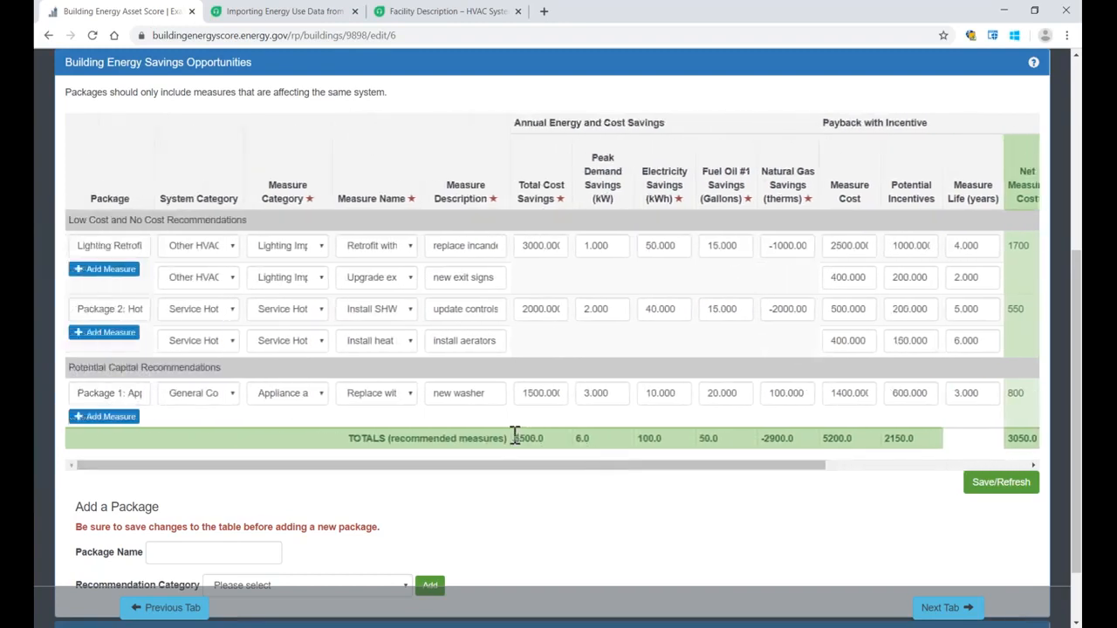
pyautogui.moveTo(515, 441); pyautogui.dragTo(547, 441)
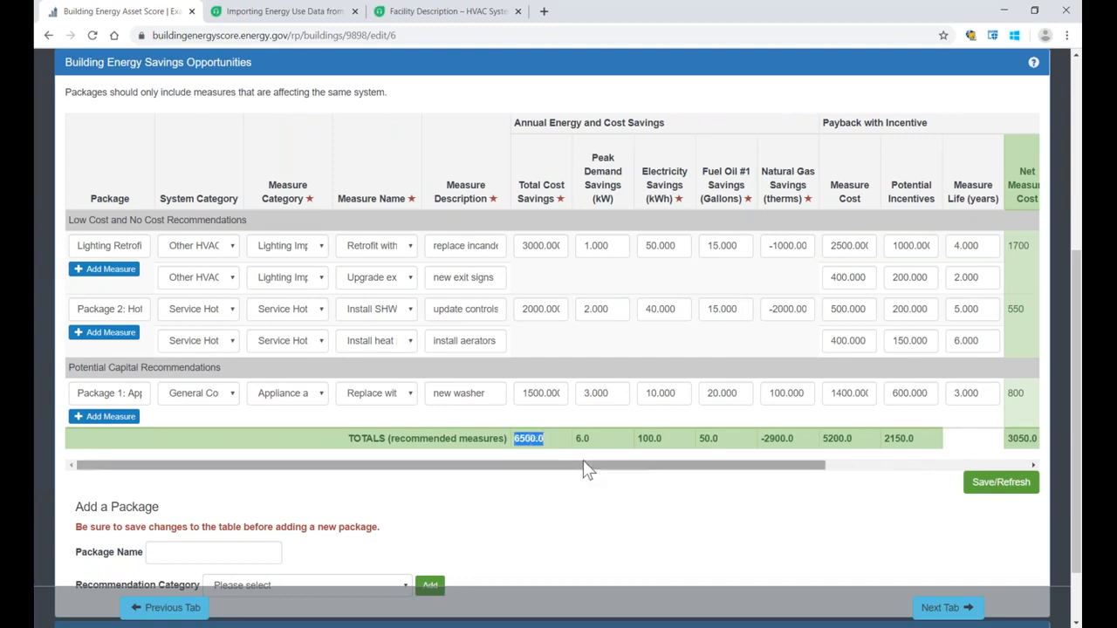
pyautogui.moveTo(585, 465); pyautogui.dragTo(465, 473)
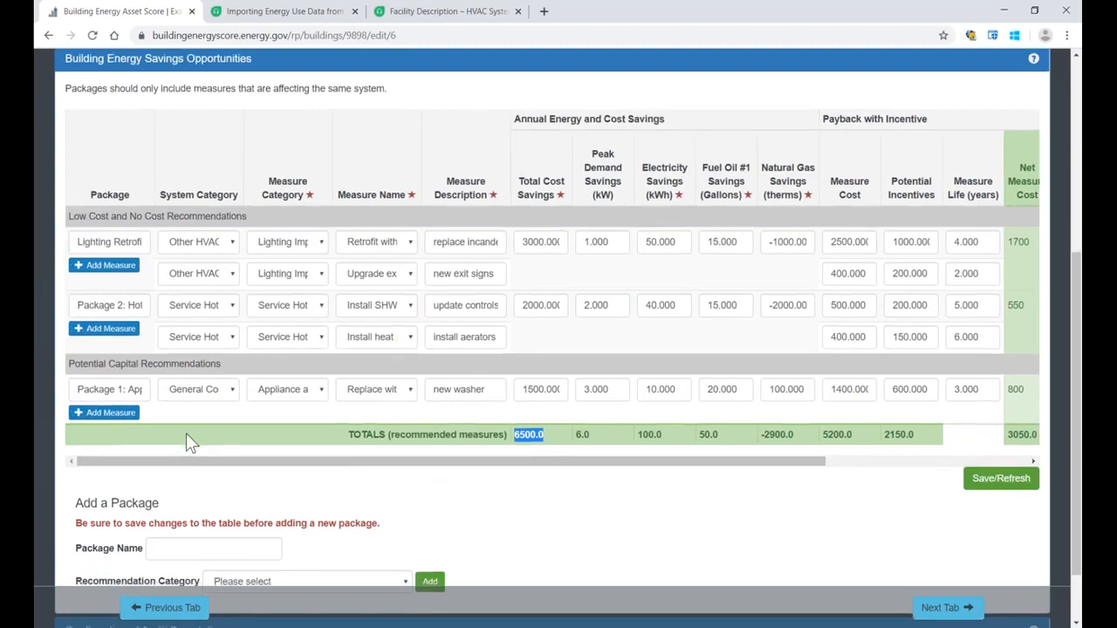
pyautogui.scroll(-1, 186, 444)
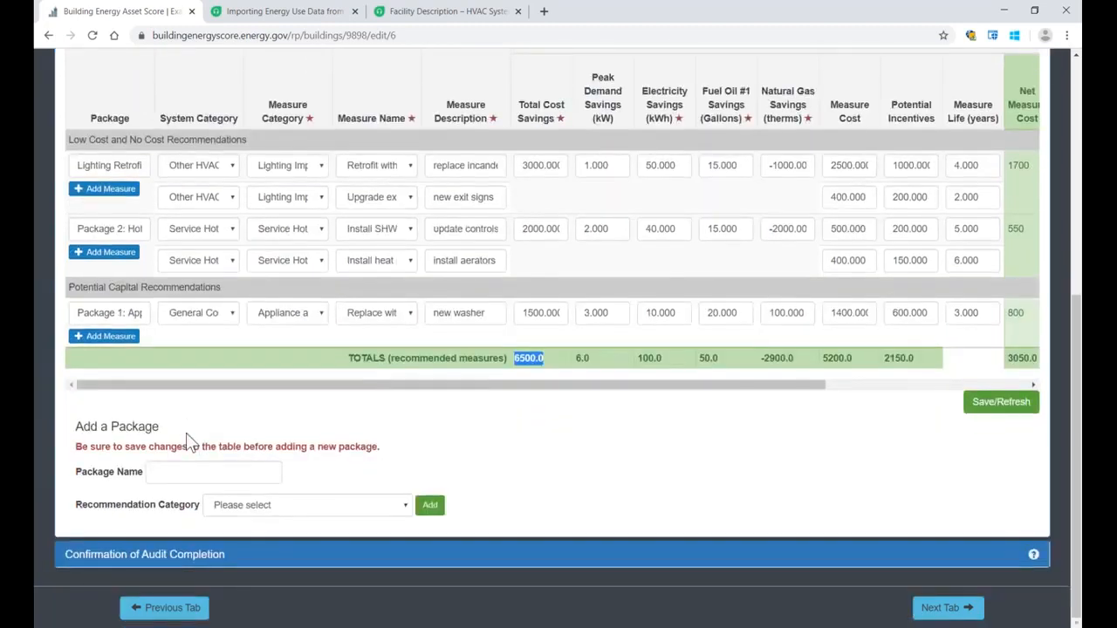
pyautogui.scroll(4, 433, 402)
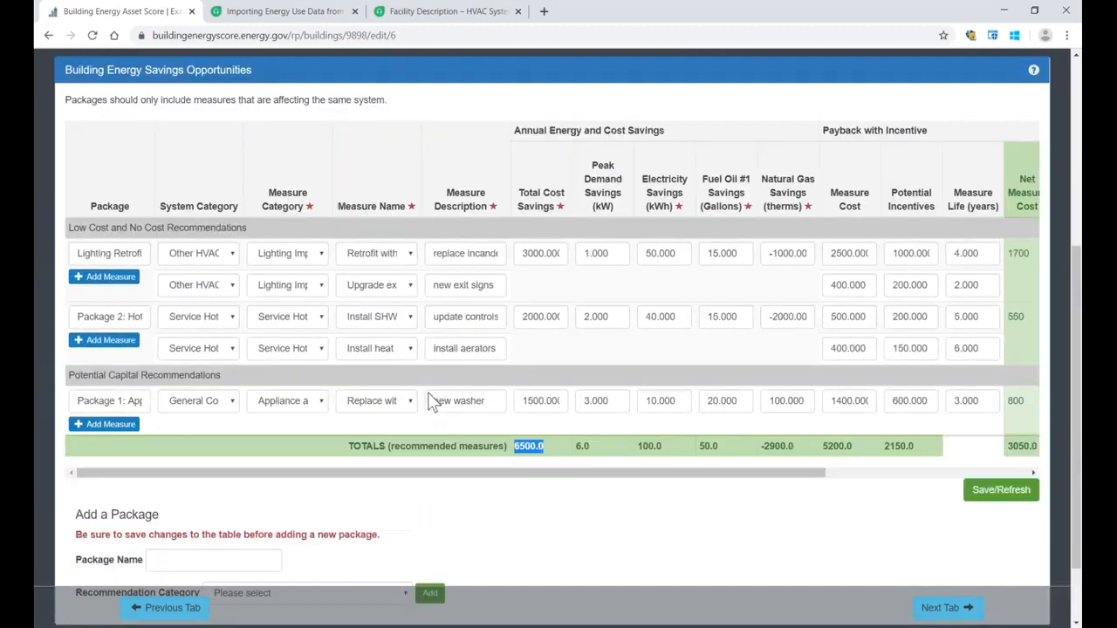
pyautogui.scroll(-2, 428, 393)
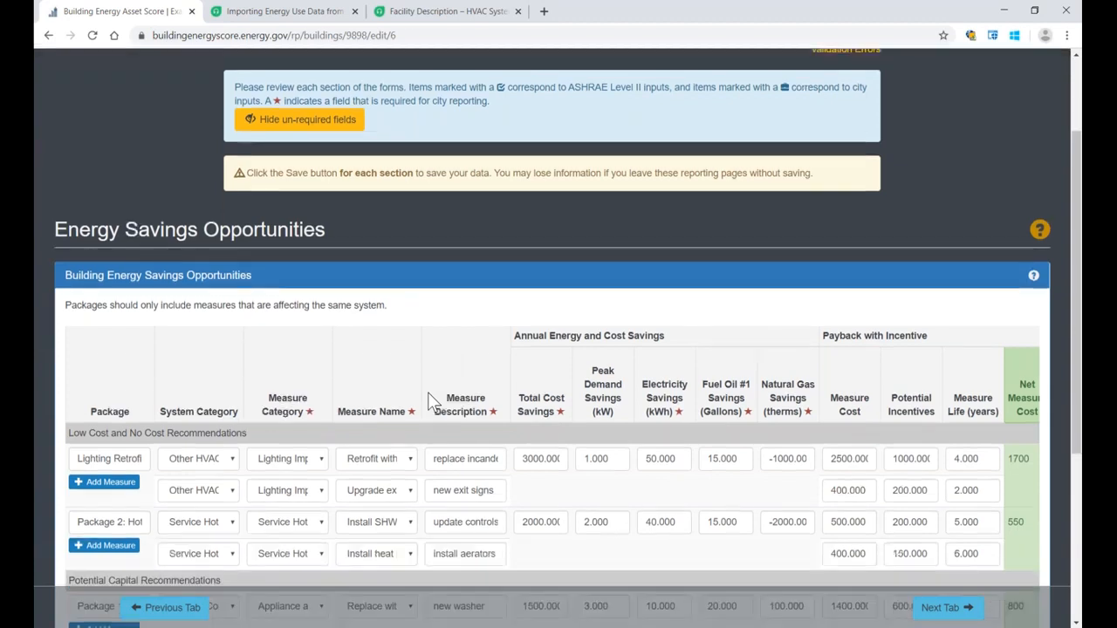
pyautogui.scroll(3, 428, 393)
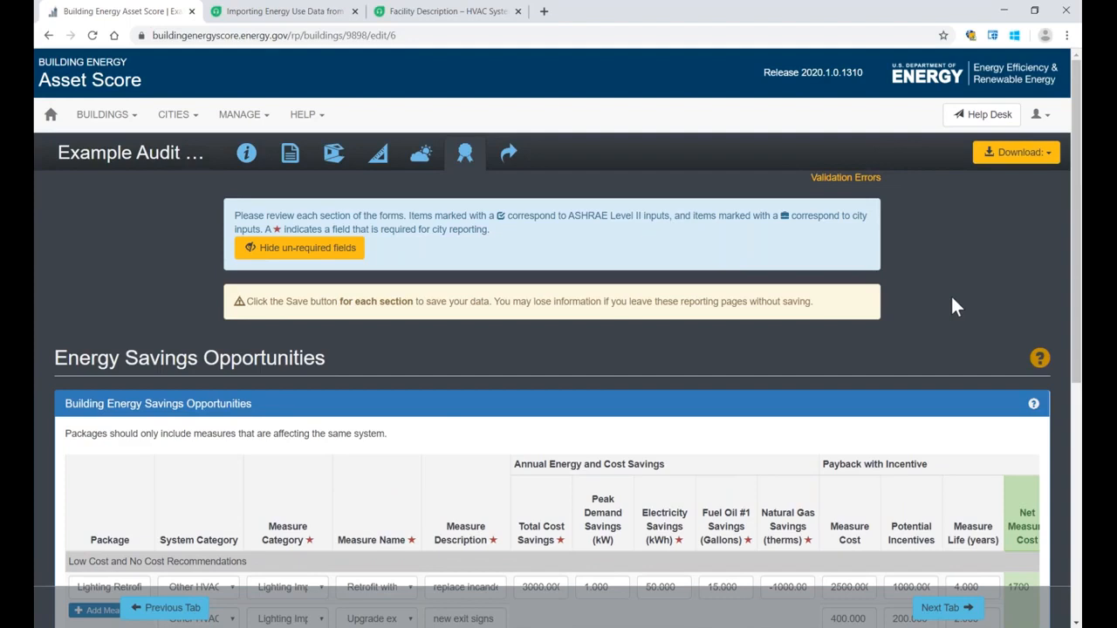
pyautogui.click(131, 404)
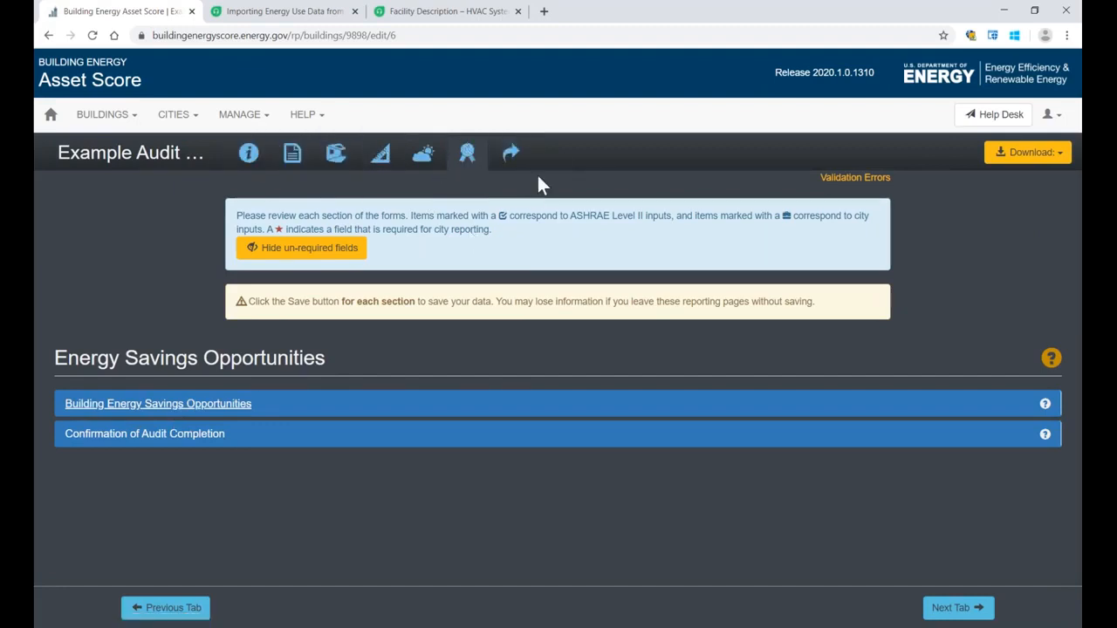
# Step: Open Submit to City and read the report submission instructions on the auditor certificate and attachments
pyautogui.click(513, 162)
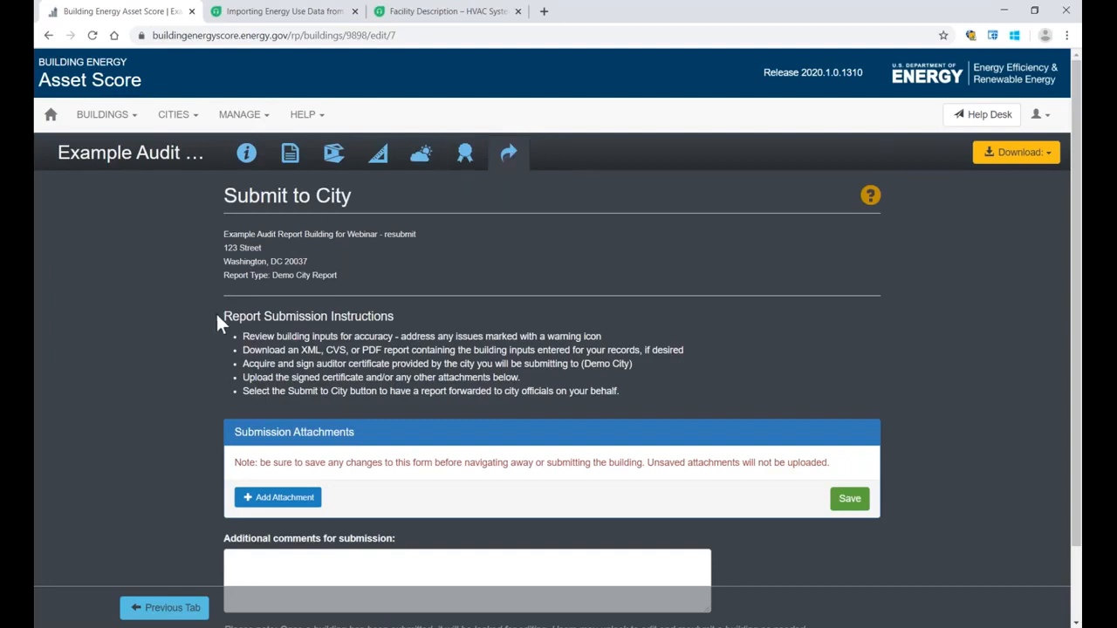
pyautogui.moveTo(217, 317); pyautogui.dragTo(626, 391)
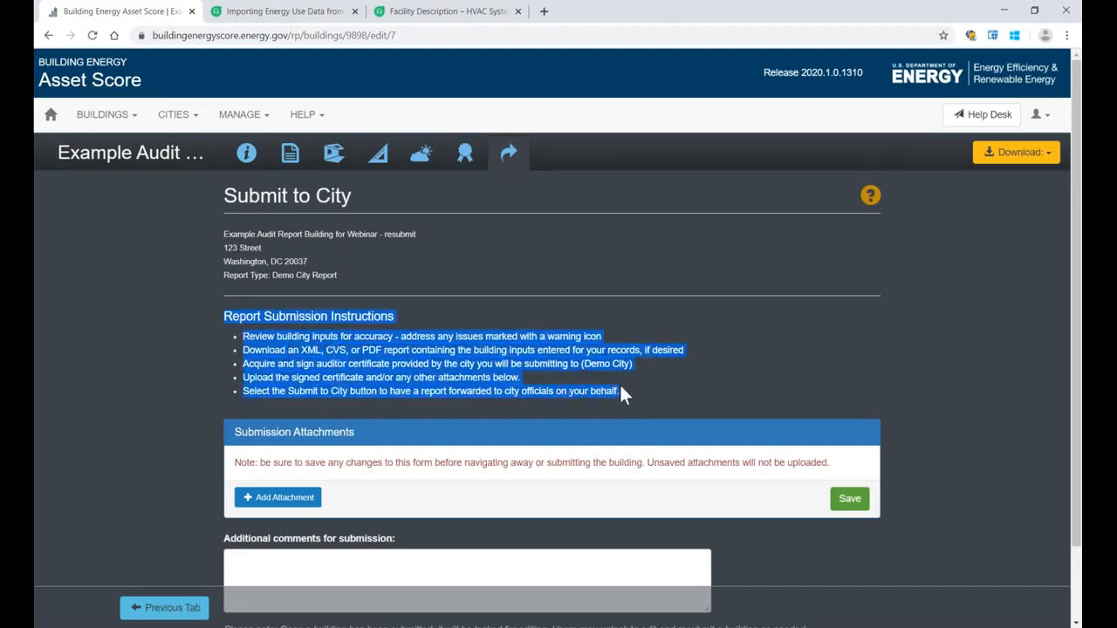
pyautogui.scroll(-1, 470, 331)
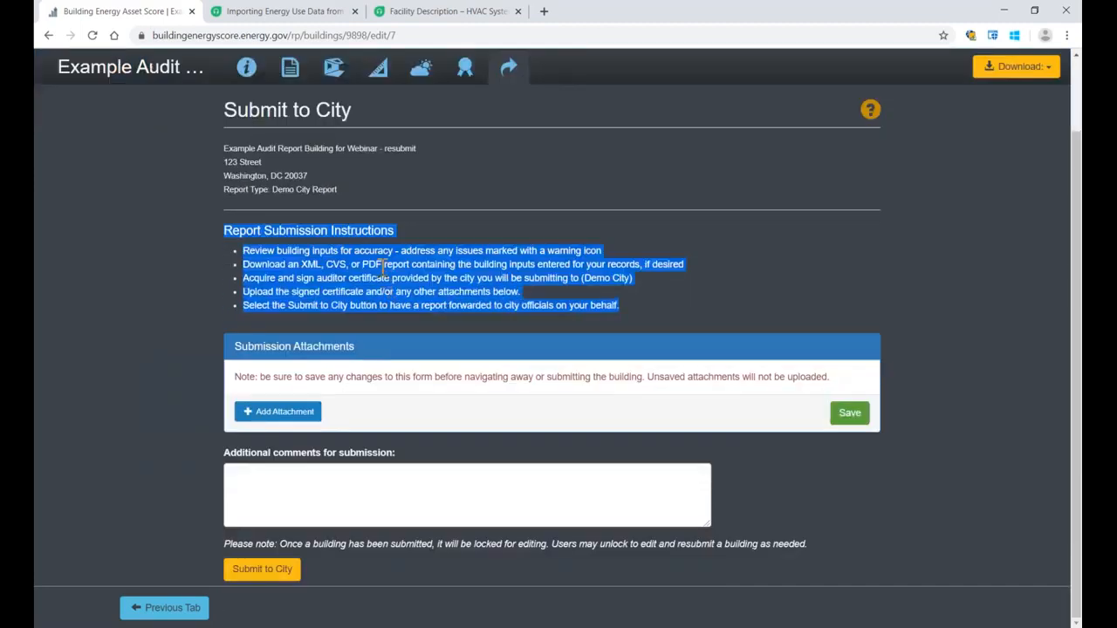
pyautogui.click(384, 278)
pyautogui.click(278, 281)
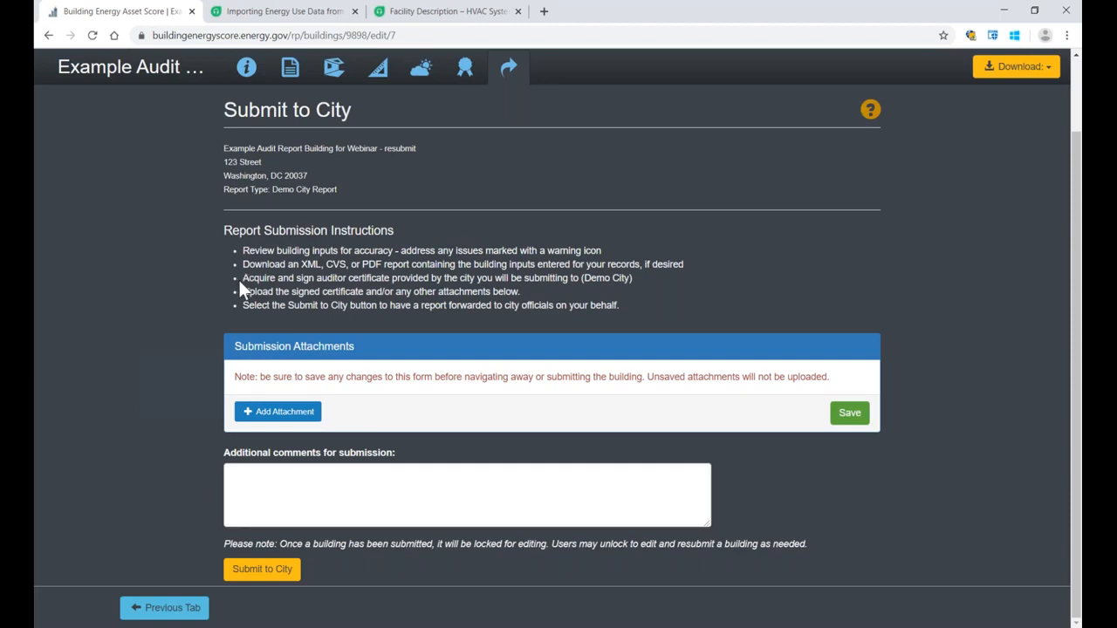
pyautogui.moveTo(241, 279); pyautogui.dragTo(441, 283)
pyautogui.click(442, 281)
pyautogui.moveTo(243, 292); pyautogui.dragTo(363, 291)
pyautogui.click(153, 274)
# Step: Add an Audit Certificate attachment described as "complete and entered." and choose Example attachment file.pdf from Downloads as its file
pyautogui.click(260, 415)
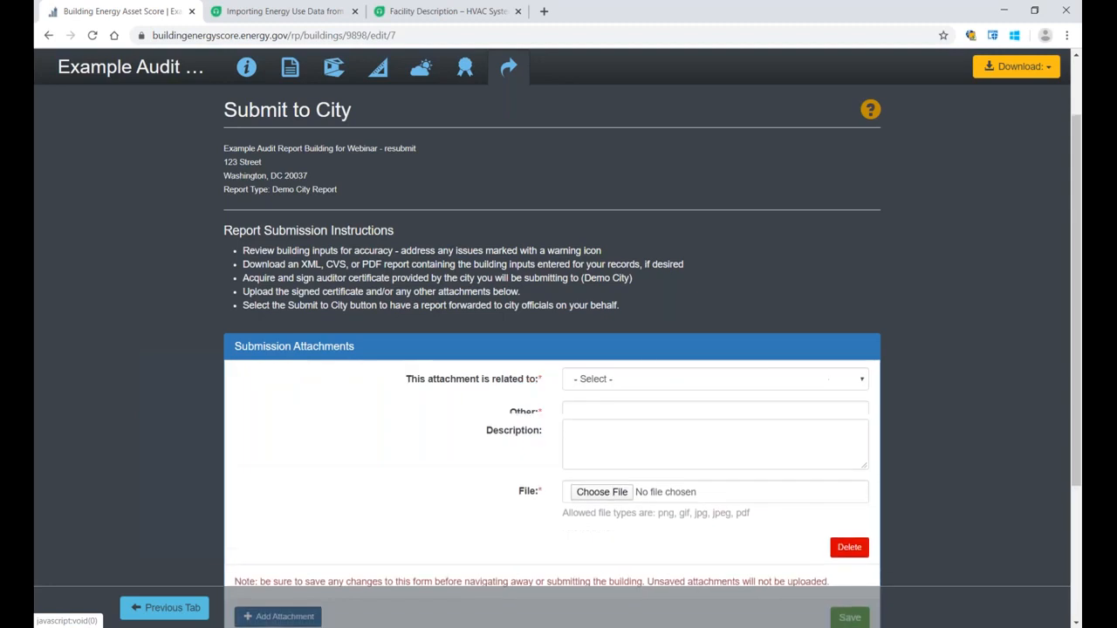
pyautogui.click(600, 384)
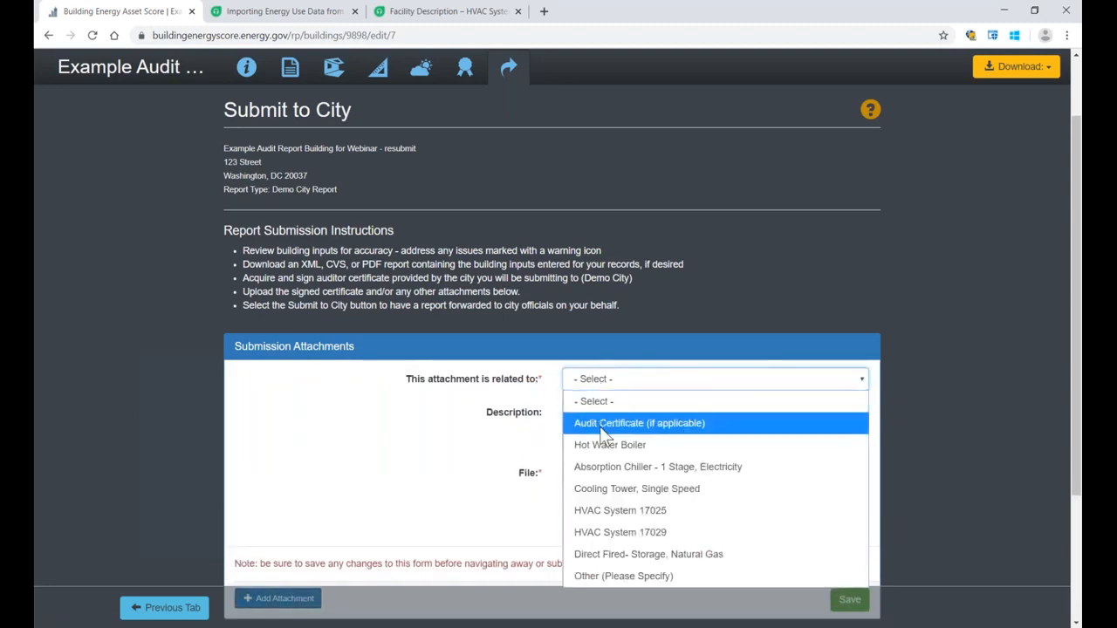
pyautogui.click(602, 423)
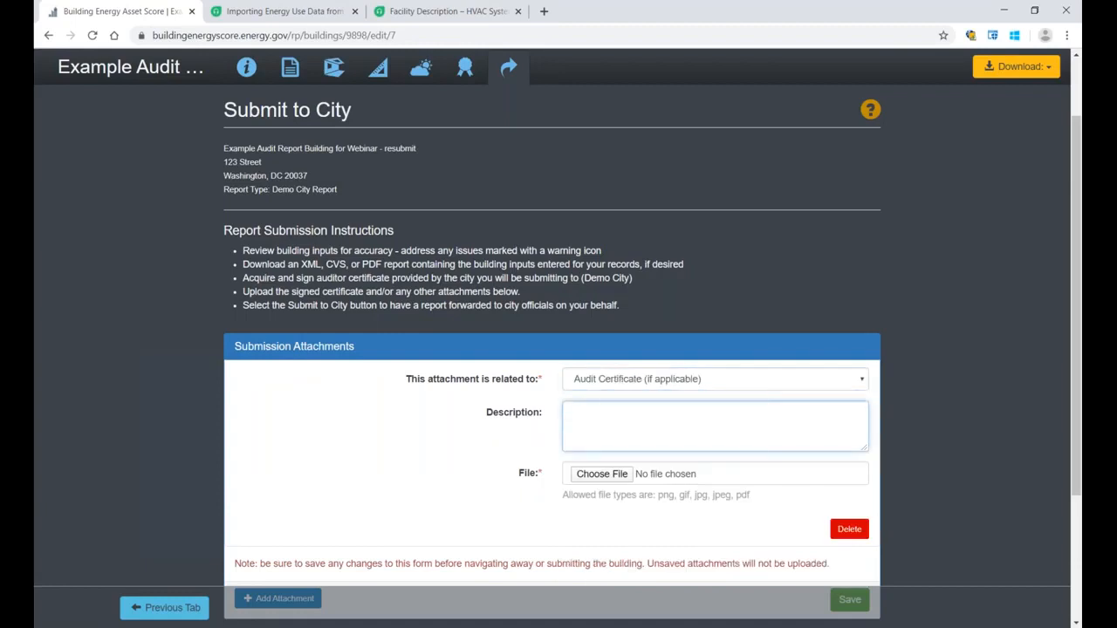
pyautogui.write('complete and entered.')
pyautogui.click(591, 478)
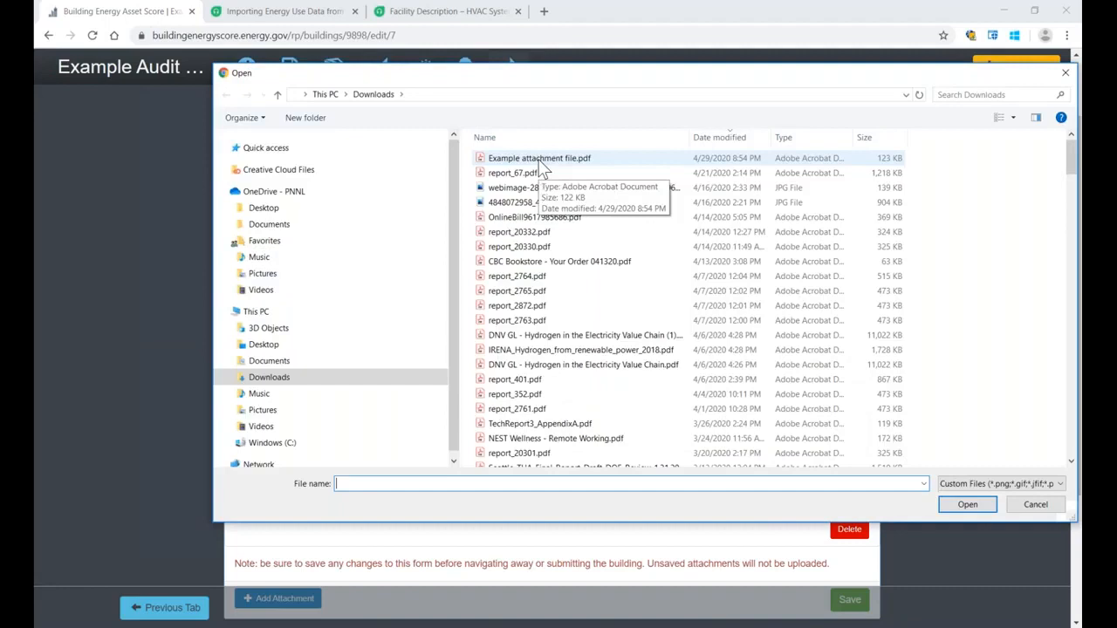
pyautogui.doubleClick(539, 160)
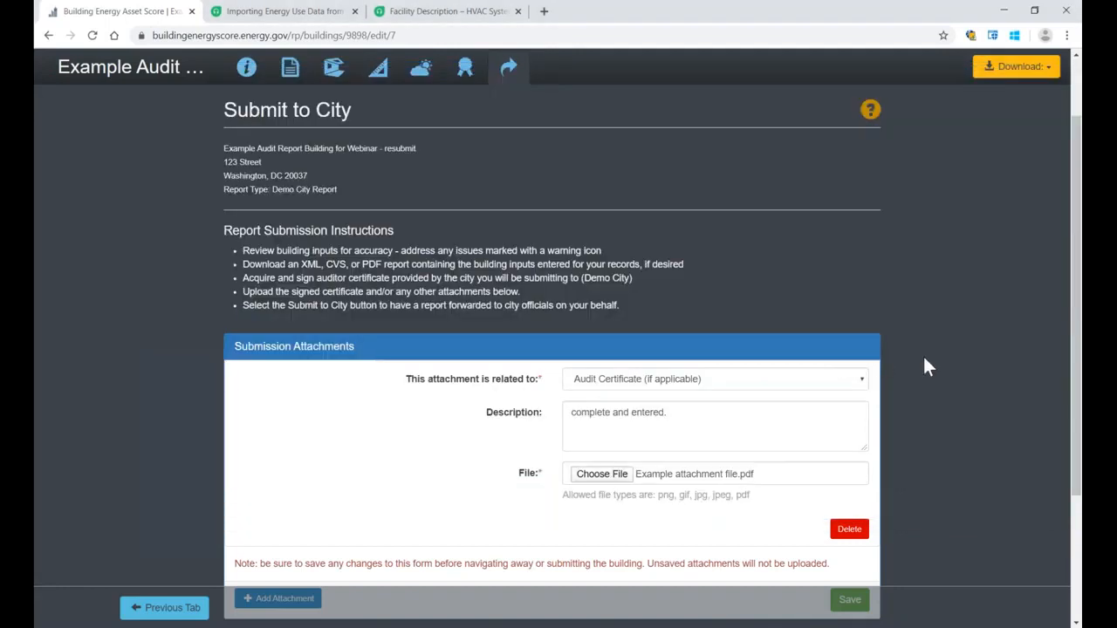
# Step: Save the Audit Certificate attachment with its description and chosen file to the submission
pyautogui.moveTo(1076, 311); pyautogui.dragTo(1069, 430)
pyautogui.click(850, 417)
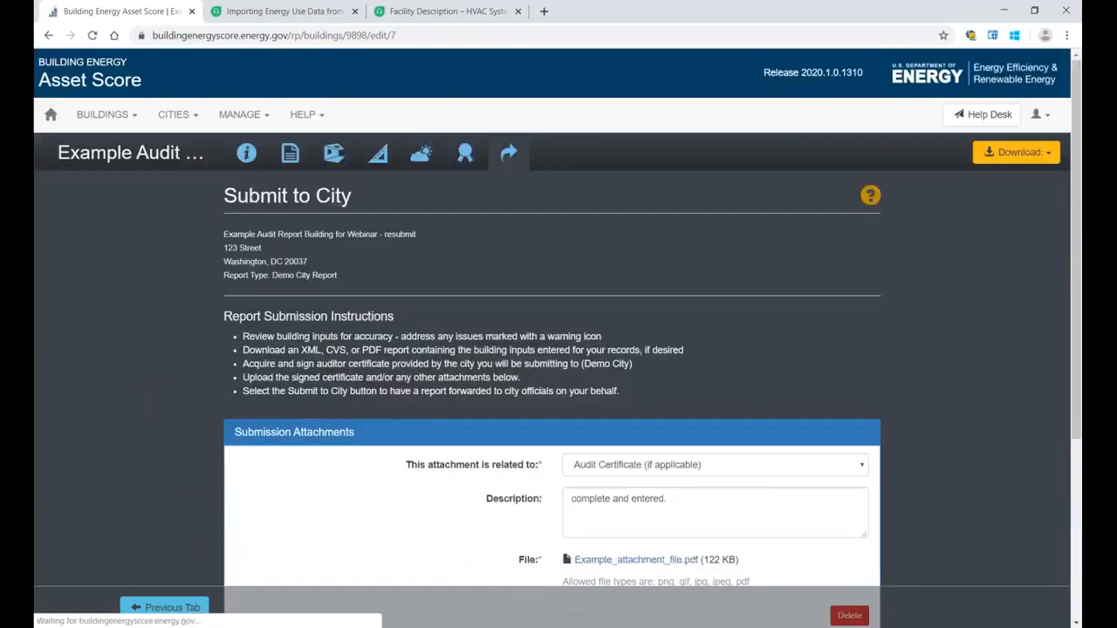
pyautogui.scroll(-3, 809, 392)
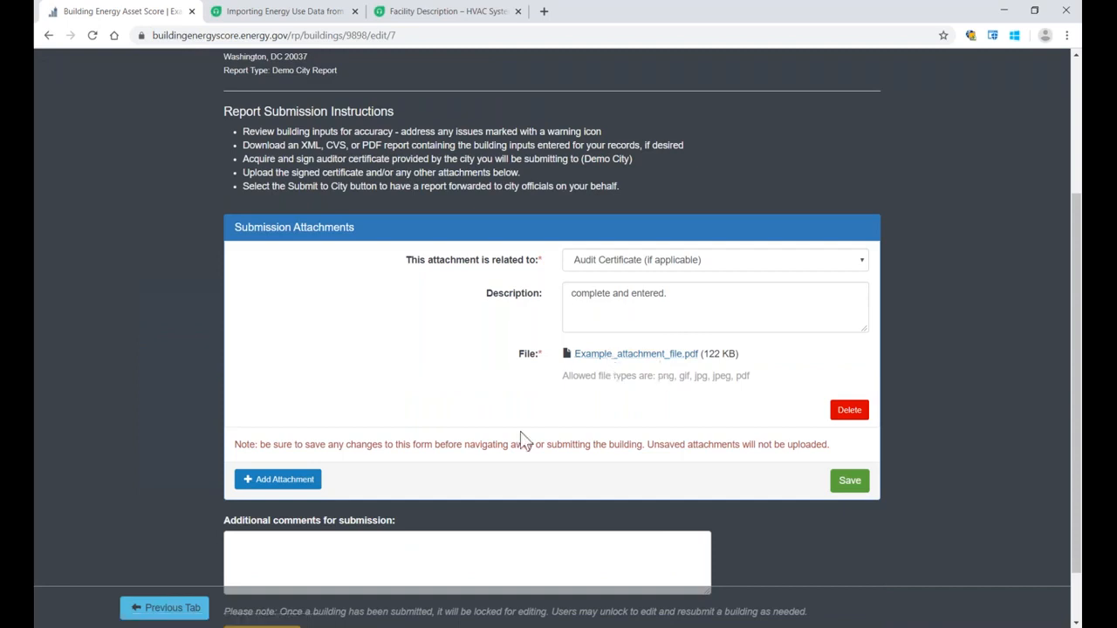
# Step: Enter a short revision note in the additional comments for the submission
pyautogui.scroll(-1, 524, 440)
pyautogui.click(424, 487)
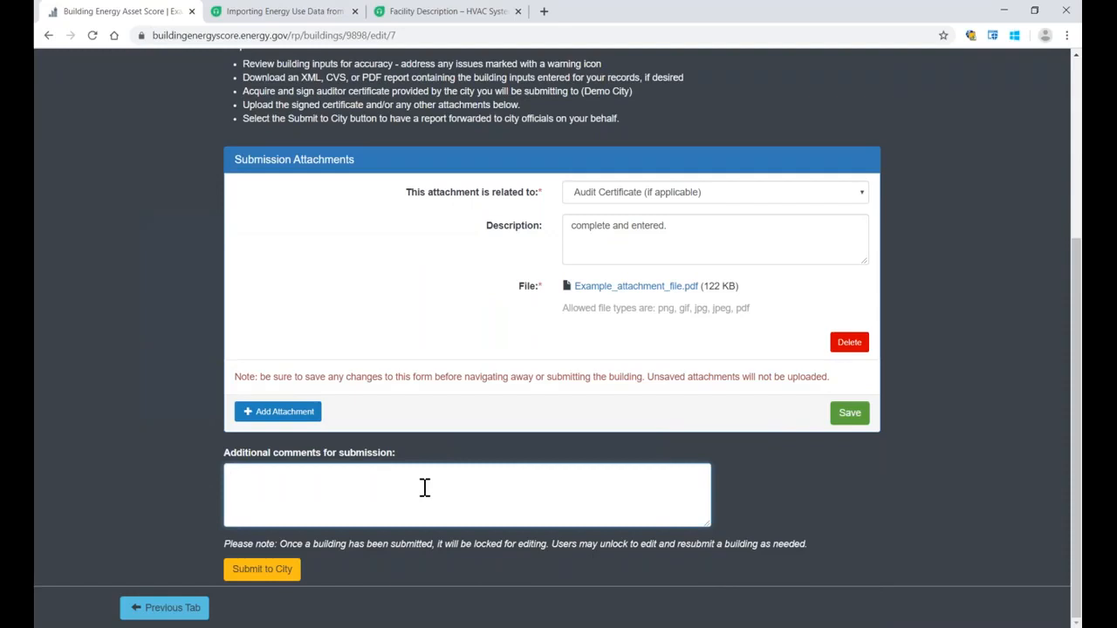
pyautogui.write('Vevisis')
pyautogui.press('BackSpace')
pyautogui.press('BackSpace')
pyautogui.write('ed by')
pyautogui.press('BackSpace')
pyautogui.press('BackSpace')
pyautogui.press('BackSpace')
pyautogui.write('xxx')
pyautogui.click(148, 288)
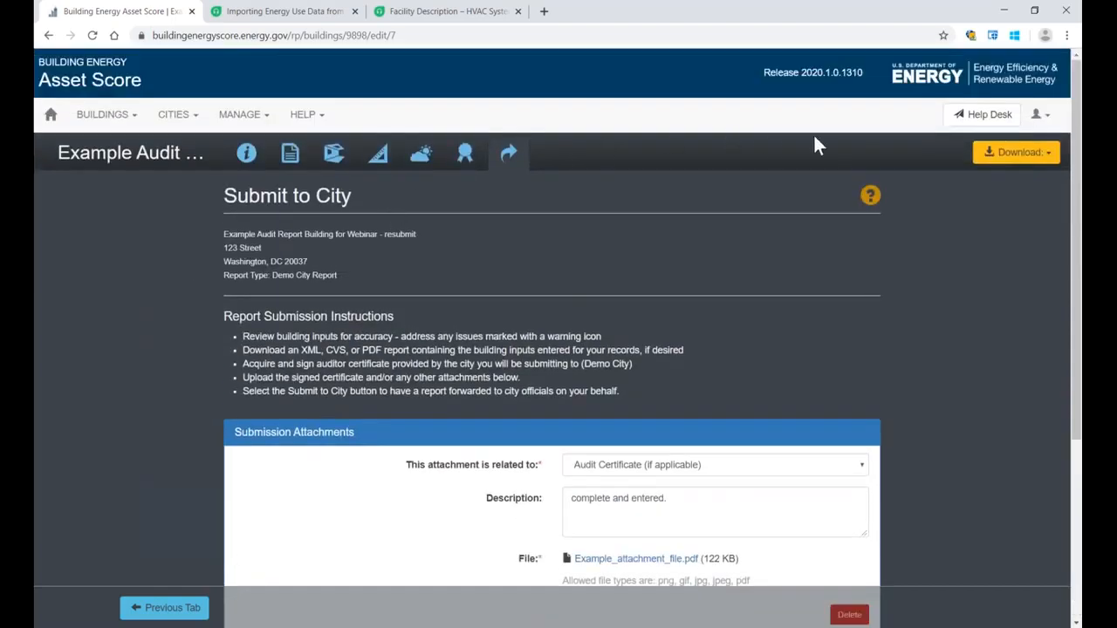
# Step: Download the in-progress report as XML and open its in-progress PDF version
pyautogui.click(995, 161)
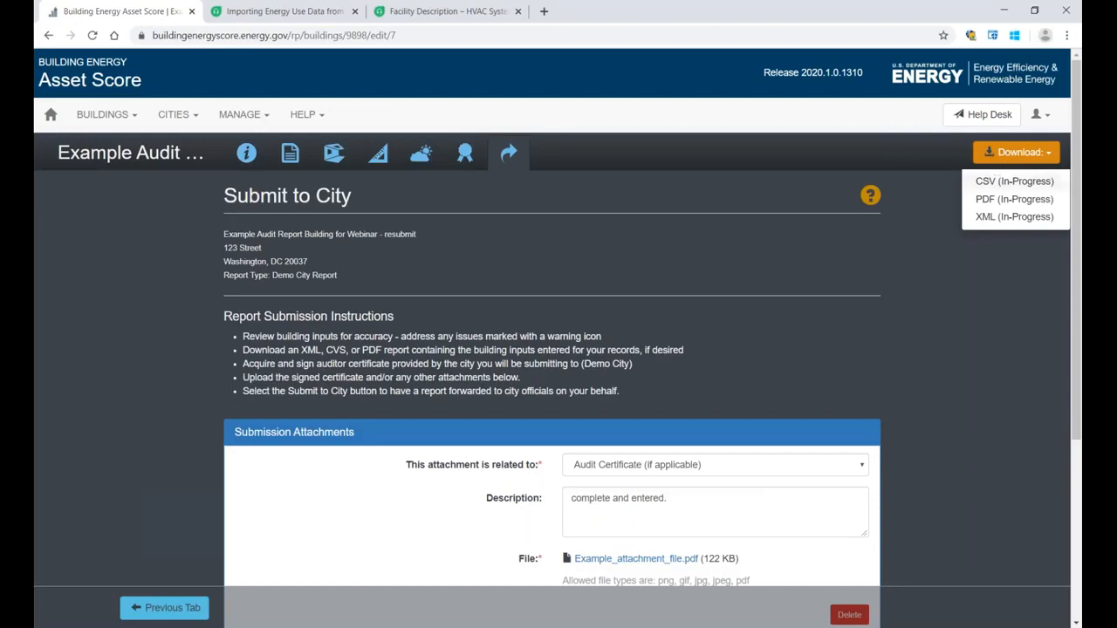
pyautogui.click(1000, 218)
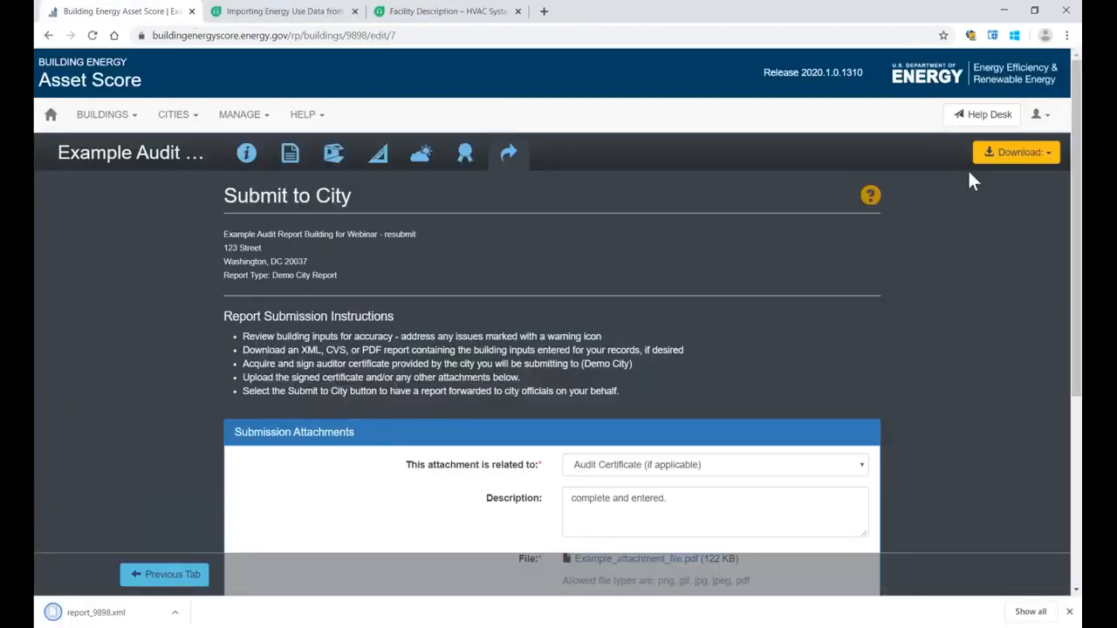
pyautogui.click(1023, 157)
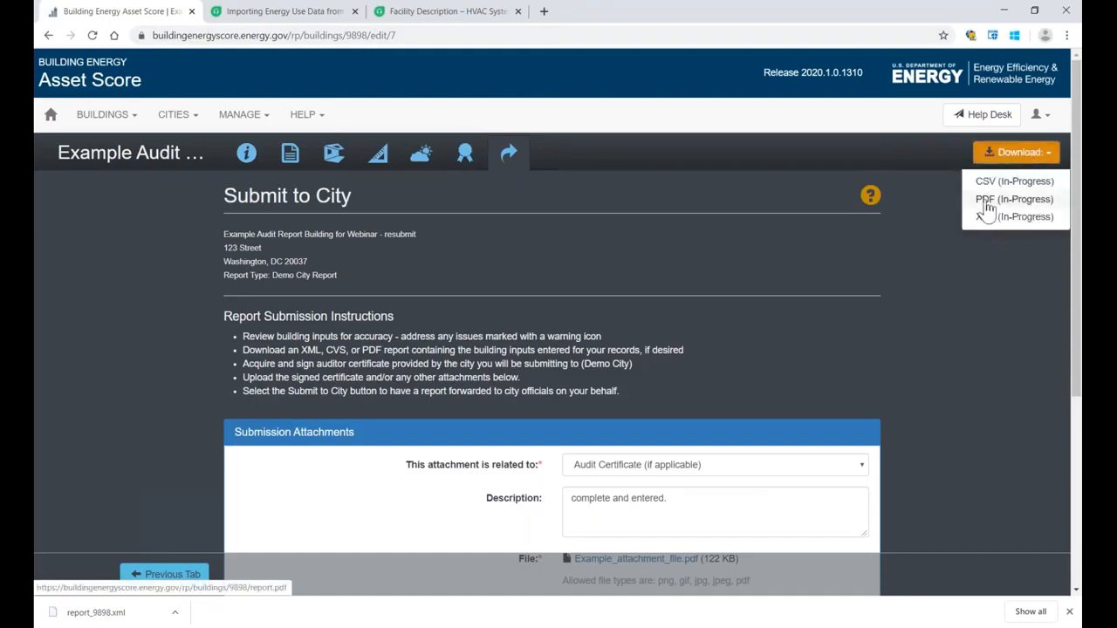
pyautogui.click(875, 238)
pyautogui.click(1009, 163)
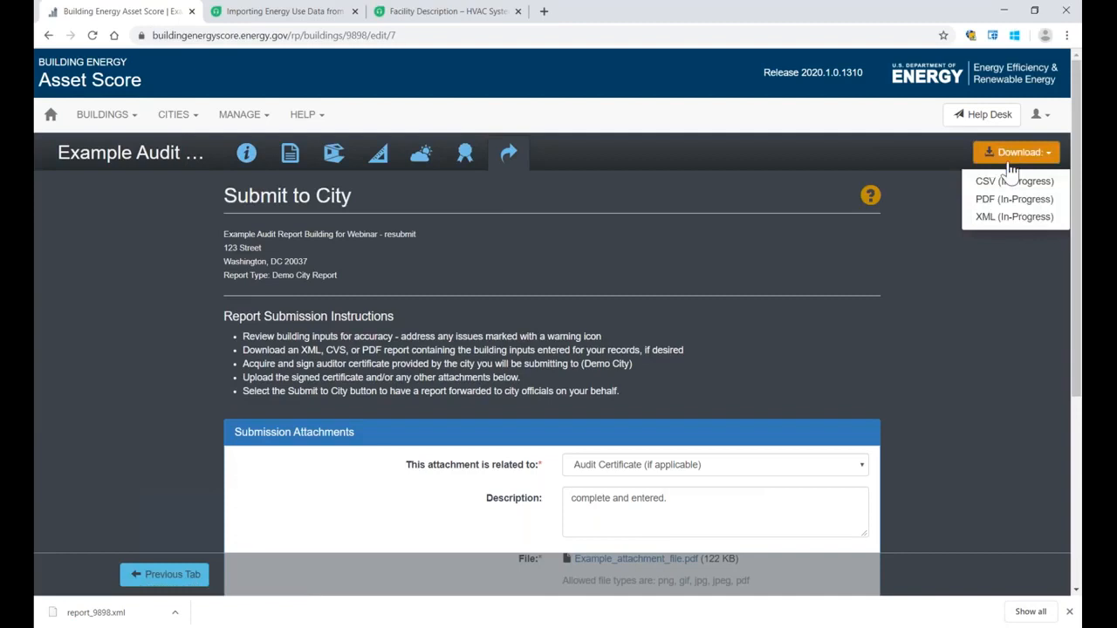
pyautogui.click(1012, 201)
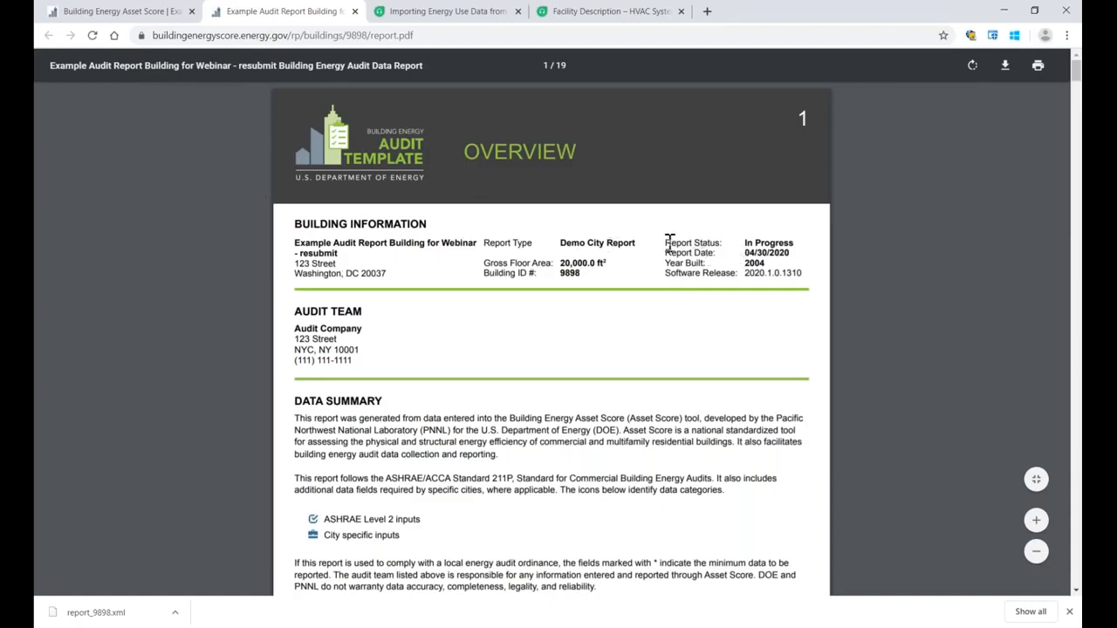
# Step: Check the report status, Building Information and Data Summary on the PDF report's overview page
pyautogui.moveTo(666, 243); pyautogui.dragTo(795, 243)
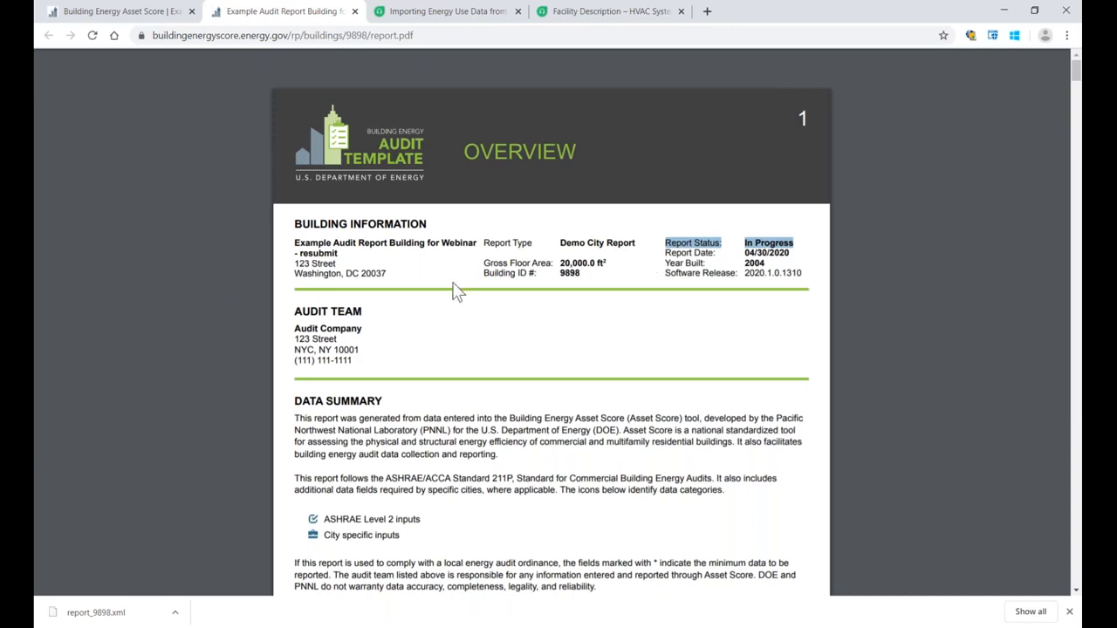
pyautogui.moveTo(295, 224); pyautogui.dragTo(418, 223)
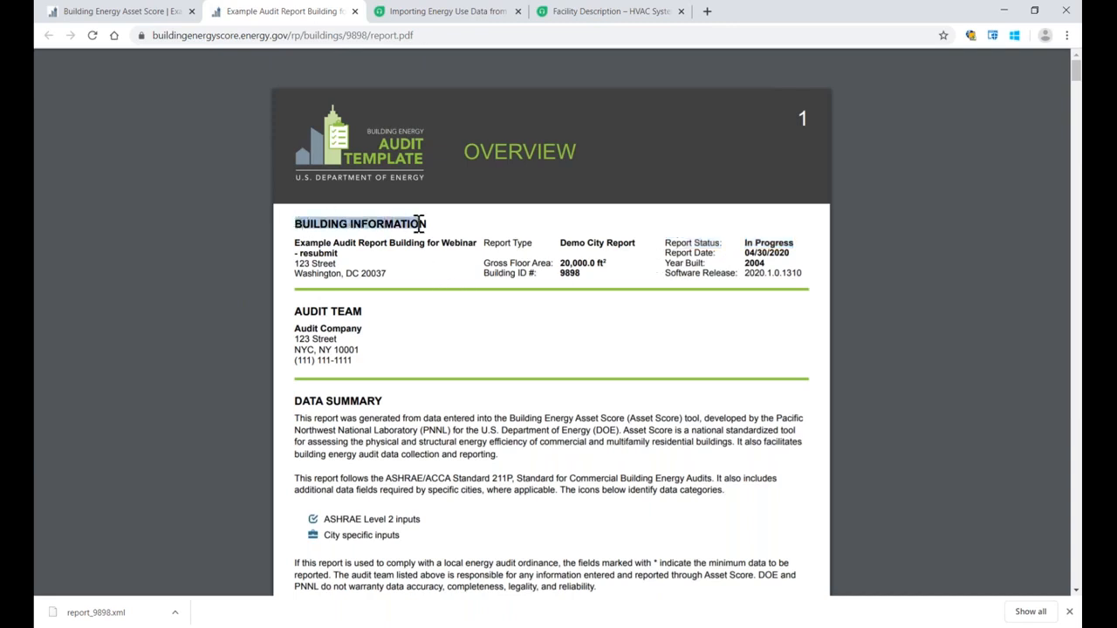
pyautogui.scroll(-3, 441, 239)
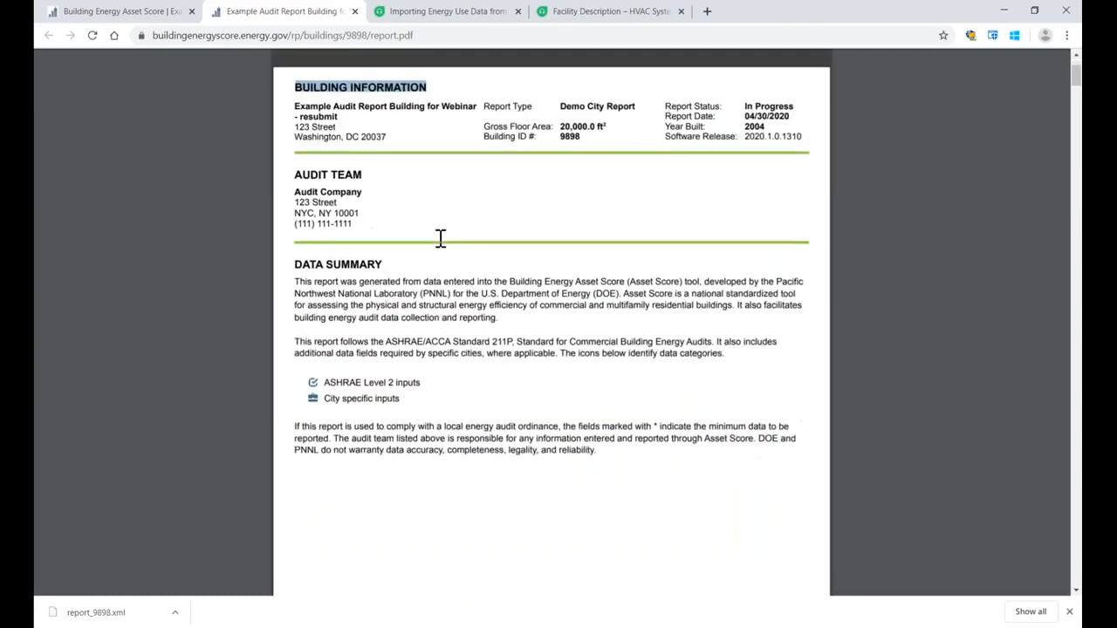
pyautogui.scroll(-10, 441, 238)
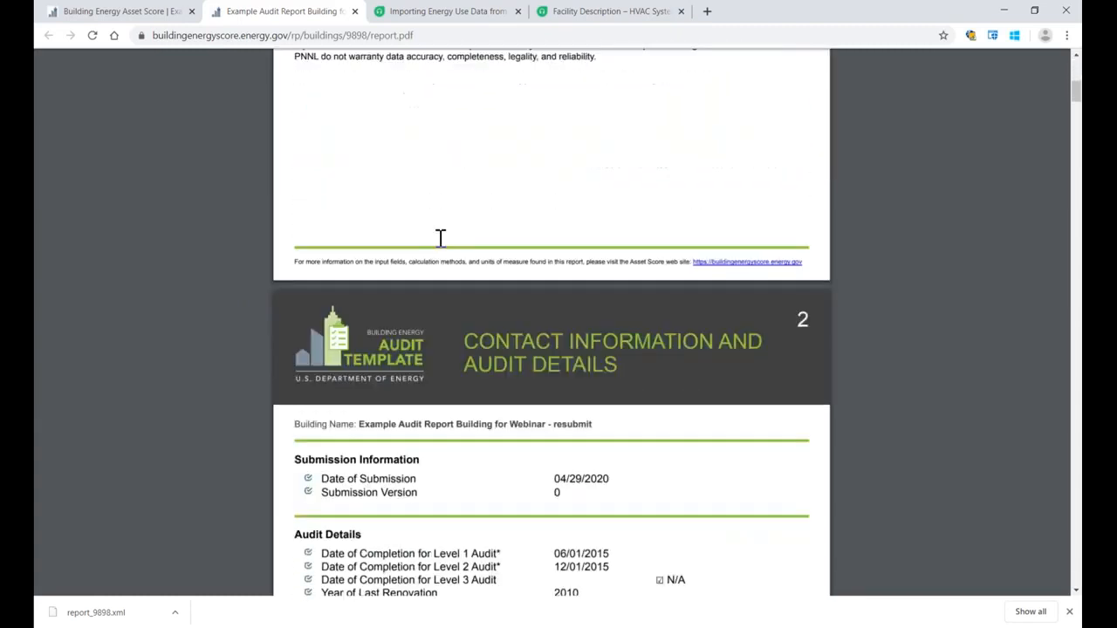
# Step: Review the PDF report's Contact Information and Audit Details pages, including Audit Team and Building Staff, and close the report
pyautogui.scroll(-2, 441, 239)
pyautogui.moveTo(463, 188); pyautogui.dragTo(616, 211)
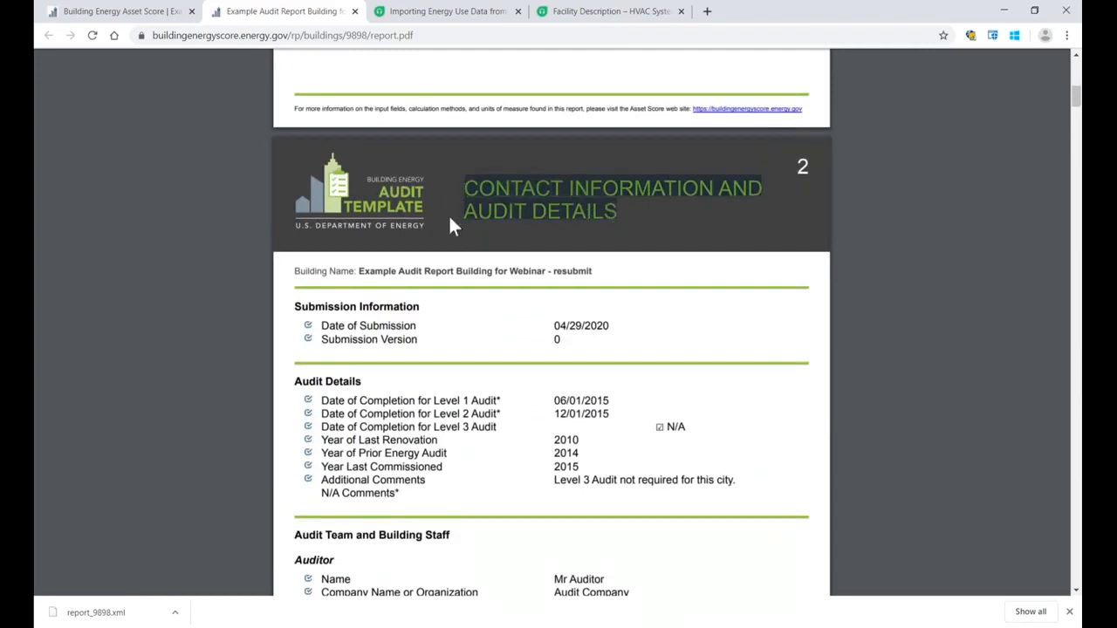
pyautogui.scroll(-5, 451, 220)
pyautogui.scroll(-5, 452, 226)
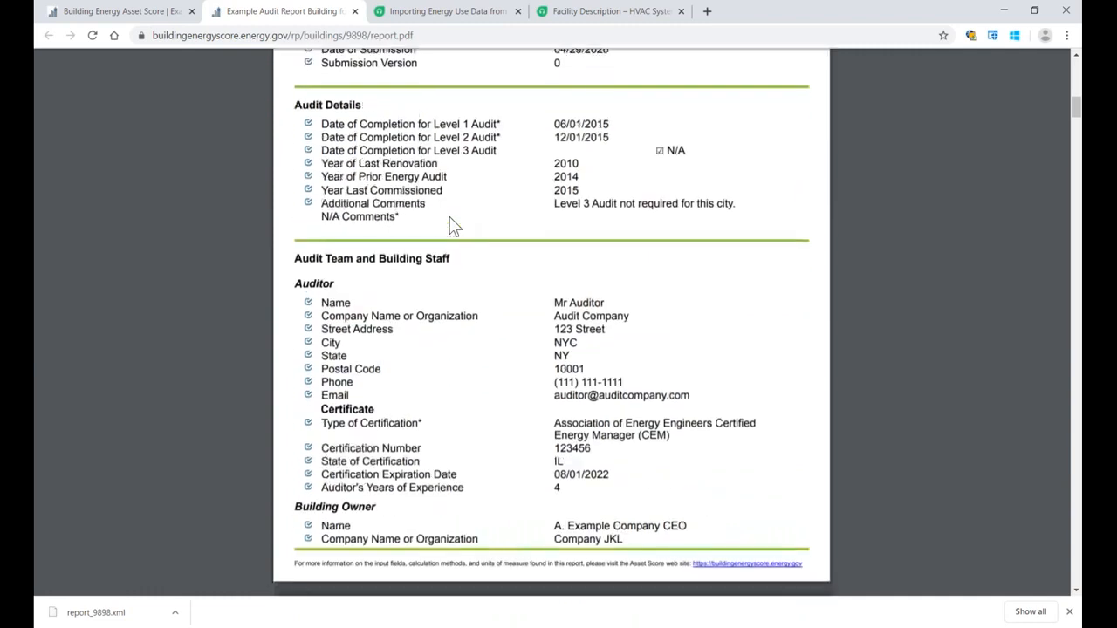
pyautogui.scroll(-10, 454, 225)
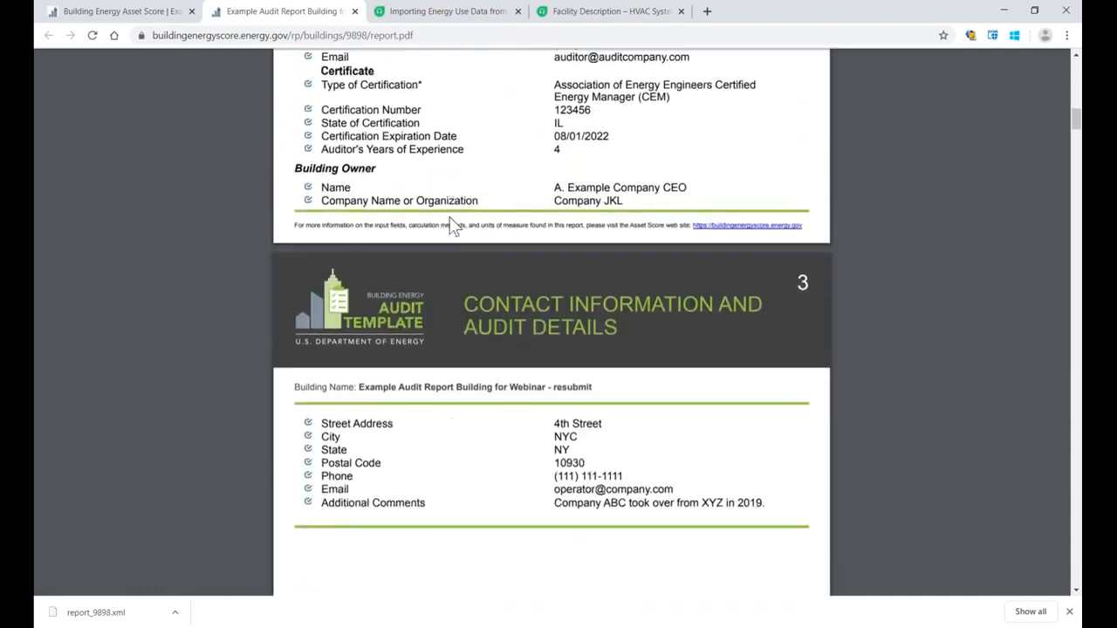
pyautogui.scroll(-4, 450, 218)
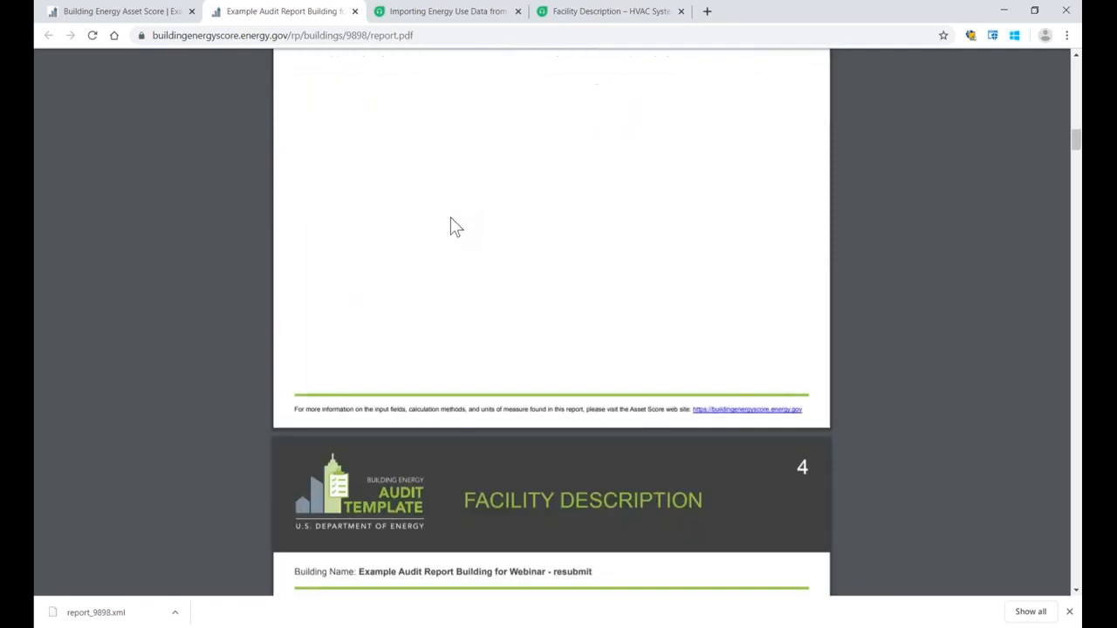
pyautogui.scroll(4, 450, 218)
pyautogui.scroll(3, 451, 224)
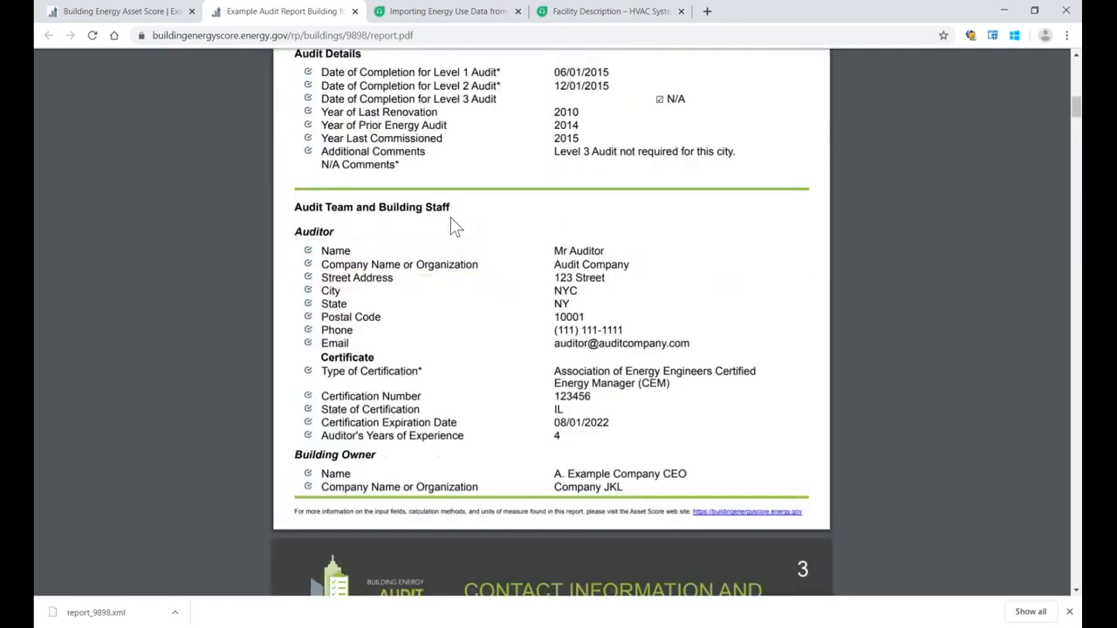
pyautogui.click(354, 12)
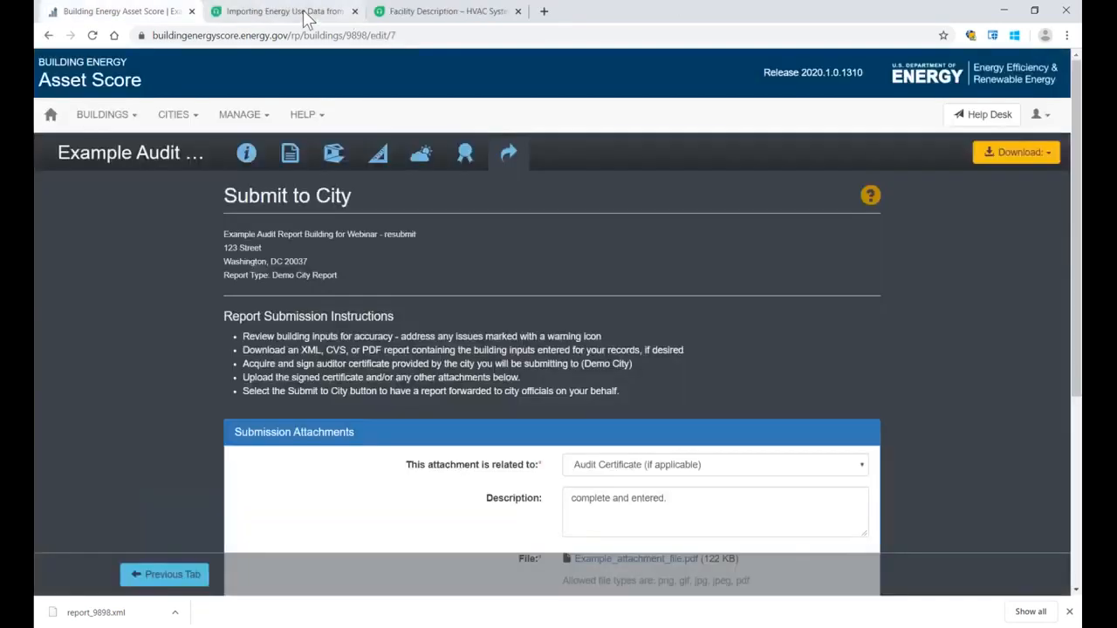
# Step: Return to the audit report list, and run a user search by last name from My Contacts
pyautogui.click(51, 116)
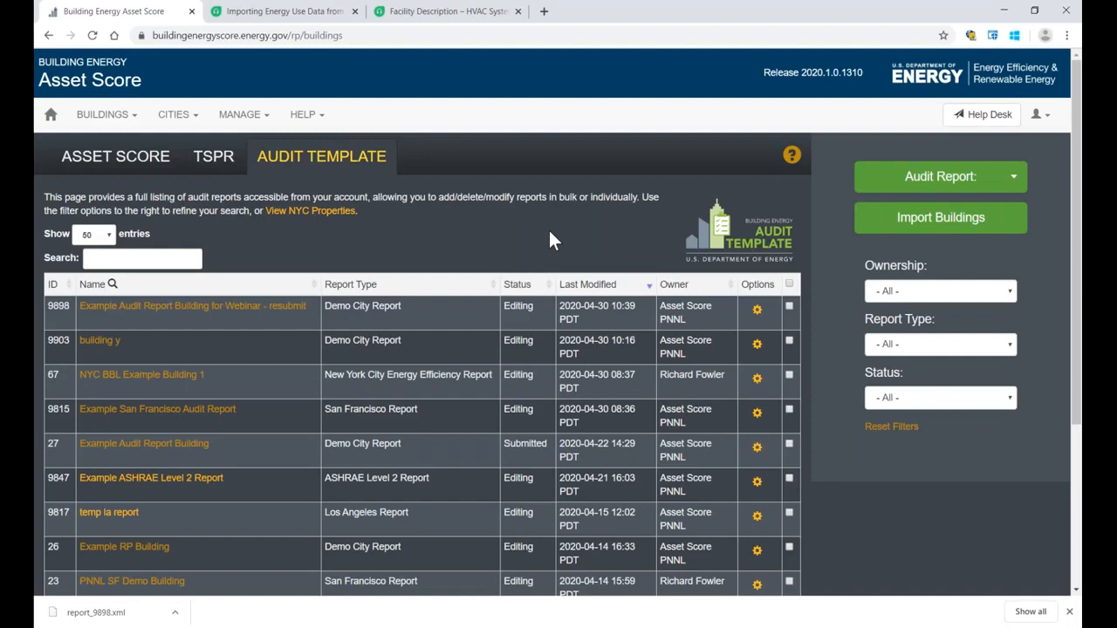
pyautogui.click(241, 115)
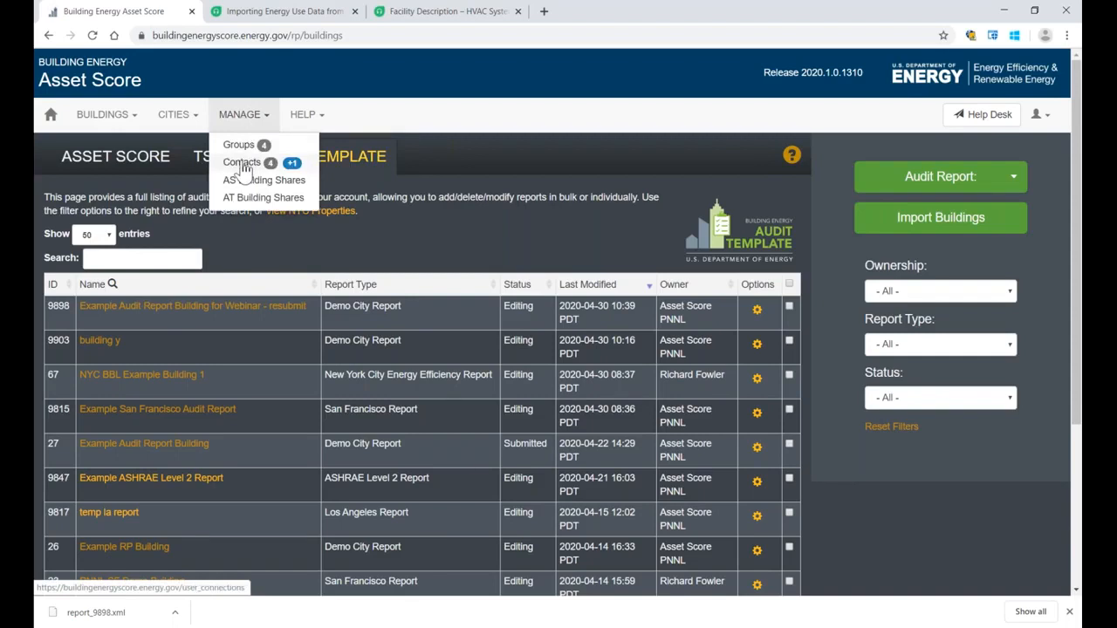
pyautogui.click(244, 168)
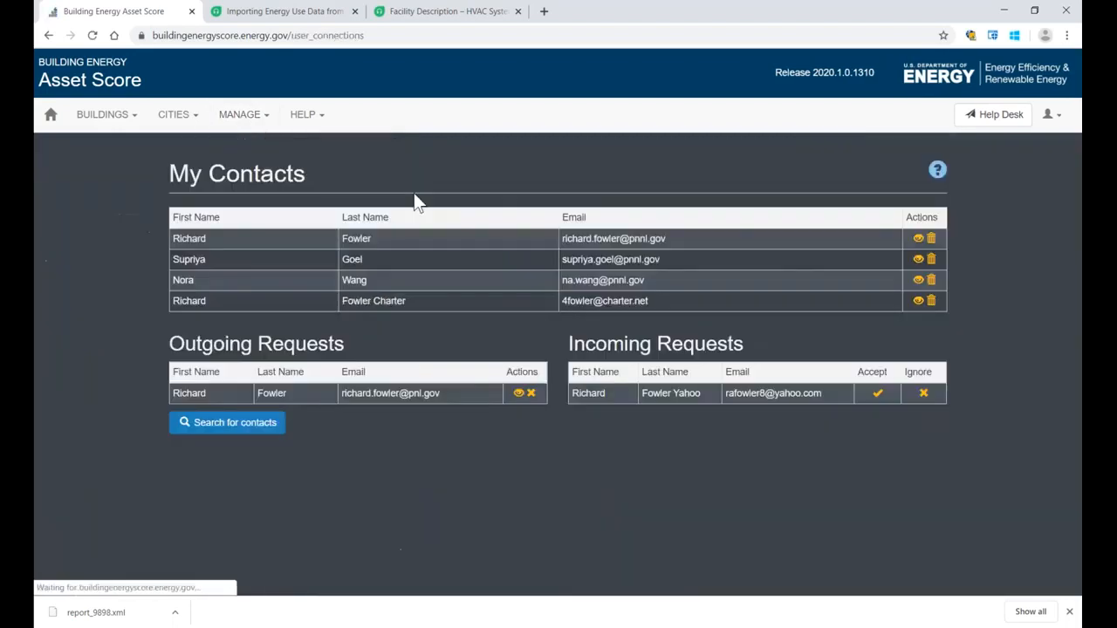
pyautogui.click(188, 426)
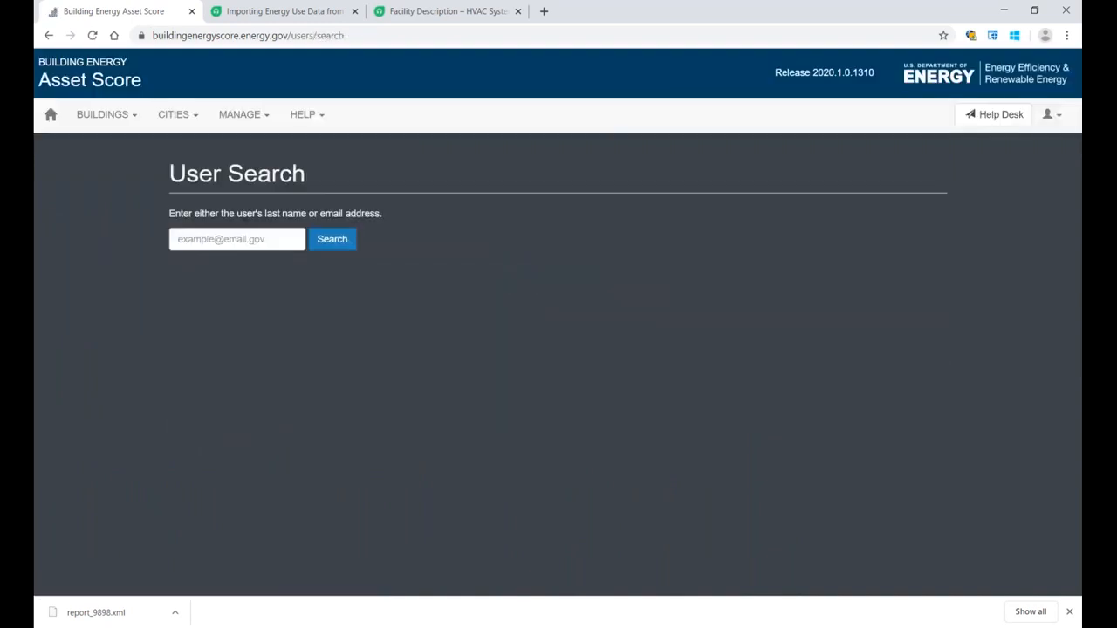
pyautogui.click(252, 241)
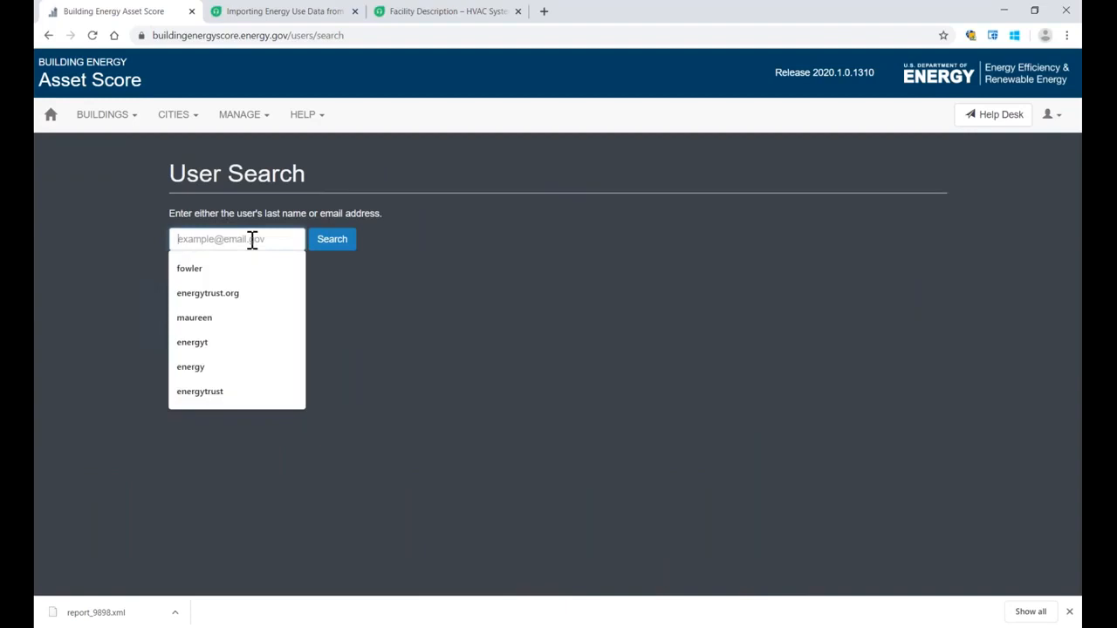
pyautogui.click(196, 268)
pyautogui.click(325, 246)
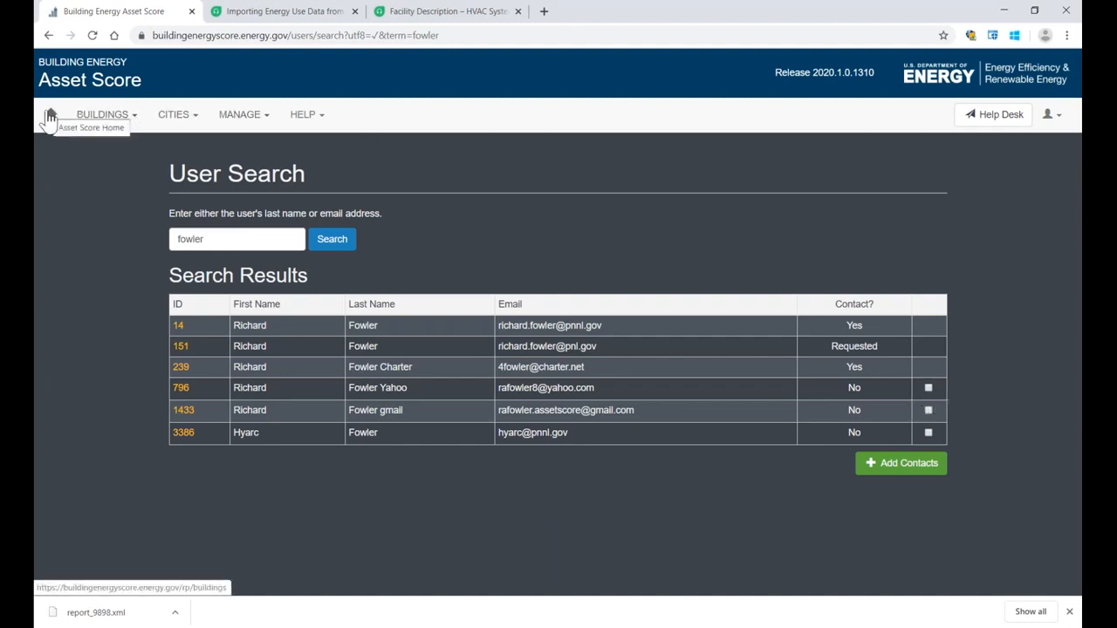
# Step: Return to My Contacts and review the Incoming Requests and the existing contacts
pyautogui.click(224, 117)
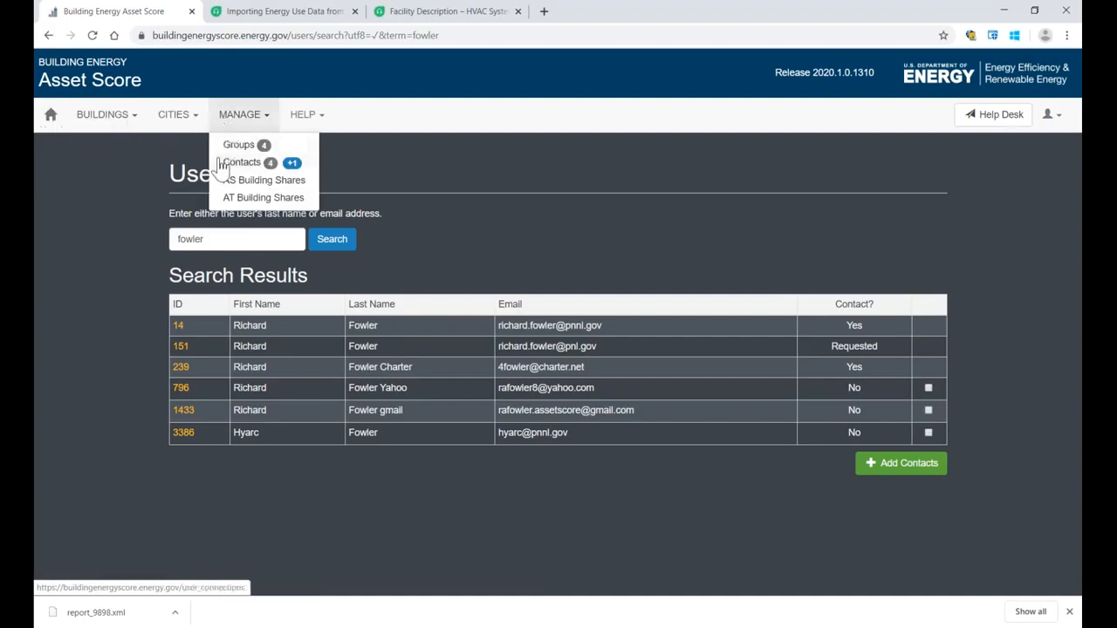
pyautogui.click(223, 163)
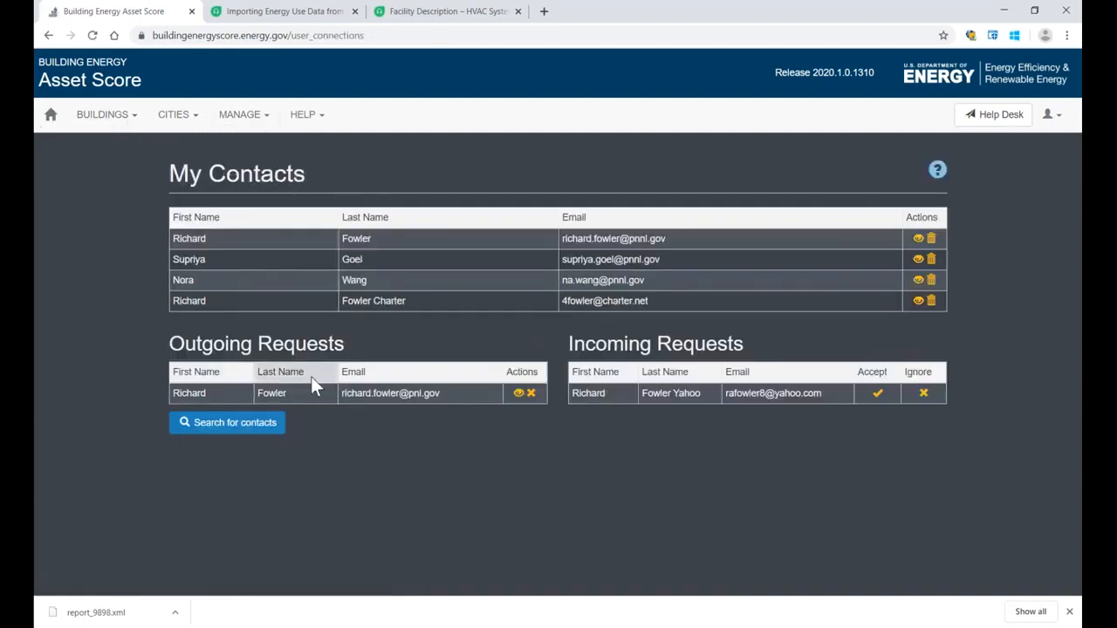
pyautogui.moveTo(567, 344); pyautogui.dragTo(747, 349)
pyautogui.click(745, 424)
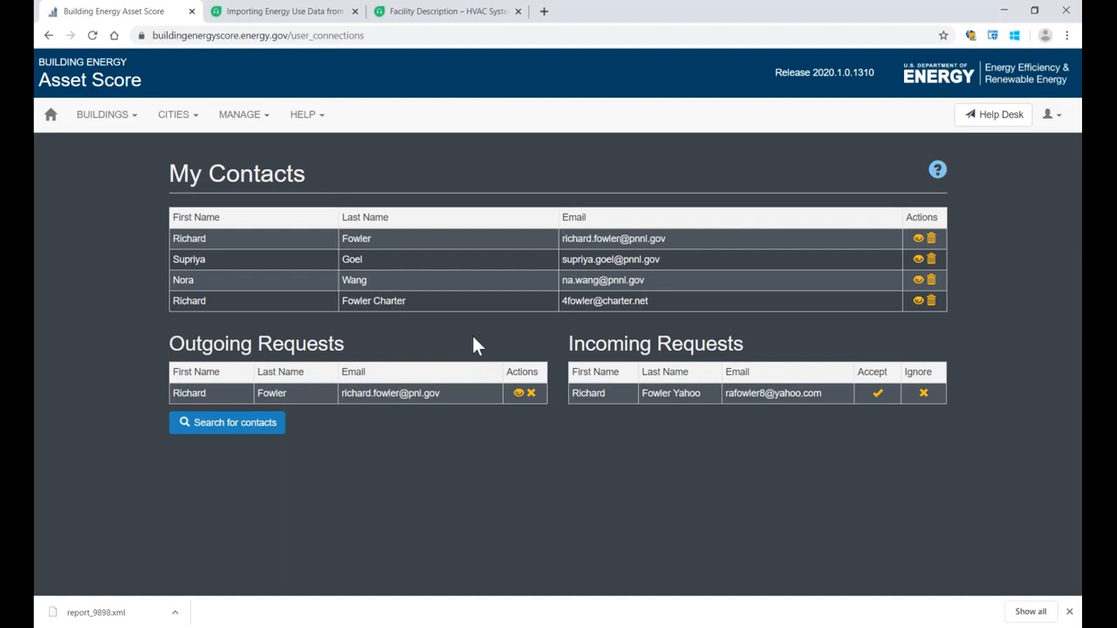
pyautogui.moveTo(170, 173); pyautogui.dragTo(306, 167)
pyautogui.click(305, 167)
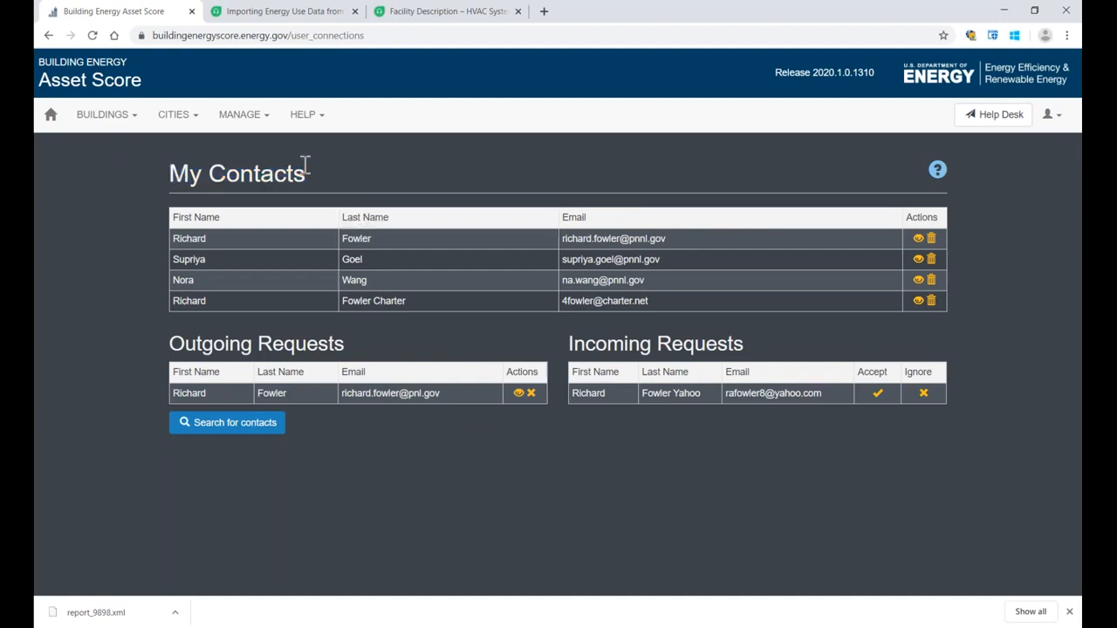
# Step: Share the Audit Template building "building y" with the last listed contact, granting Full Access
pyautogui.click(256, 122)
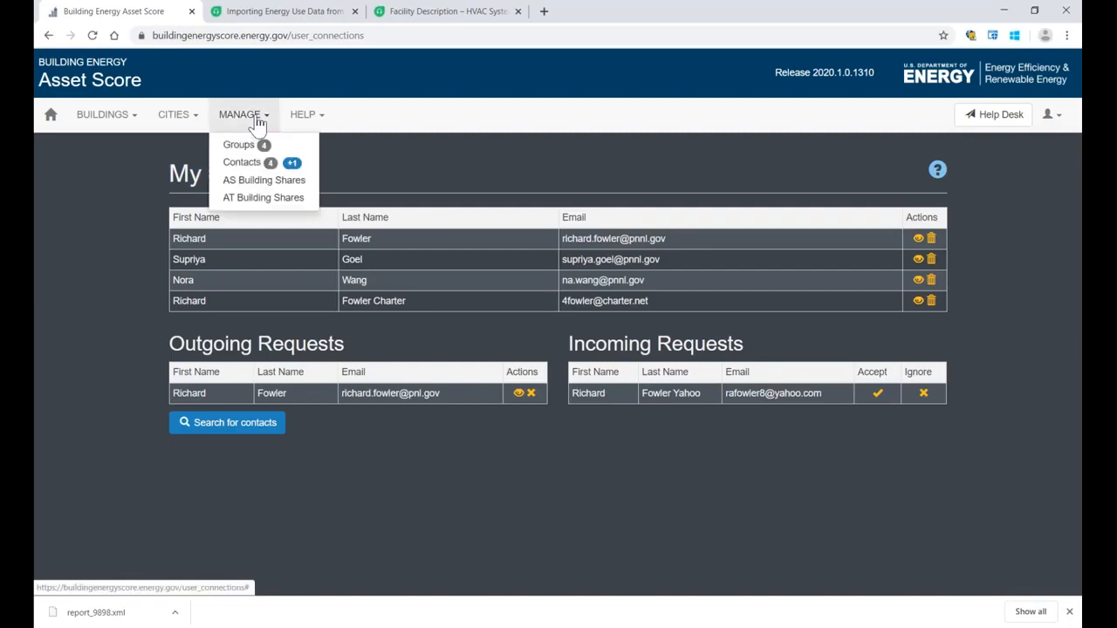
pyautogui.click(251, 199)
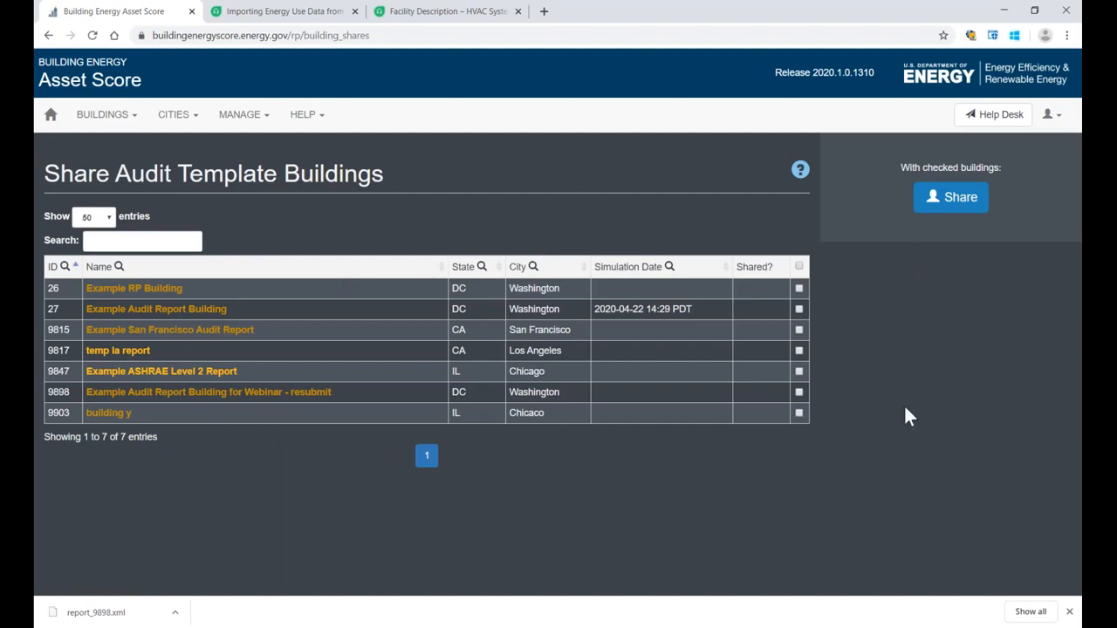
pyautogui.click(798, 413)
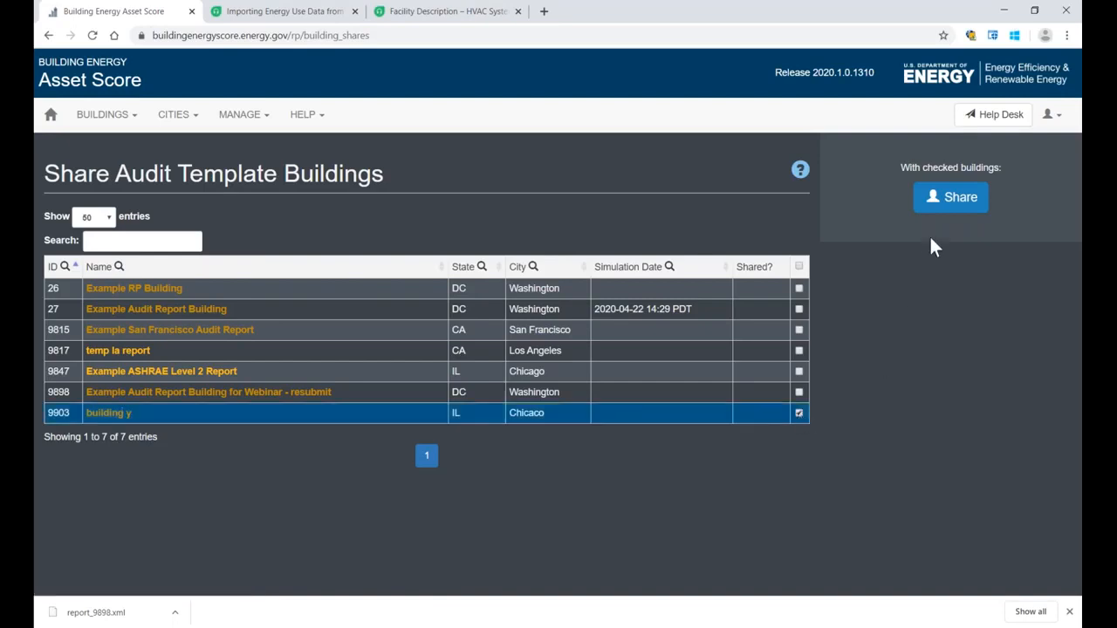
pyautogui.click(949, 208)
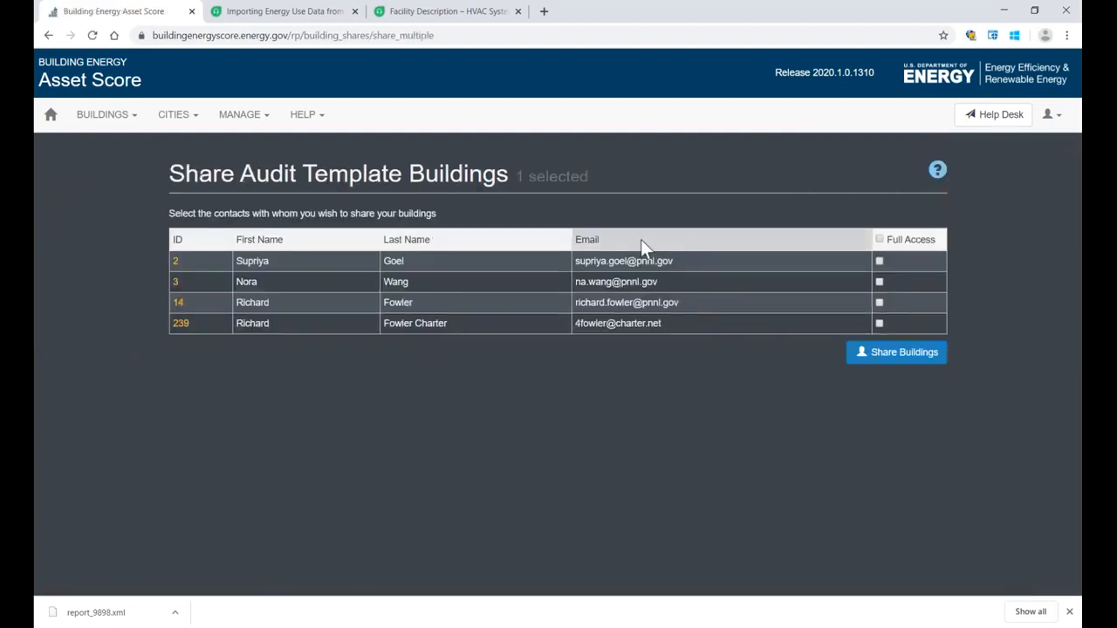
pyautogui.click(878, 324)
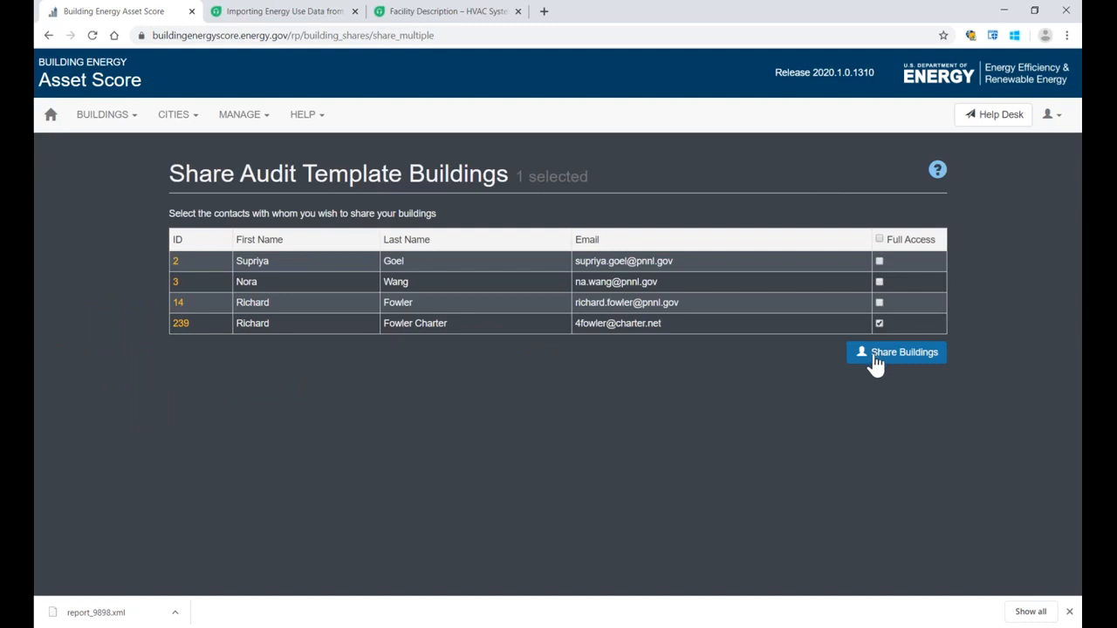
pyautogui.click(874, 358)
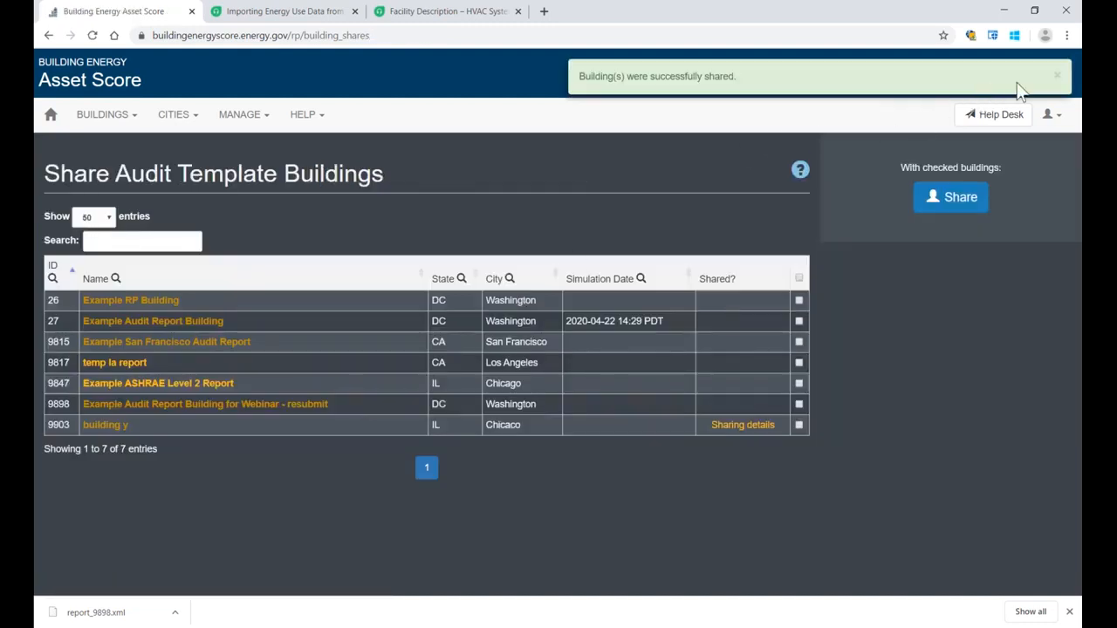
pyautogui.click(1060, 60)
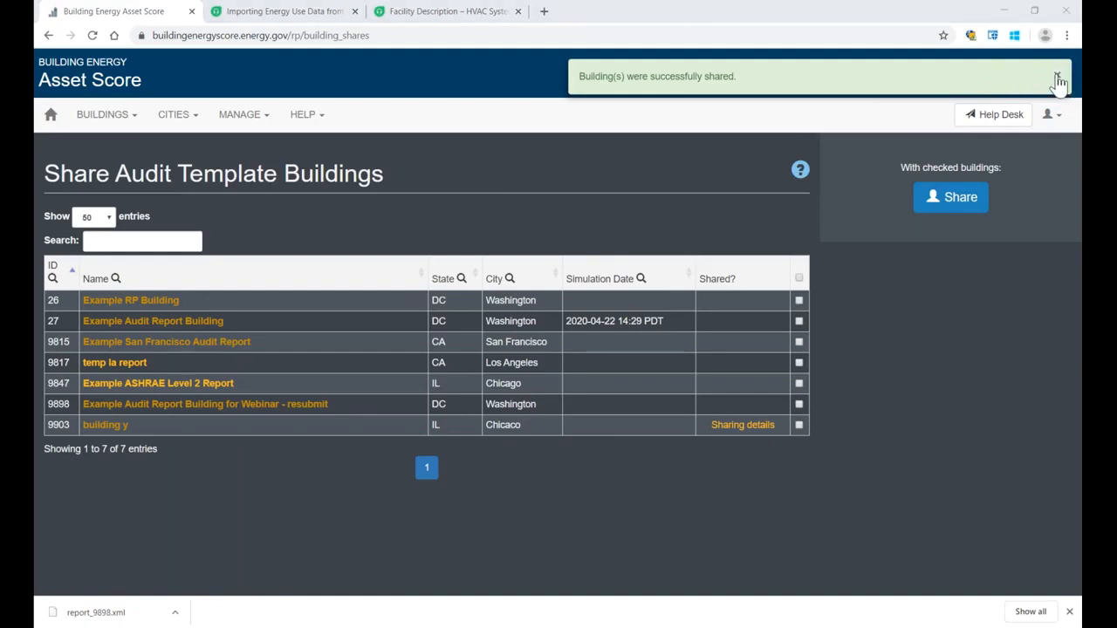
# Step: Remove the contact's sharing access from the sharing details of "building y" and return to the Audit Template building shares
pyautogui.click(1057, 78)
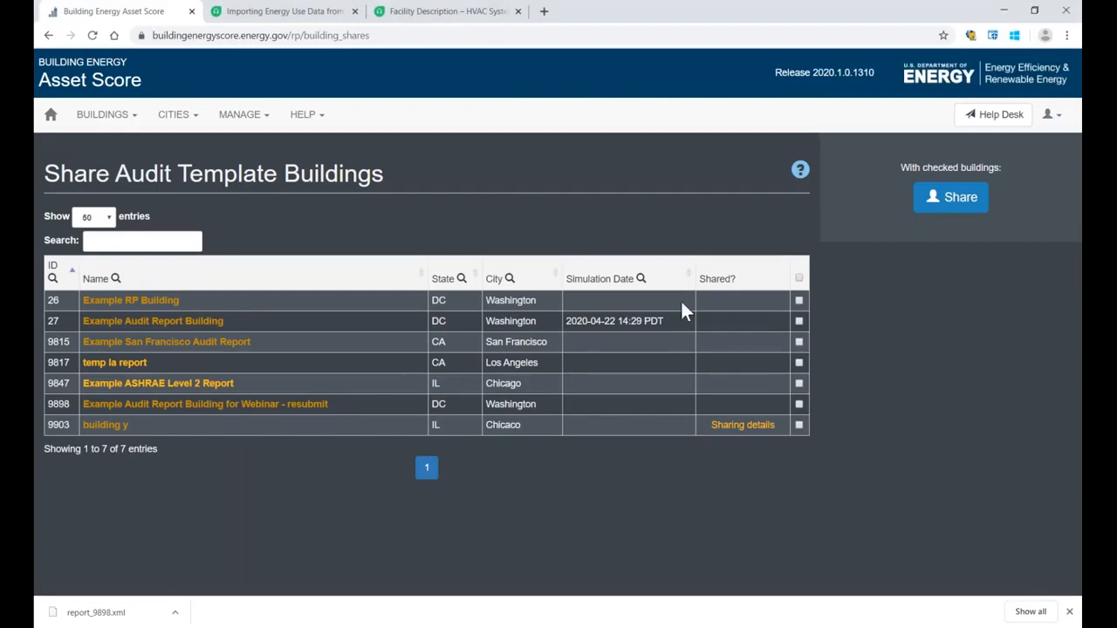
pyautogui.click(739, 427)
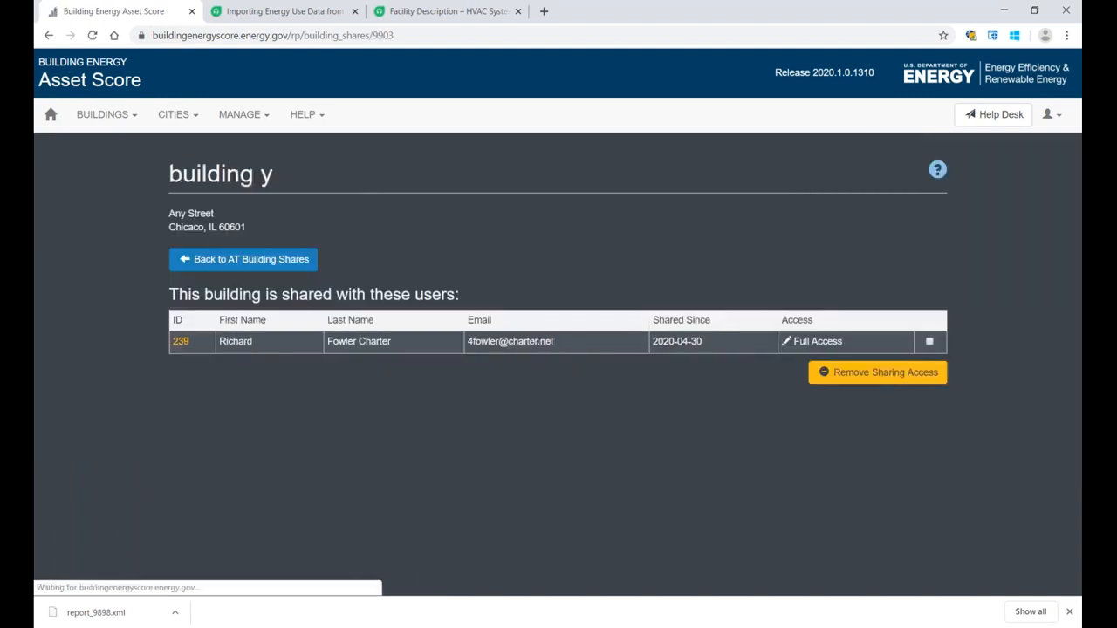
pyautogui.moveTo(178, 294); pyautogui.dragTo(442, 293)
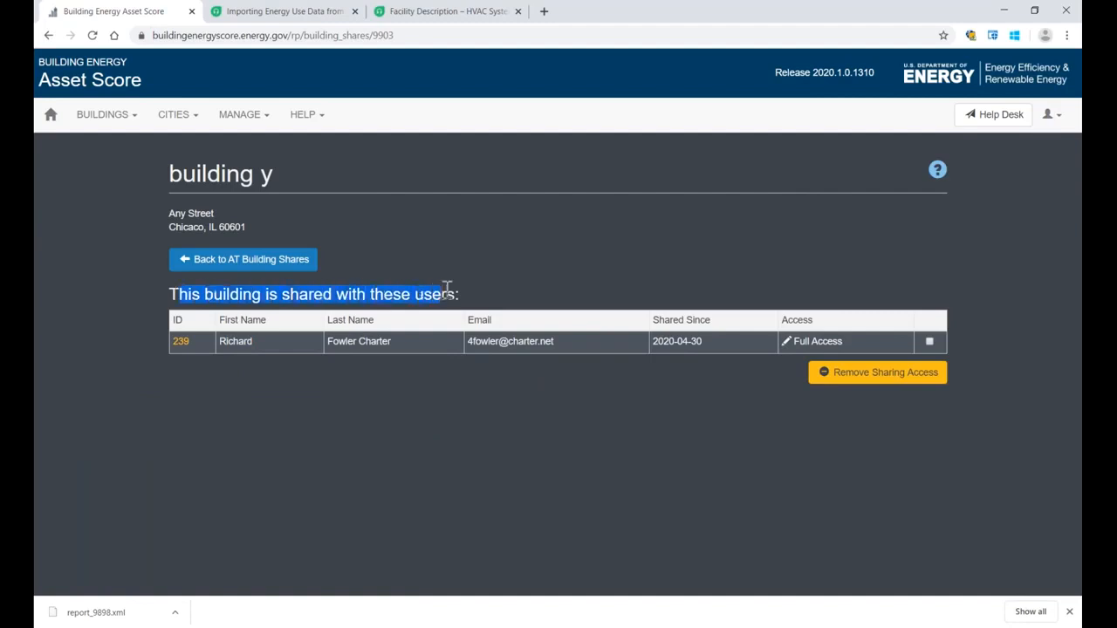
pyautogui.click(535, 283)
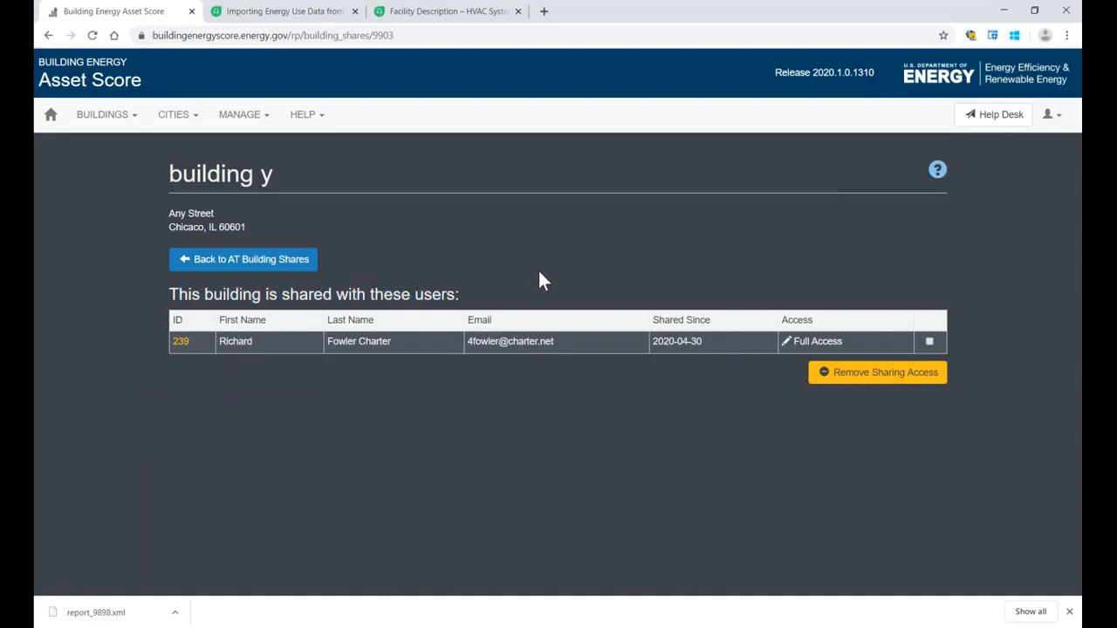
pyautogui.click(929, 341)
pyautogui.click(897, 379)
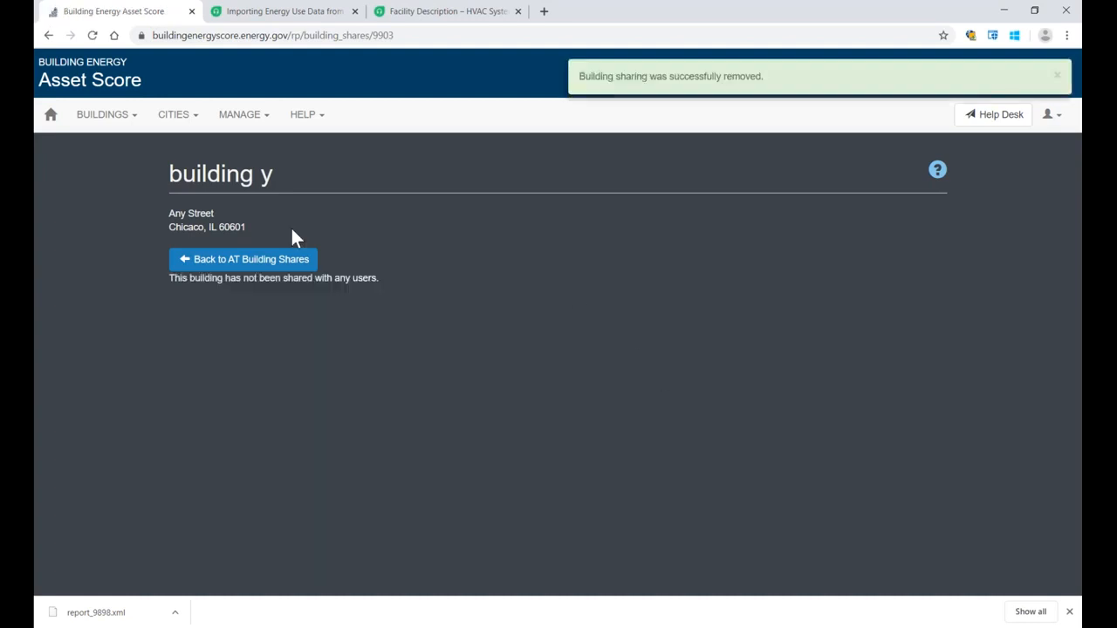
pyautogui.click(256, 262)
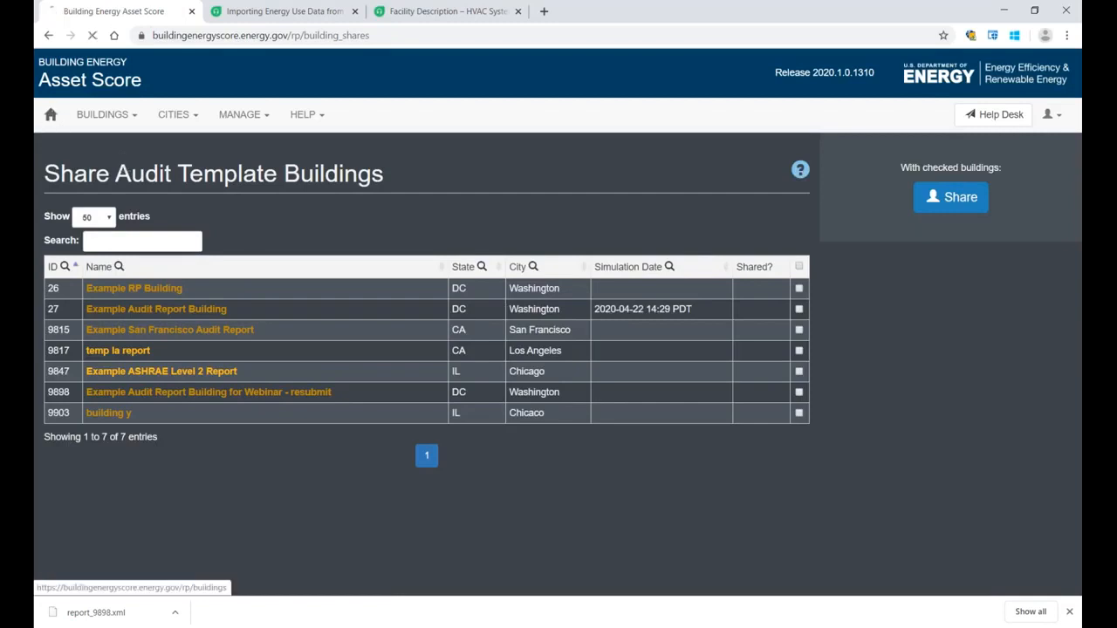
# Step: Return to the audit report list and check the status and last modified date of "Example Audit Report Building"
pyautogui.click(49, 114)
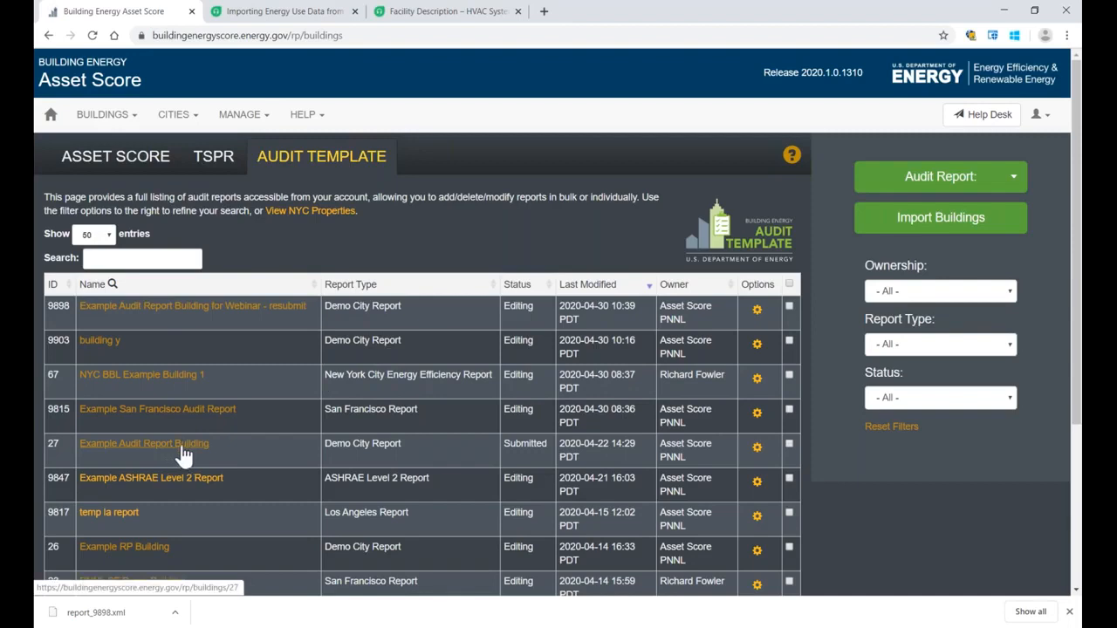
pyautogui.moveTo(506, 445); pyautogui.dragTo(548, 445)
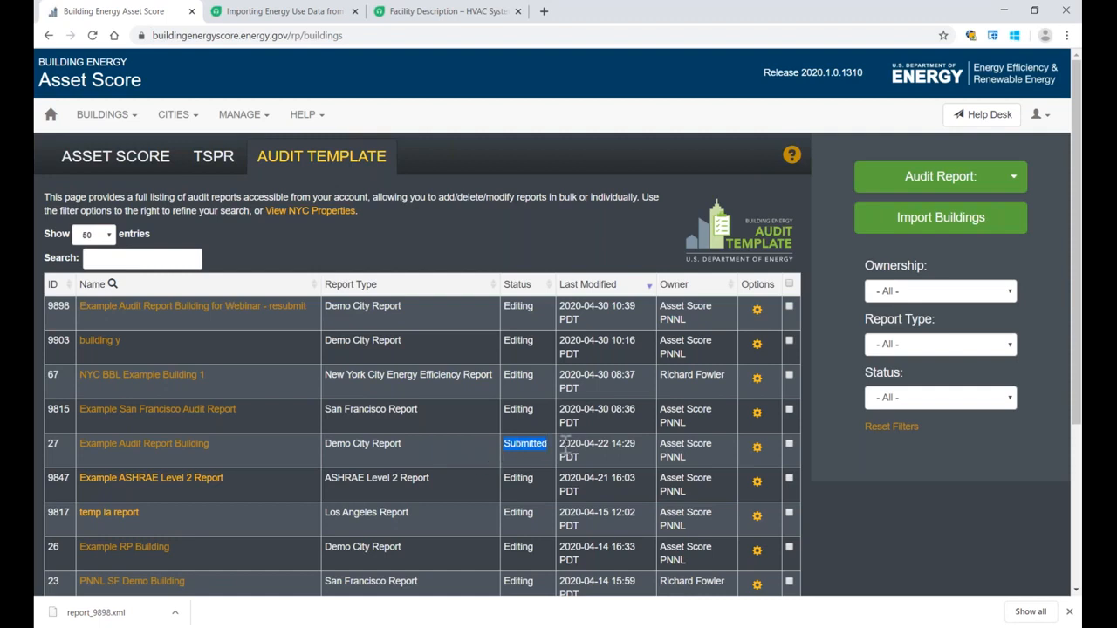
pyautogui.moveTo(560, 445); pyautogui.dragTo(583, 445)
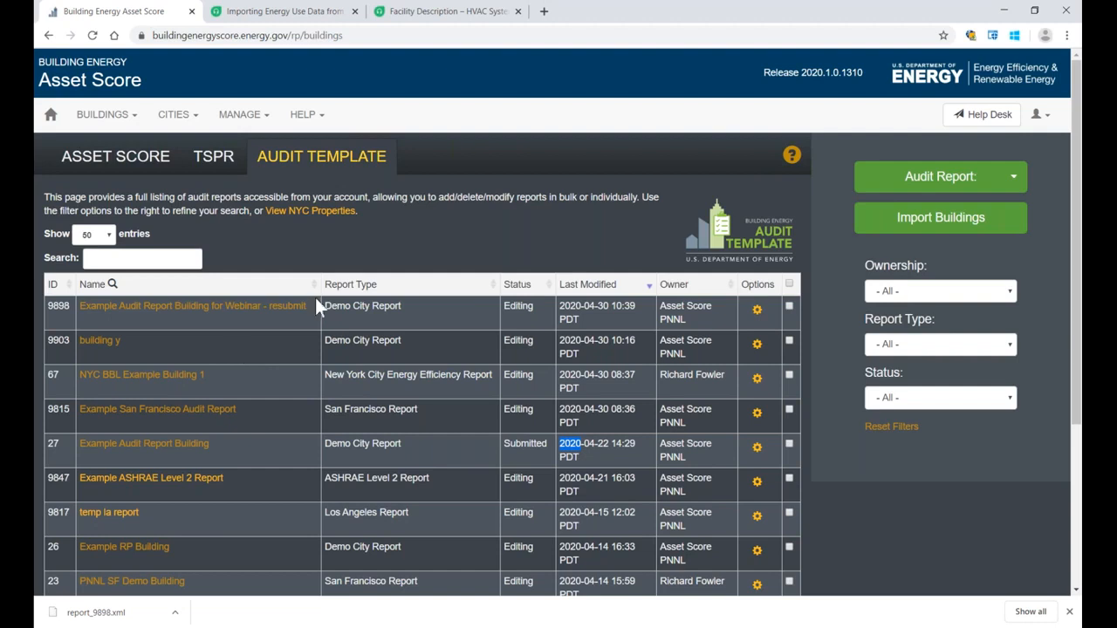
pyautogui.click(397, 243)
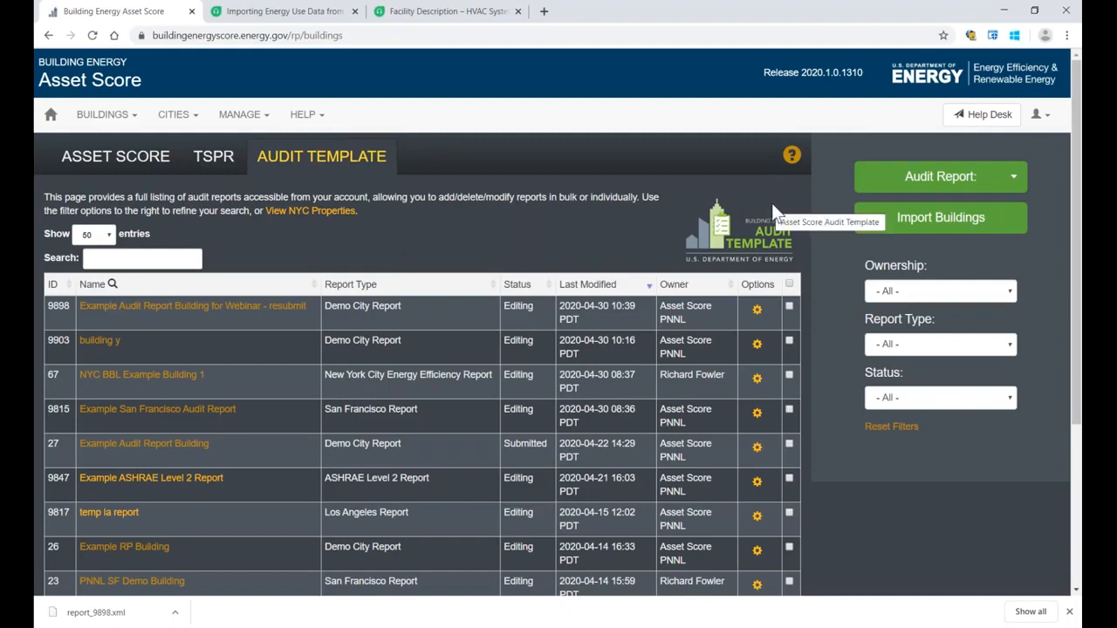
# Step: Import the BuildingSync XML file report_9898.xml from Downloads as a new audit report
pyautogui.click(887, 226)
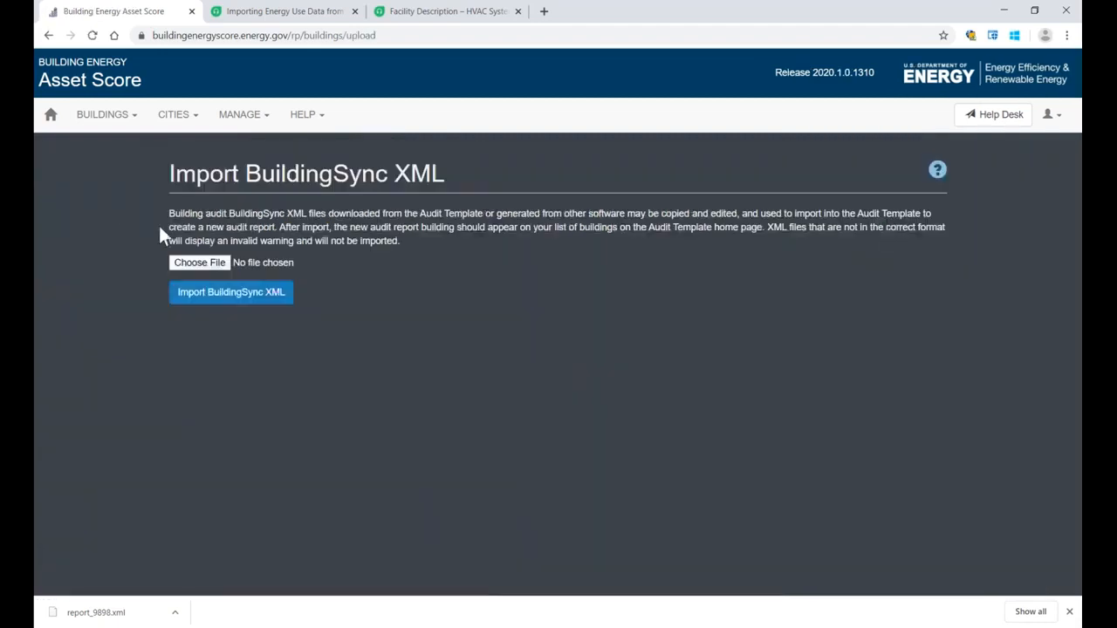
pyautogui.click(200, 264)
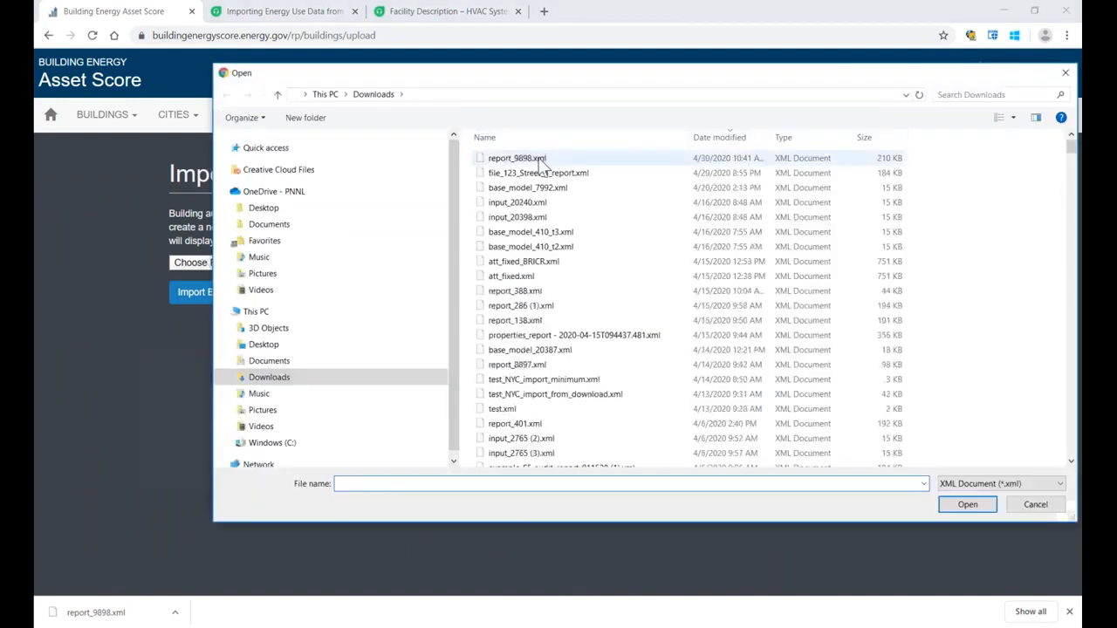
pyautogui.click(539, 160)
pyautogui.click(960, 506)
pyautogui.click(209, 295)
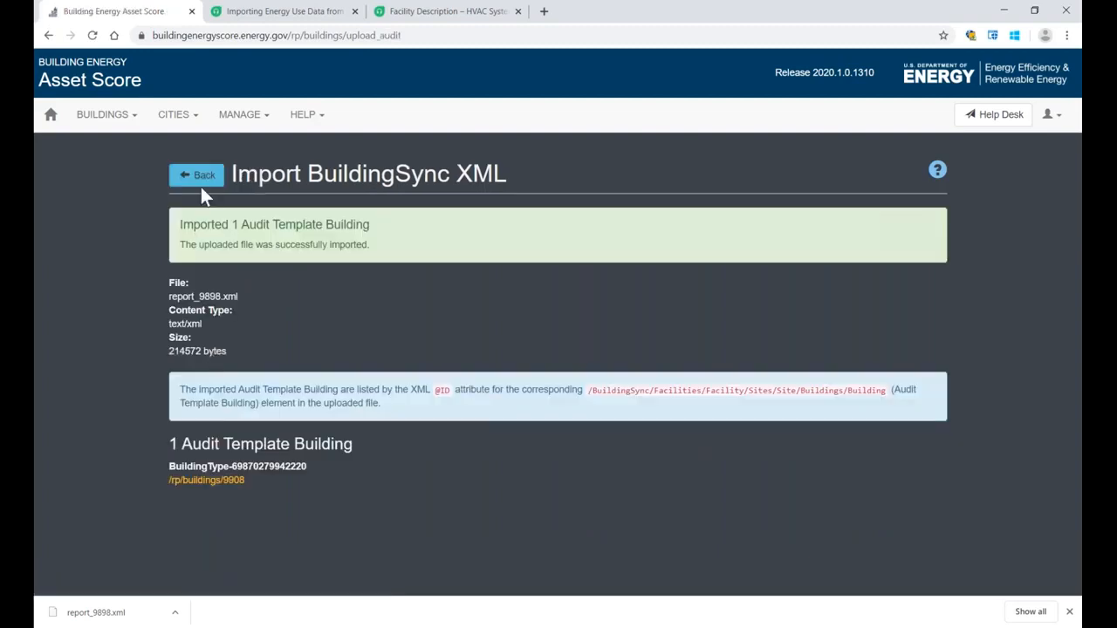
# Step: Return to the audit report list and locate the newly imported "Example Audit Report Building for Webinar - resubmit" report
pyautogui.click(121, 119)
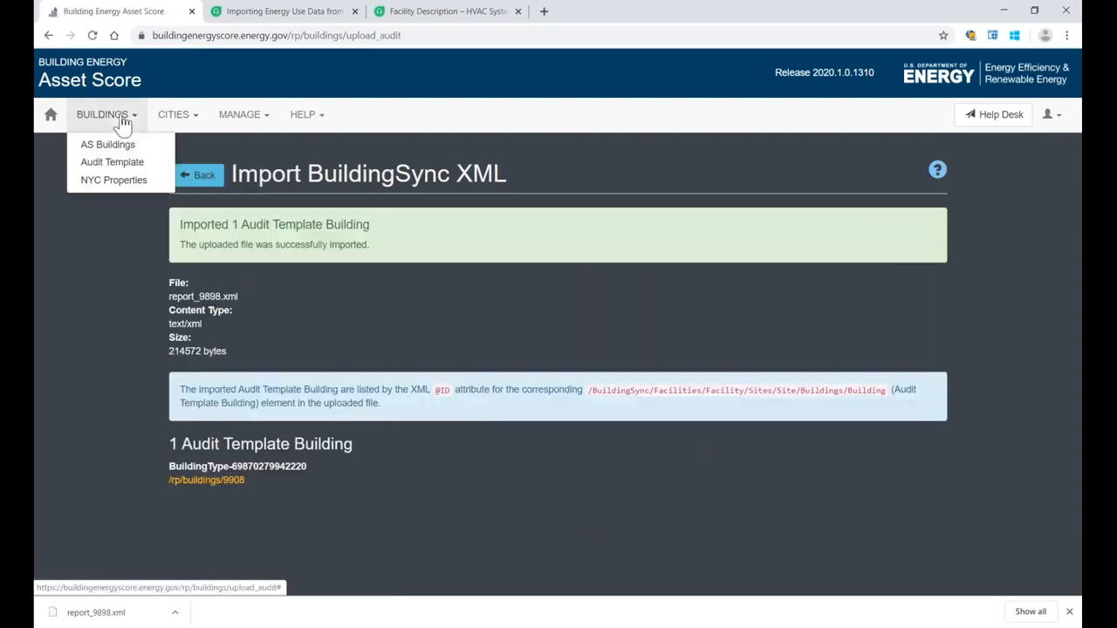
pyautogui.click(199, 175)
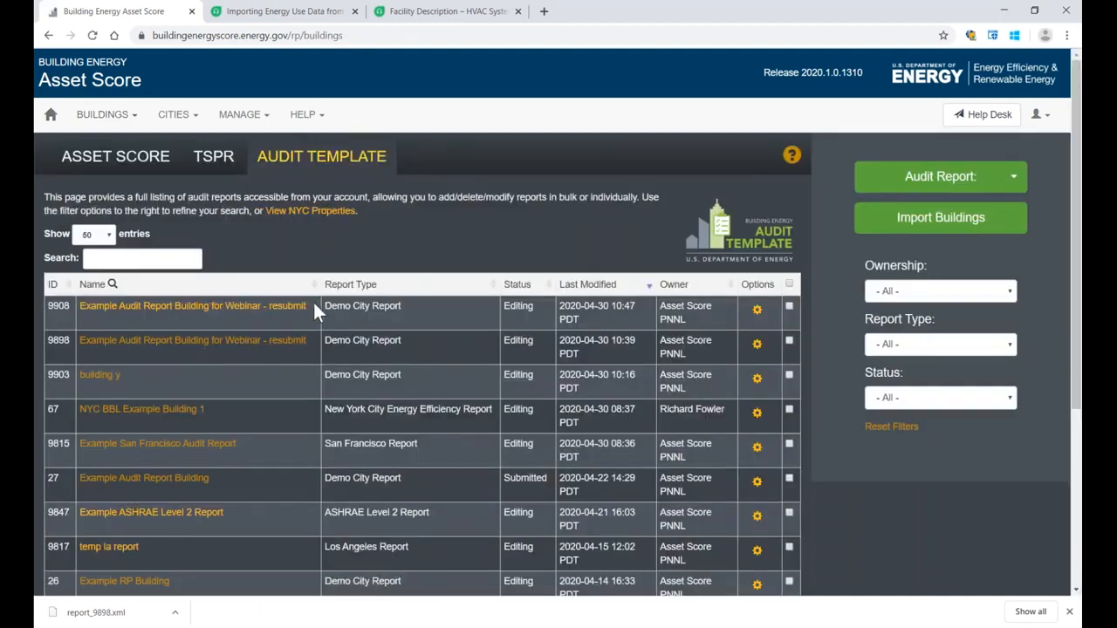
pyautogui.moveTo(312, 306); pyautogui.dragTo(78, 308)
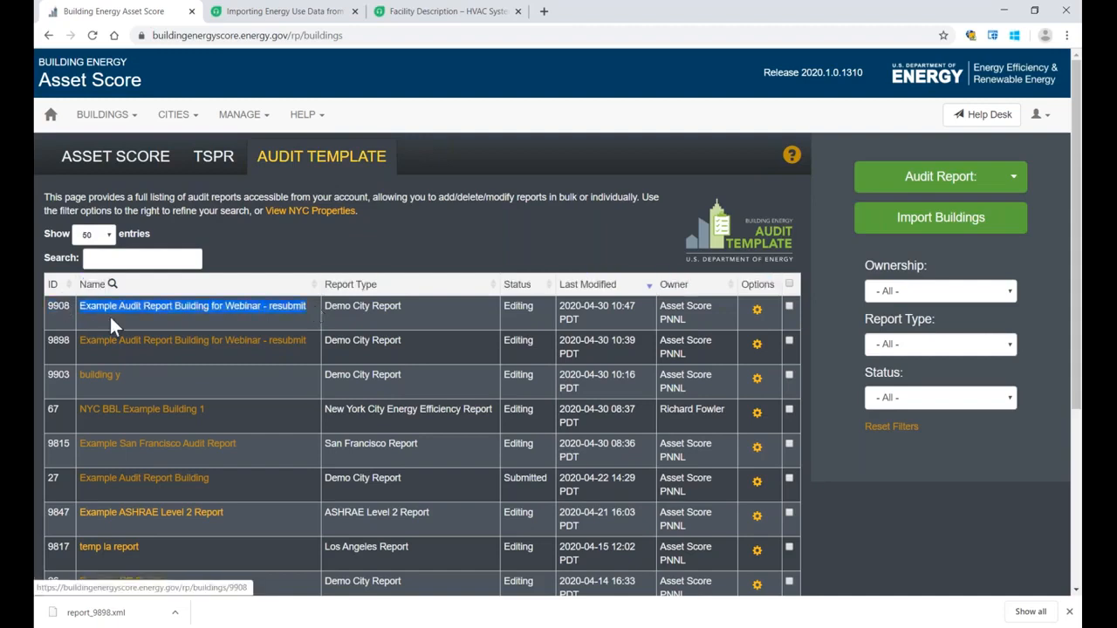
pyautogui.click(325, 243)
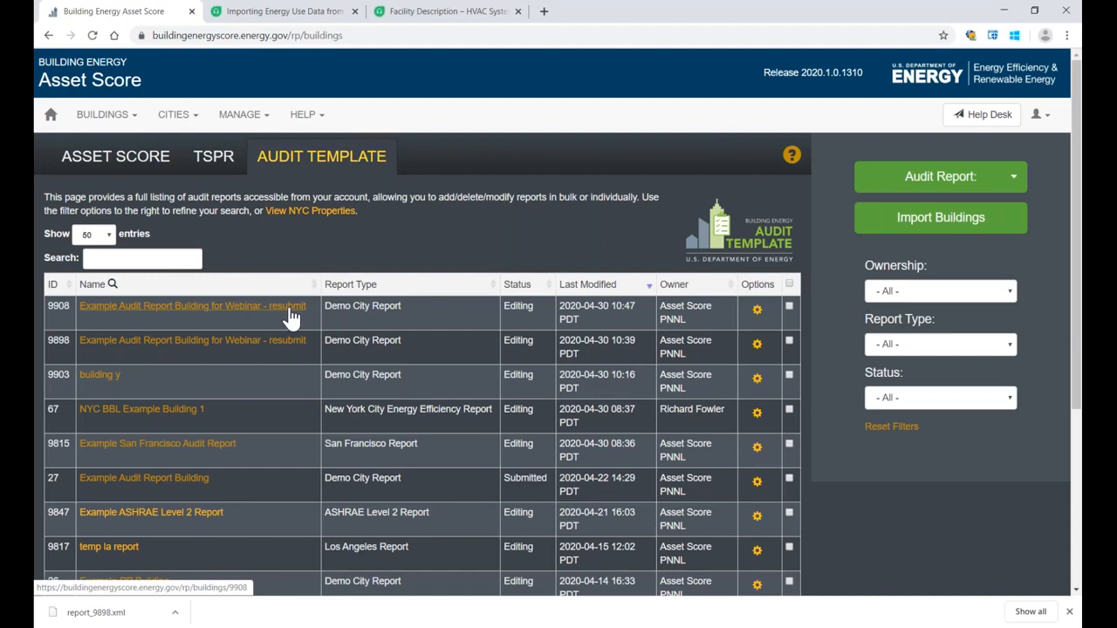
# Step: Look through the audit report list and review the individual options available for the newly imported report
pyautogui.scroll(-1, 370, 237)
pyautogui.scroll(-4, 370, 243)
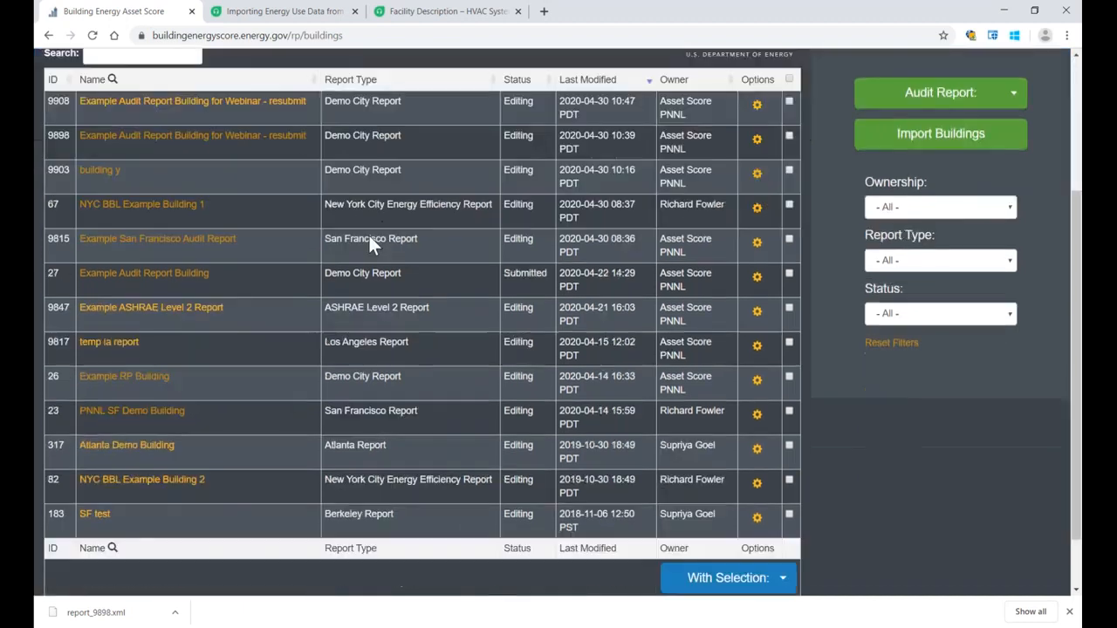
pyautogui.scroll(2, 370, 243)
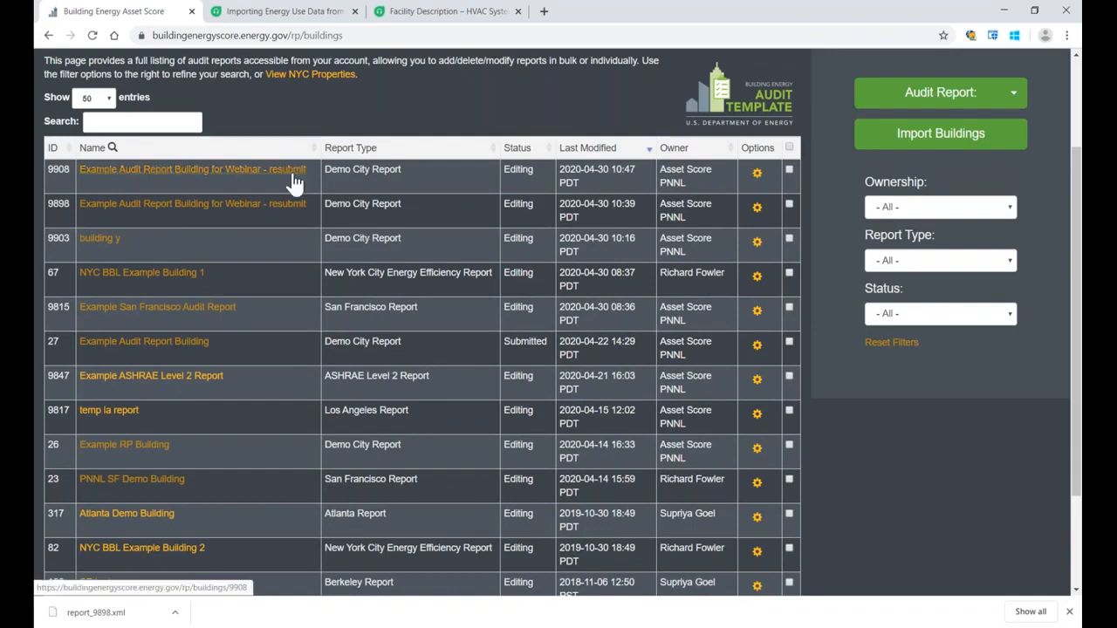
pyautogui.click(758, 175)
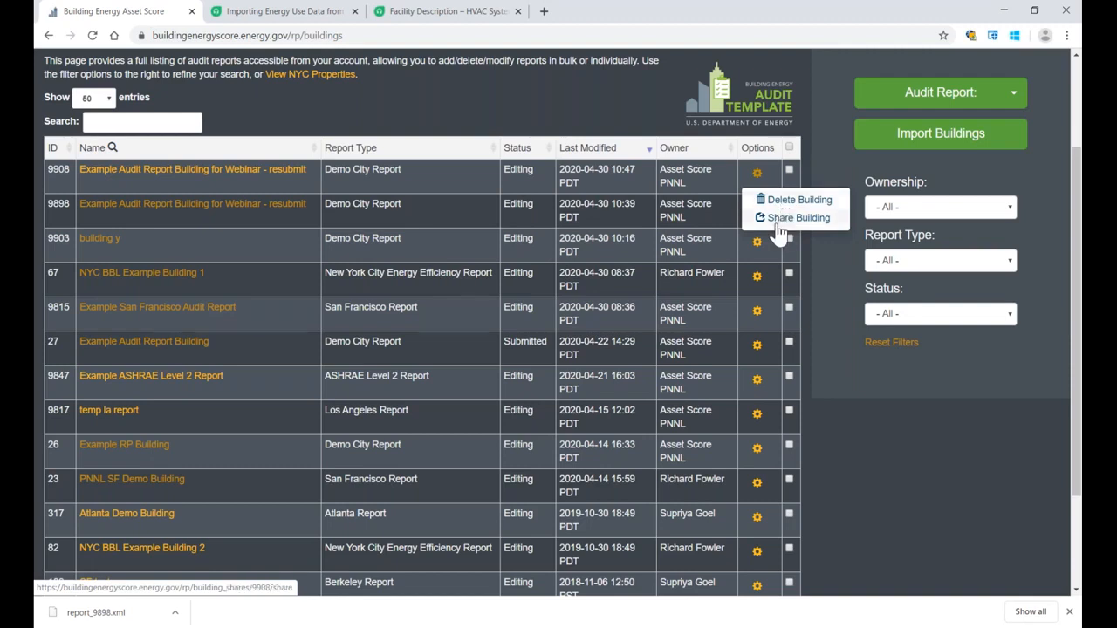
pyautogui.click(909, 433)
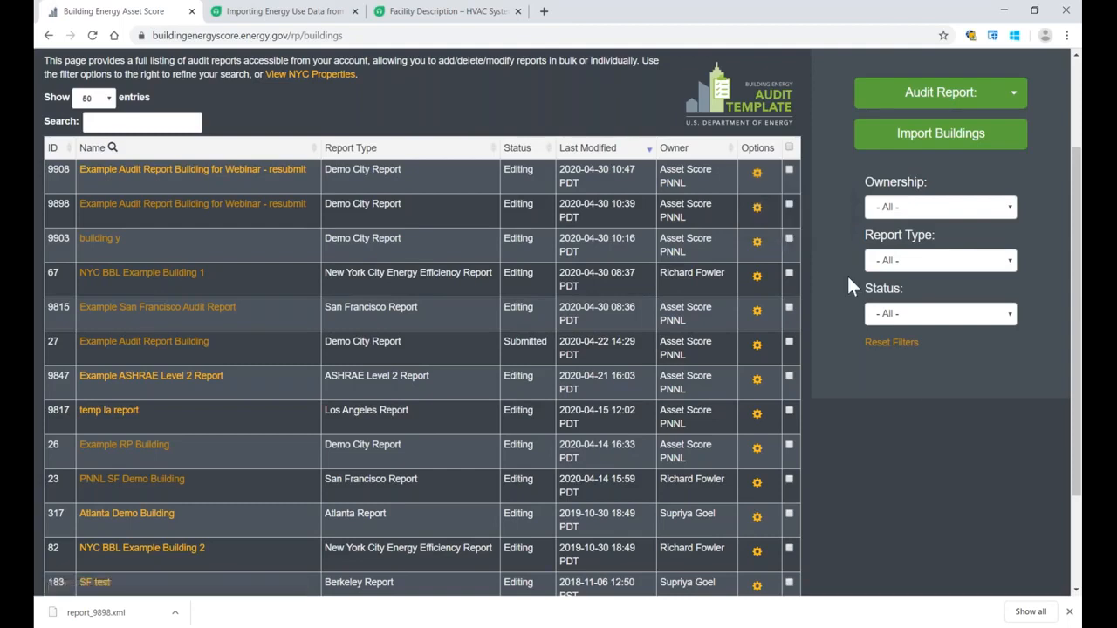
# Step: Select both "Example Audit Report Building for Webinar - resubmit" reports and review the bulk download and delete actions available for them
pyautogui.click(789, 171)
pyautogui.click(789, 204)
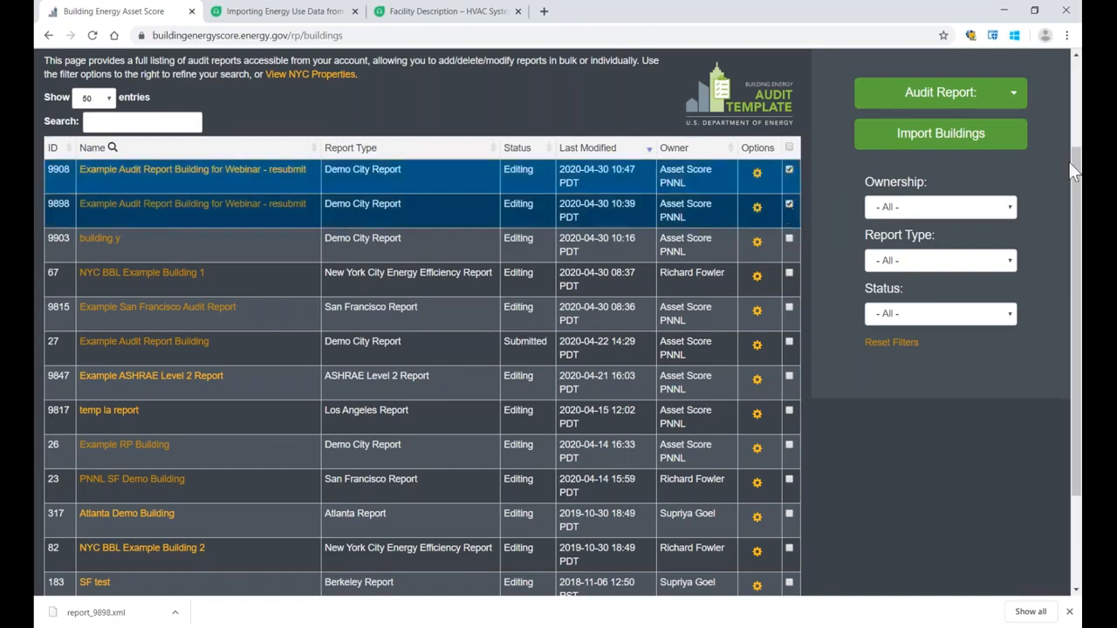
pyautogui.moveTo(1075, 173); pyautogui.dragTo(1057, 349)
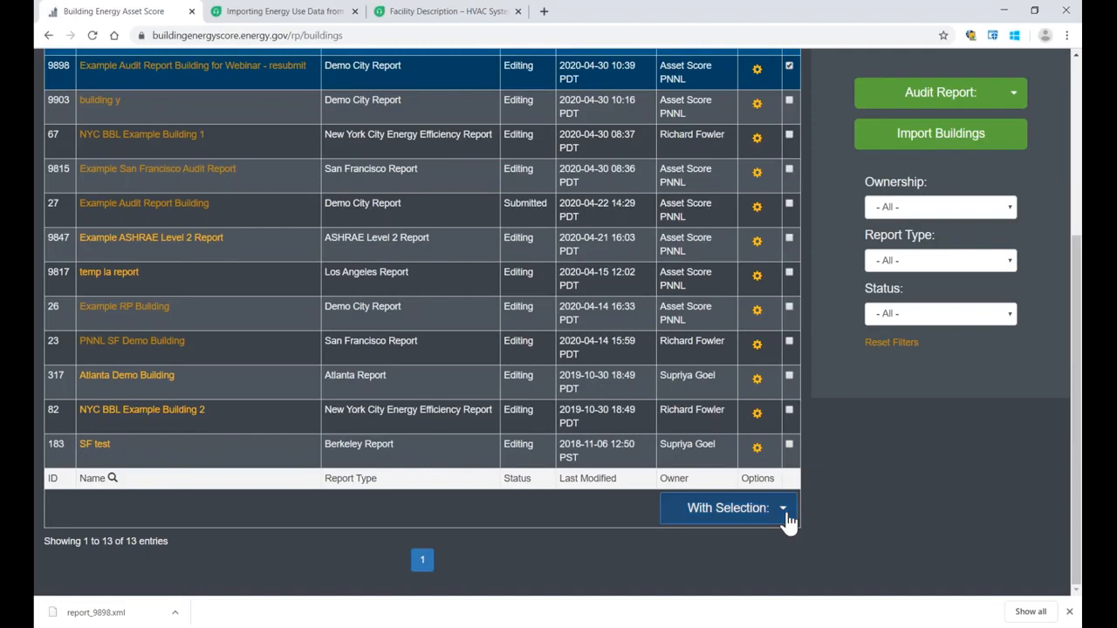
pyautogui.click(788, 521)
pyautogui.scroll(-1, 833, 474)
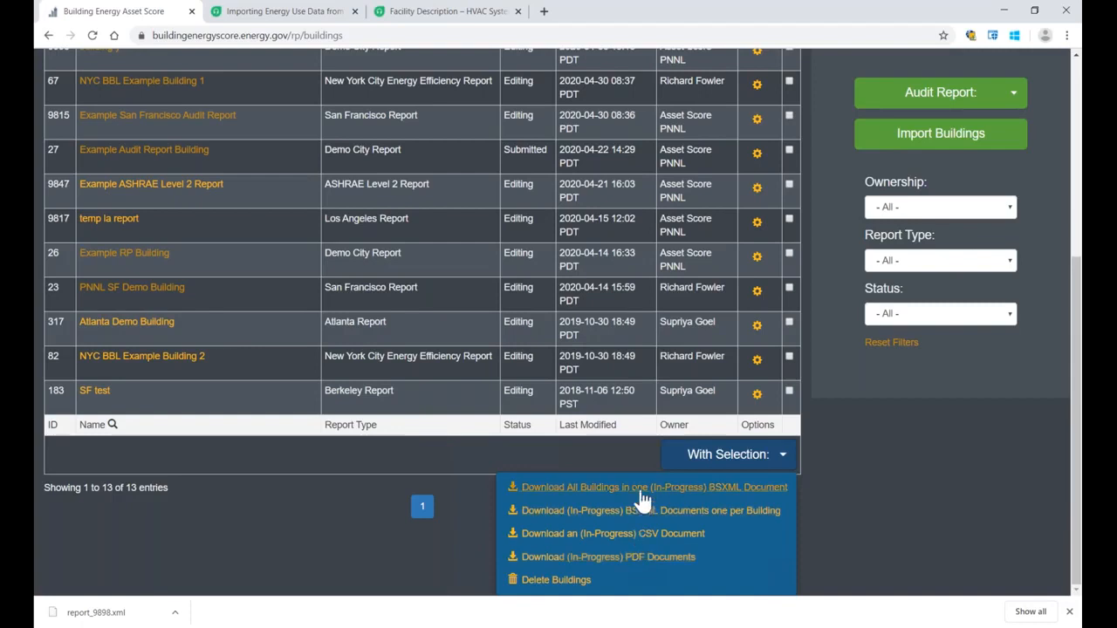
pyautogui.click(867, 529)
pyautogui.scroll(1, 960, 505)
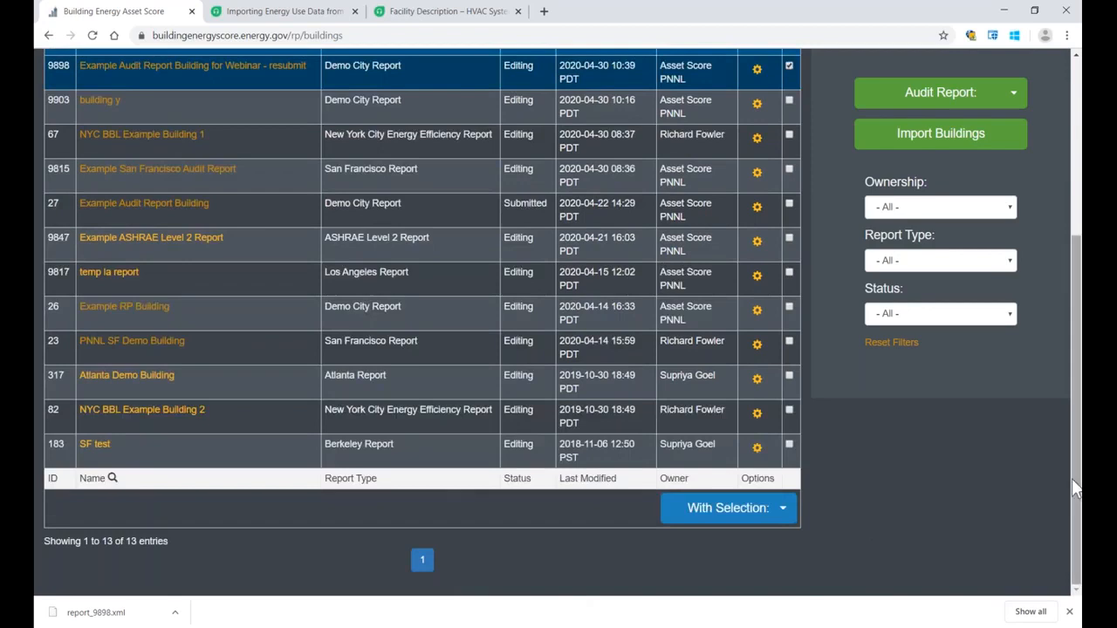
pyautogui.moveTo(1074, 485); pyautogui.dragTo(1040, 273)
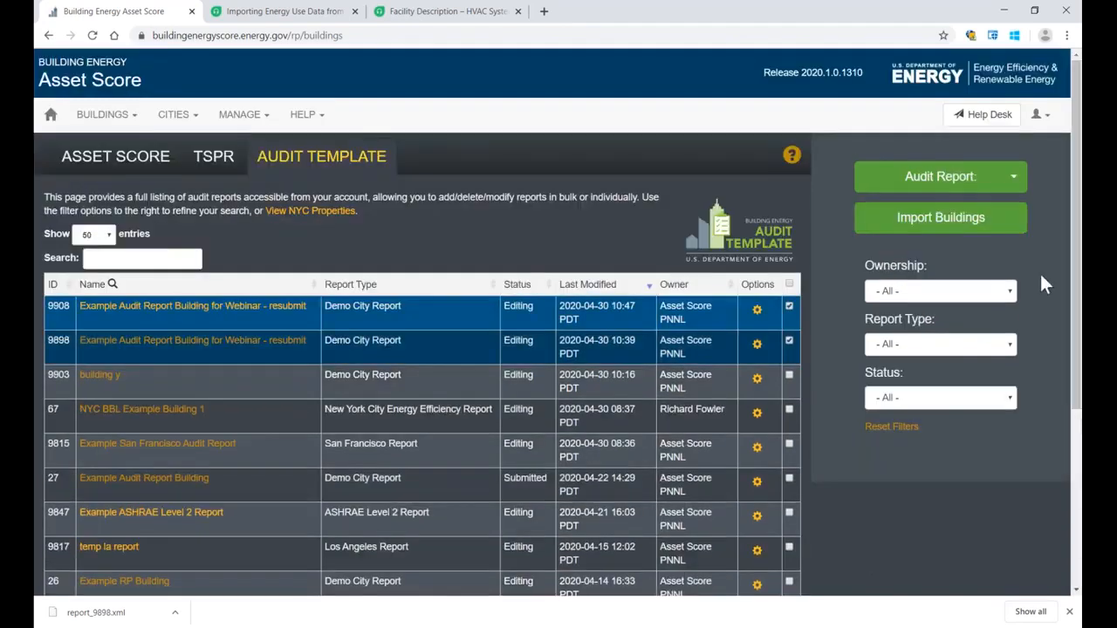